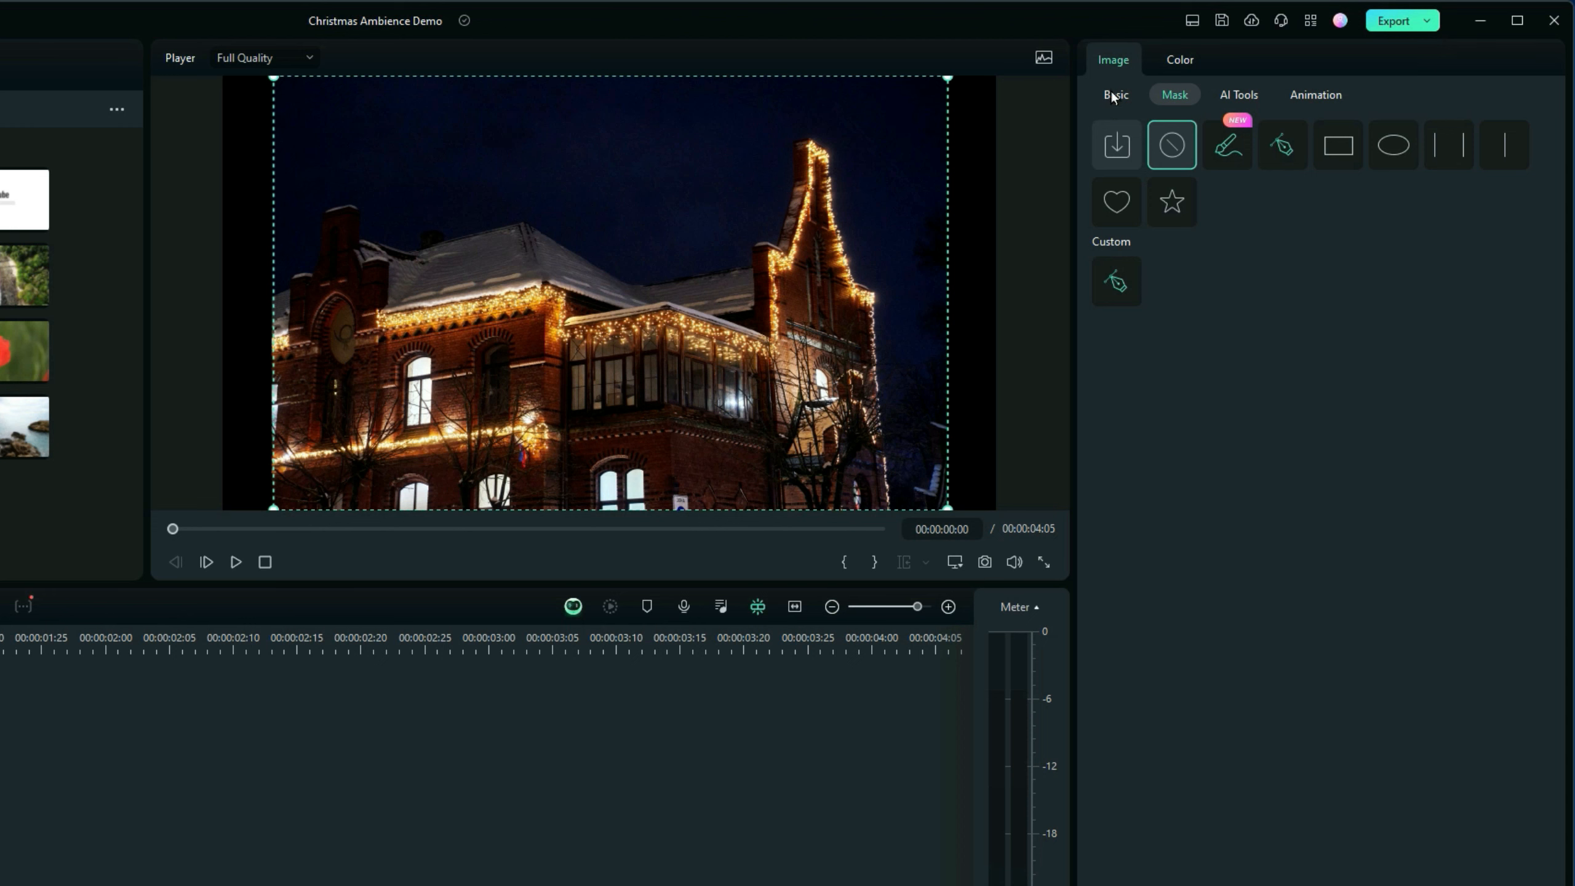
Scale the building image to about 115.3% and set its Y position to -112 px
click(1111, 93)
drag(1244, 251, 1262, 259)
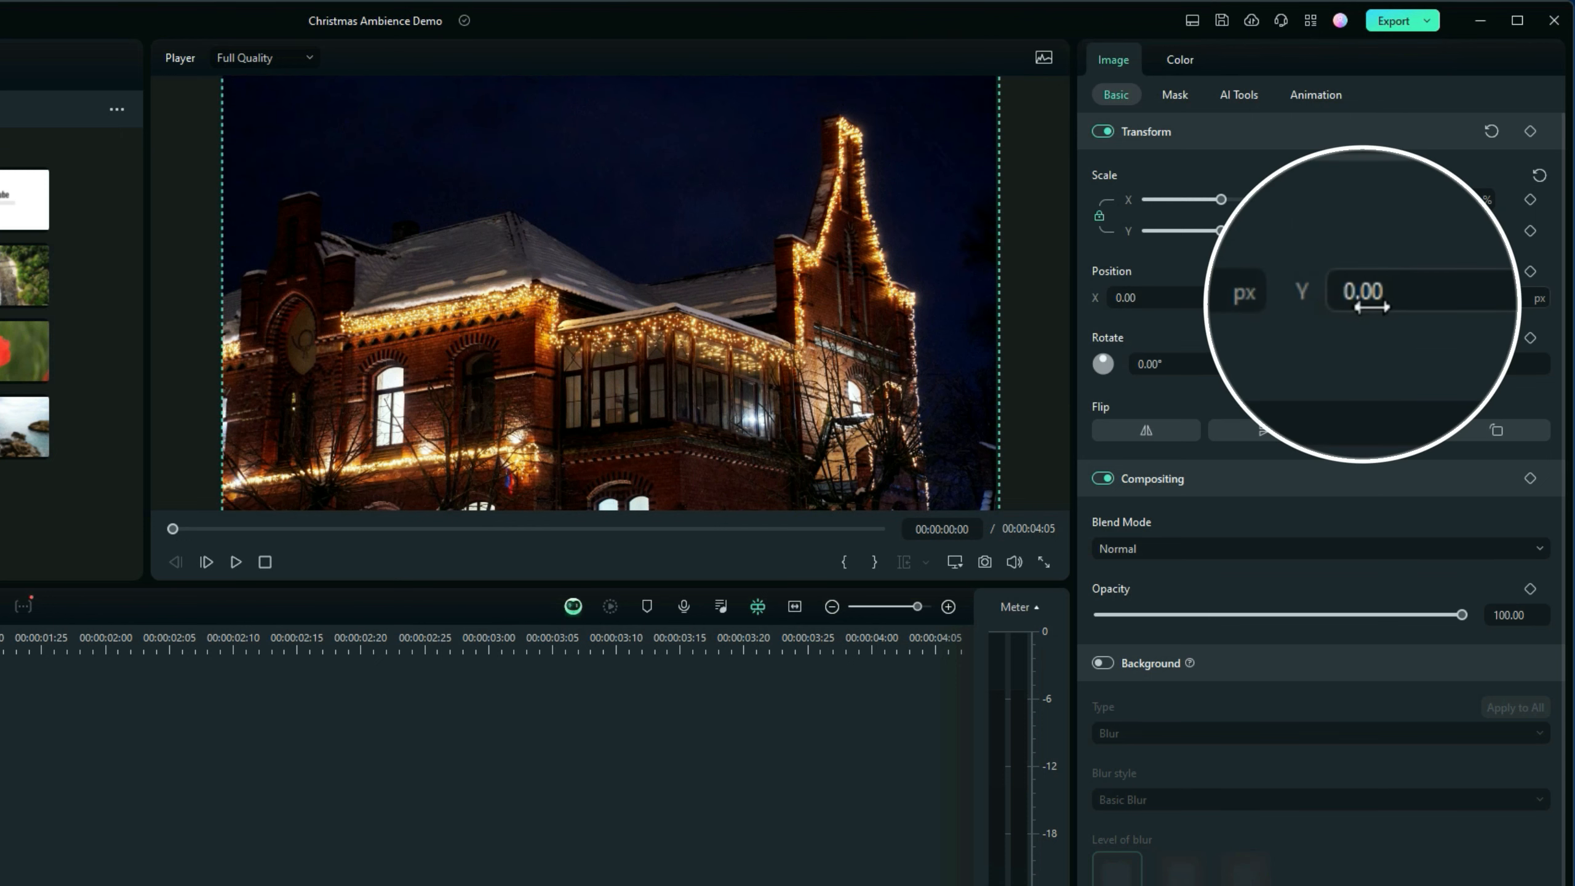
drag(1374, 304, 1323, 304)
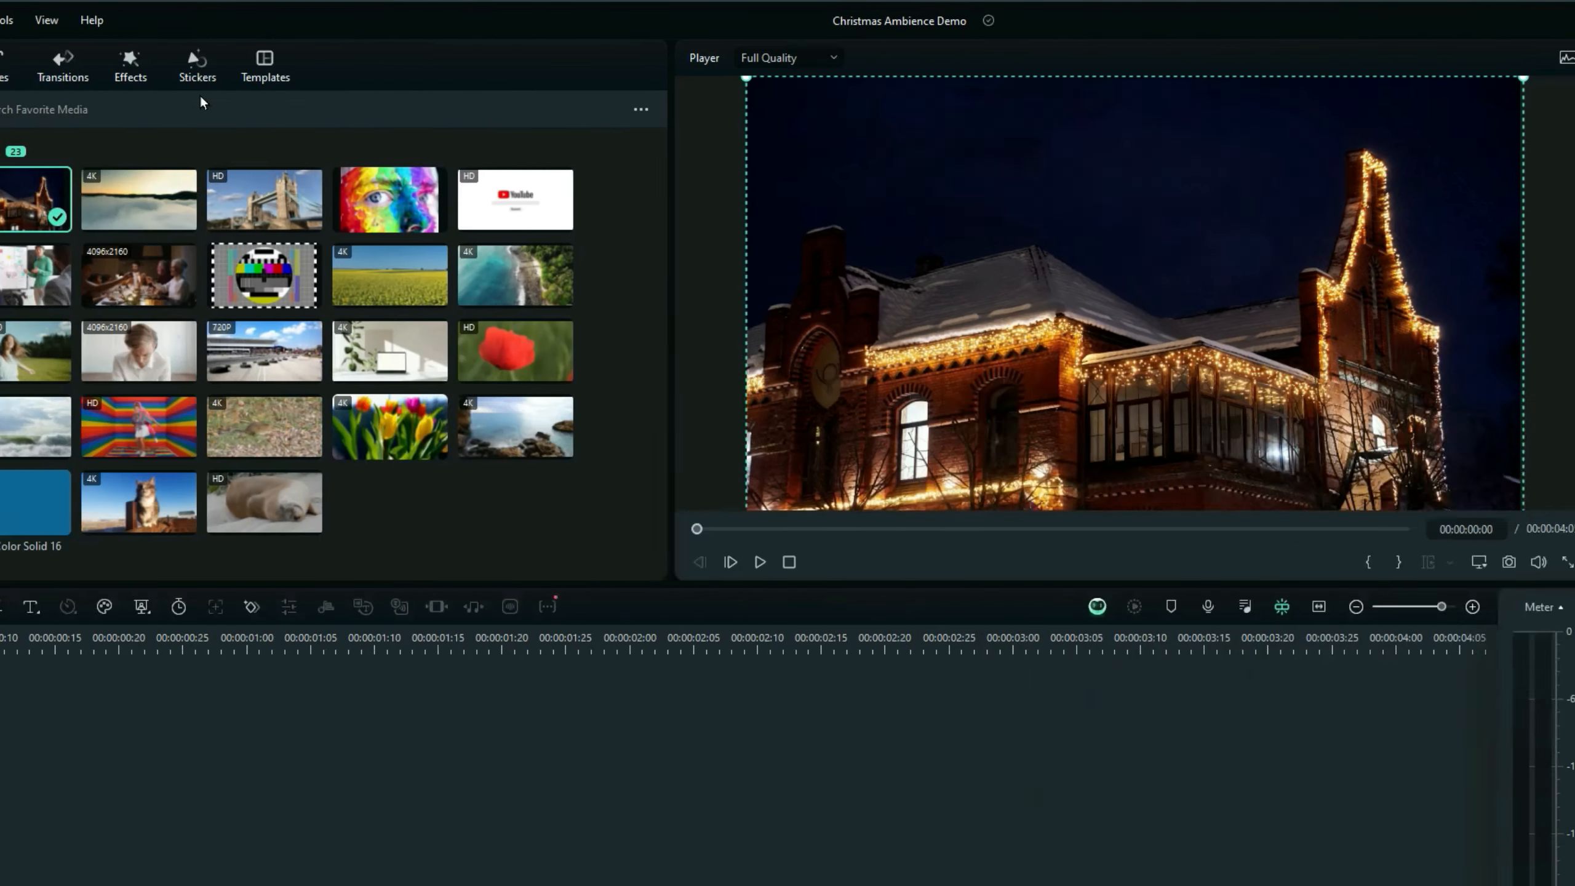
Place the favorite sticker Bling Bling Pack Element 02 on the track above the building image, starting at about 00:00:00:16
click(198, 69)
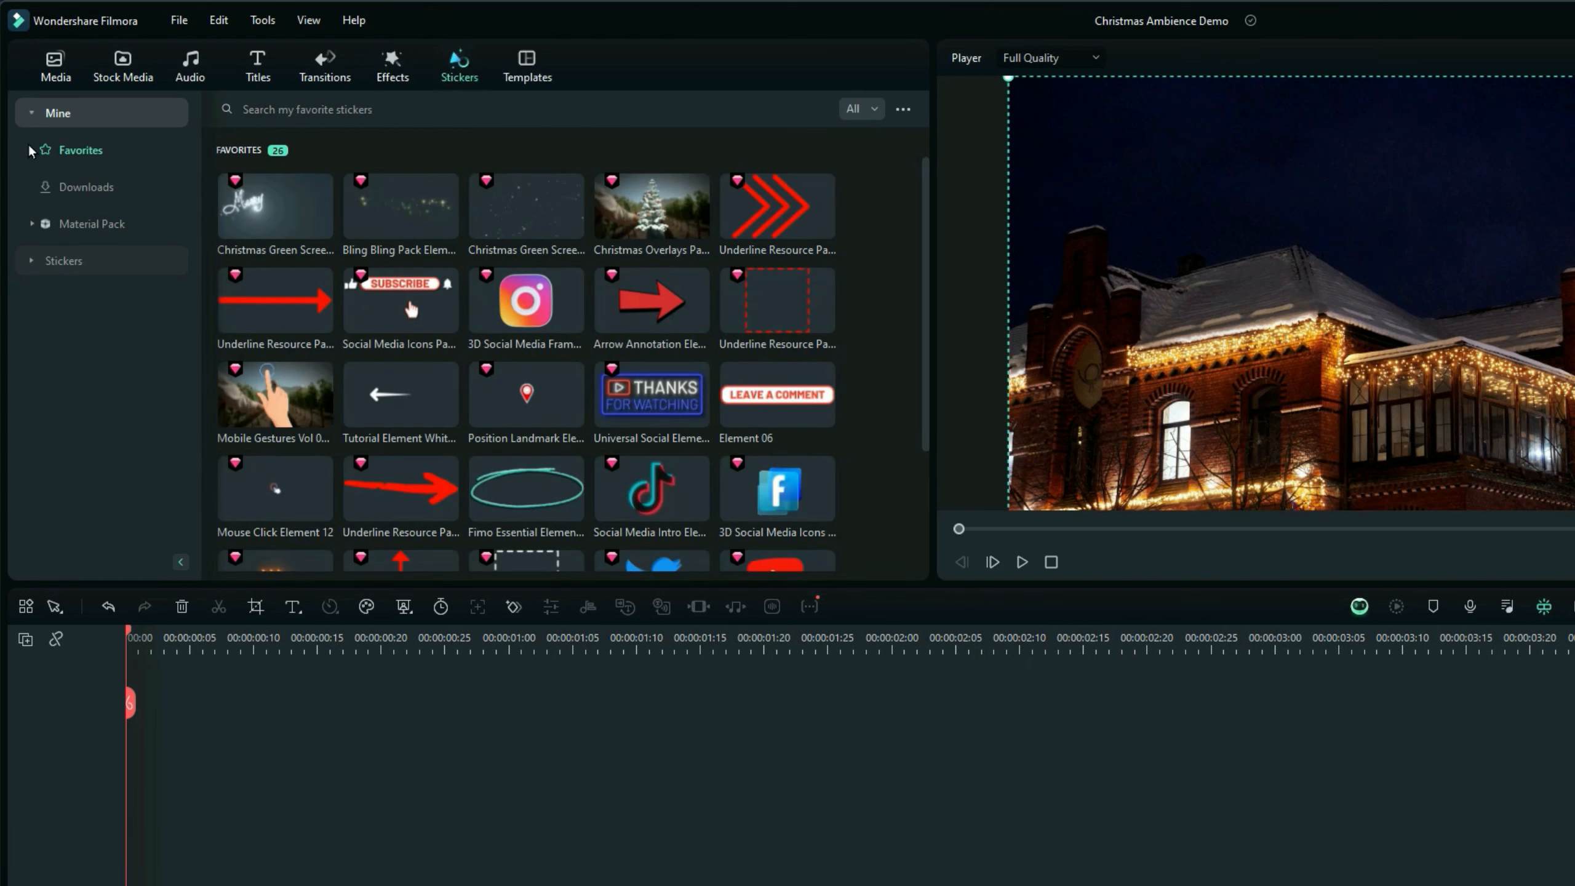
mouse_move(391, 209)
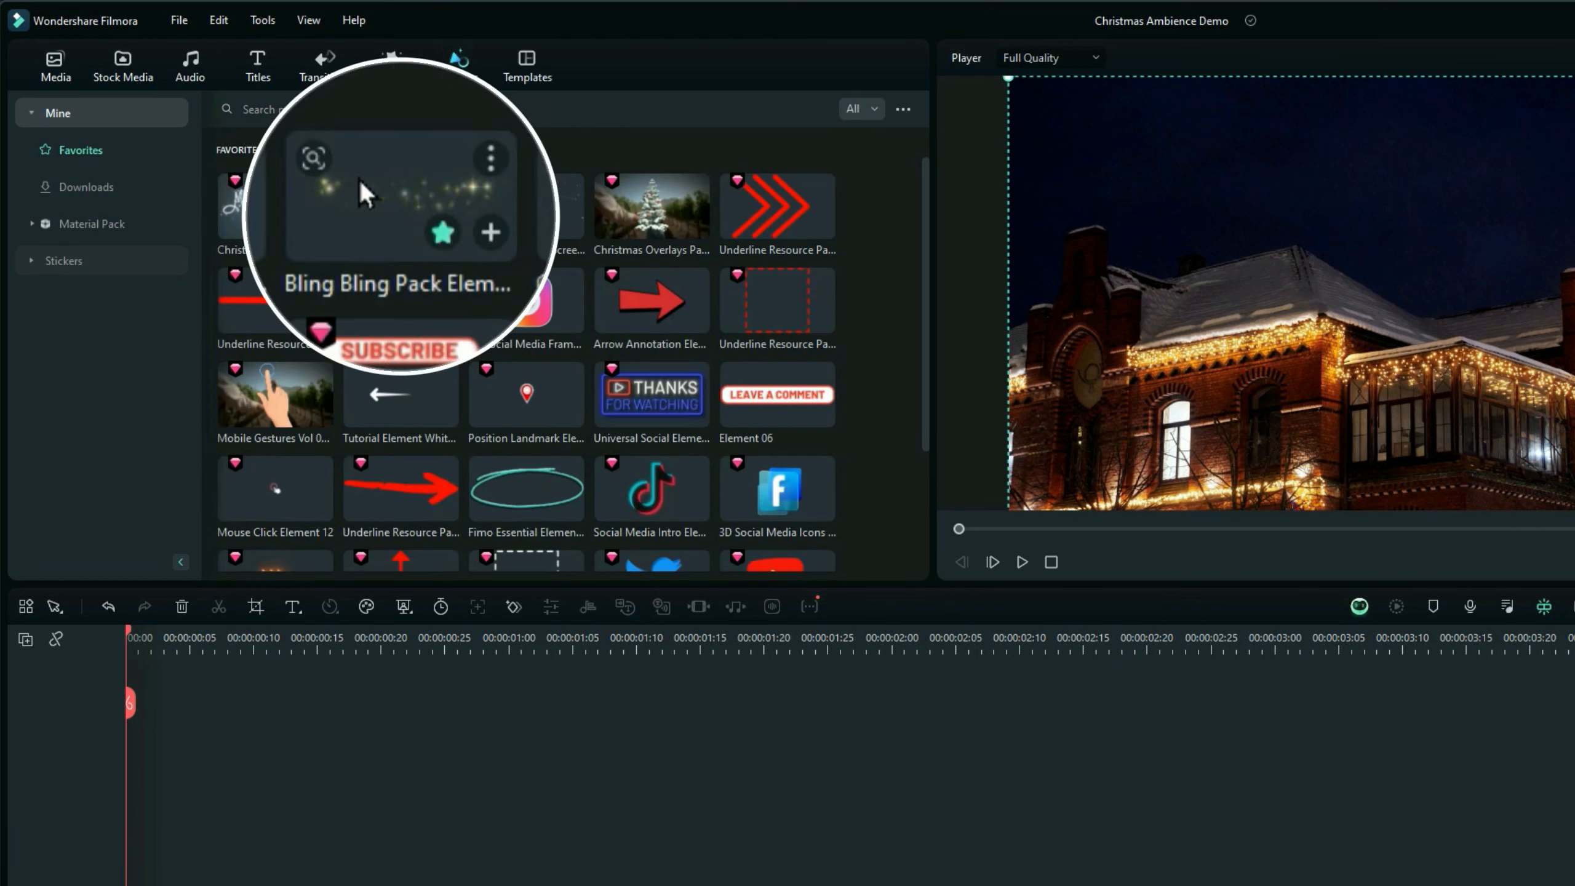
click(380, 203)
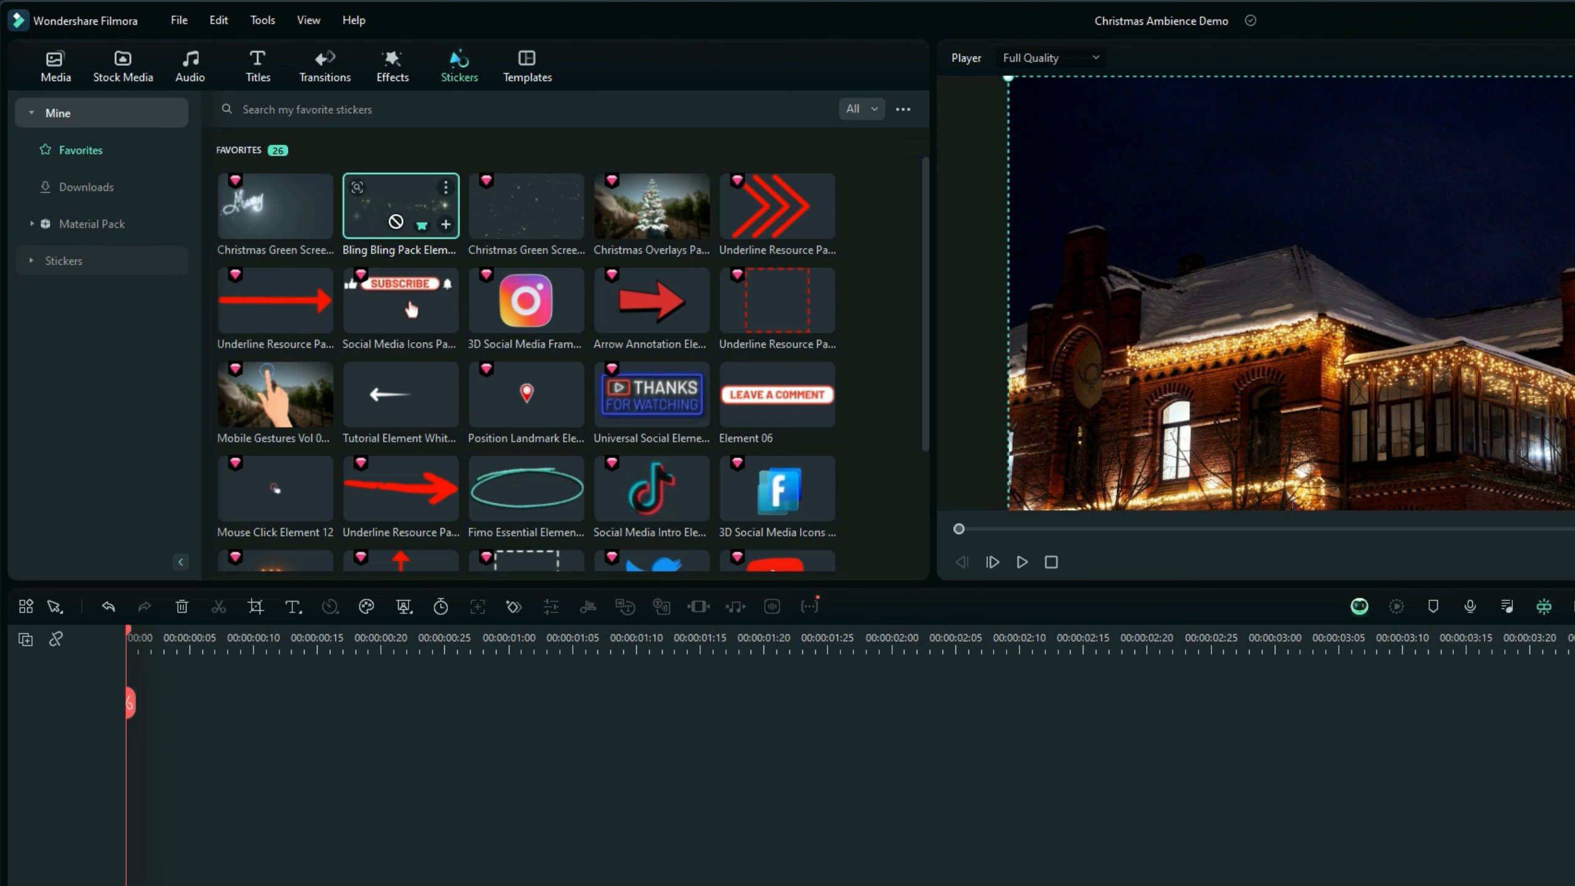
drag(396, 222, 262, 885)
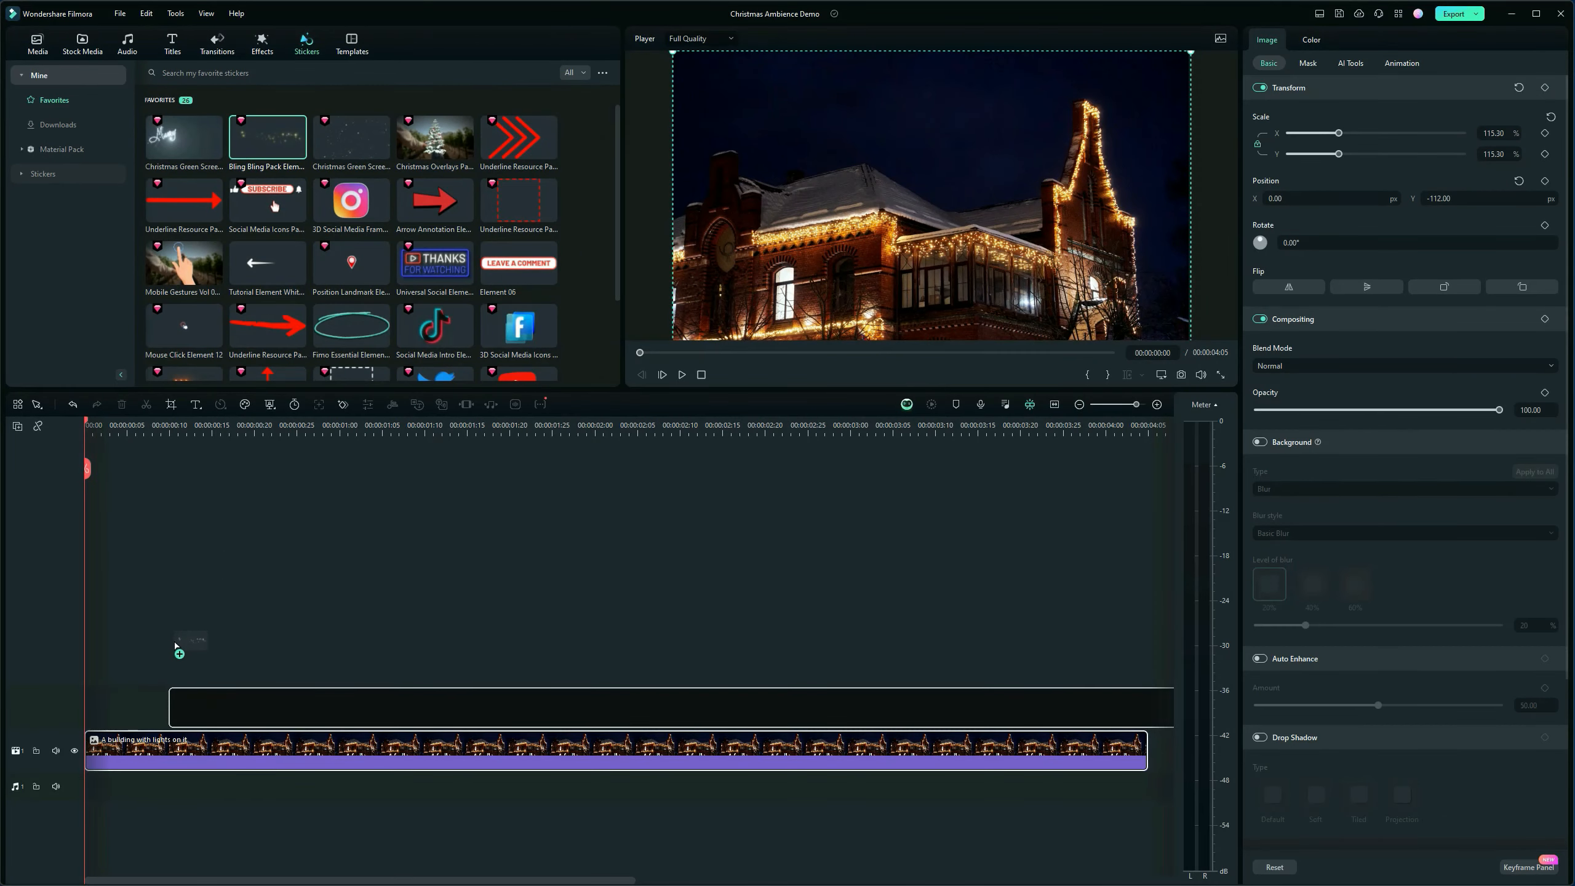
drag(175, 646, 227, 661)
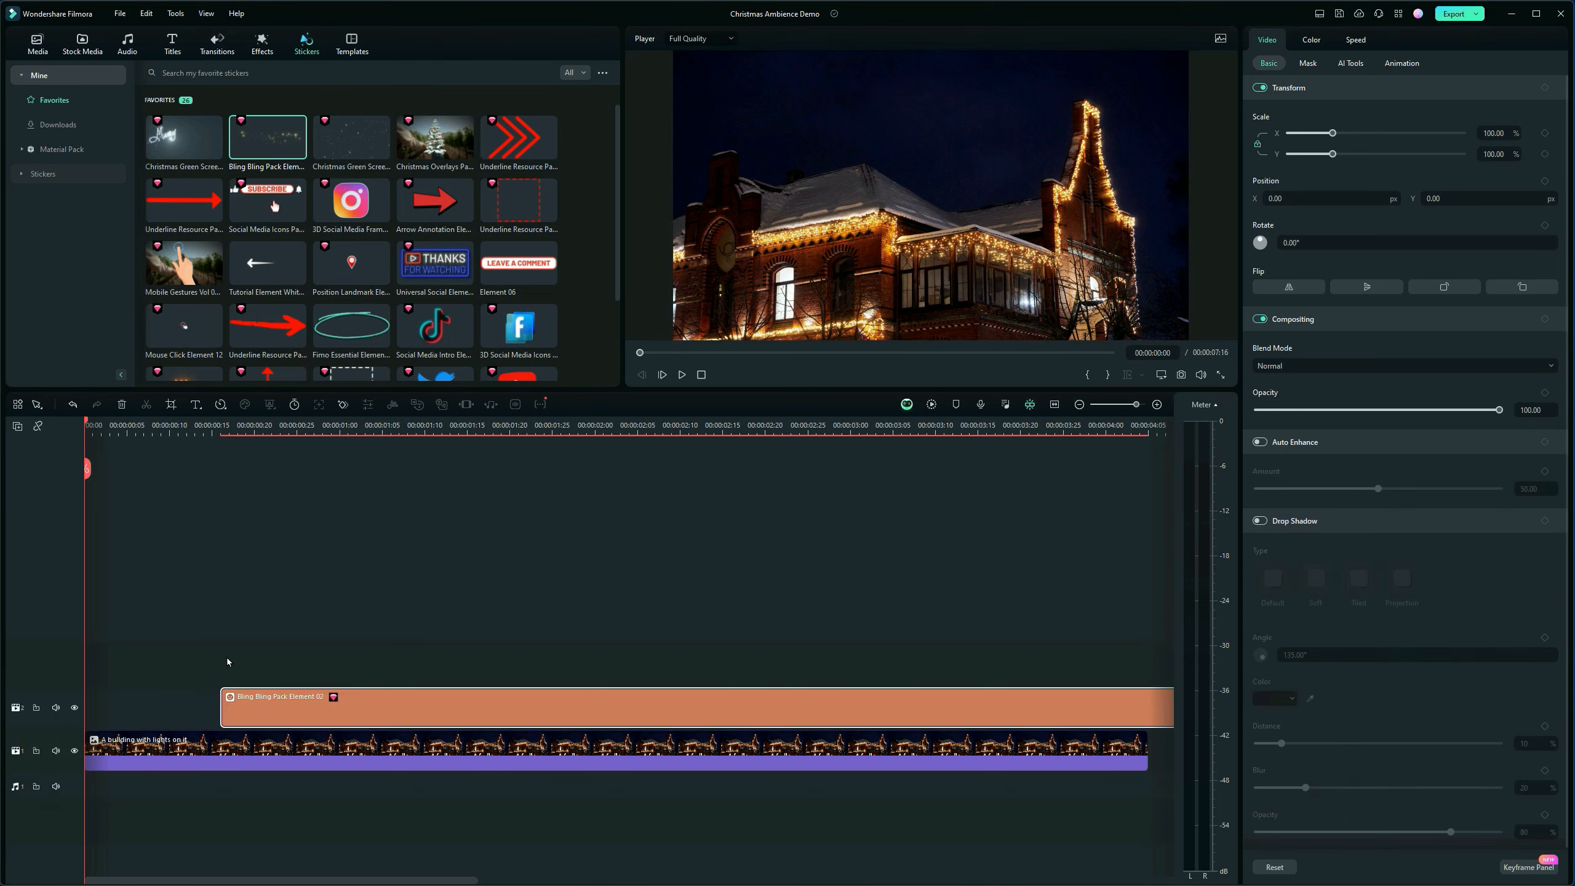
Shrink the sparkles to about 38%, rotate them about -7.4° and move them to about X -537, Y -175 px, then preview
click(398, 424)
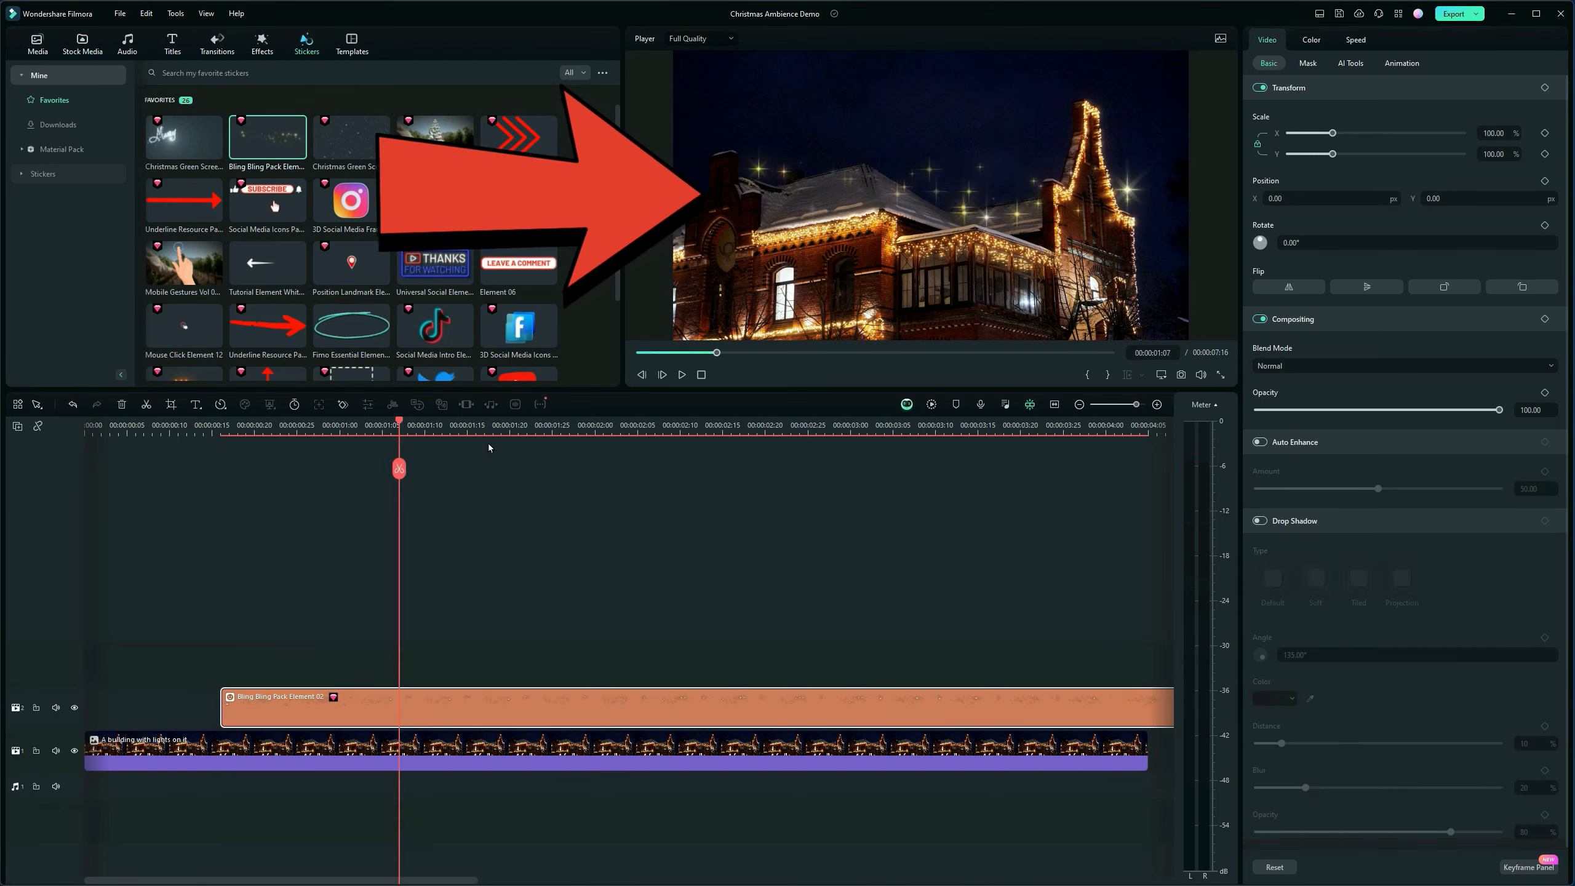
drag(399, 424, 461, 430)
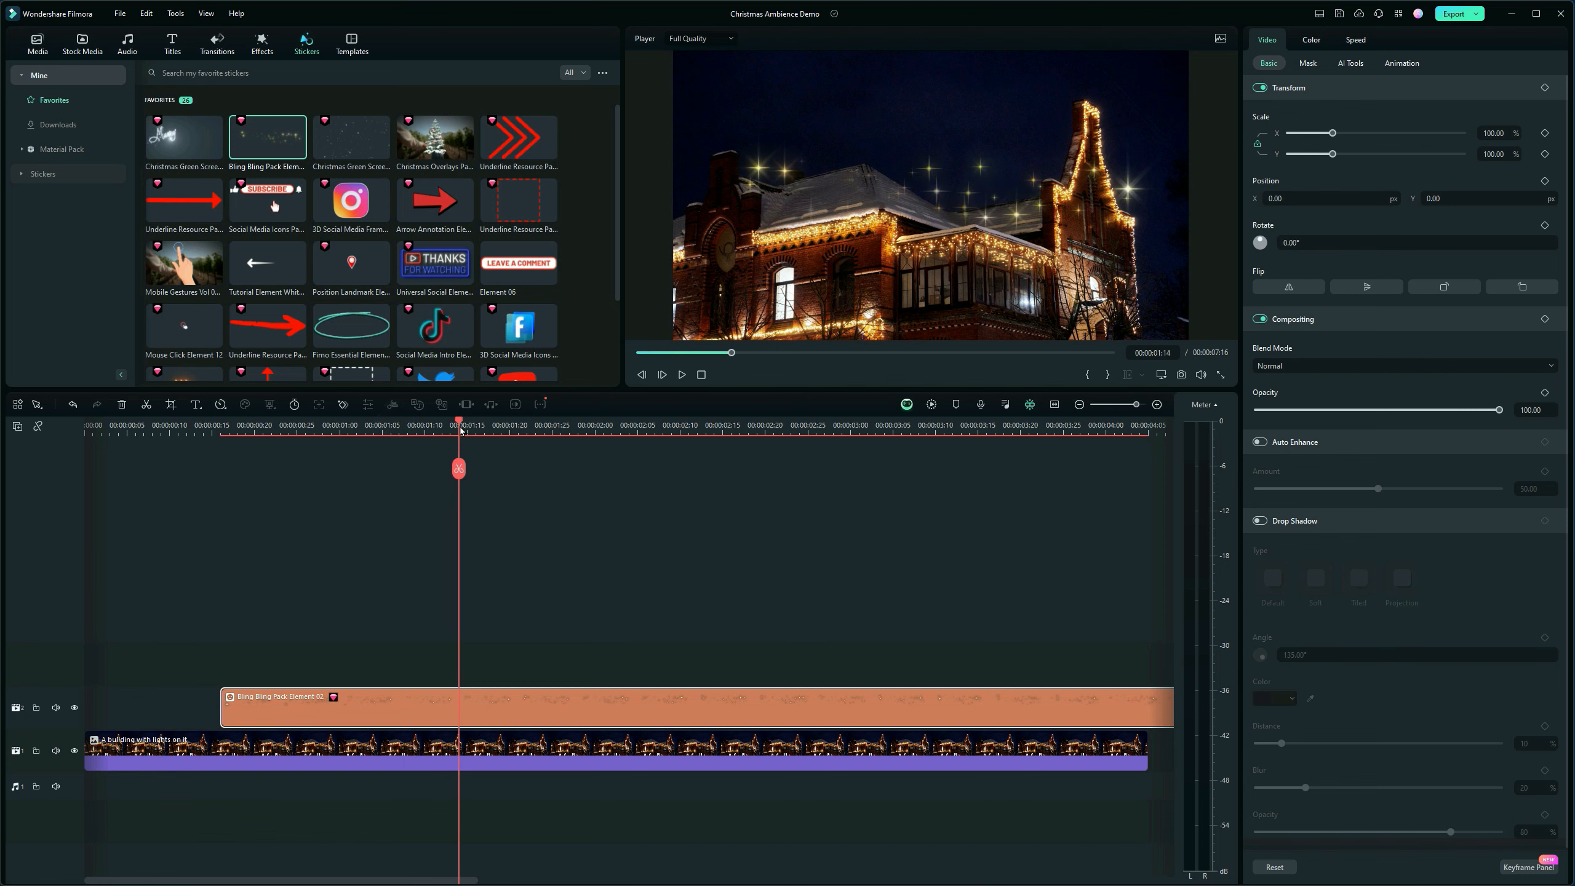
click(947, 179)
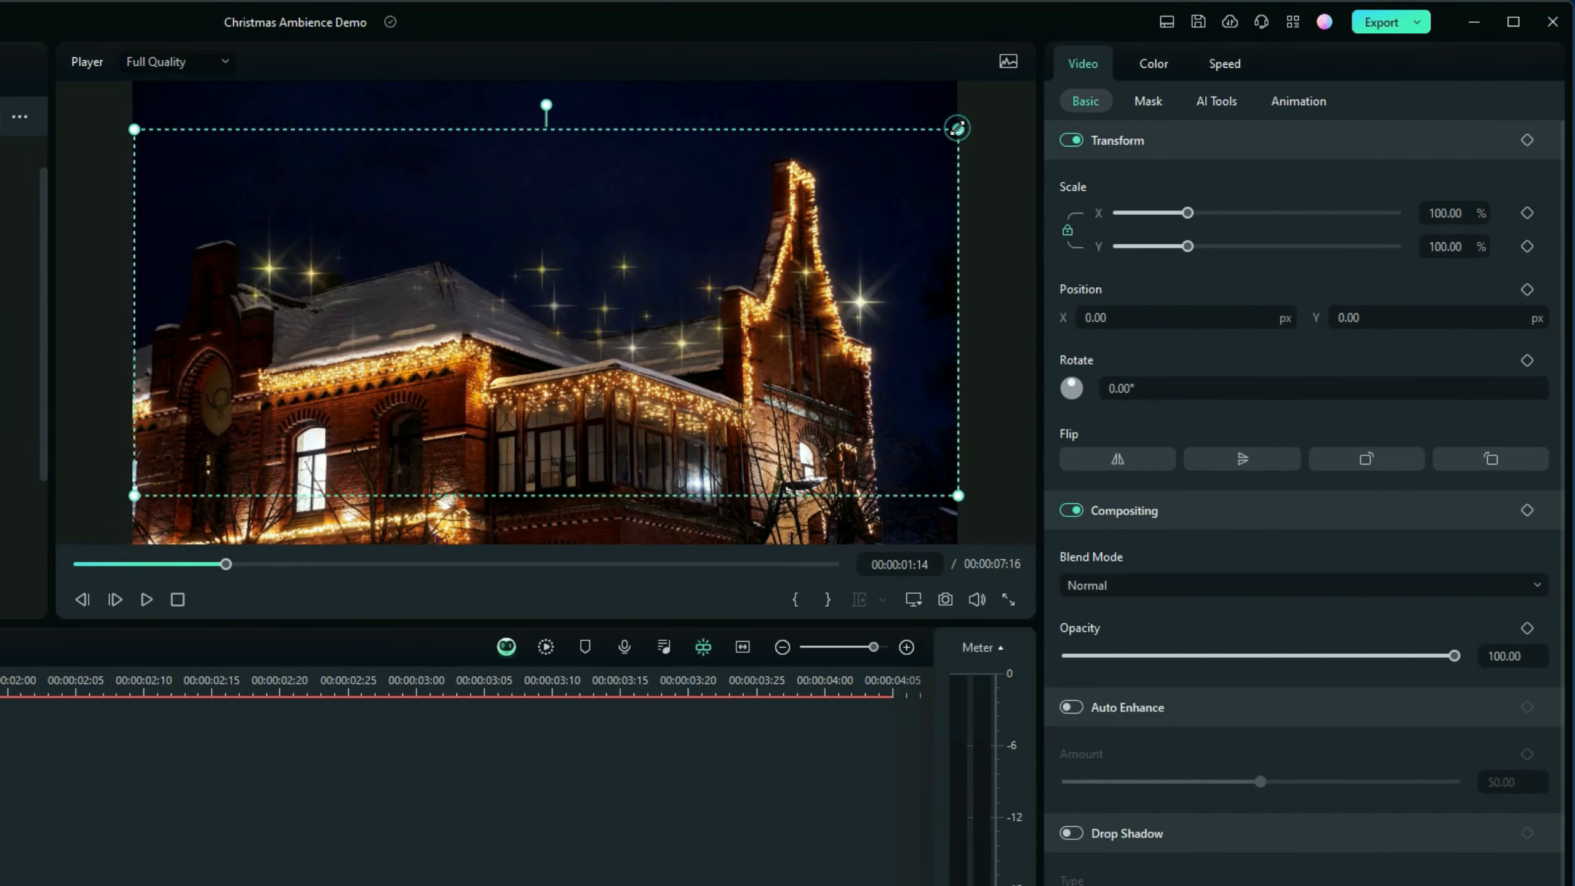
drag(957, 129, 472, 366)
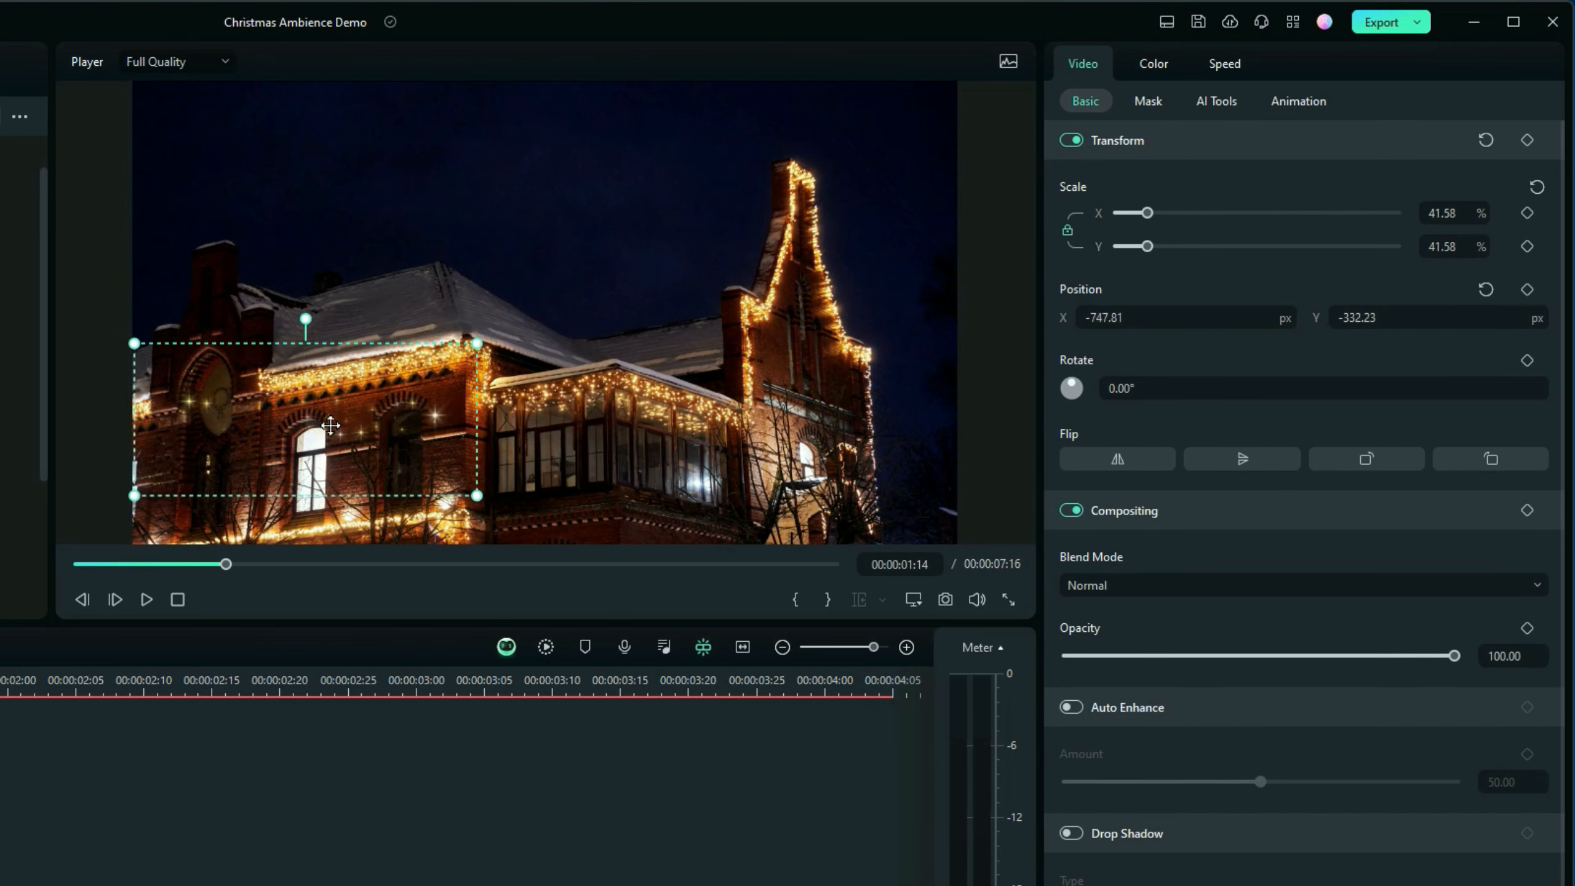
drag(329, 426, 384, 370)
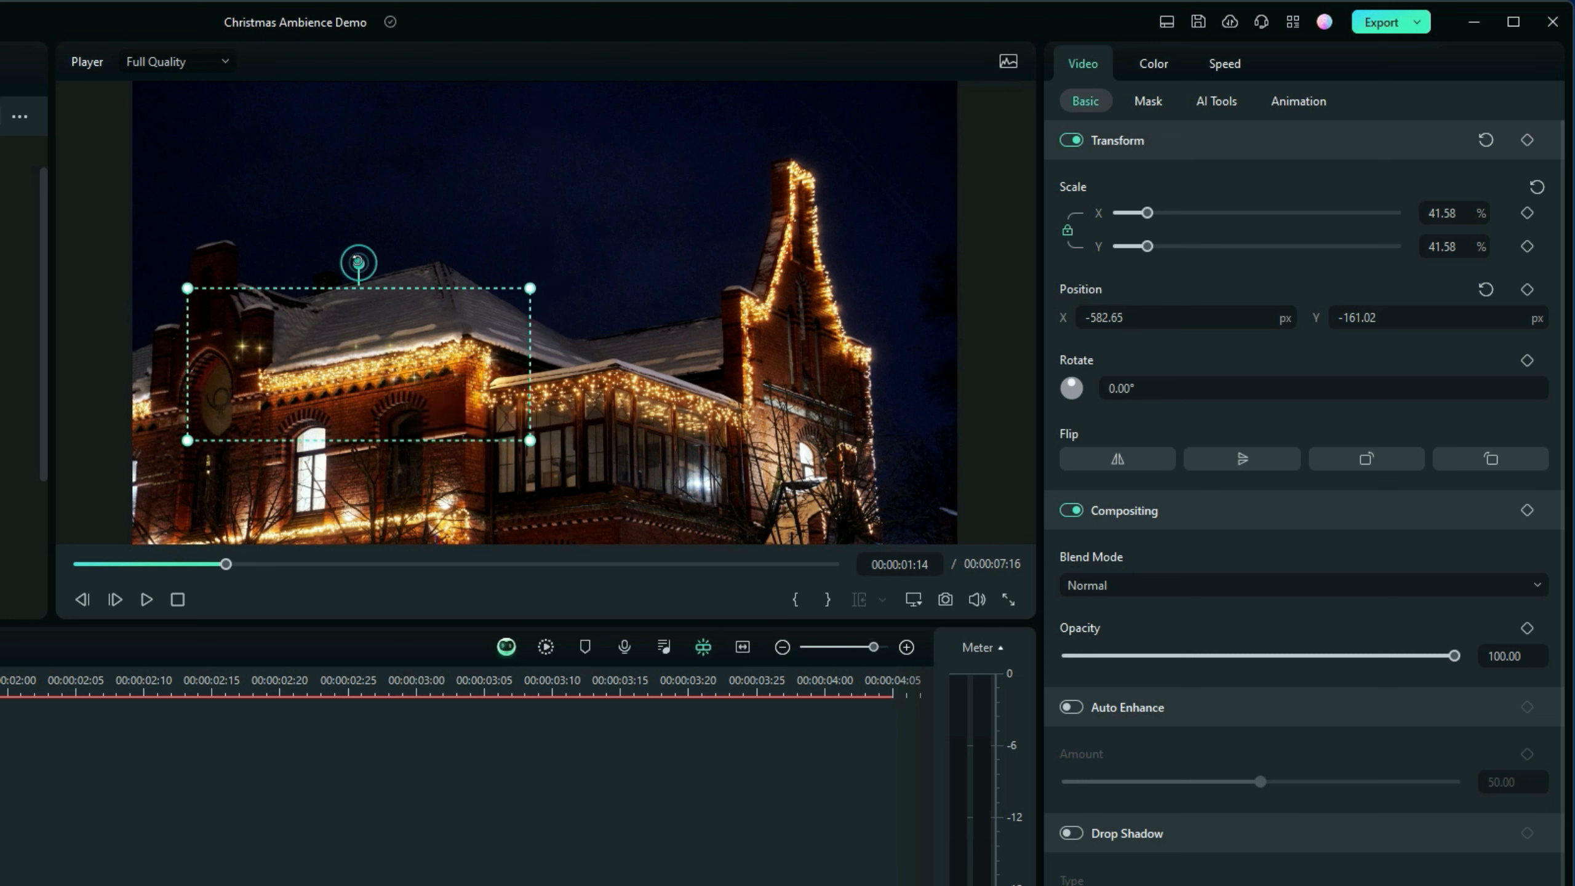
drag(359, 263, 345, 265)
drag(179, 310, 208, 319)
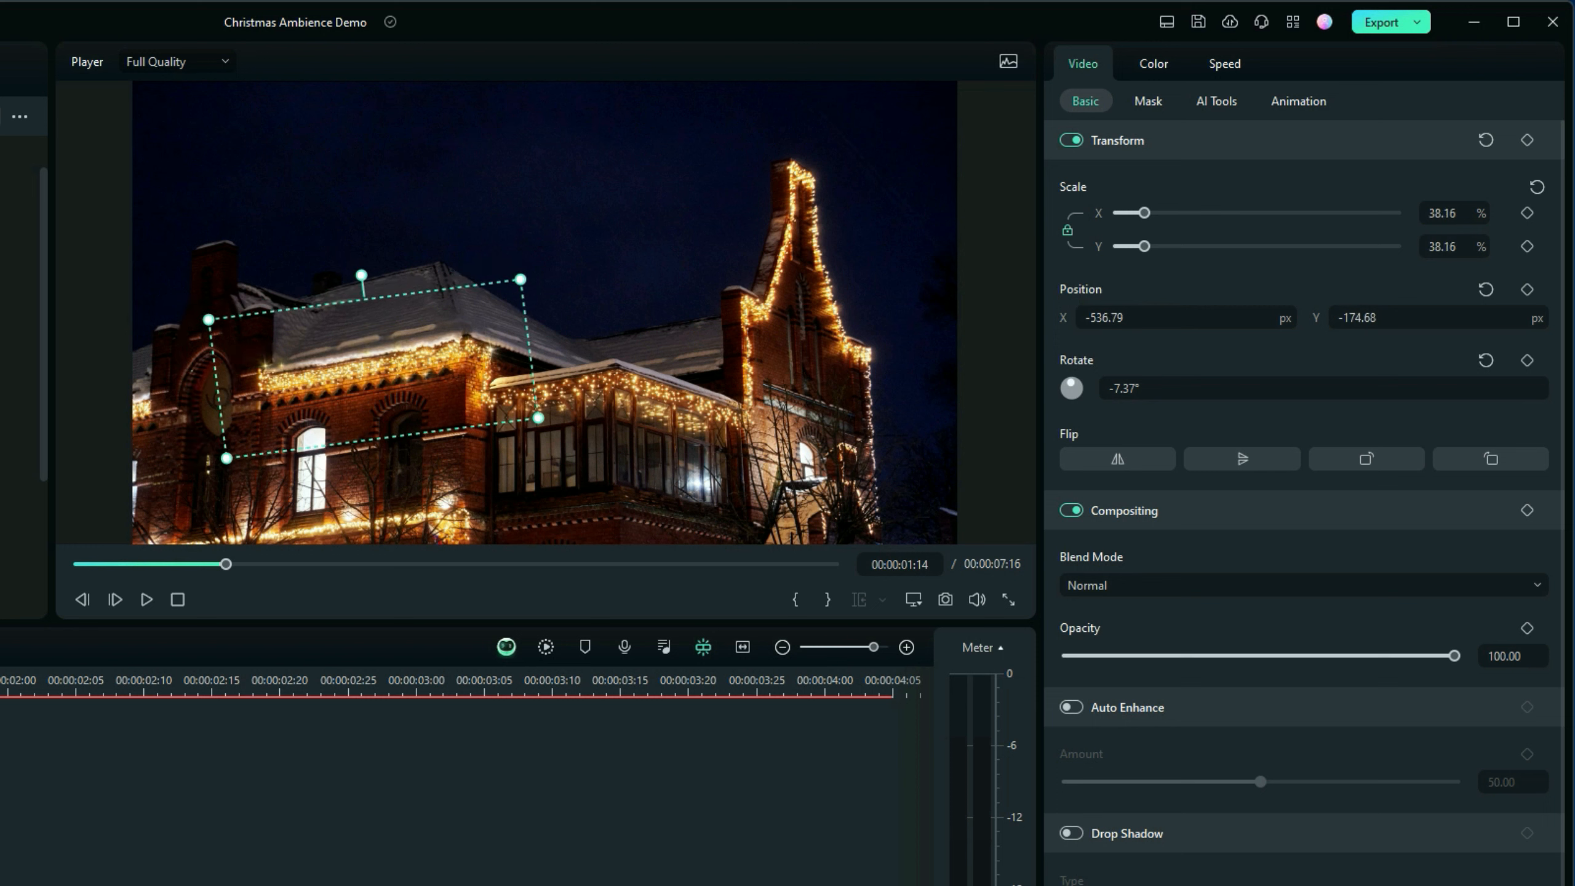
click(148, 600)
click(152, 601)
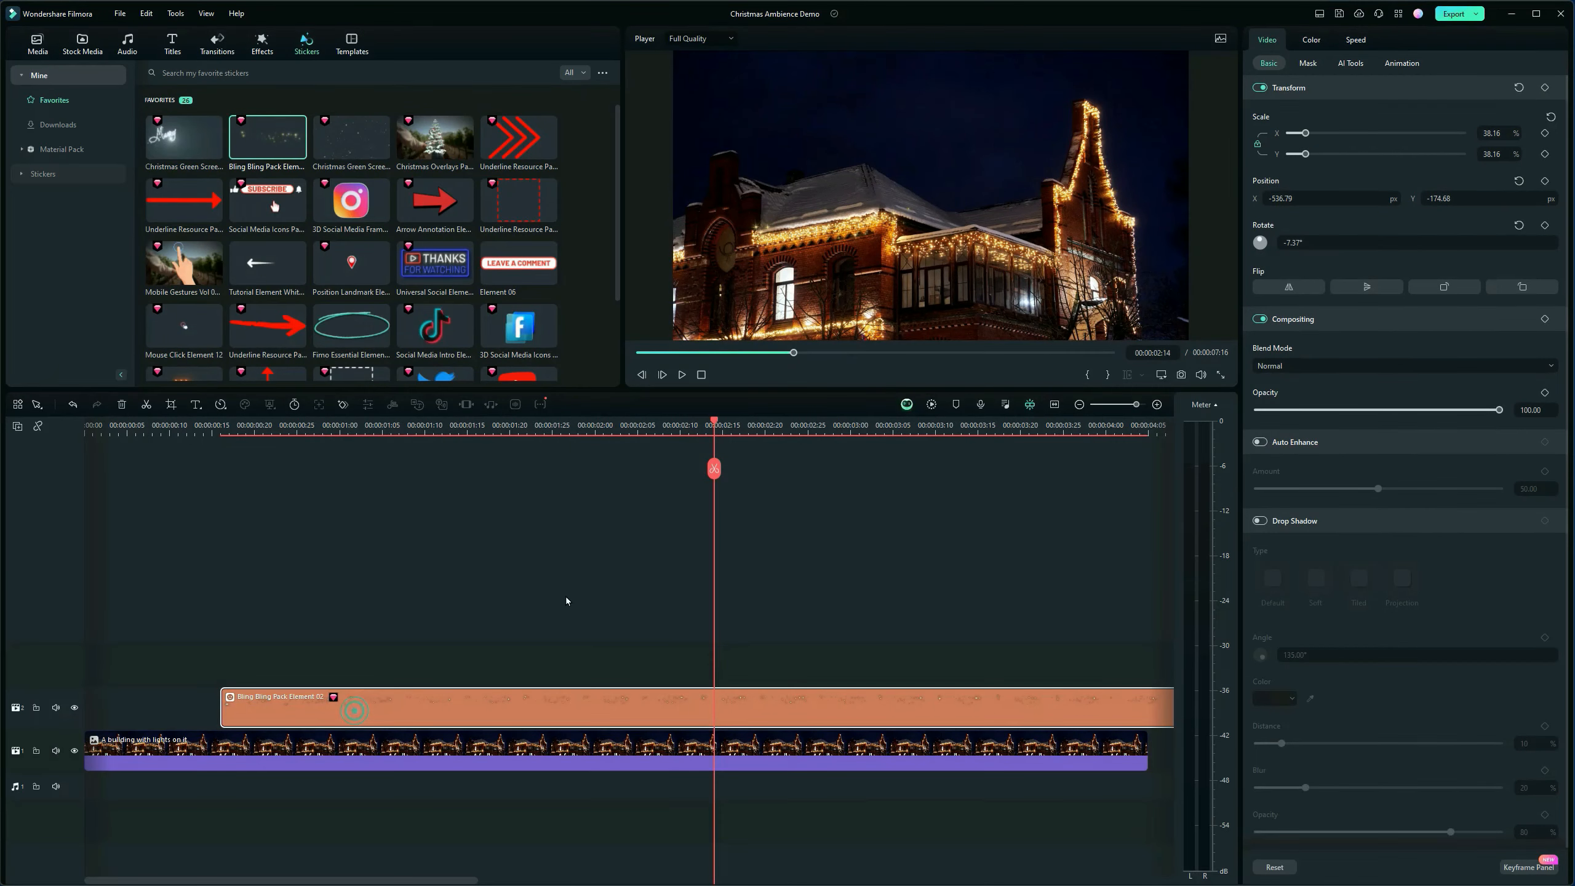
Duplicate the sparkle clip onto a new track directly above the original
drag(712, 422, 381, 546)
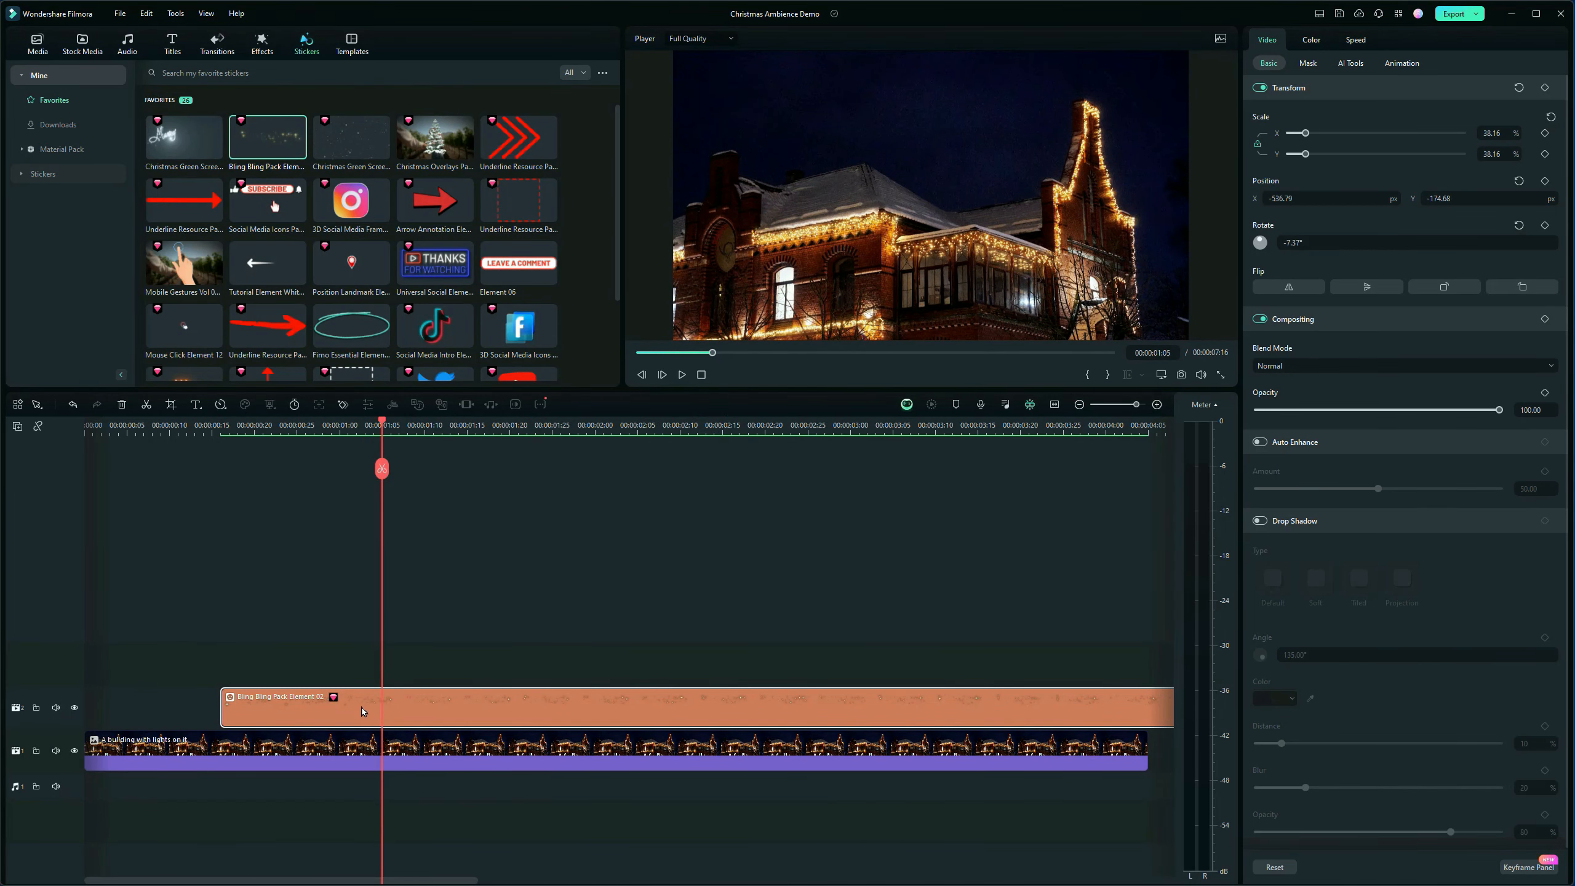
key(alt)
drag(353, 711, 352, 690)
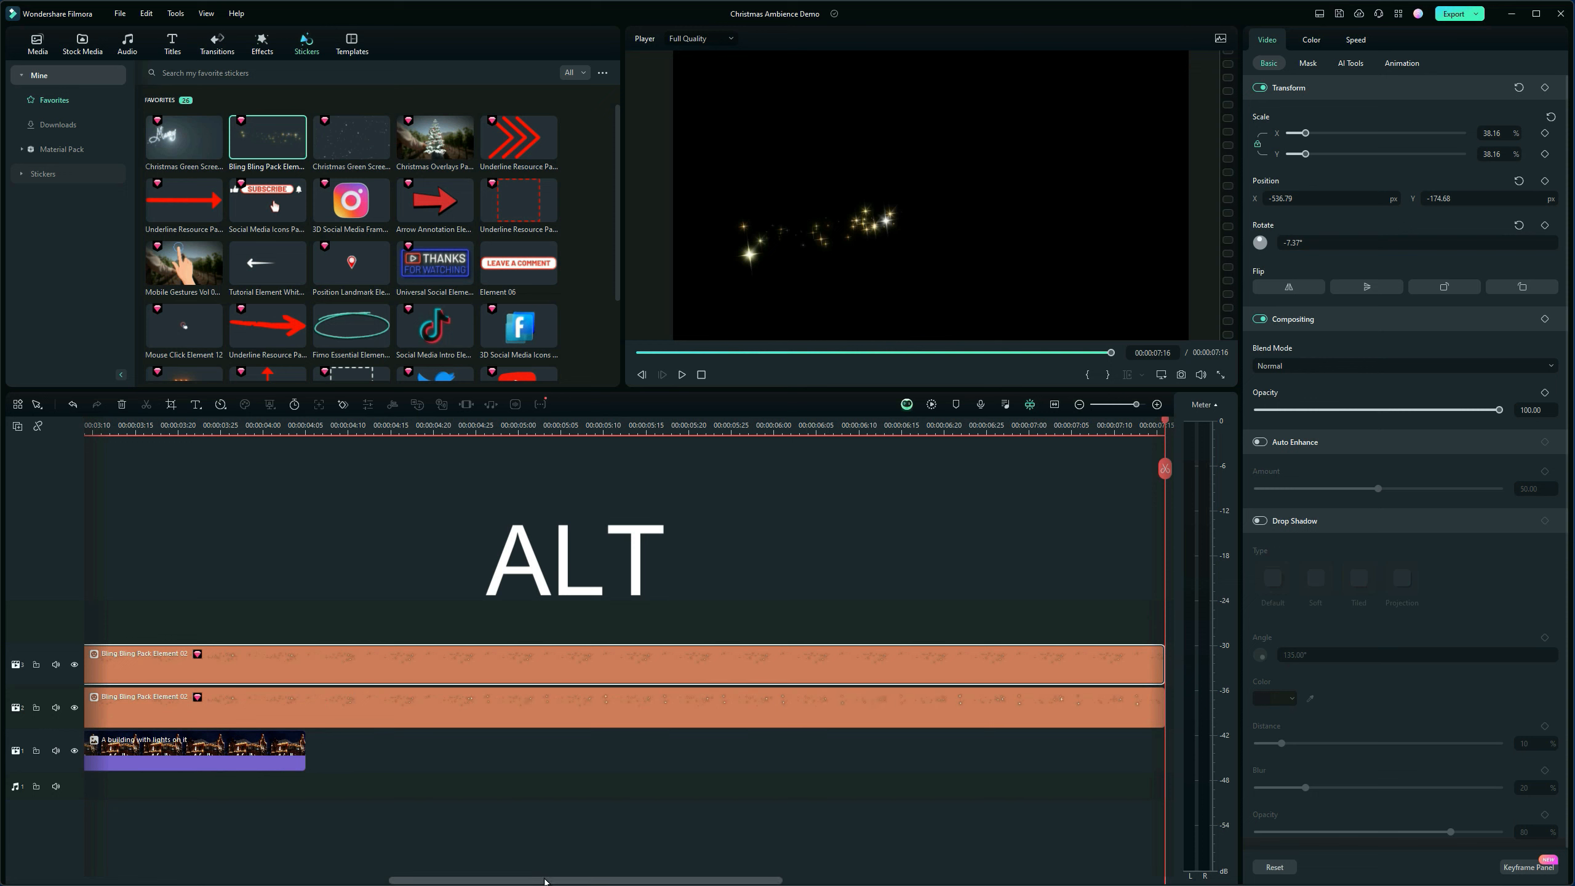
Move the duplicated sparkles over the building's central lights at about X 204, Y -256 px, rotate them to 4.63°, and preview
drag(544, 880, 181, 881)
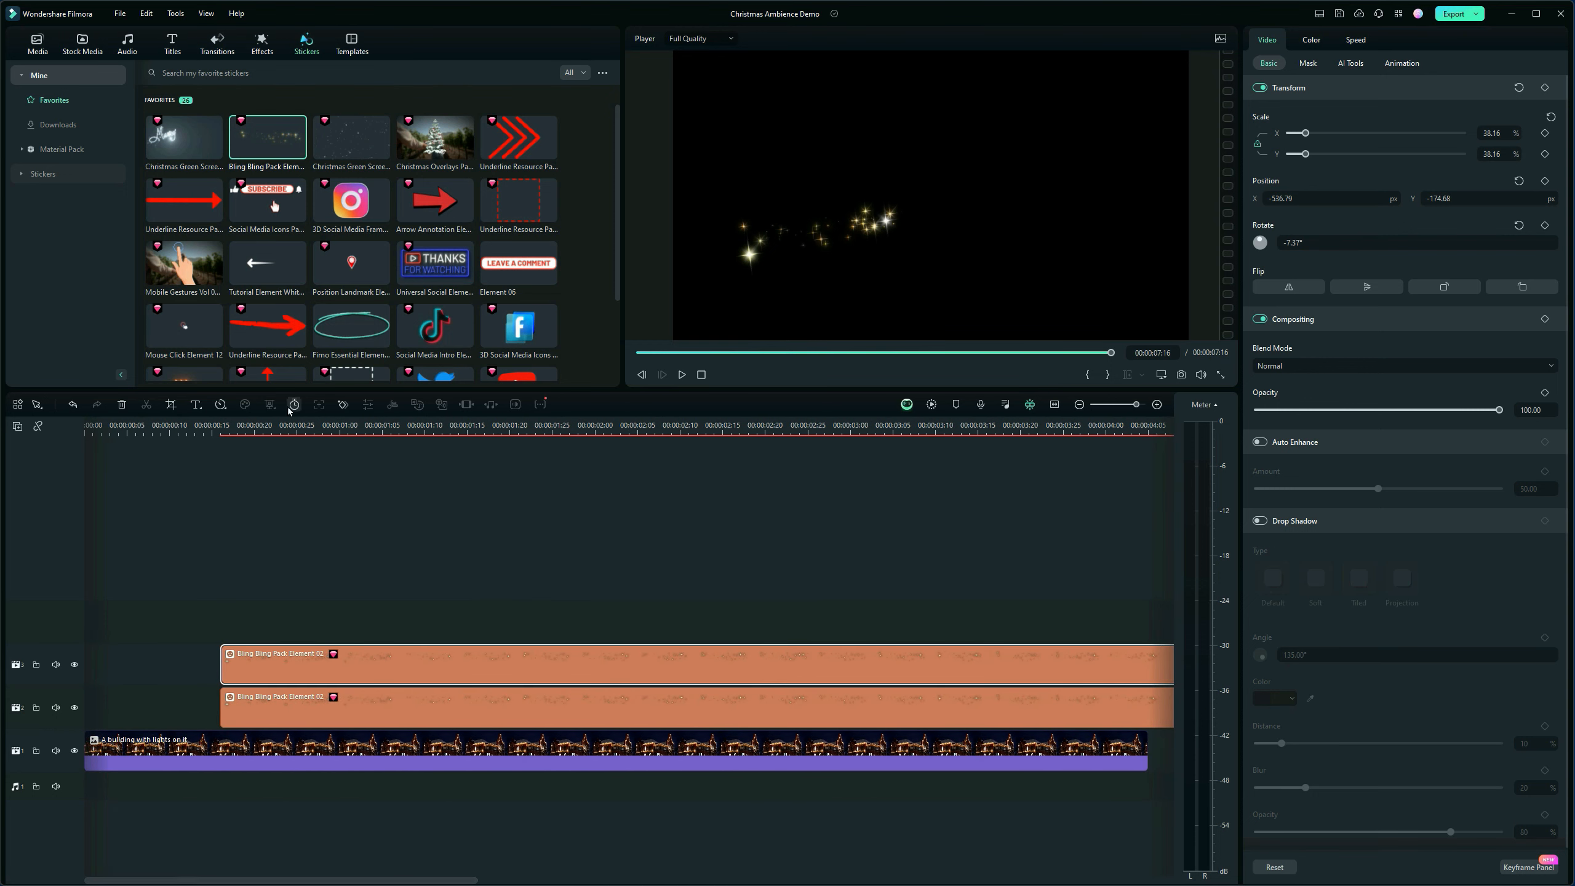
click(260, 427)
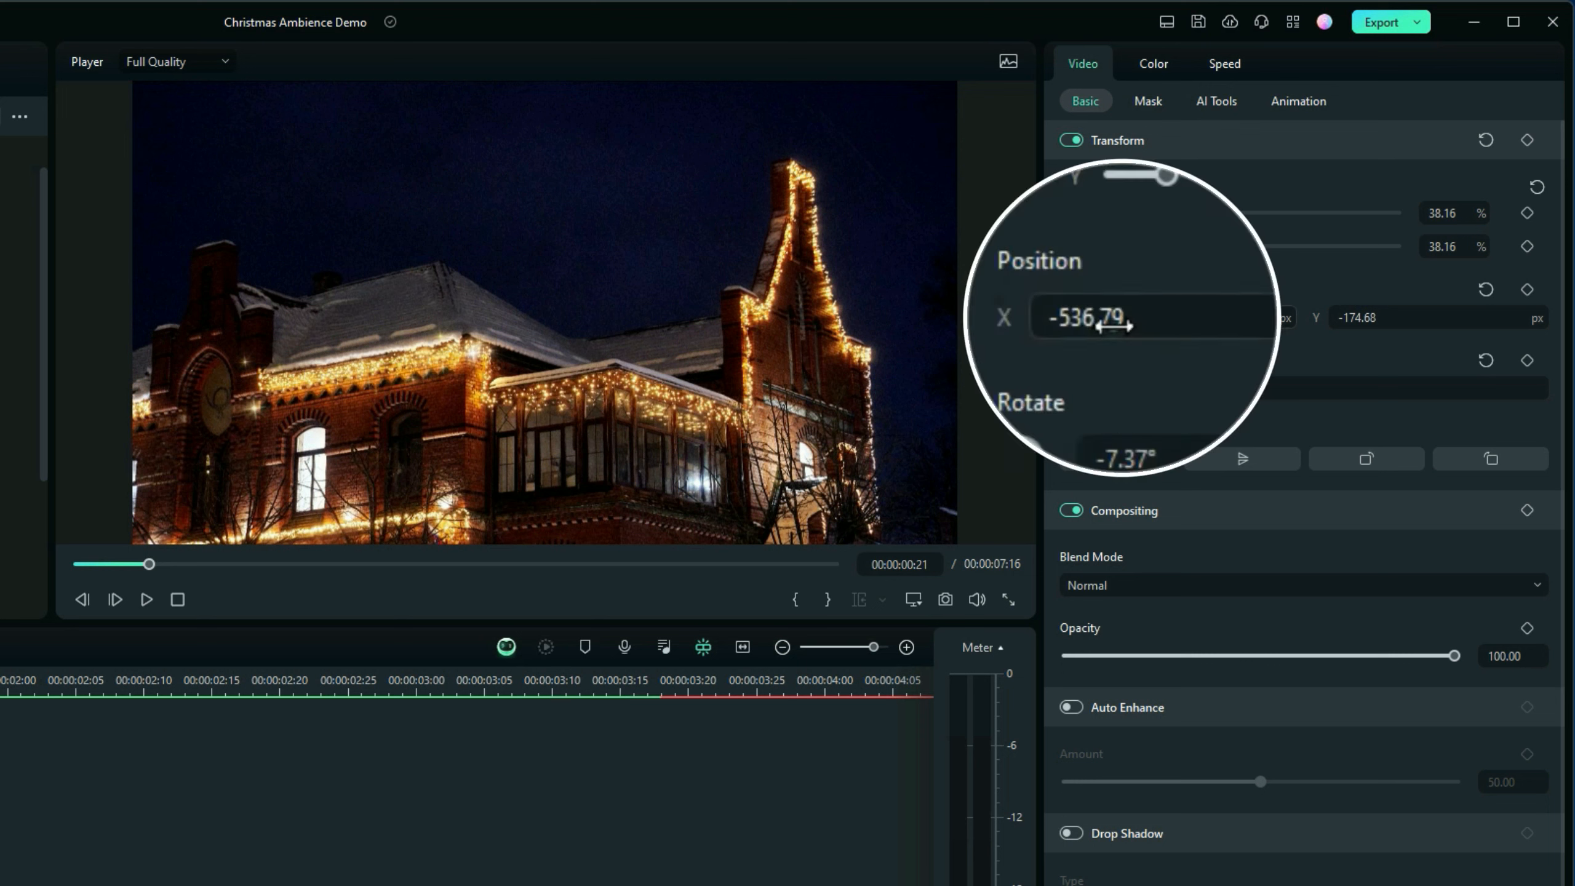
drag(1117, 318, 1562, 318)
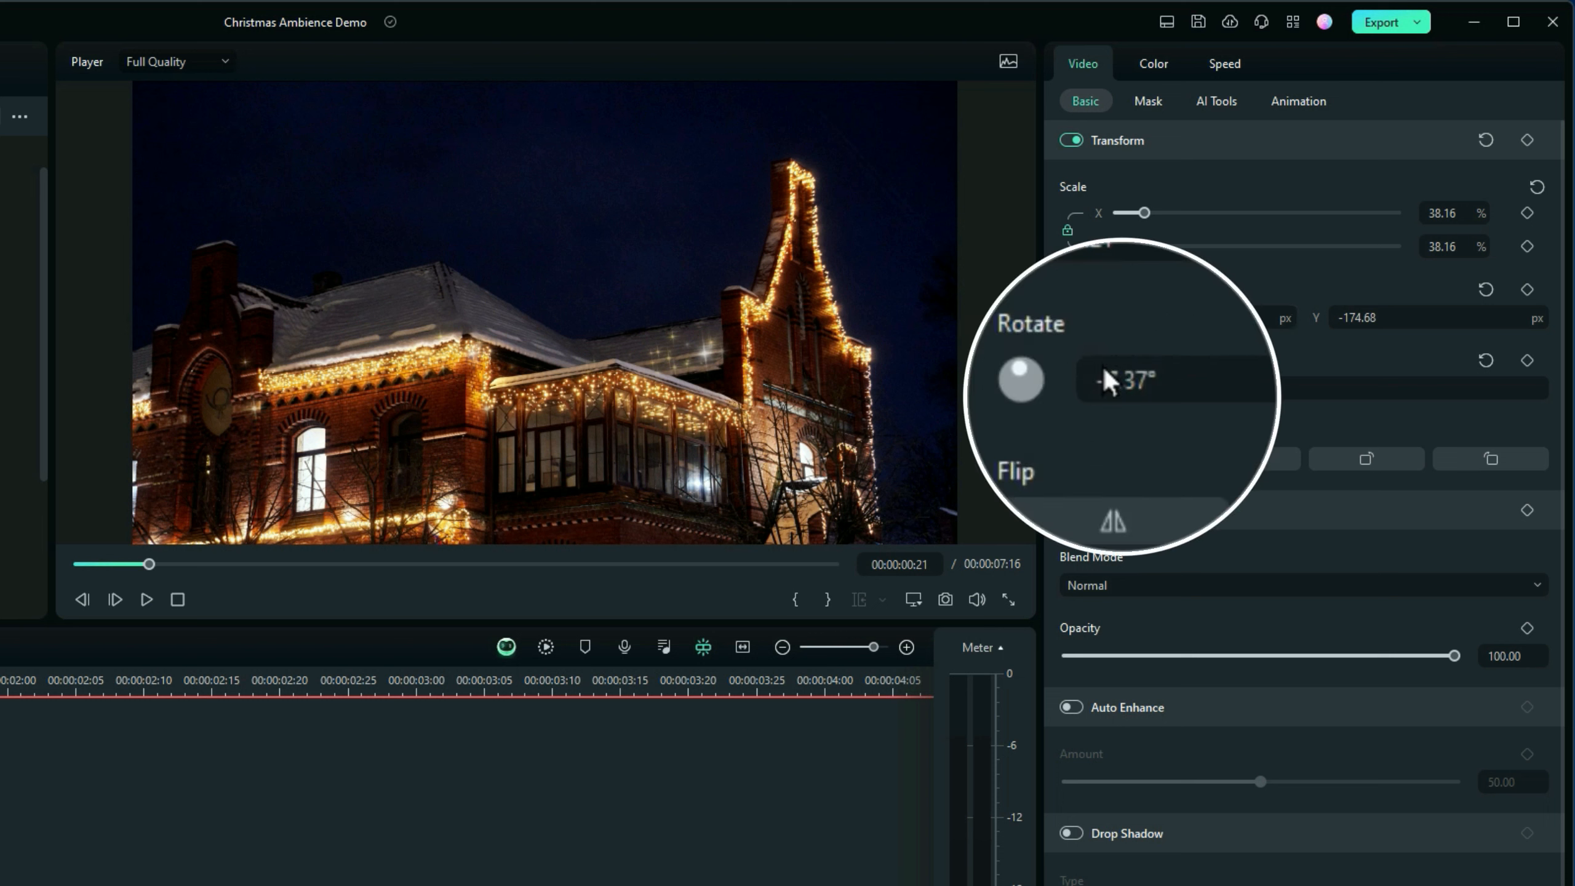
drag(1157, 388, 1164, 387)
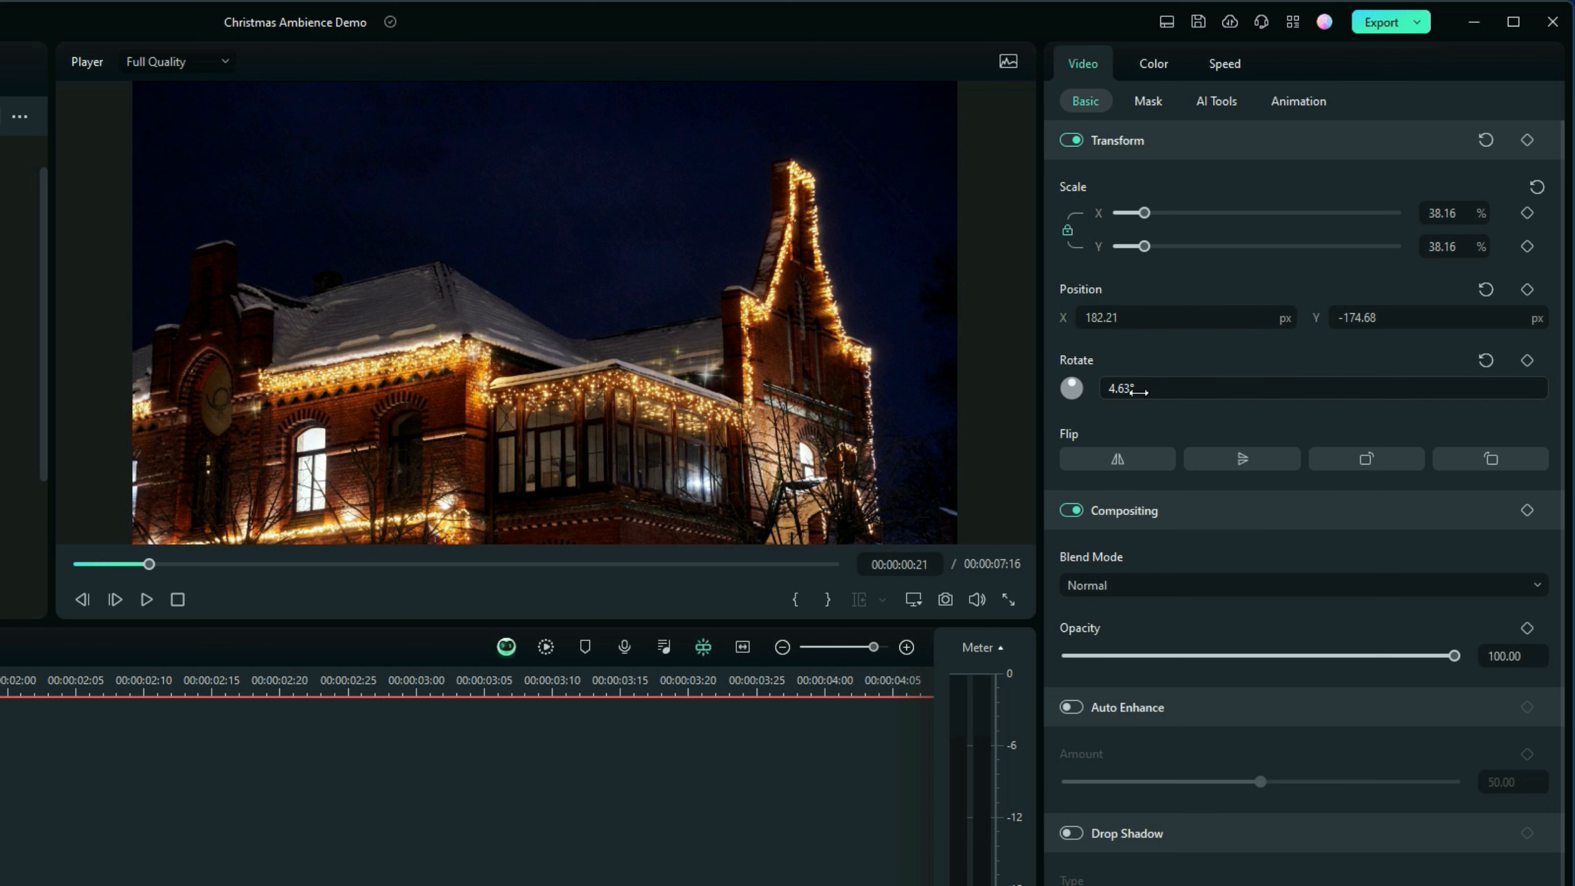
drag(683, 369, 683, 394)
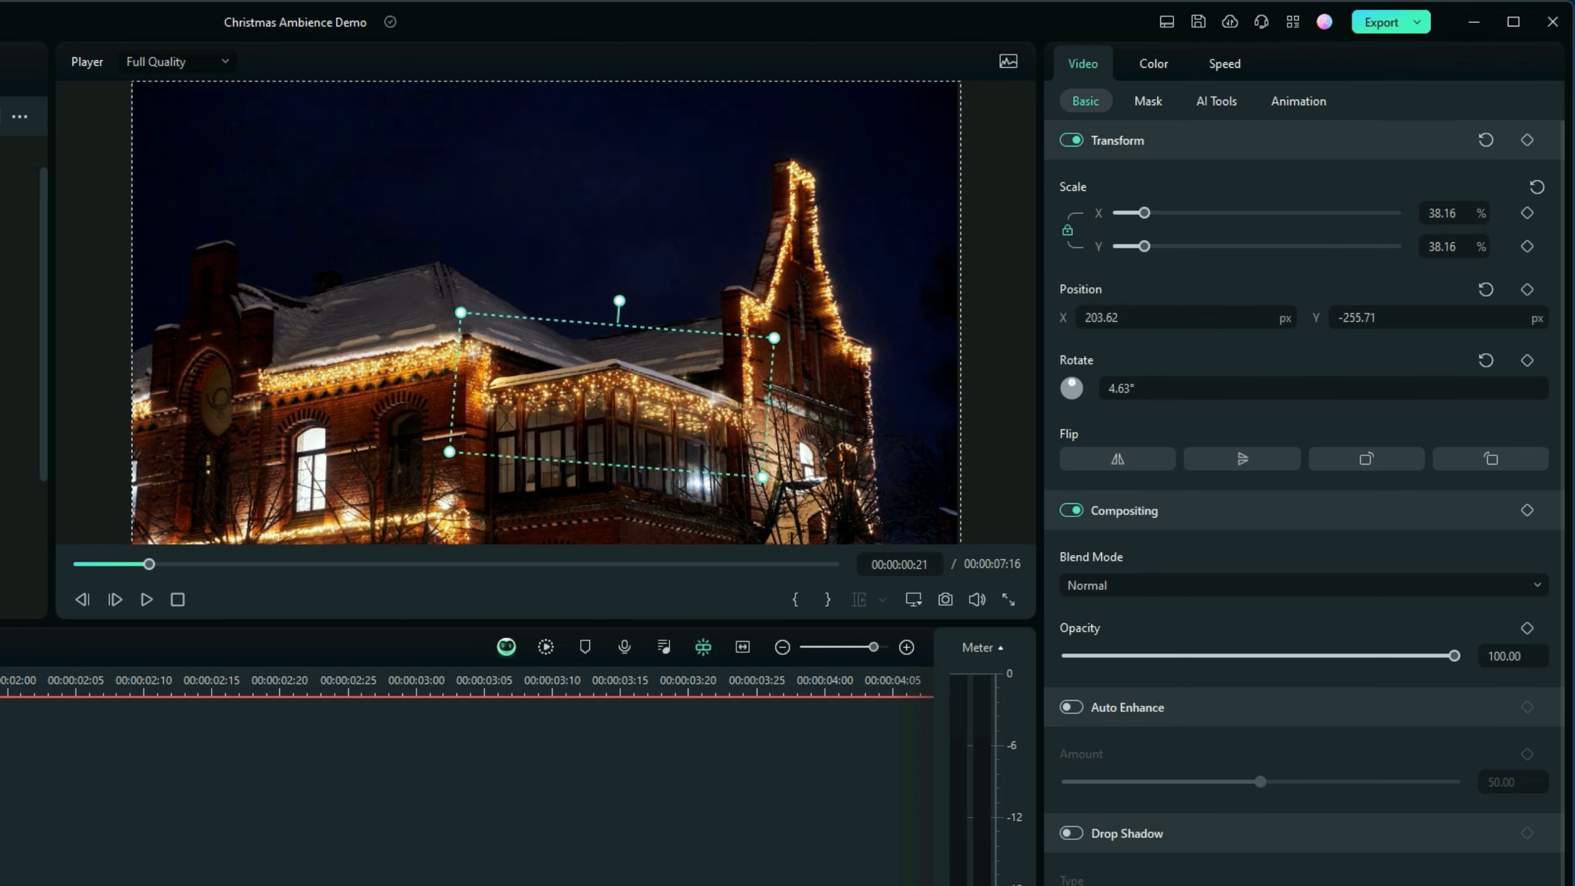
key(space)
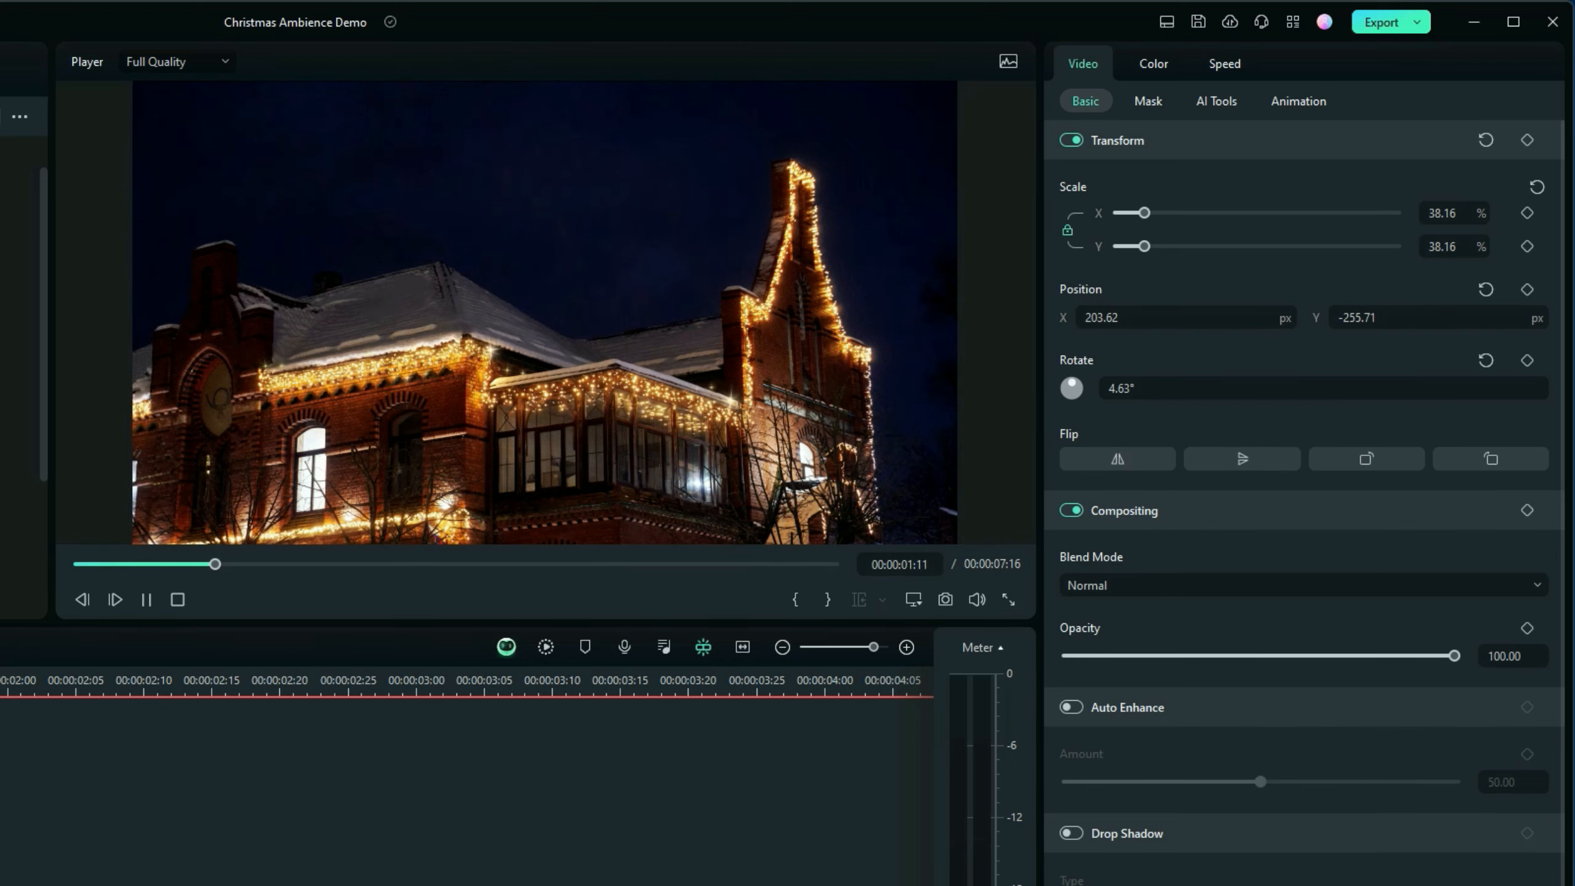
key(space)
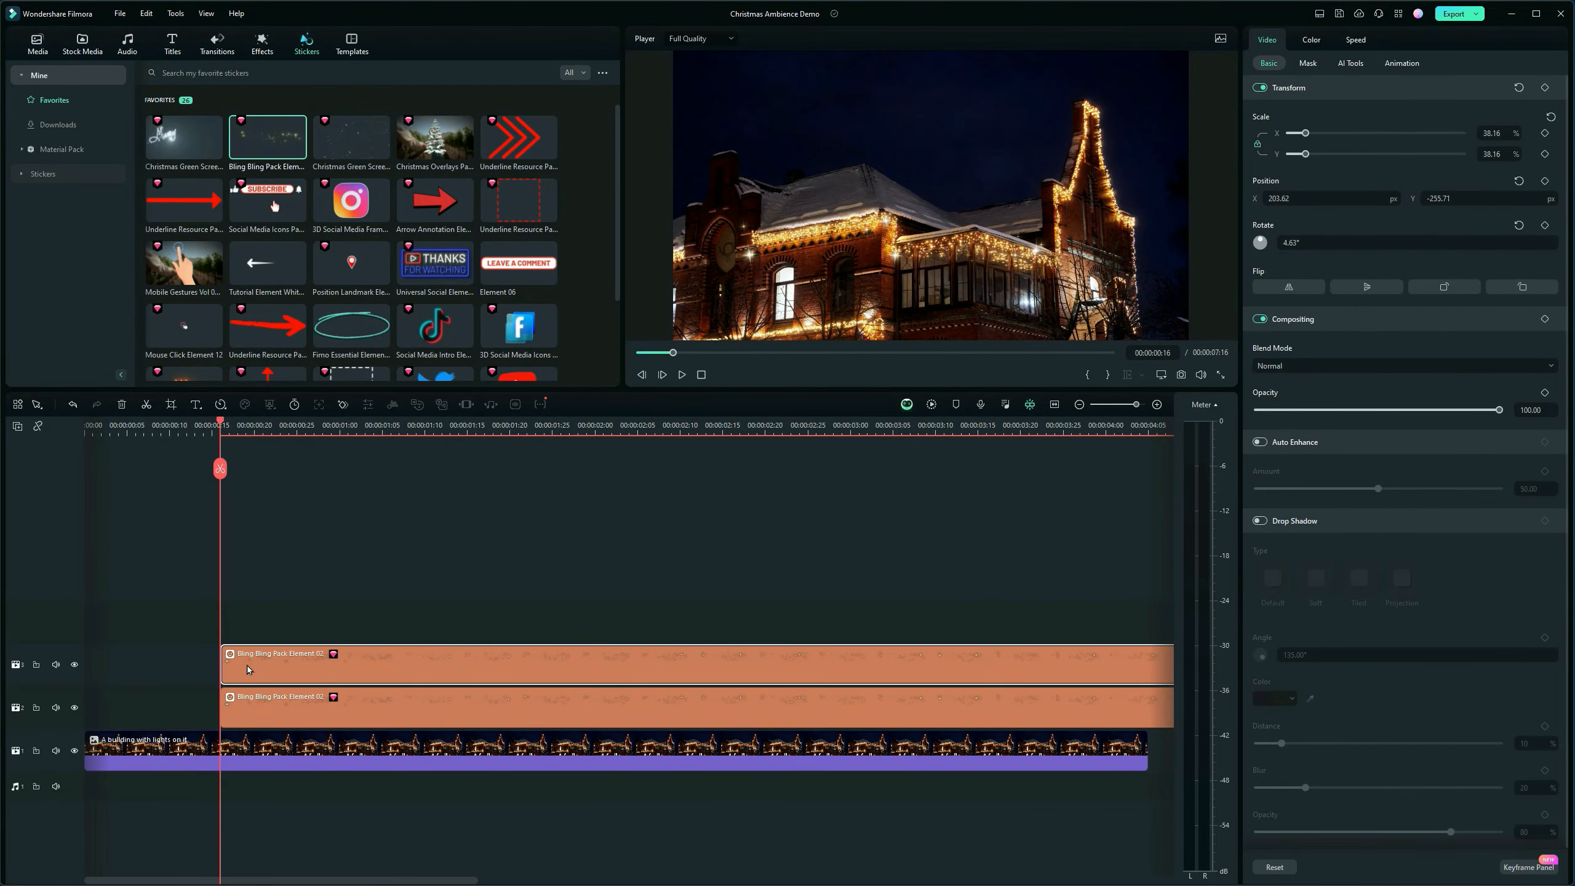
Copy the topmost sparkle clip and paste it at 00:00:00:16 on the empty track above
right_click(247, 669)
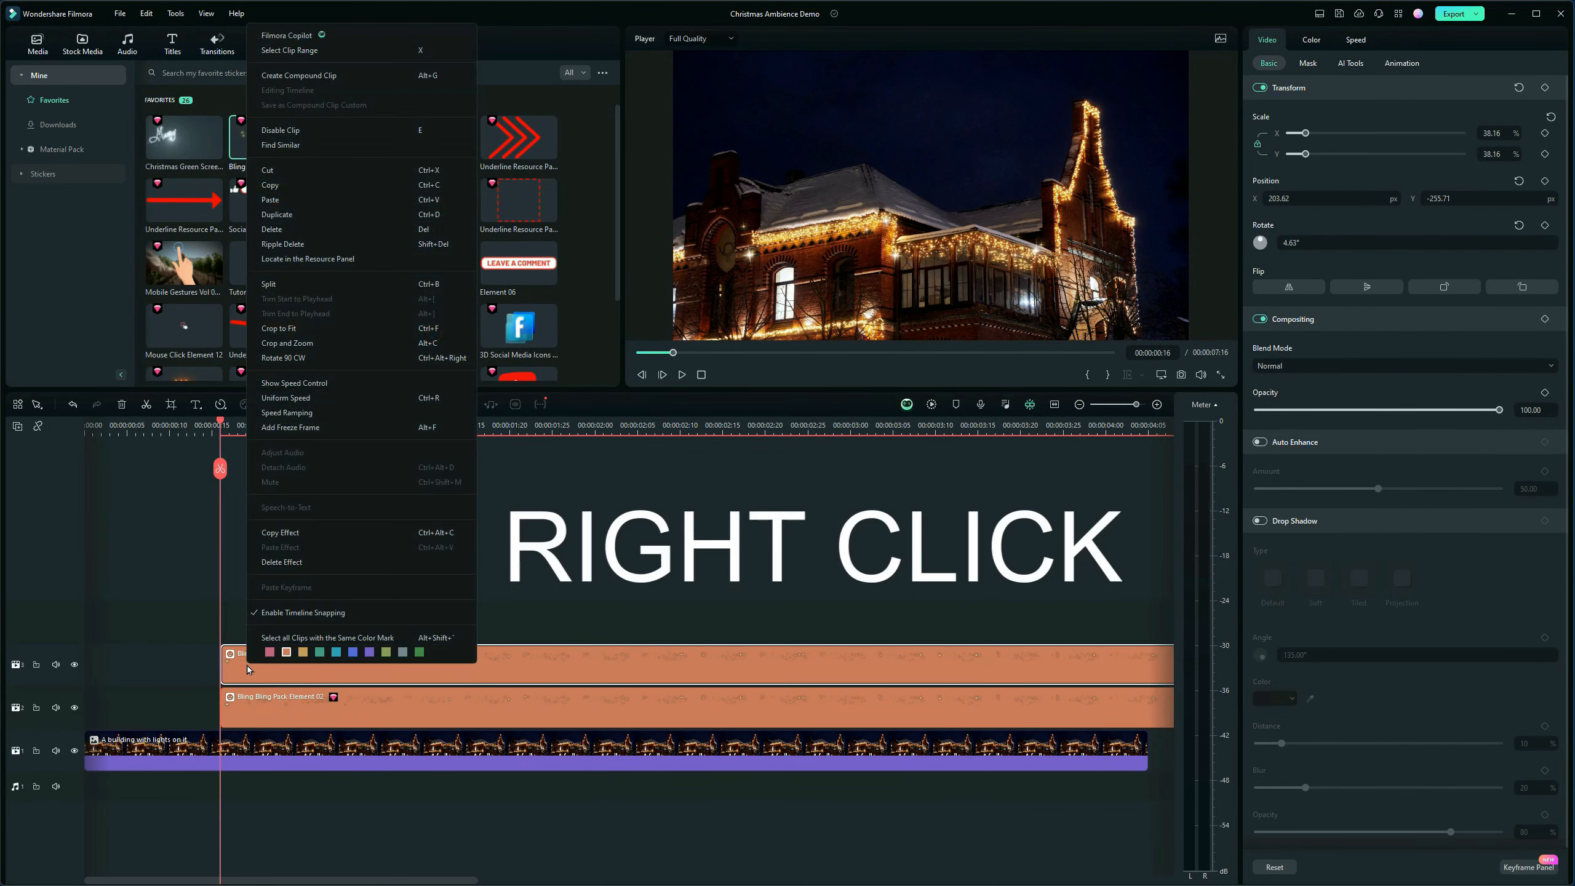
click(253, 197)
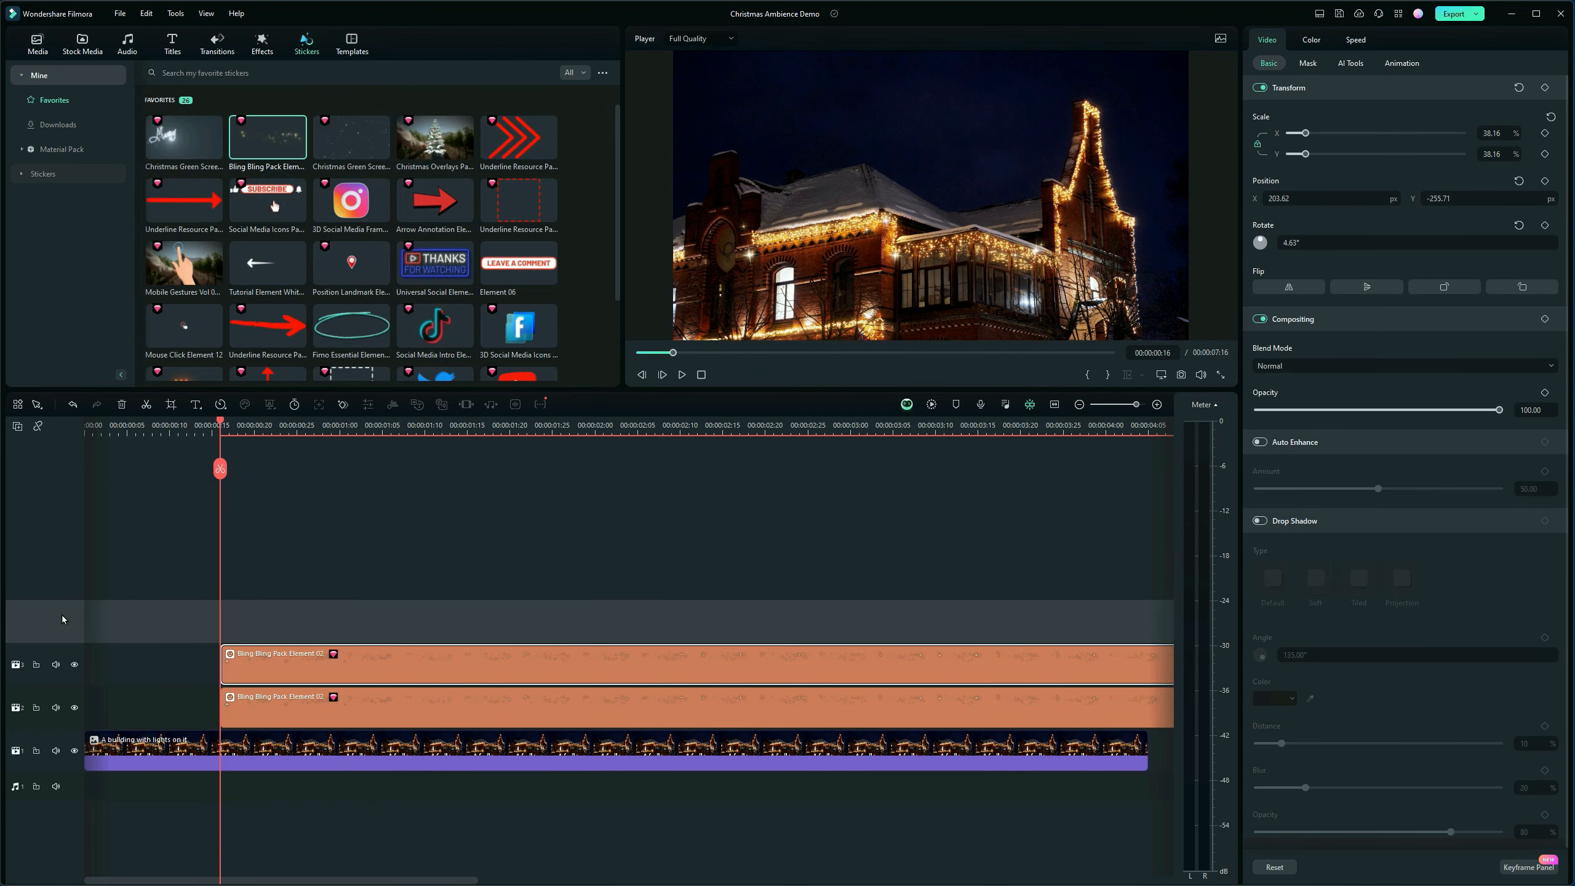
click(199, 627)
key(ctrl+v)
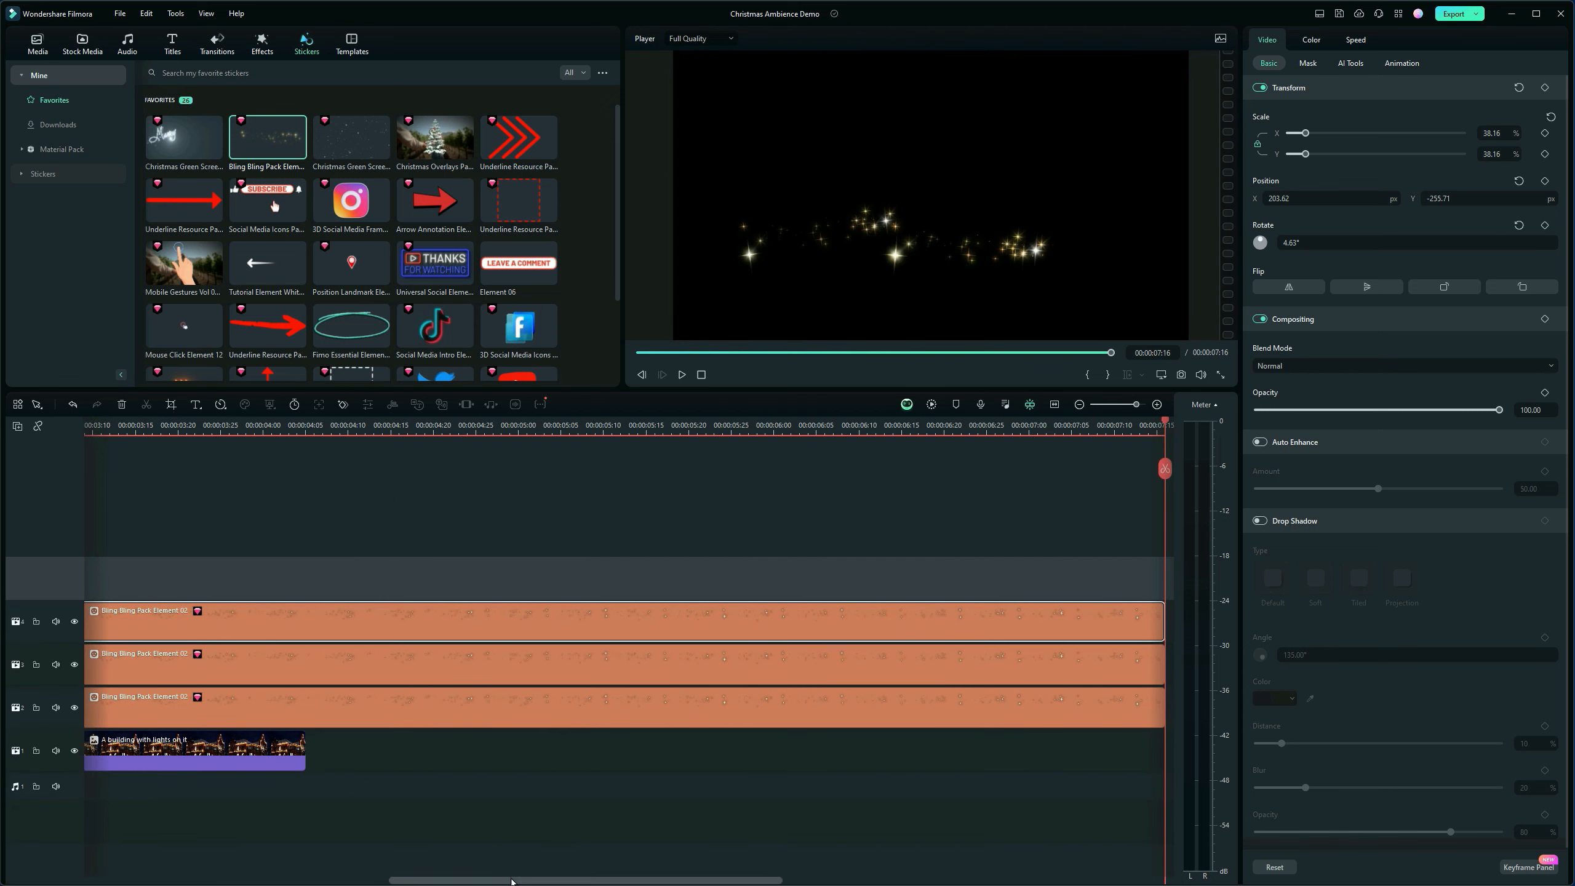
Rotate the third sparkle clip to -65.37° and move it along the tower's edge to about X 684, Y 116 px
scroll(505, 880, left, 5)
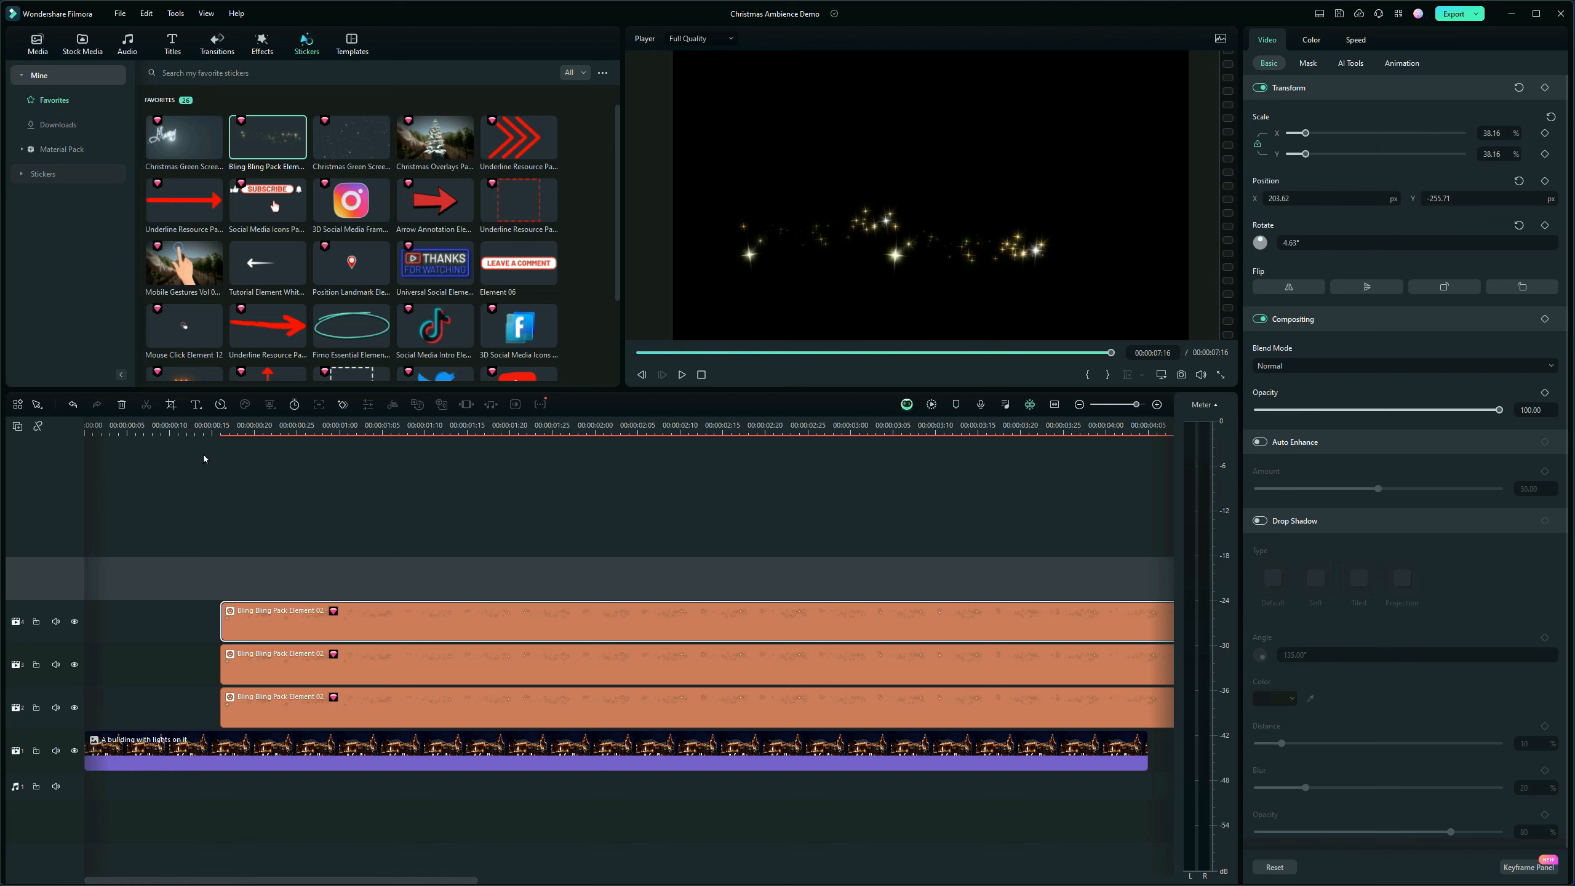
click(229, 427)
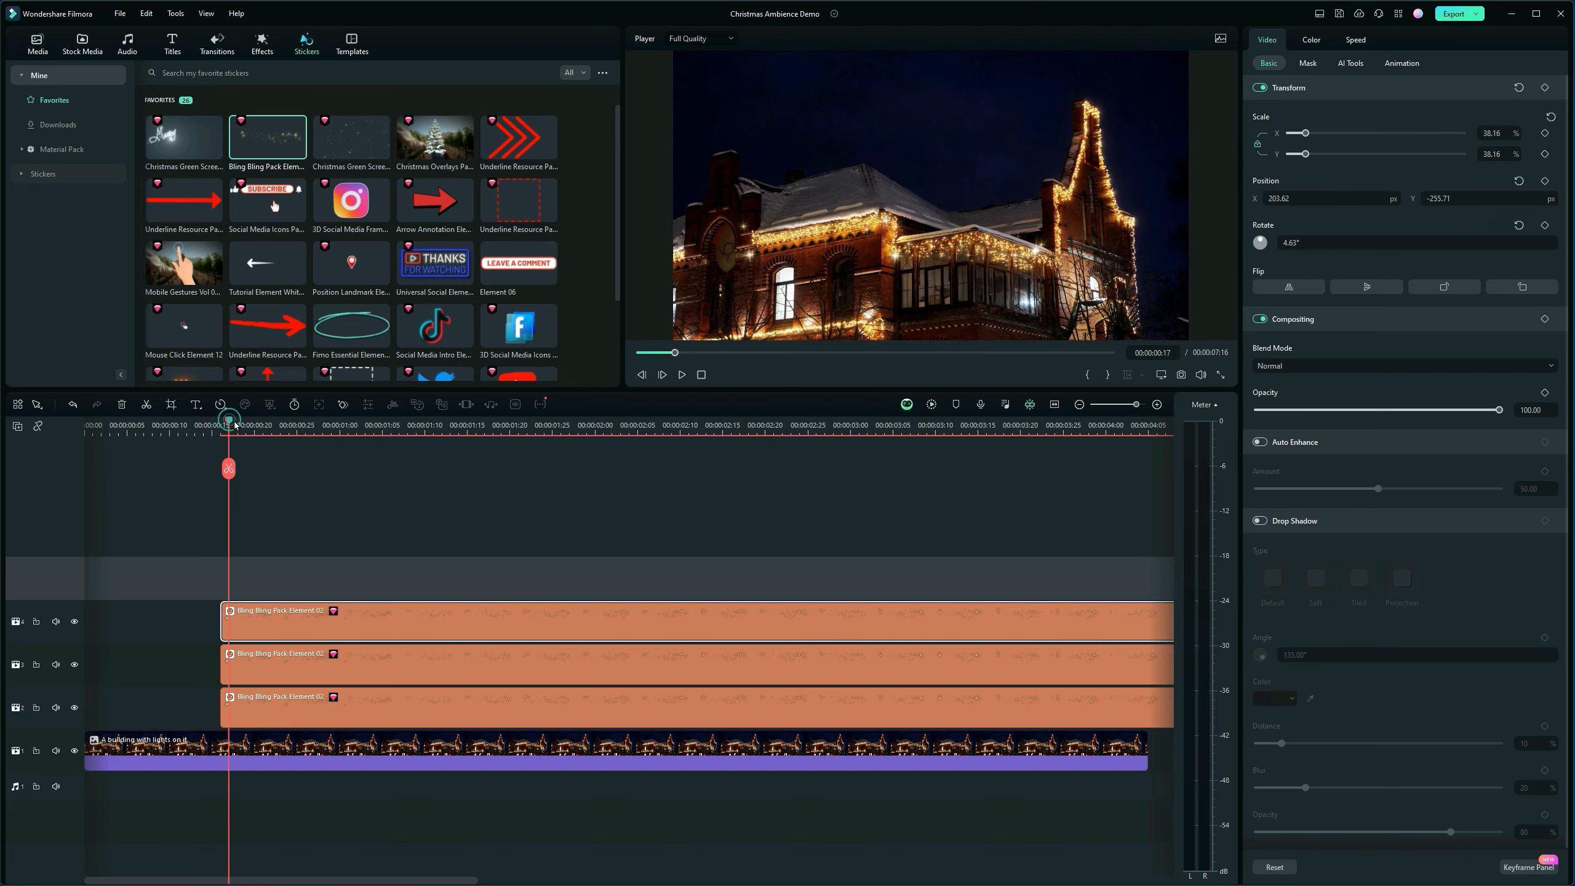
drag(234, 426, 239, 425)
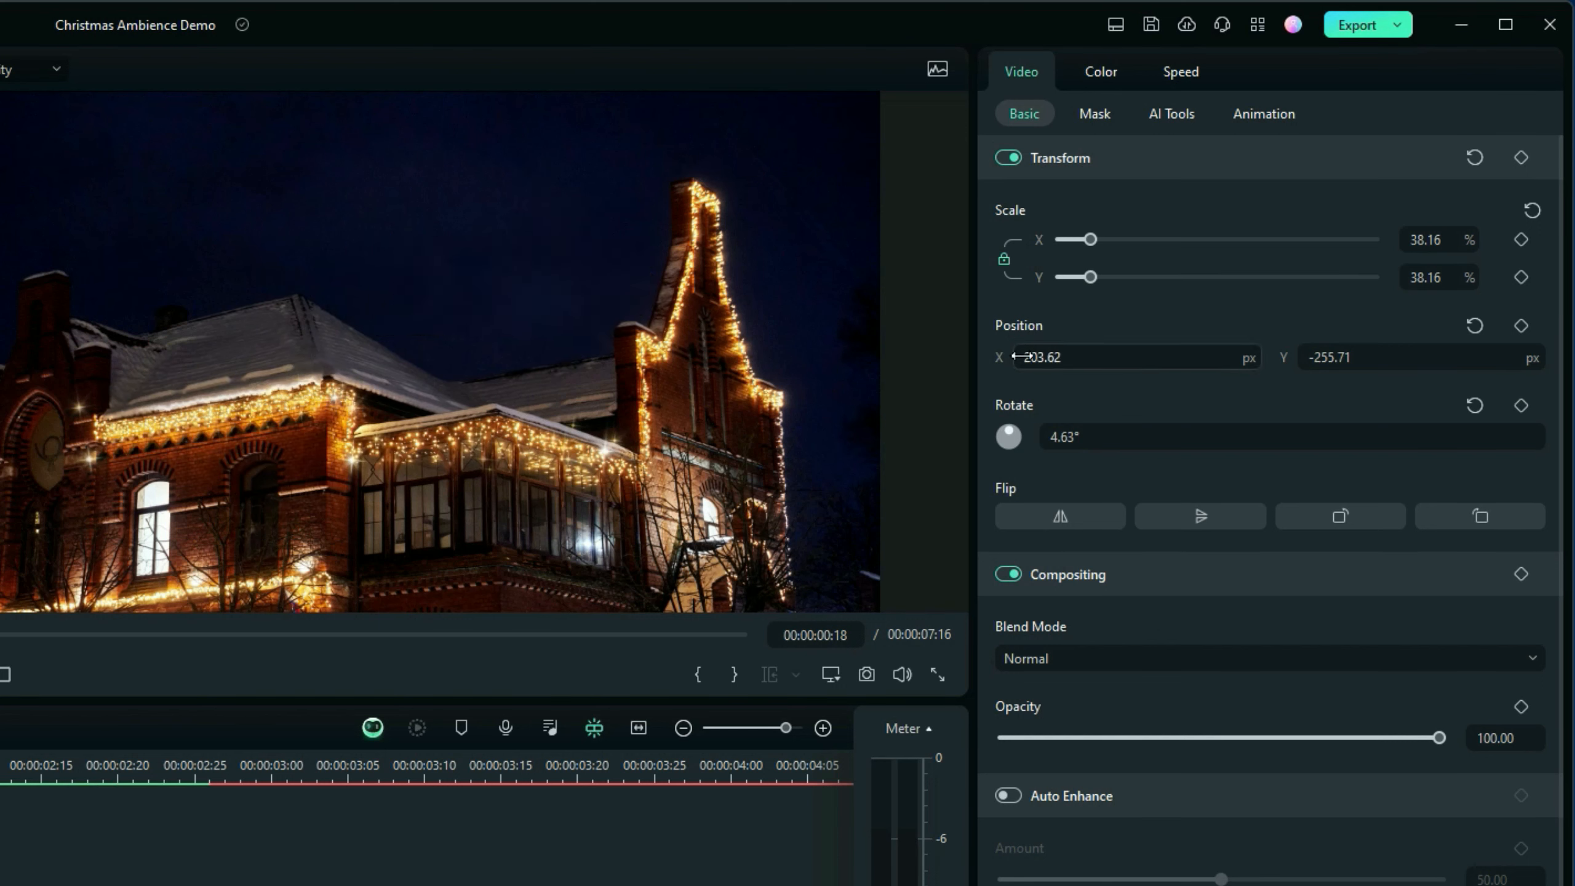
drag(1022, 357, 1054, 357)
drag(1047, 436, 1080, 437)
drag(566, 550, 606, 417)
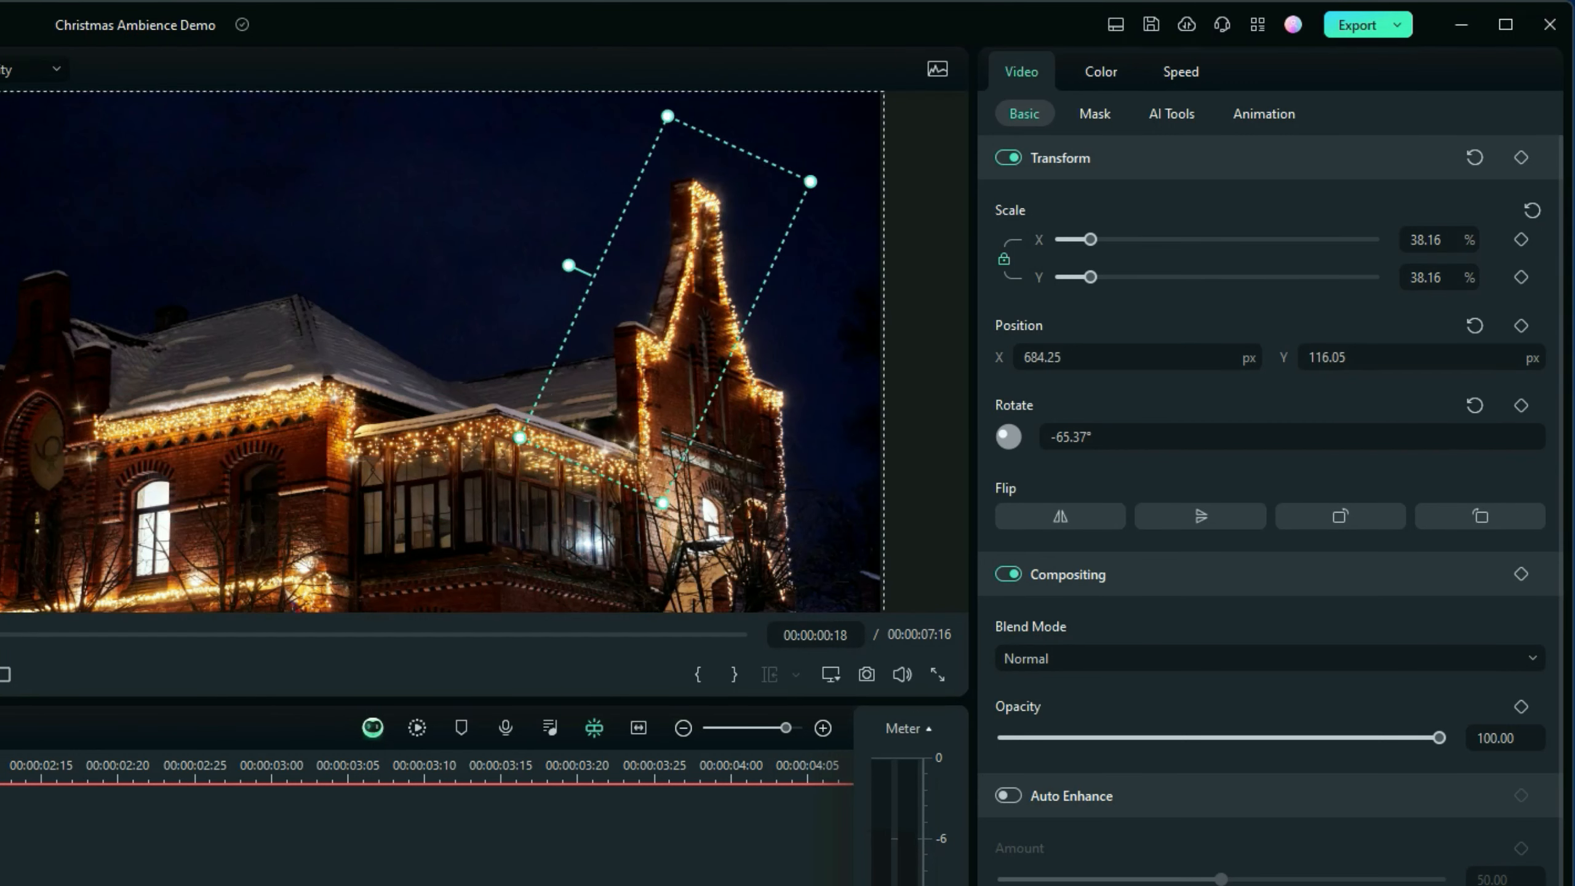
key(space)
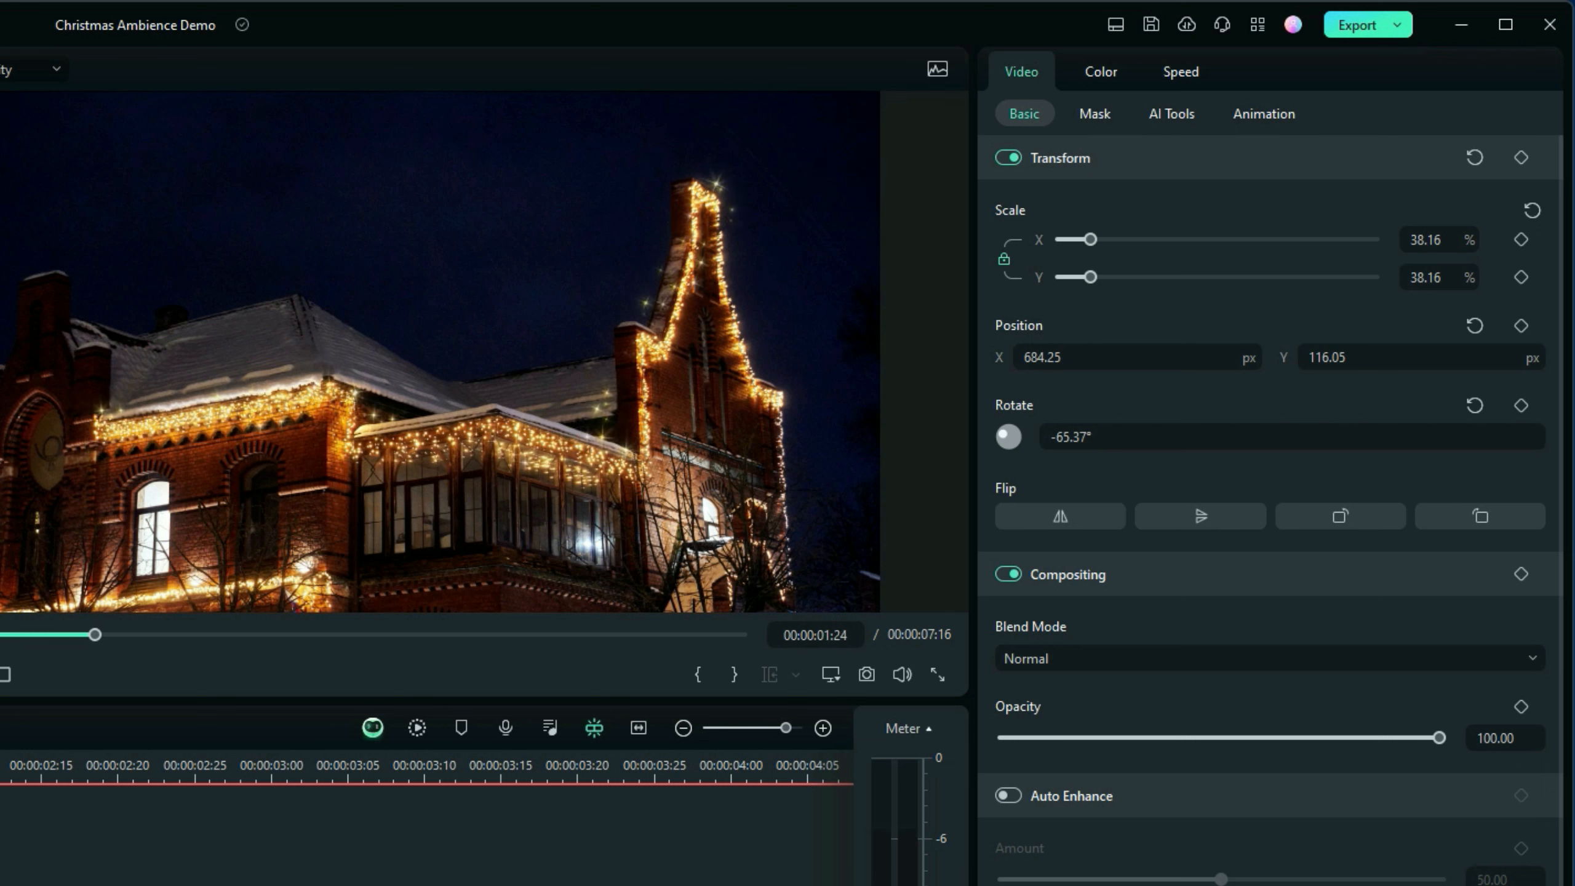
Lower the tower sparkles to about Y 58 px and preview the placement
click(667, 266)
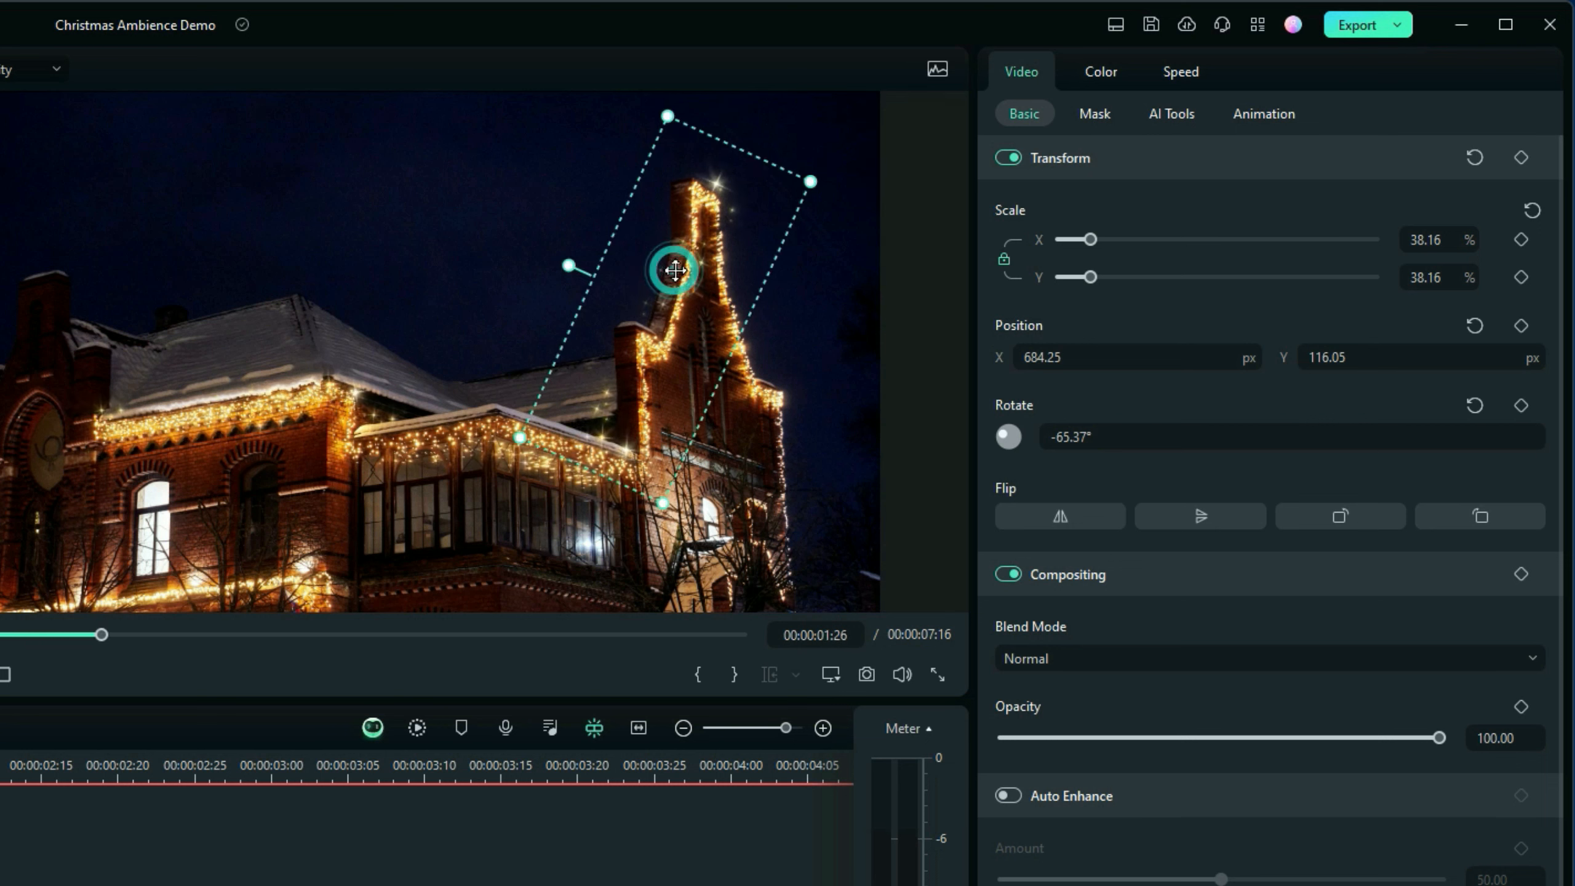
mouse_move(703, 241)
mouse_down()
mouse_move(713, 231)
mouse_move(685, 264)
mouse_move(712, 261)
mouse_up()
key(space)
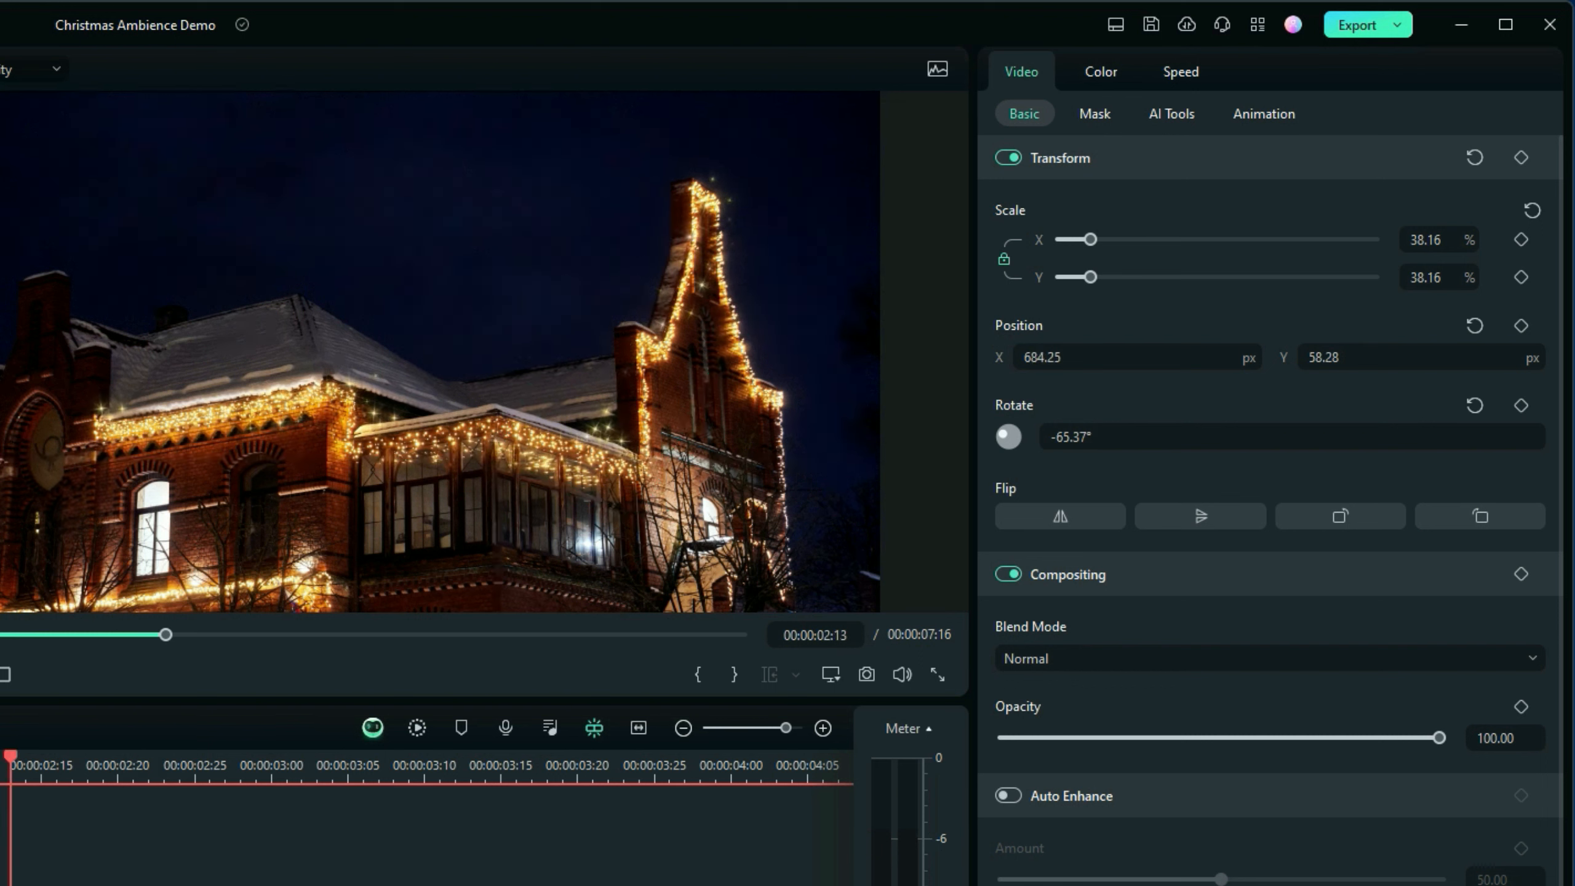
Paste another copy of the sparkle clip at 00:00:00:16 on the empty track above the three sparkle clips
drag(211, 758, 26, 760)
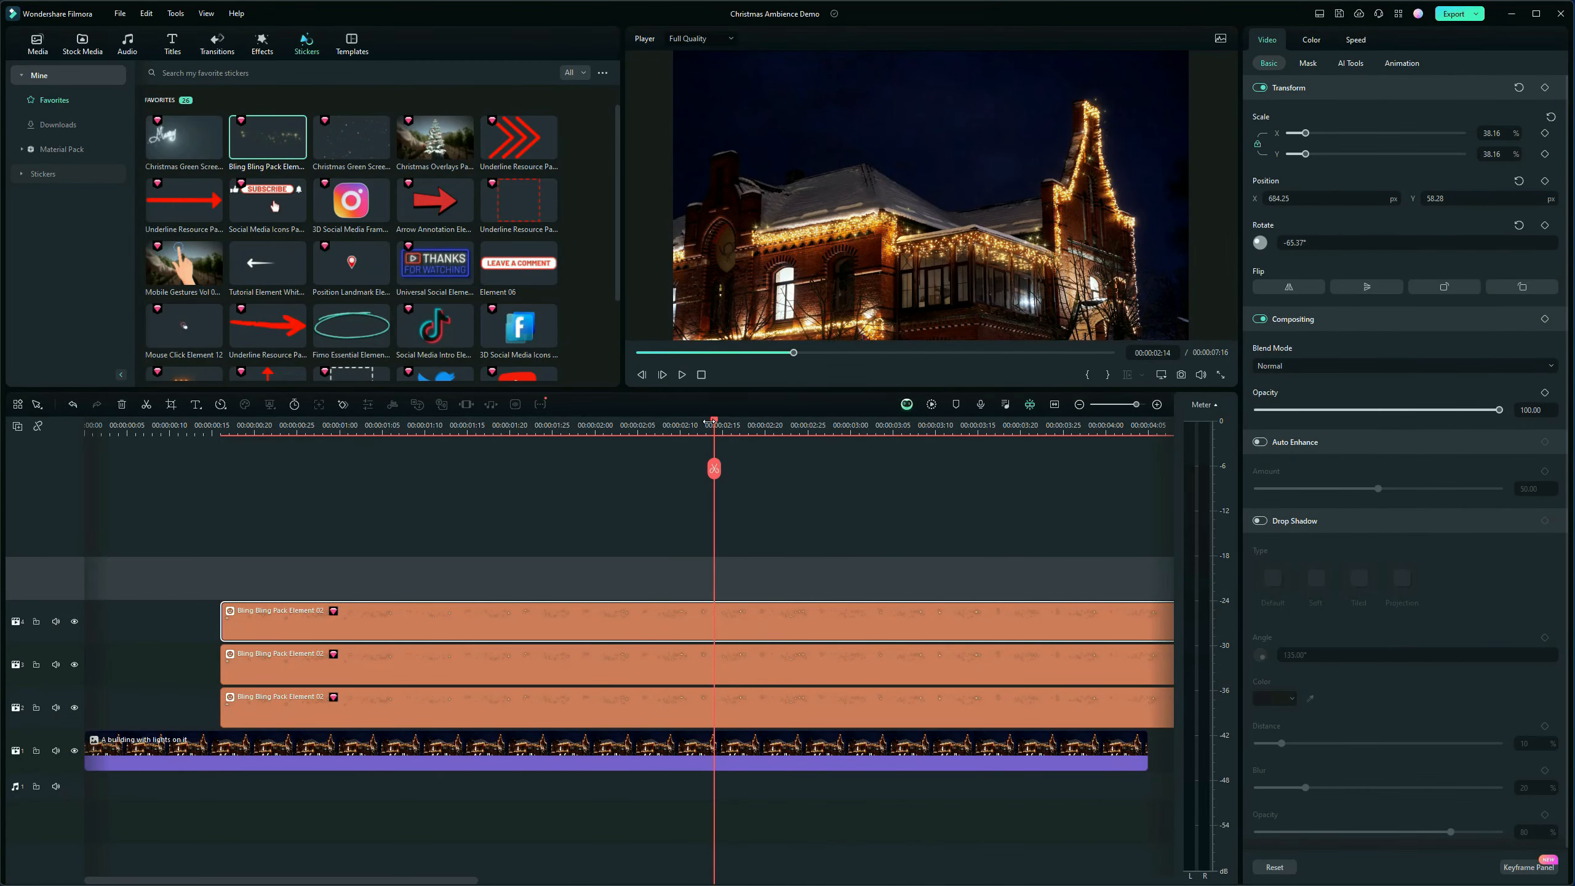
drag(715, 425, 222, 495)
click(65, 582)
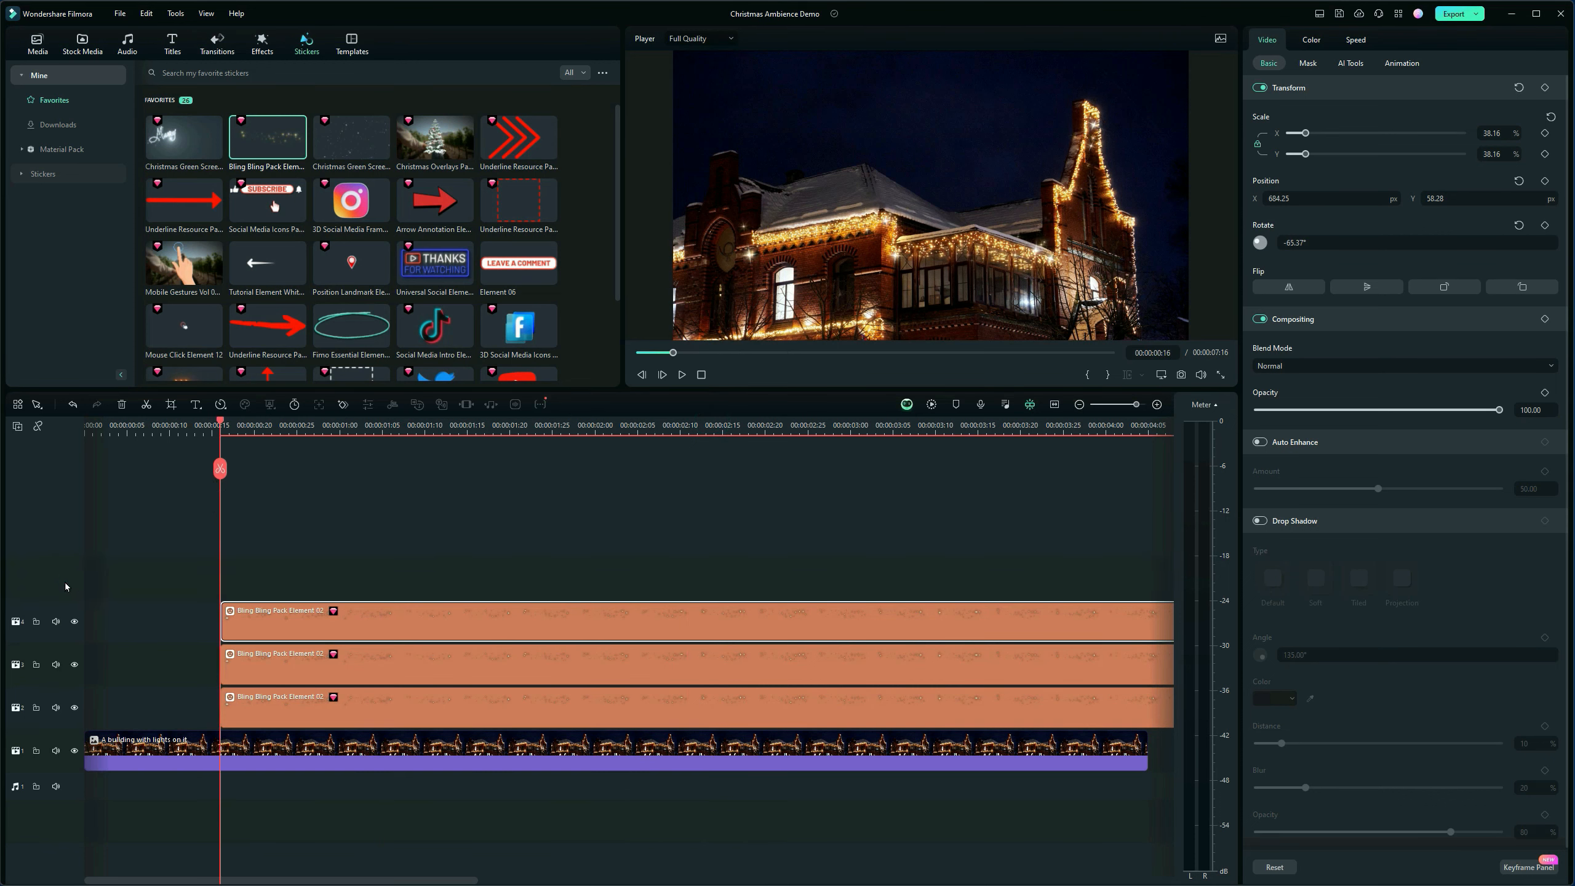
click(65, 582)
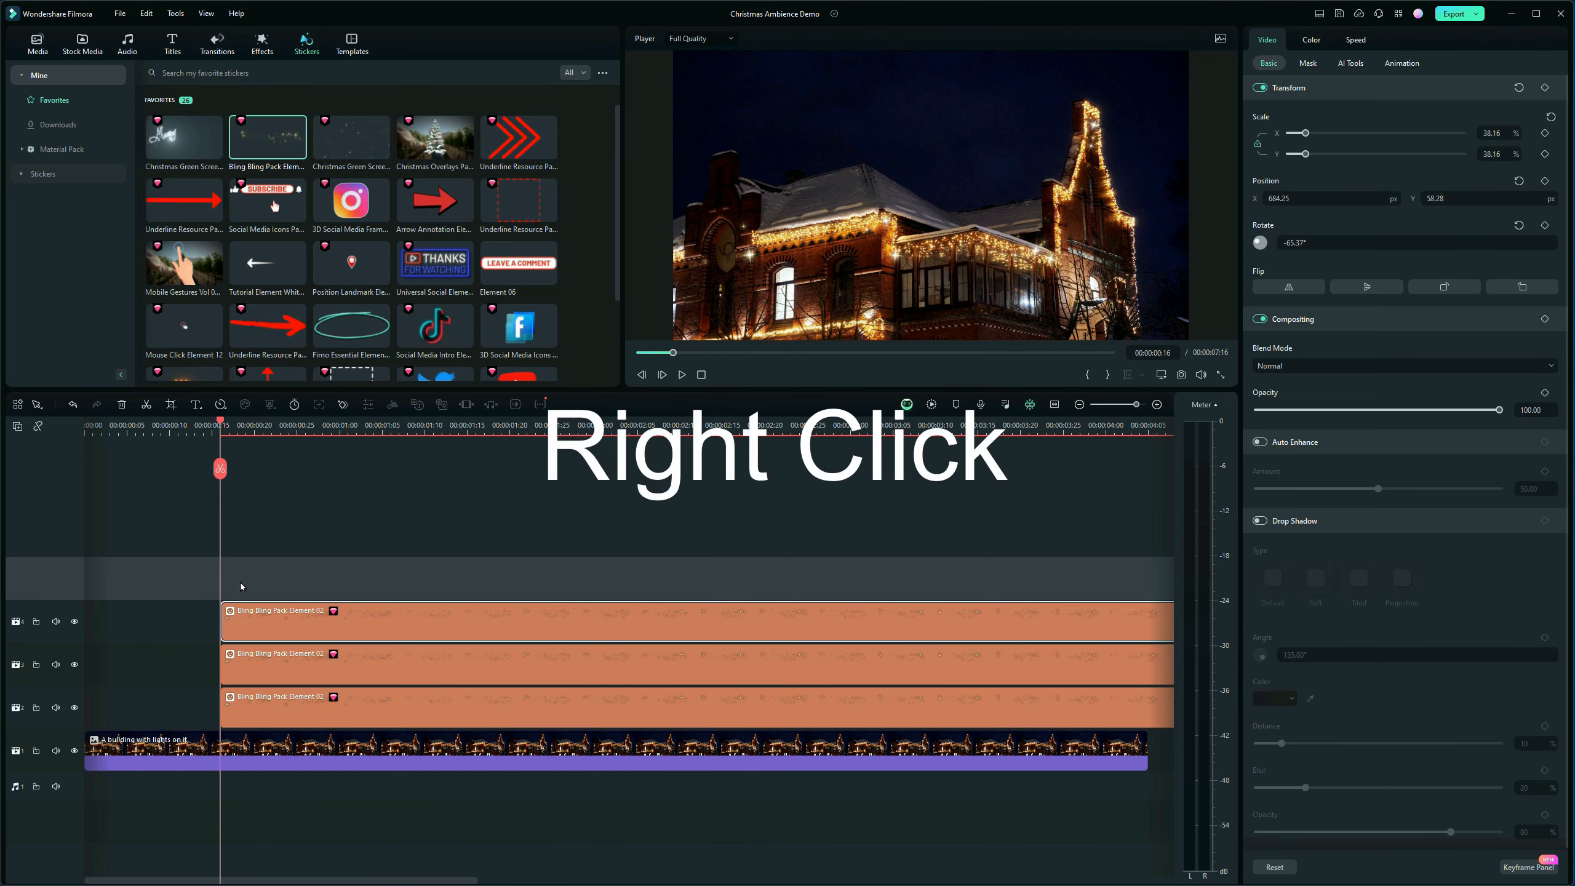
right_click(241, 585)
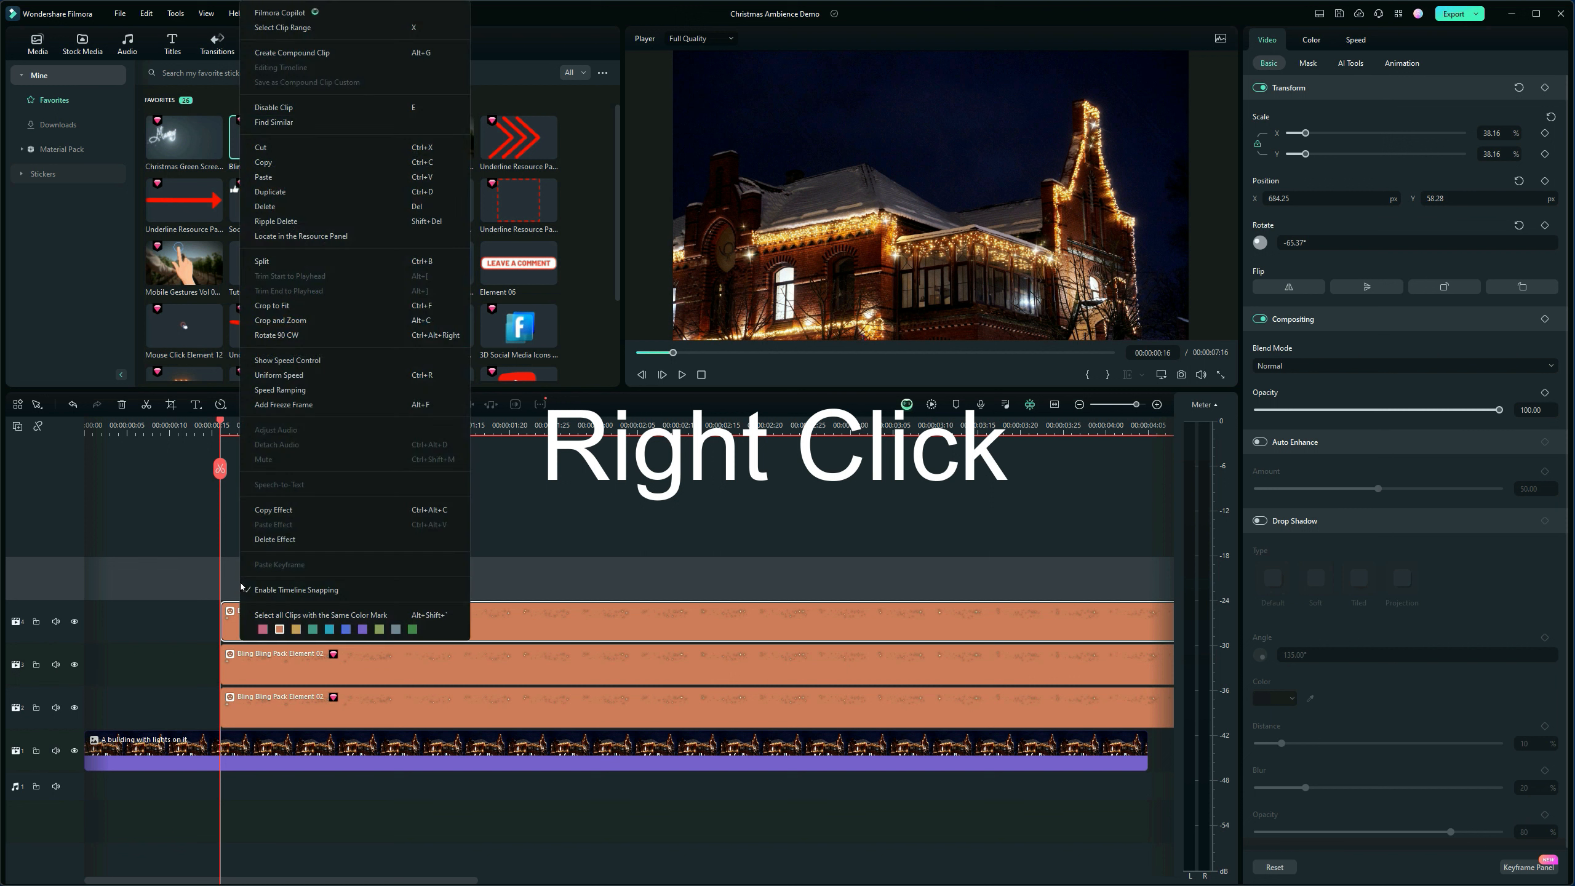
click(267, 185)
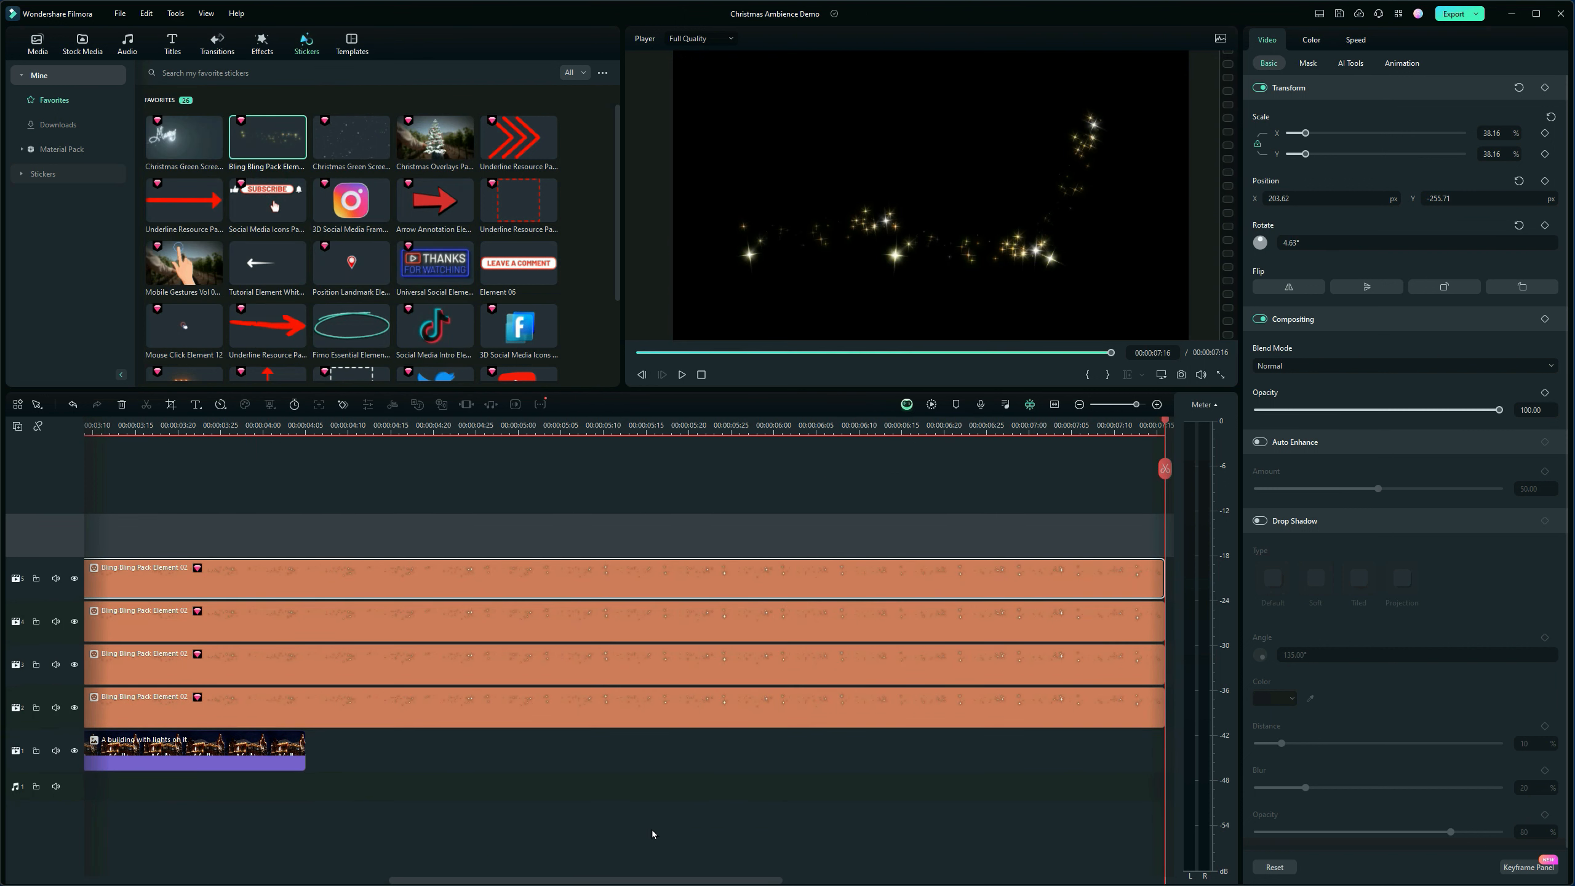
Move the new sparkles horizontally to X 855.62 px, rotate them to 53.63°, and scale them down to 31.84%
drag(581, 881, 204, 880)
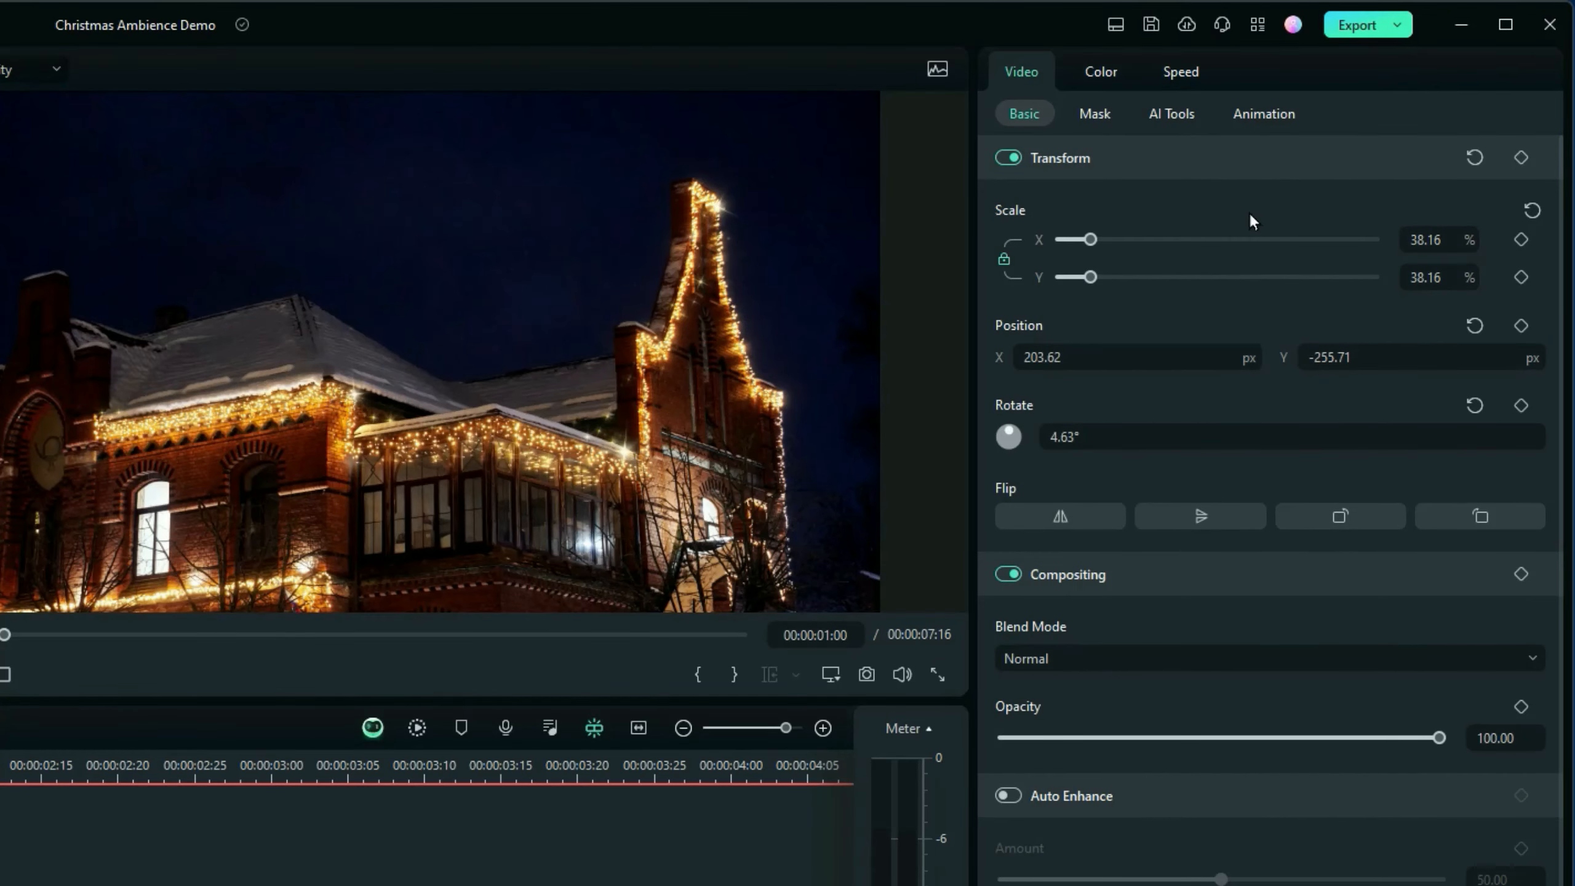
drag(1058, 361, 1048, 364)
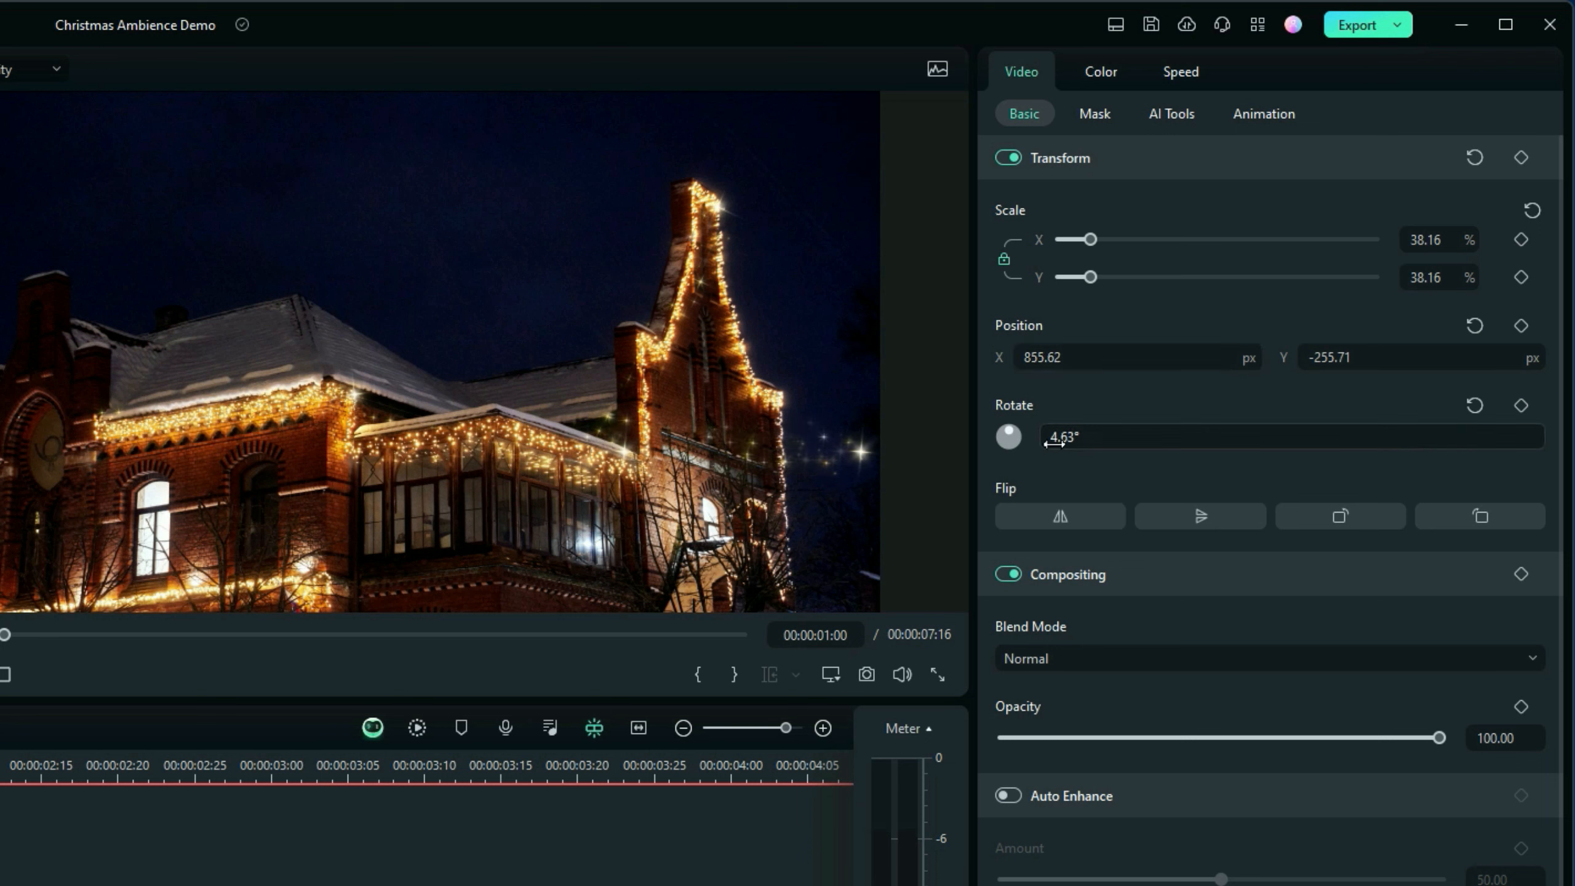
drag(1054, 442, 1066, 440)
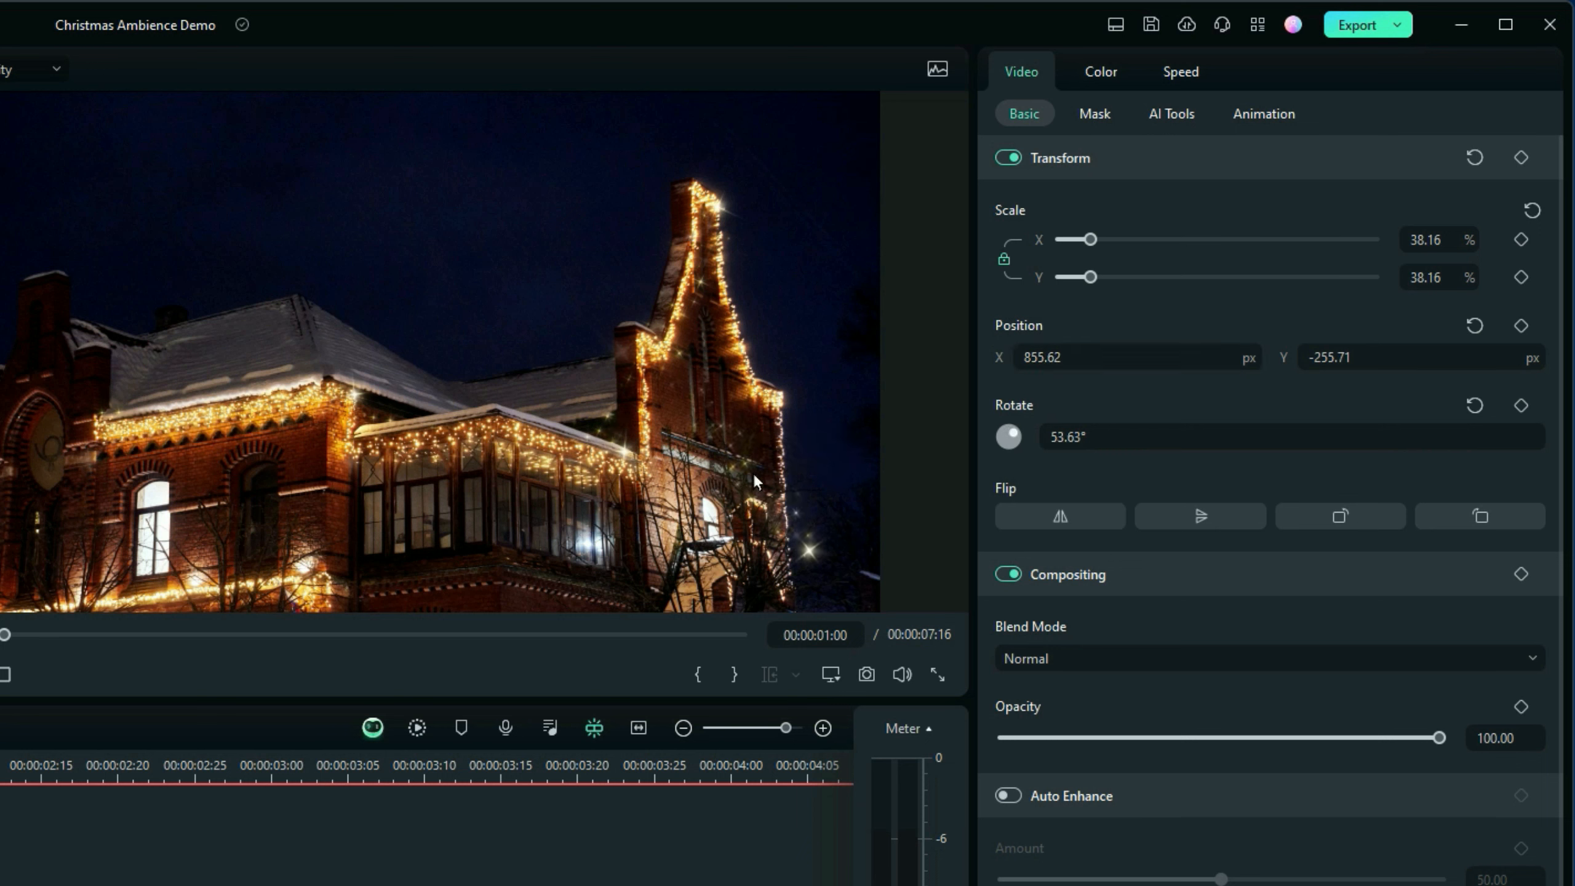
click(743, 458)
drag(897, 536, 840, 509)
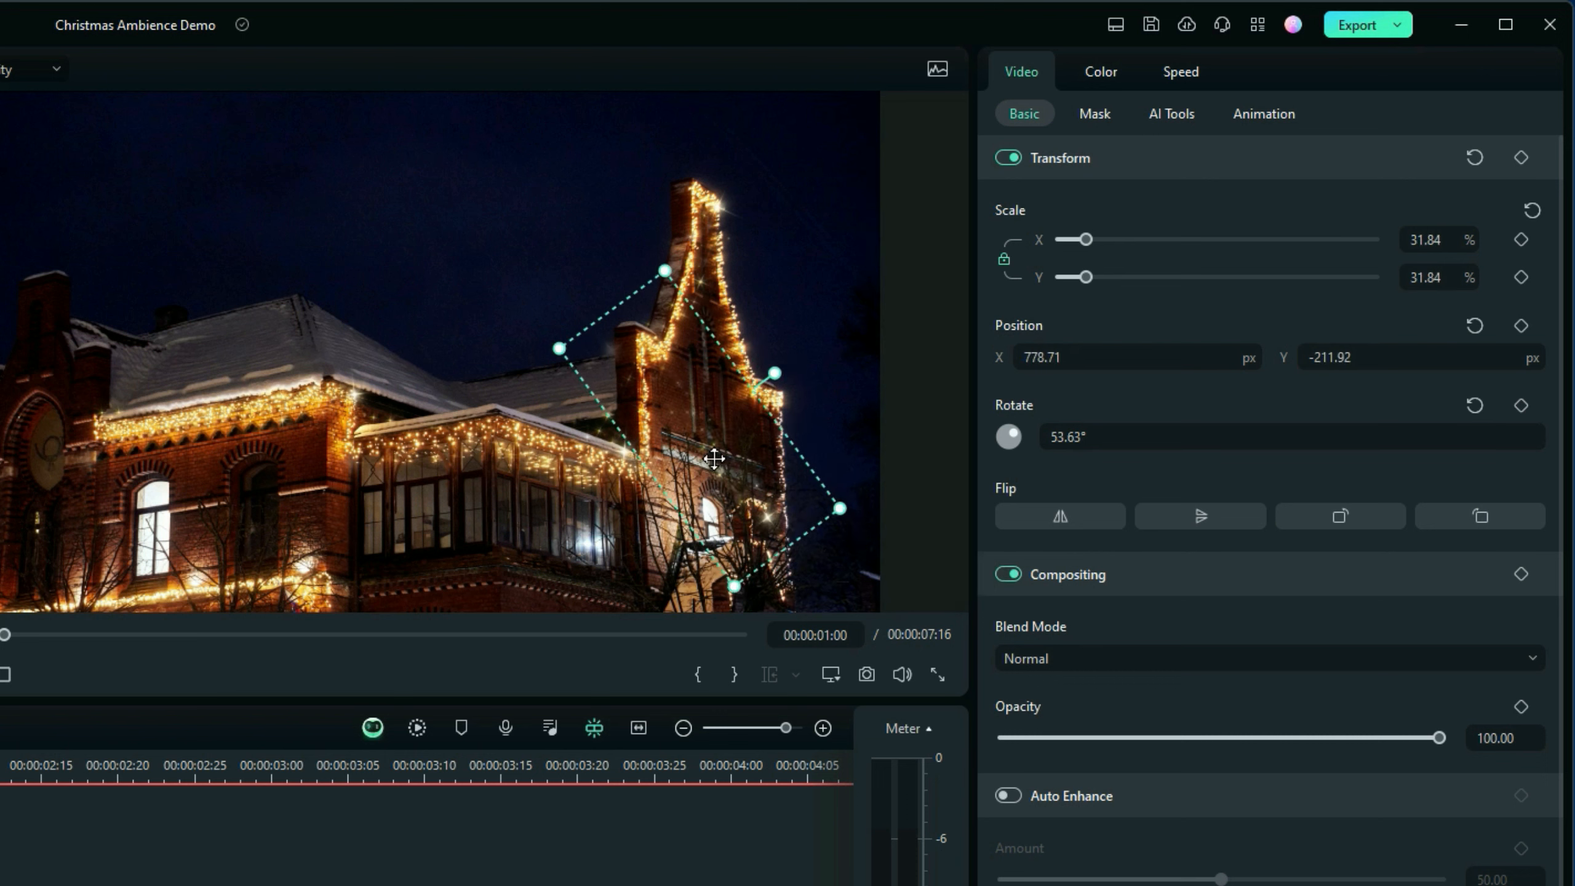
Rotate the new sparkles to 71.69° and place them along the tower's outer edge at about X 913, Y 92 px
drag(715, 458, 766, 324)
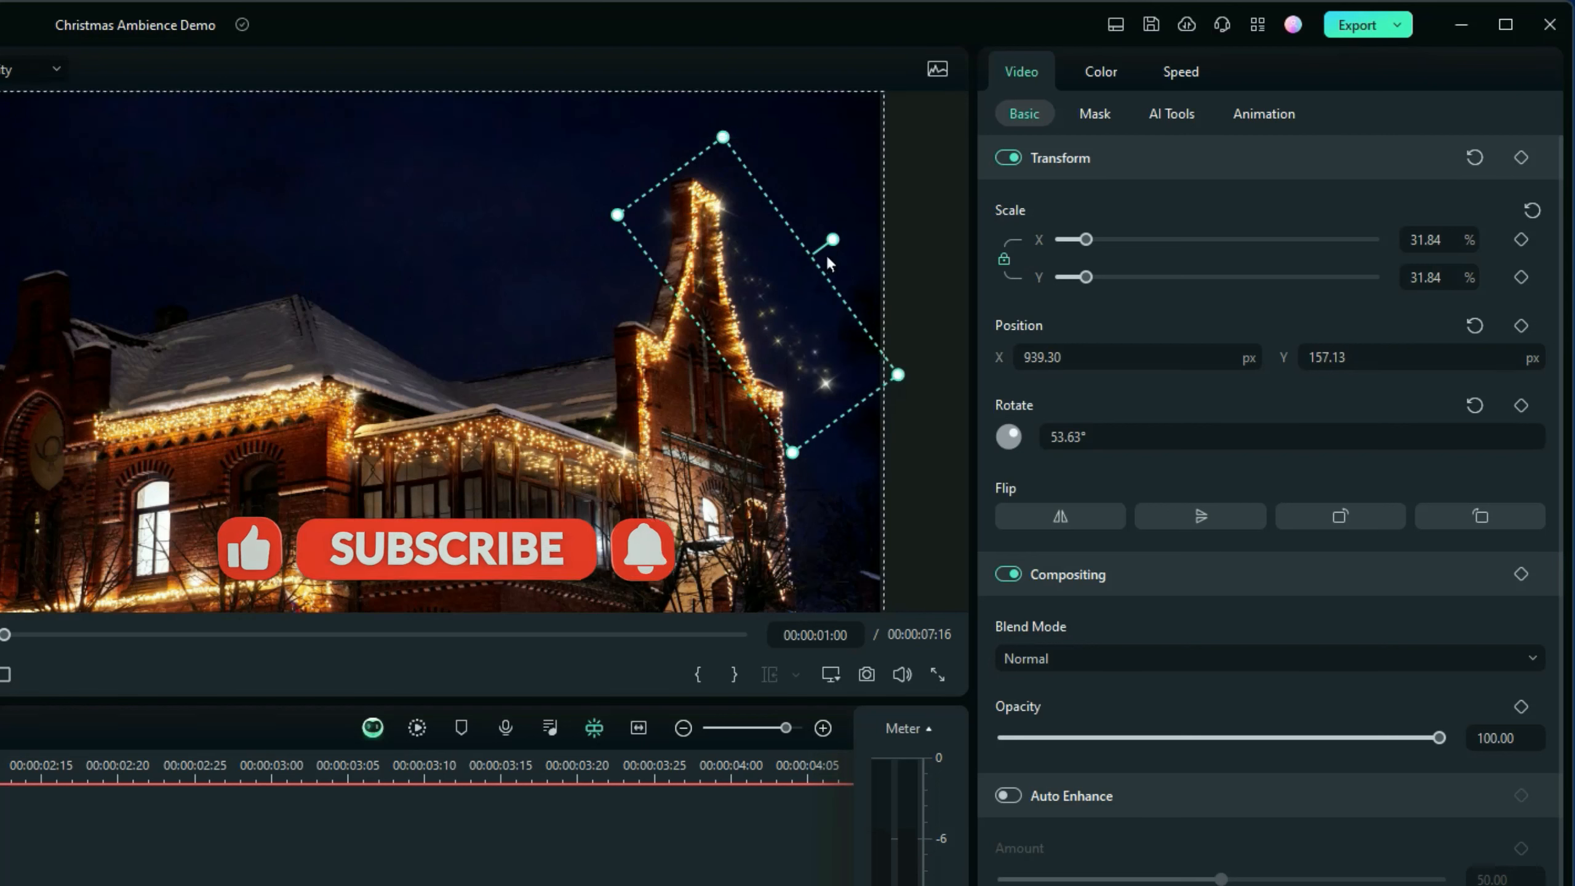
drag(832, 237, 845, 264)
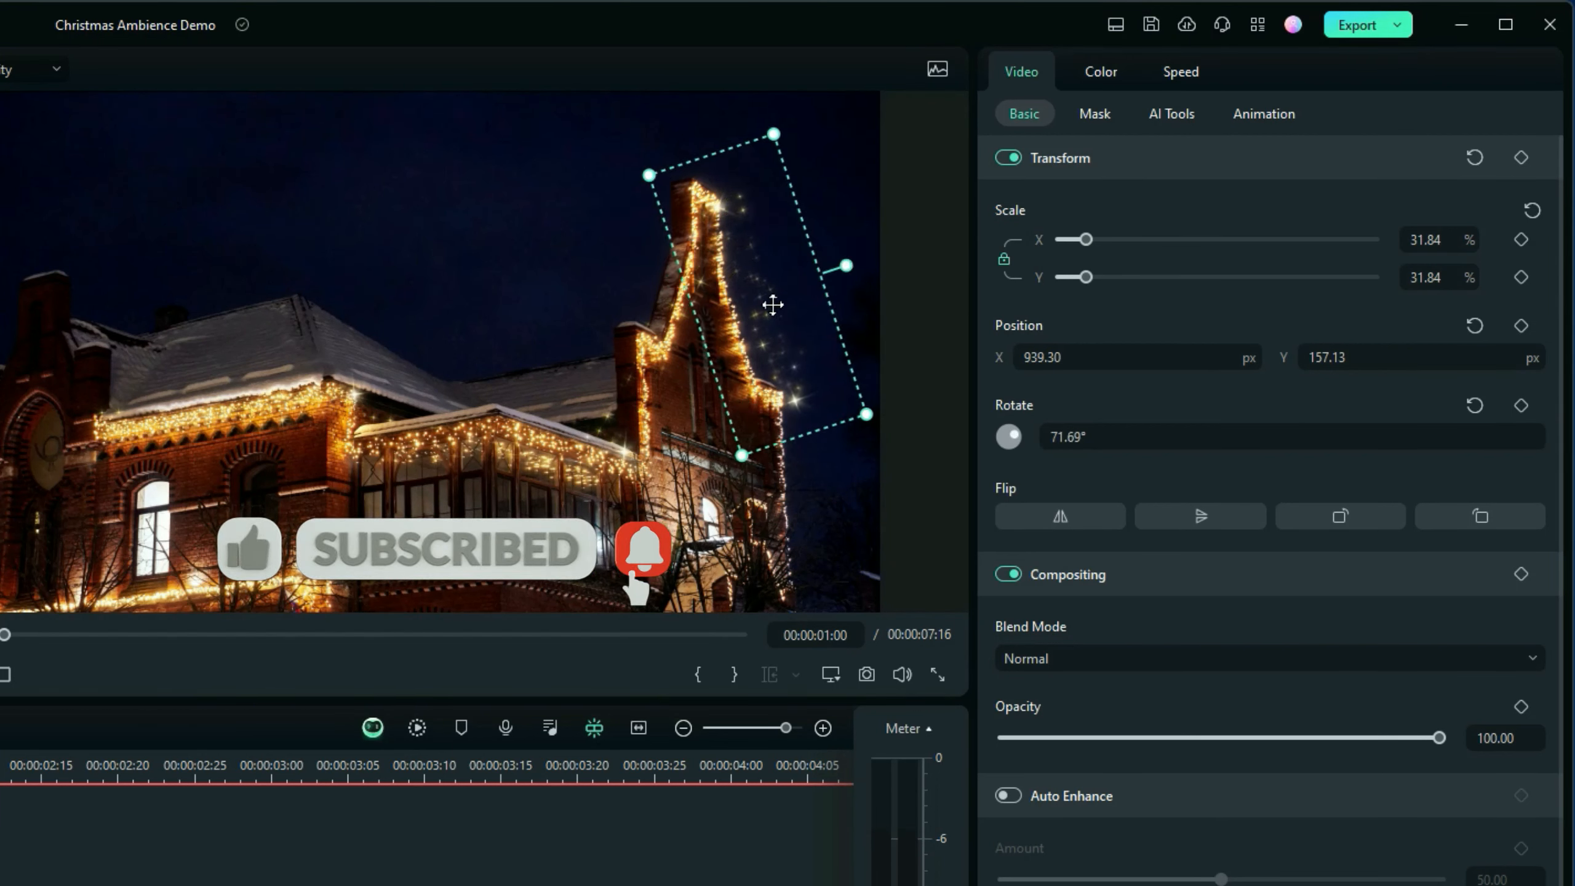
drag(770, 305, 752, 320)
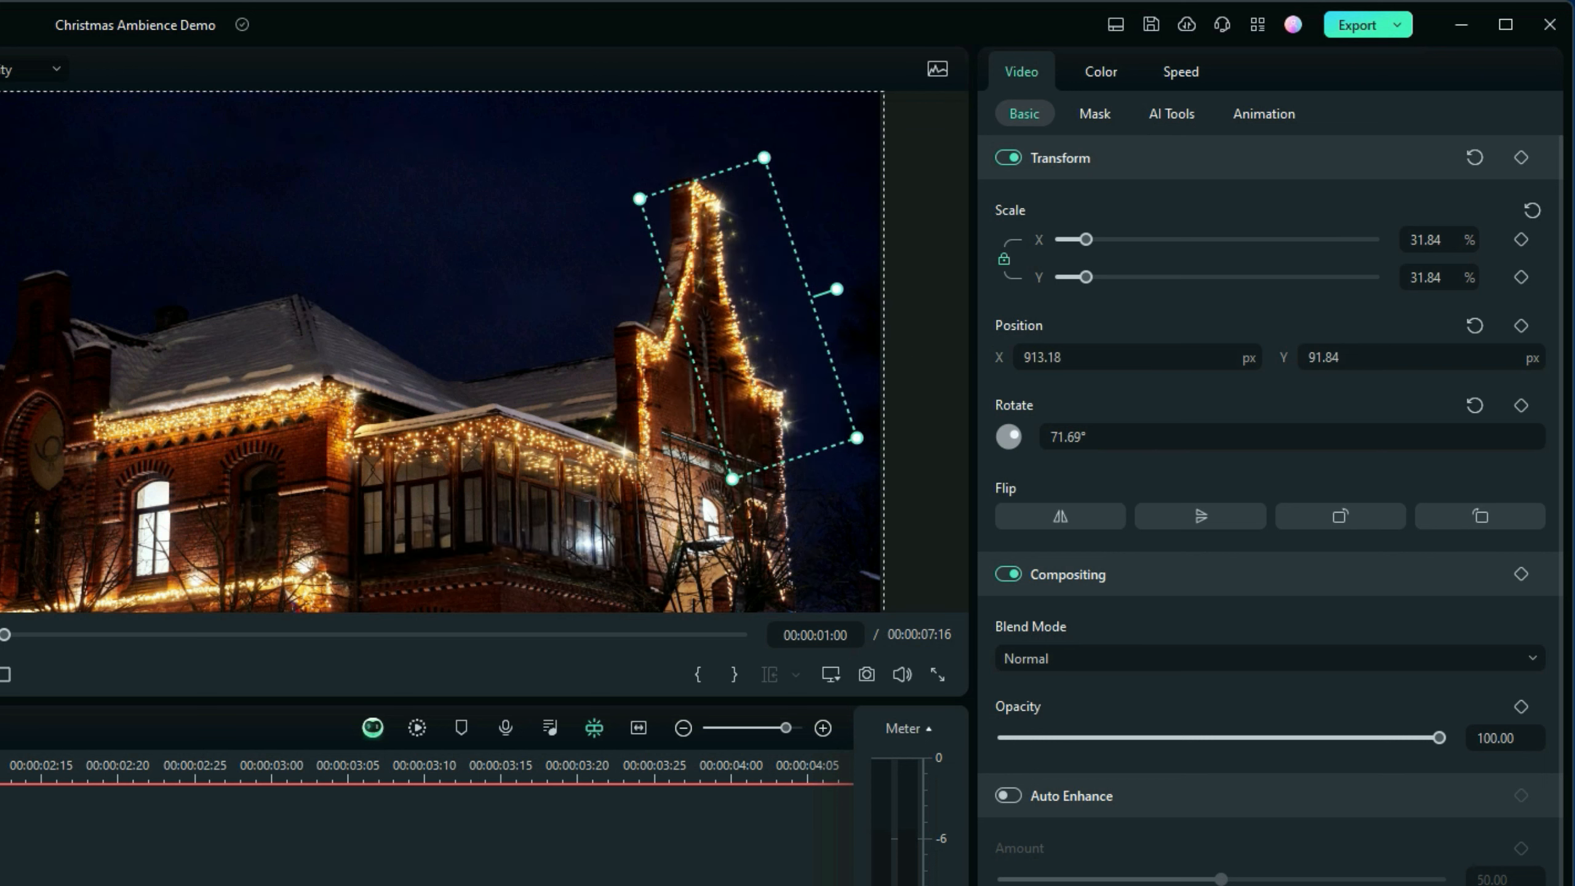
Preview the outer tower sparkles and shift them closer to the tower at about X 855 px
key(space)
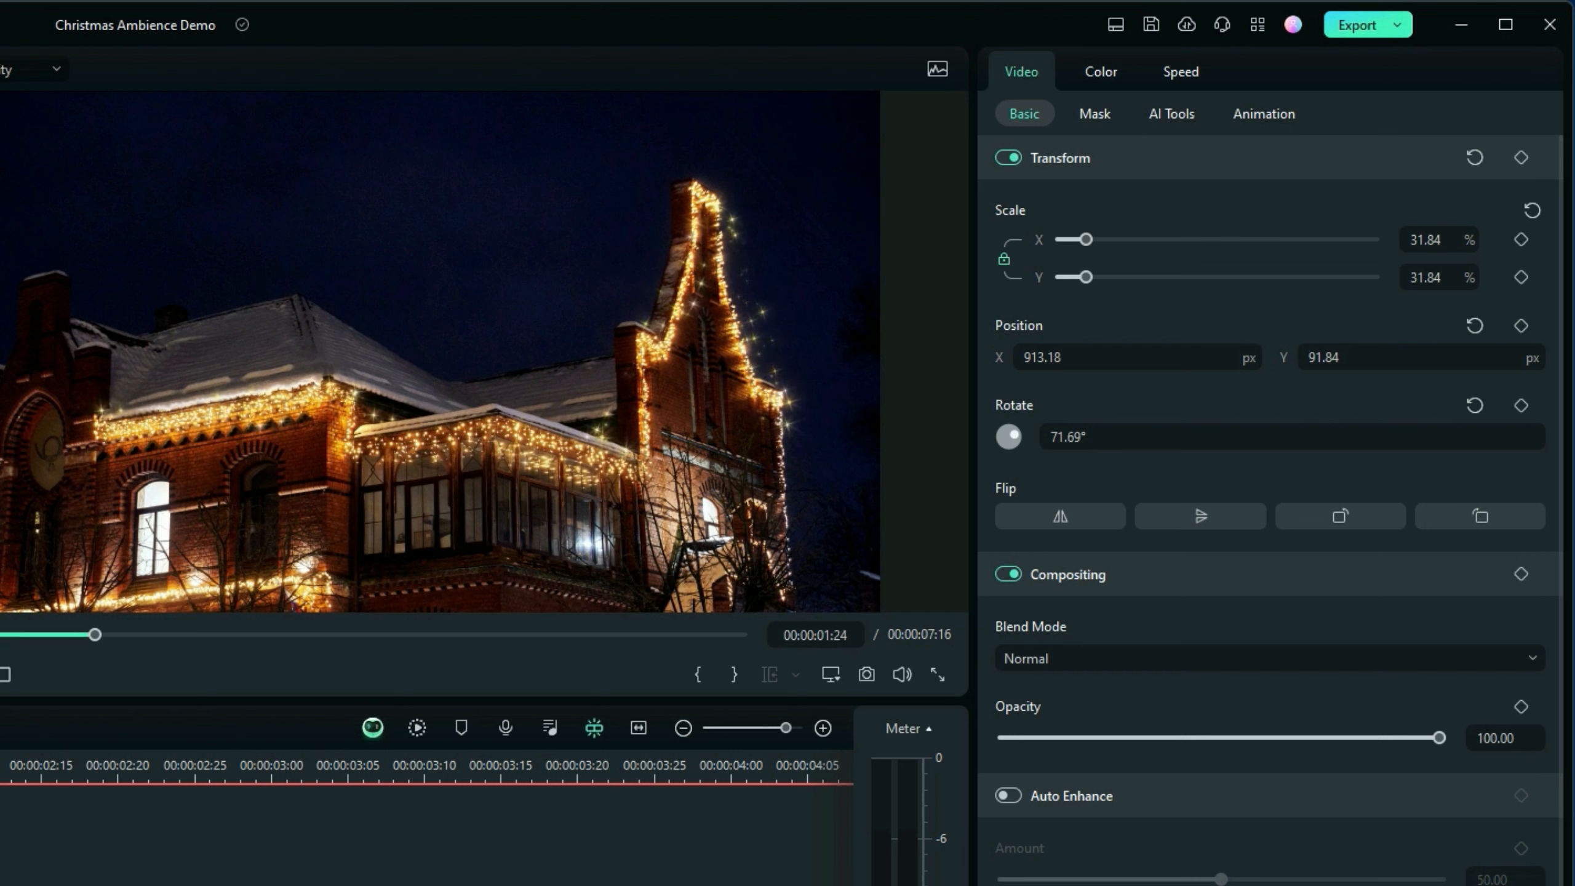
click(747, 319)
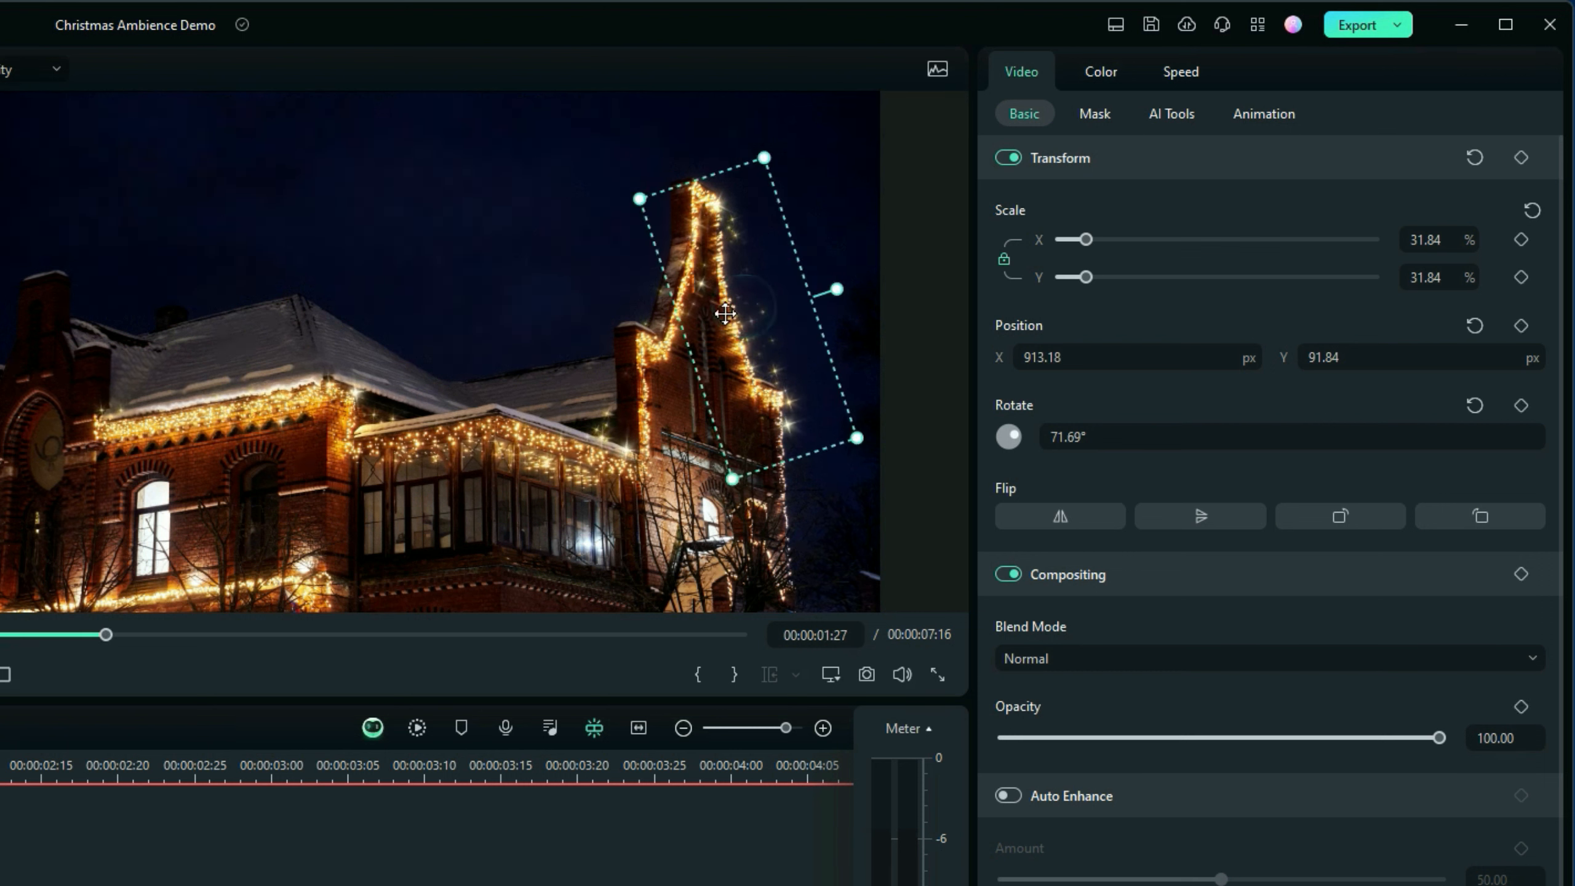
drag(725, 314, 712, 315)
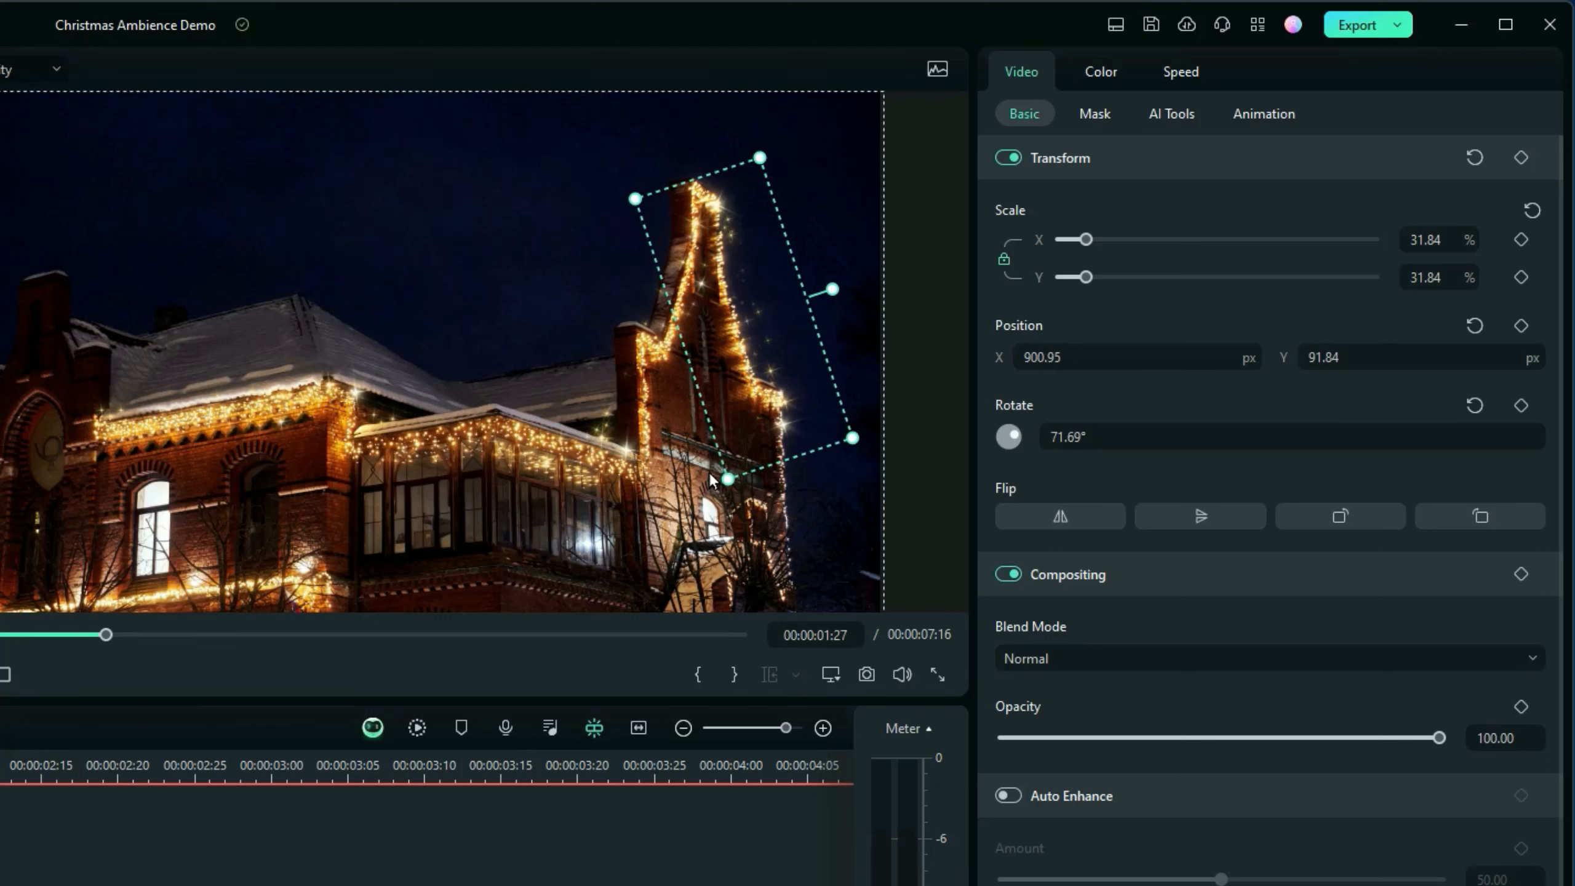
drag(712, 480, 703, 479)
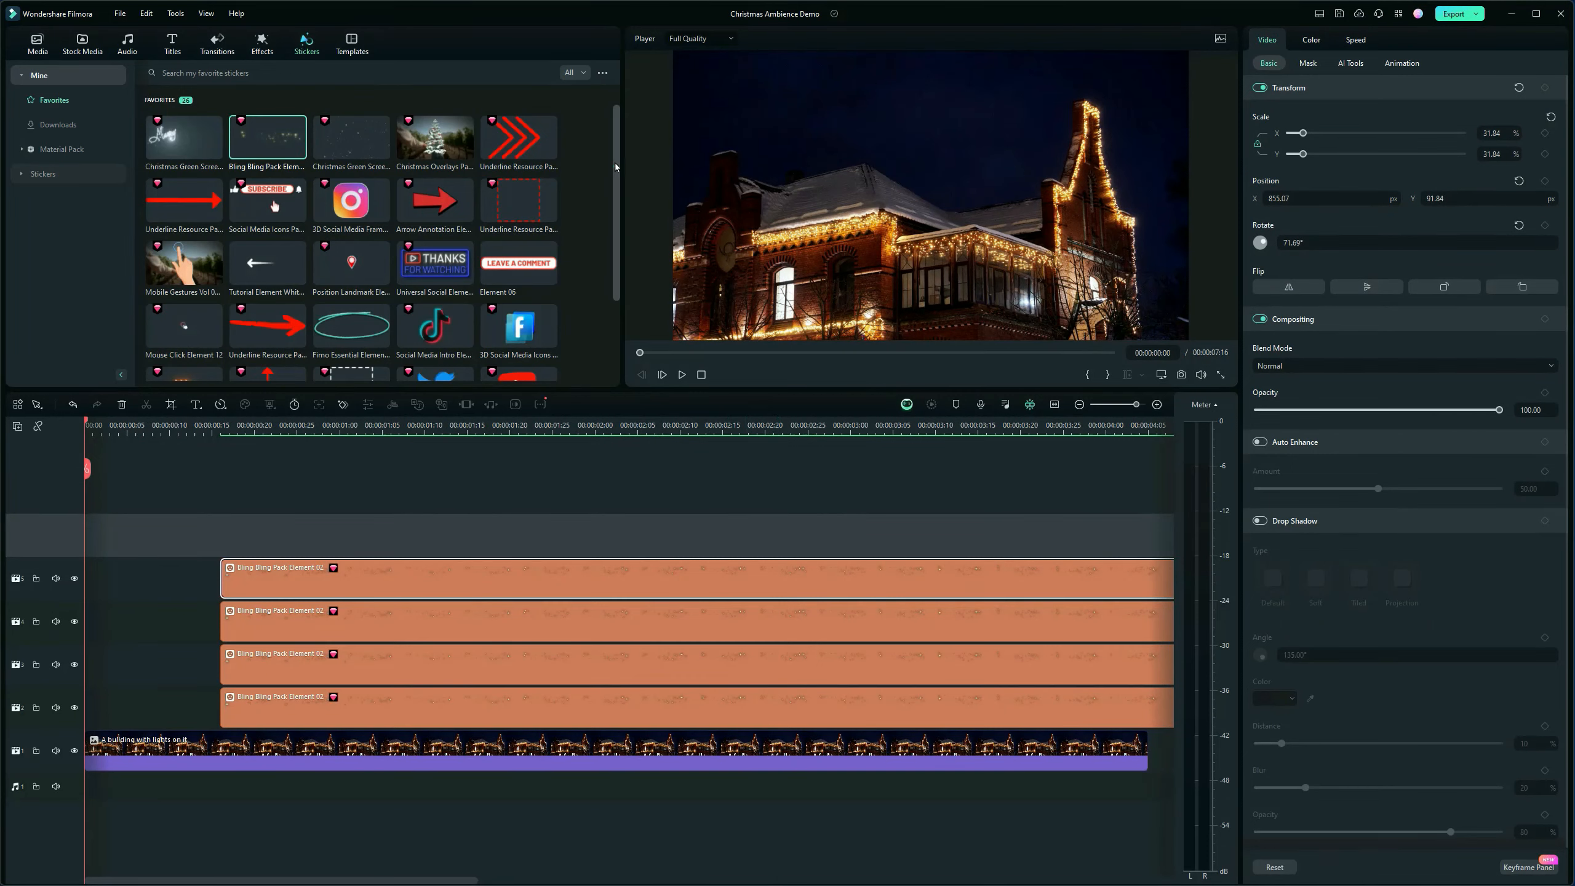
Search the full sticker library for "santa"
click(613, 166)
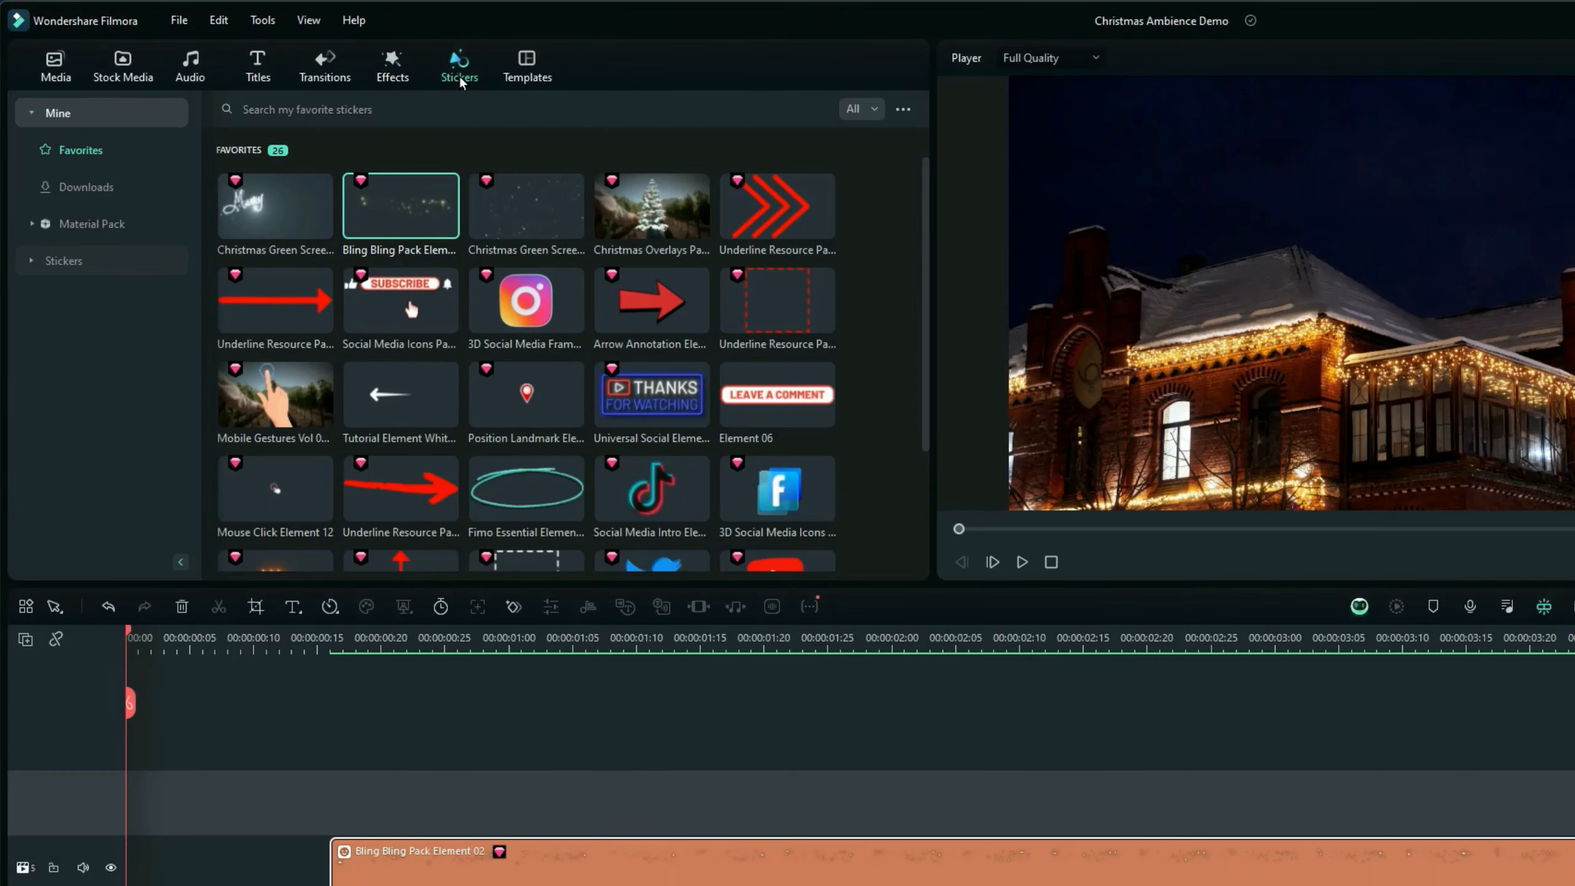
click(305, 50)
click(61, 256)
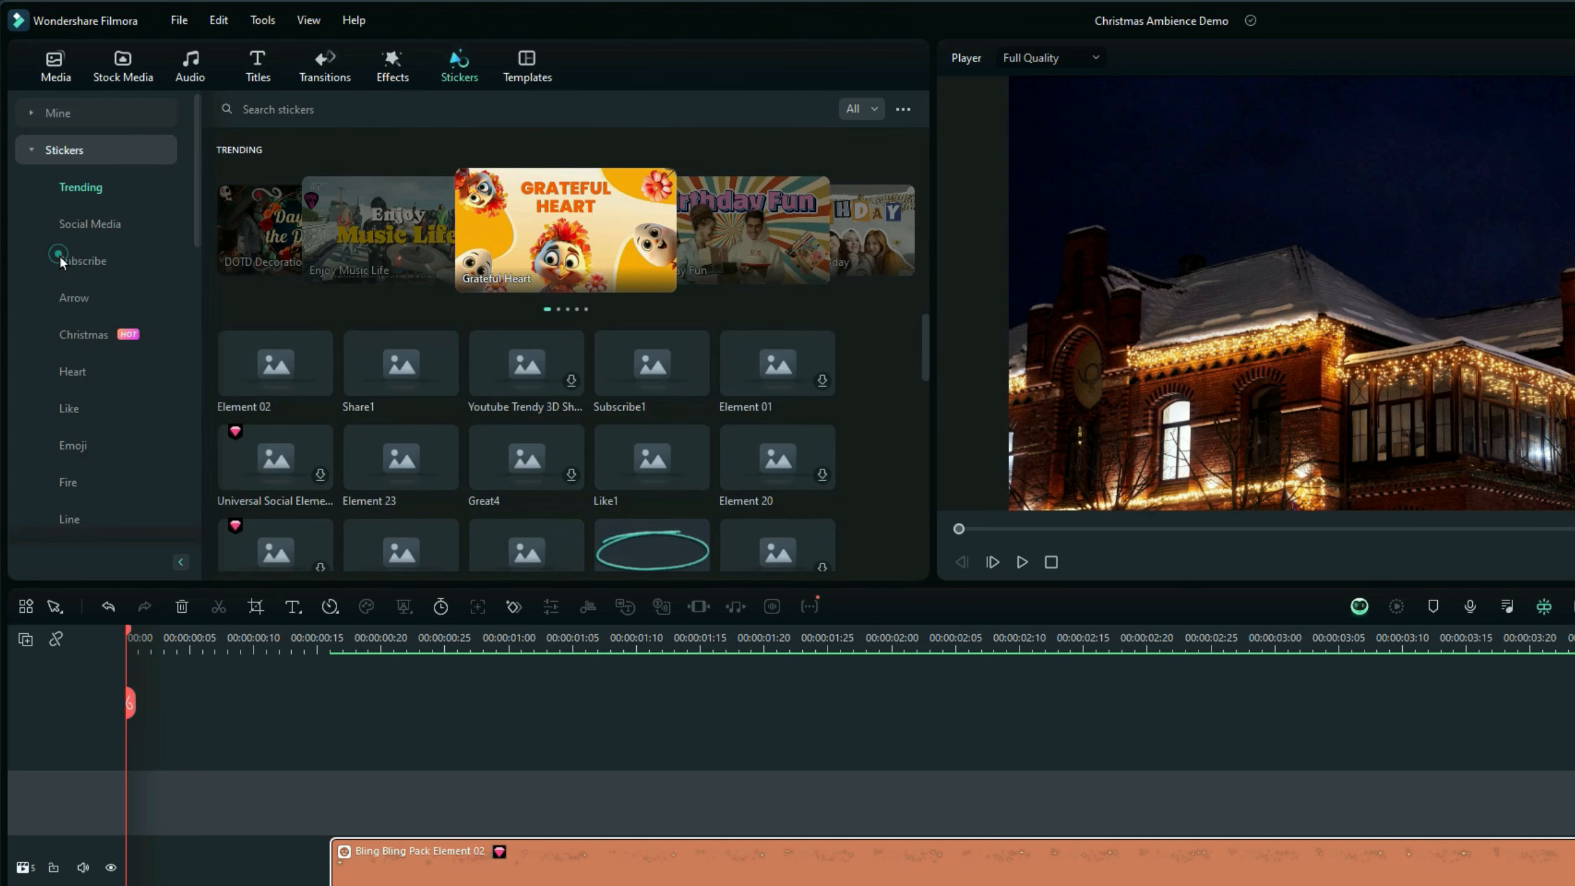
click(28, 148)
click(28, 148)
click(259, 112)
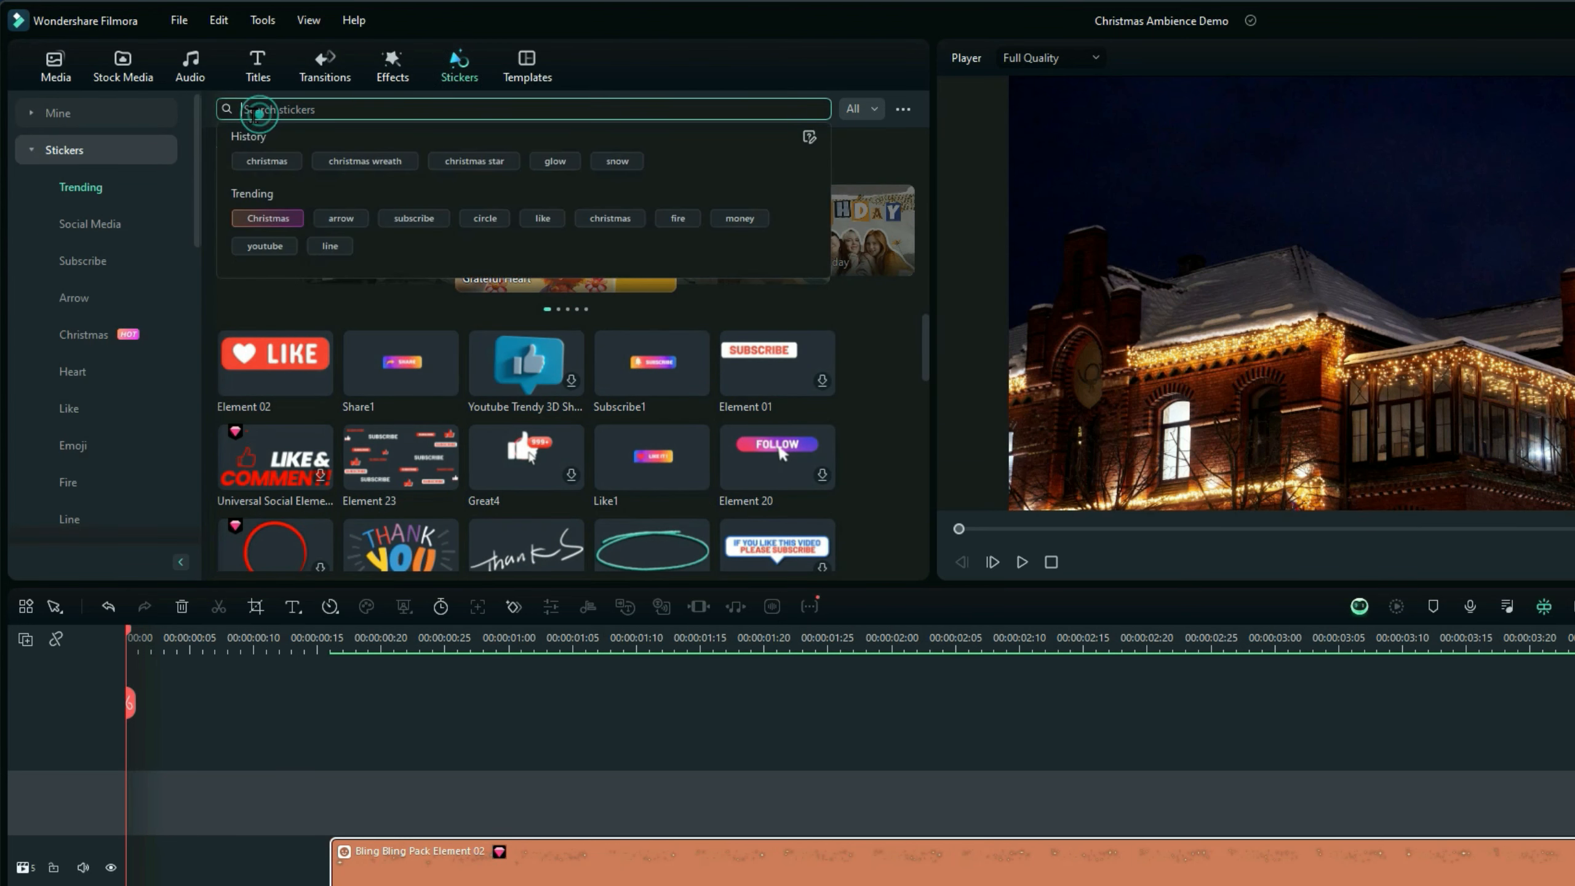
text(santa)
key(Return)
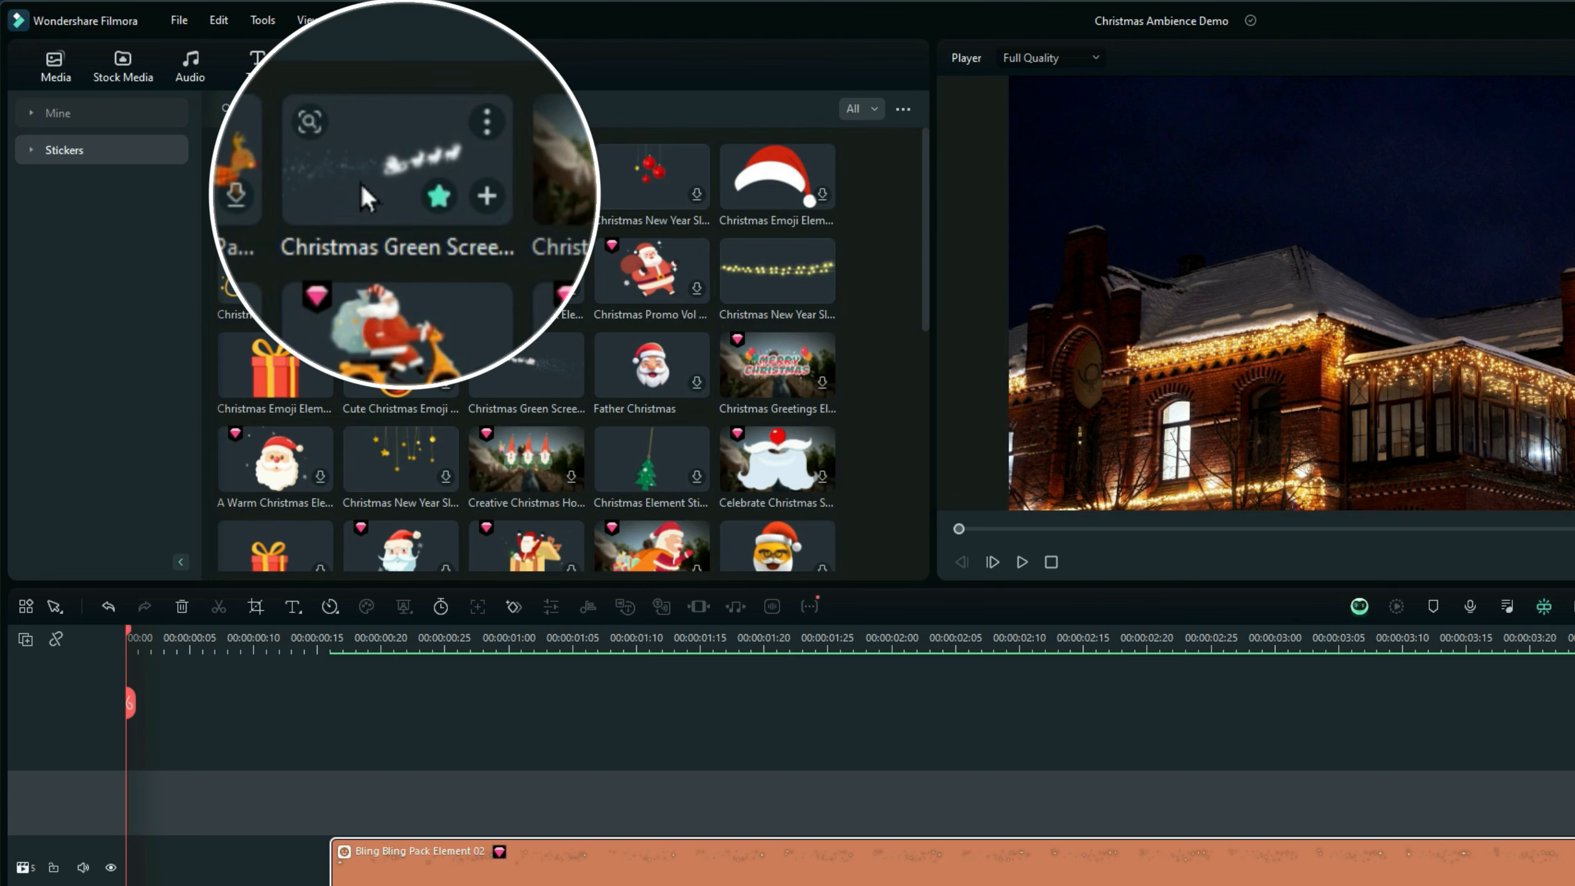
Add the flying sleigh sticker at 00:00:00:16 on the track above the sparkles and extend the building photo to the sparkle clips' end
drag(350, 182, 262, 766)
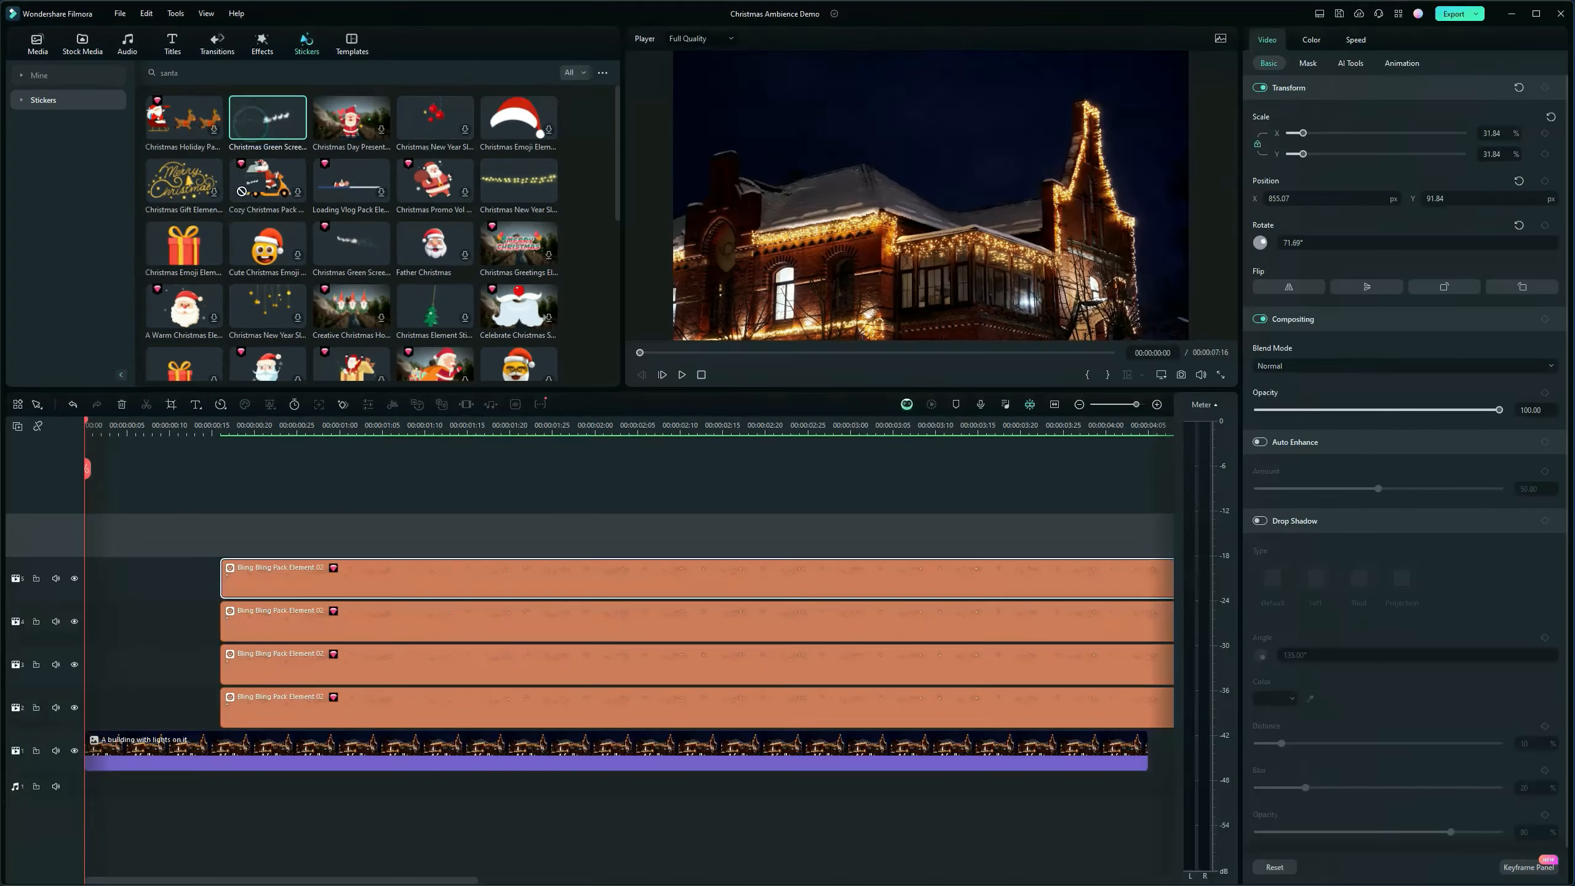
drag(175, 514, 222, 527)
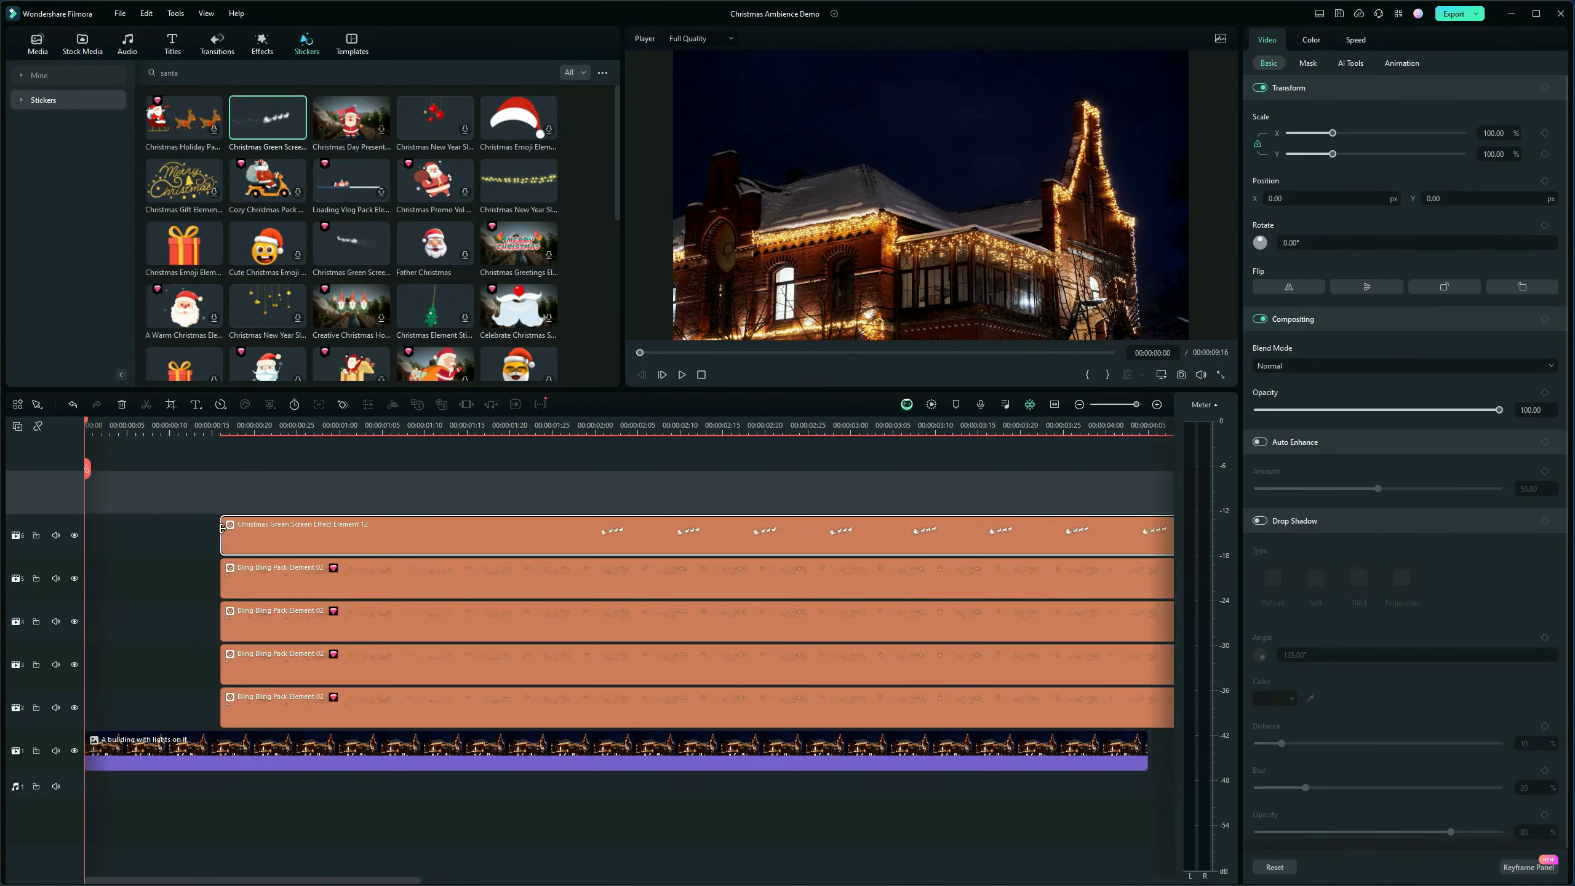
click(272, 432)
drag(272, 425, 920, 471)
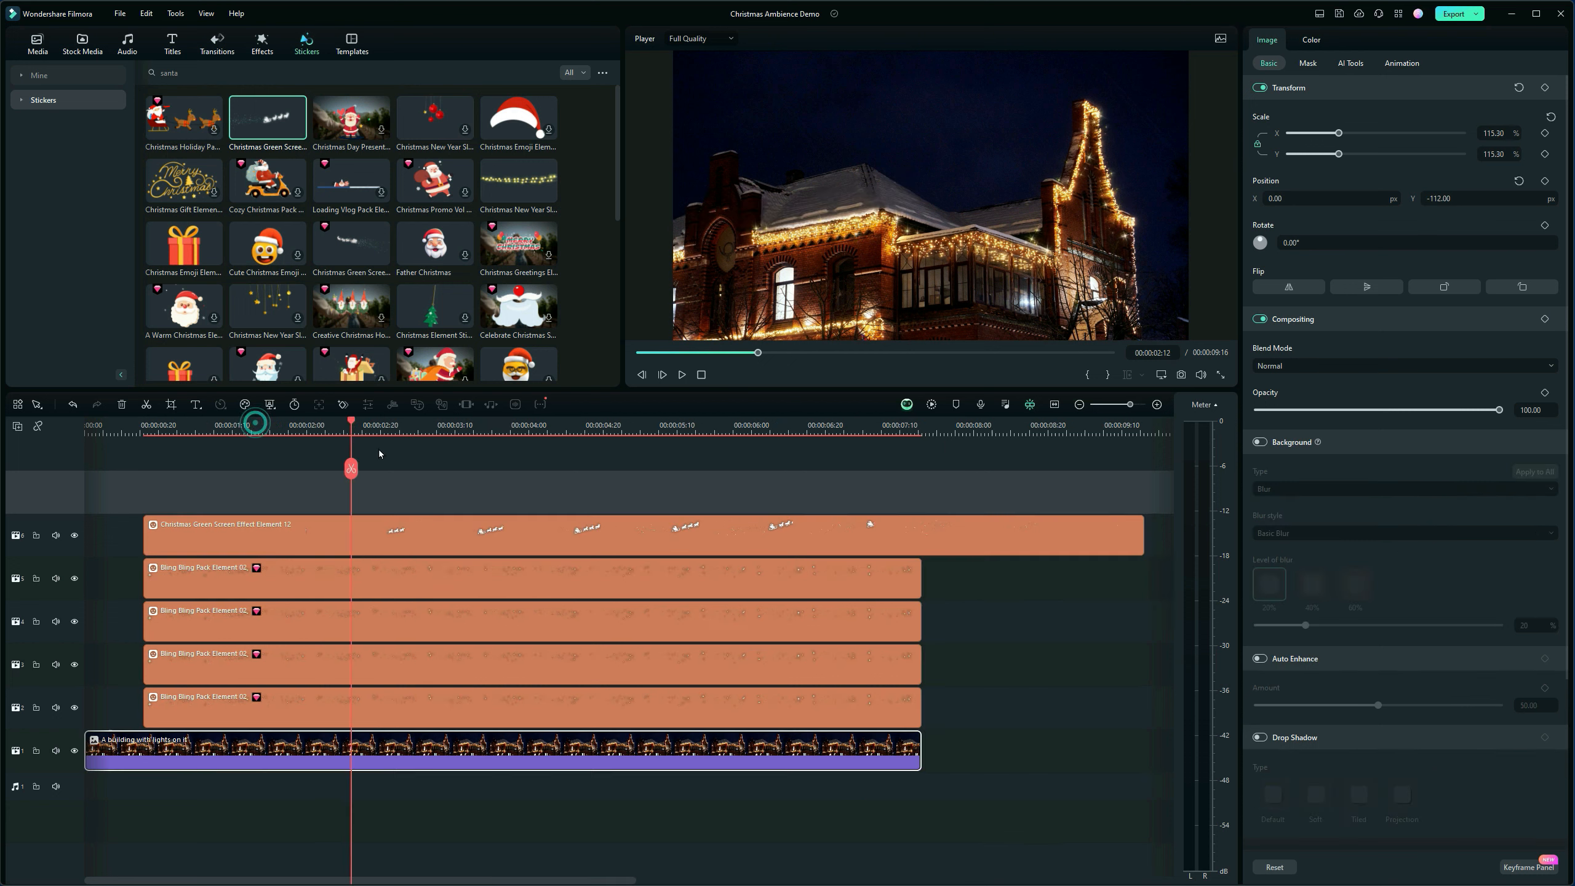
Raise the sleigh sticker into the sky above the roof by setting its Y position to 568 px, judged at 00:00:04:12
drag(348, 468, 573, 490)
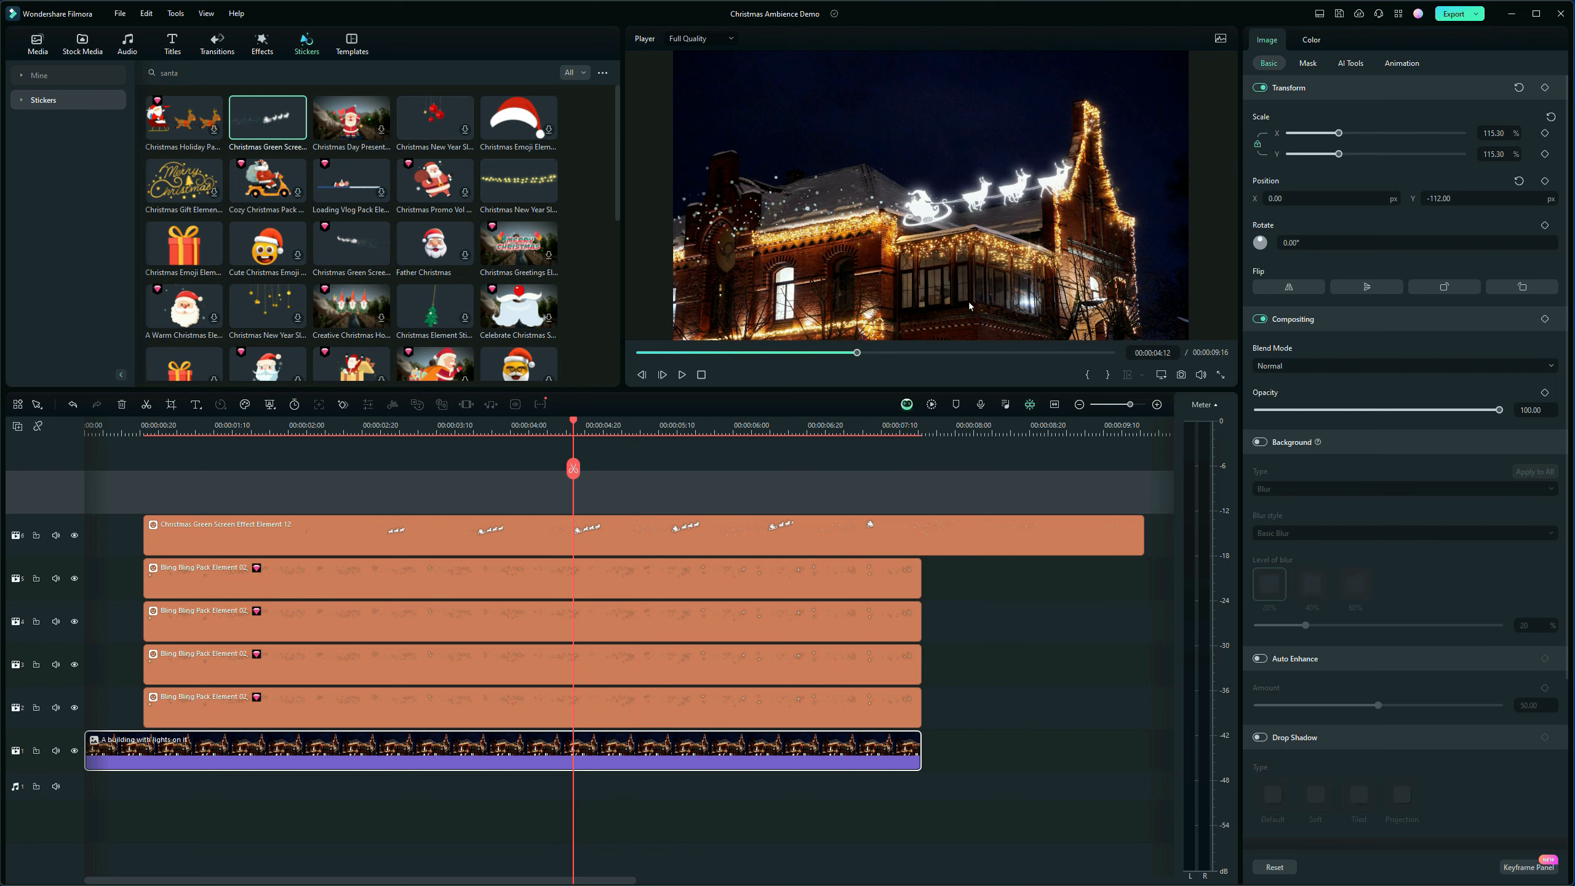
click(710, 532)
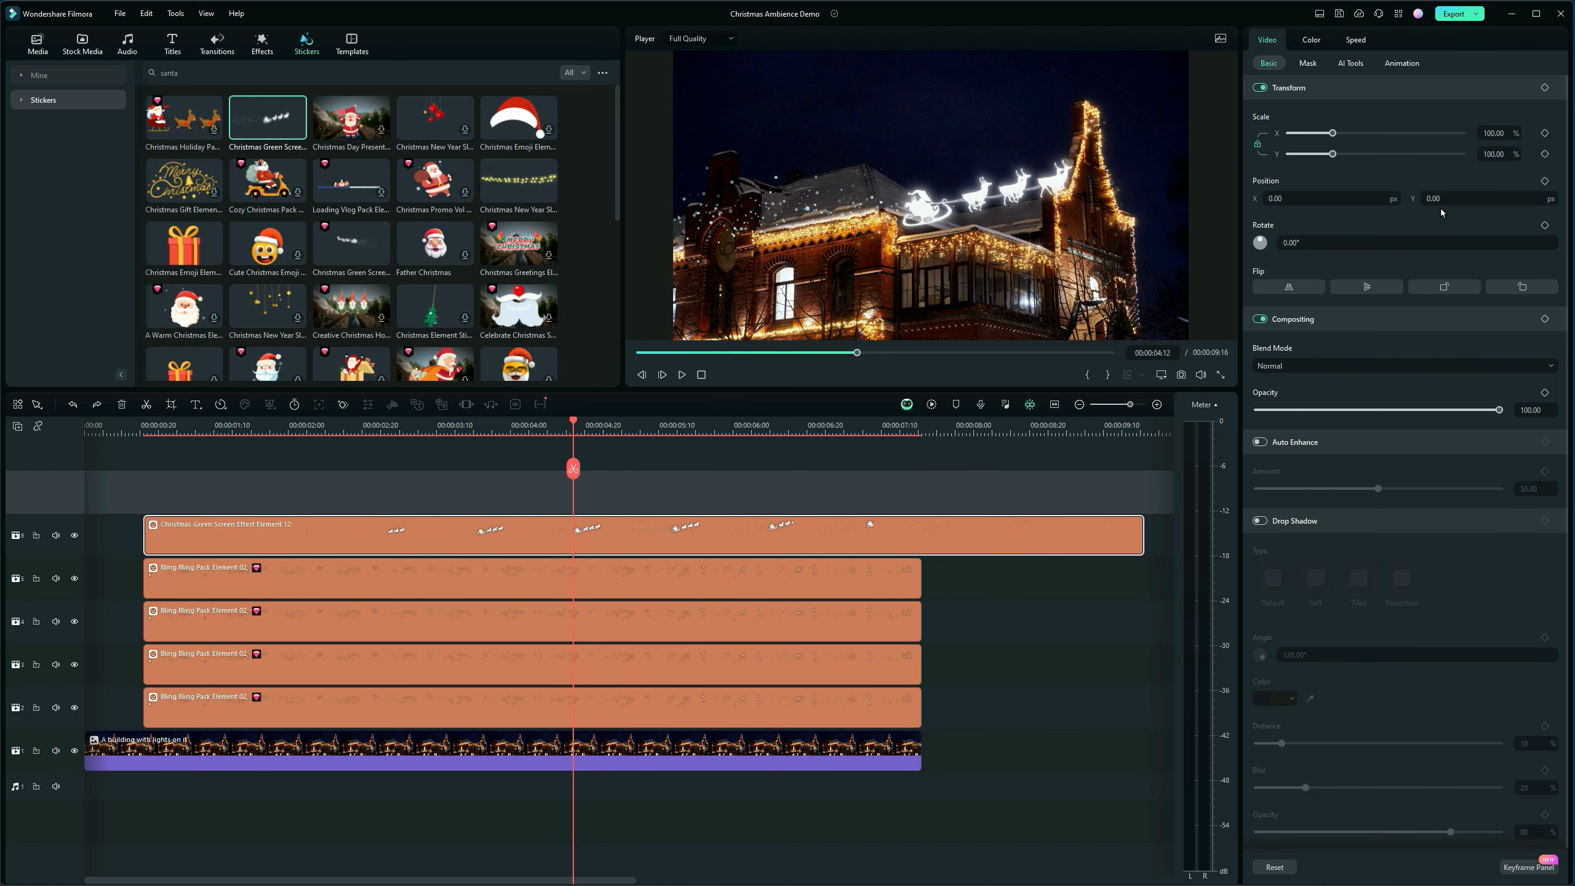
drag(1438, 199, 1495, 199)
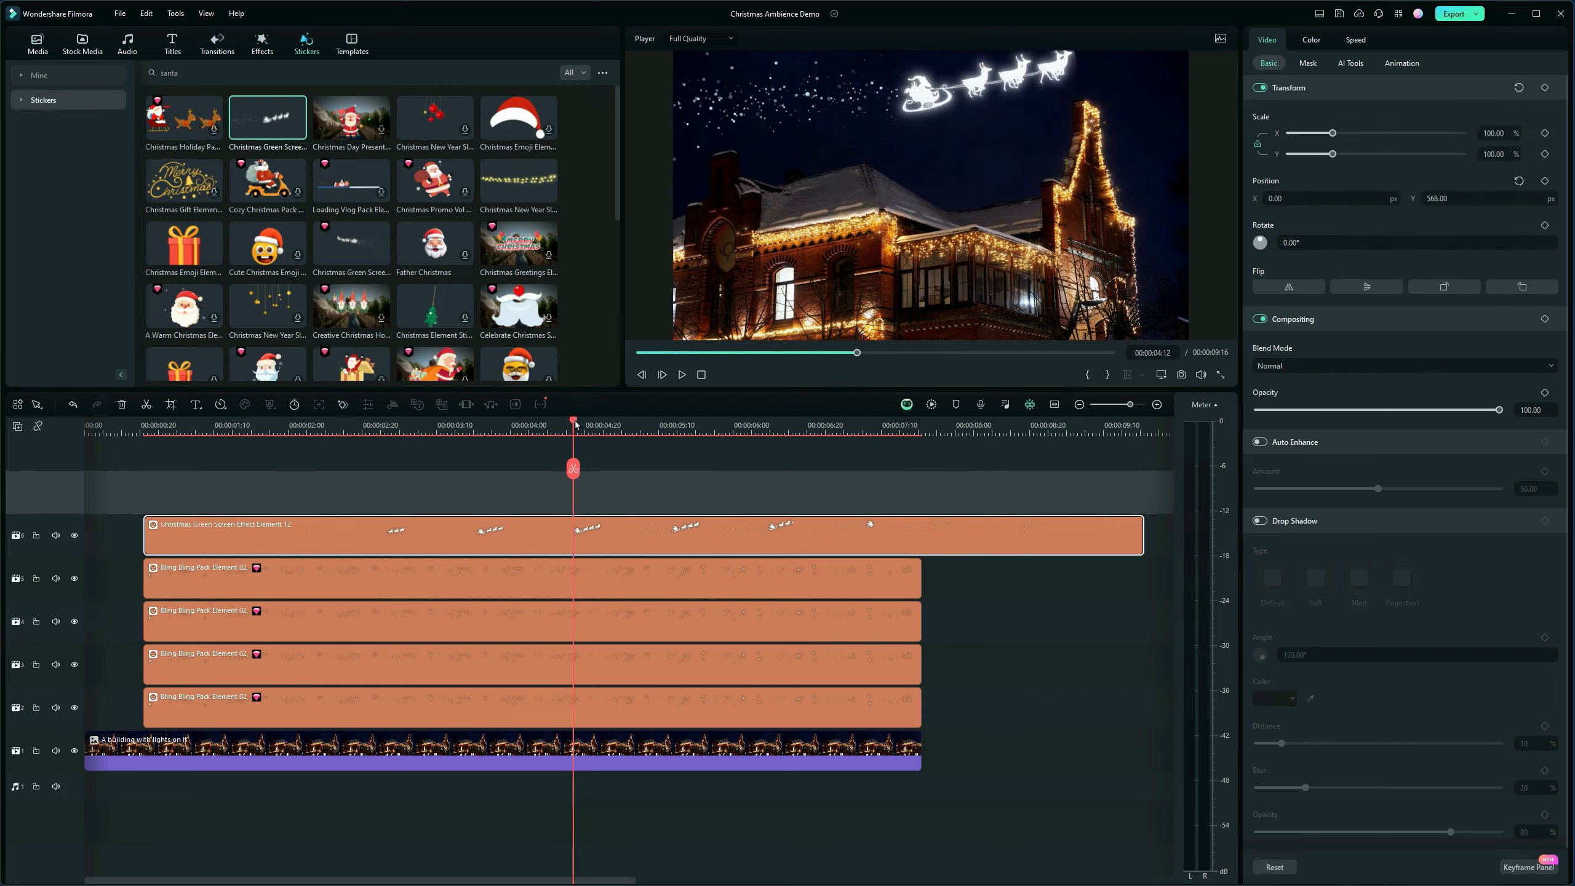
Render and preview the scene from 00:00:00:16, and trim the sleigh clip to end with the other clips
drag(575, 425, 144, 479)
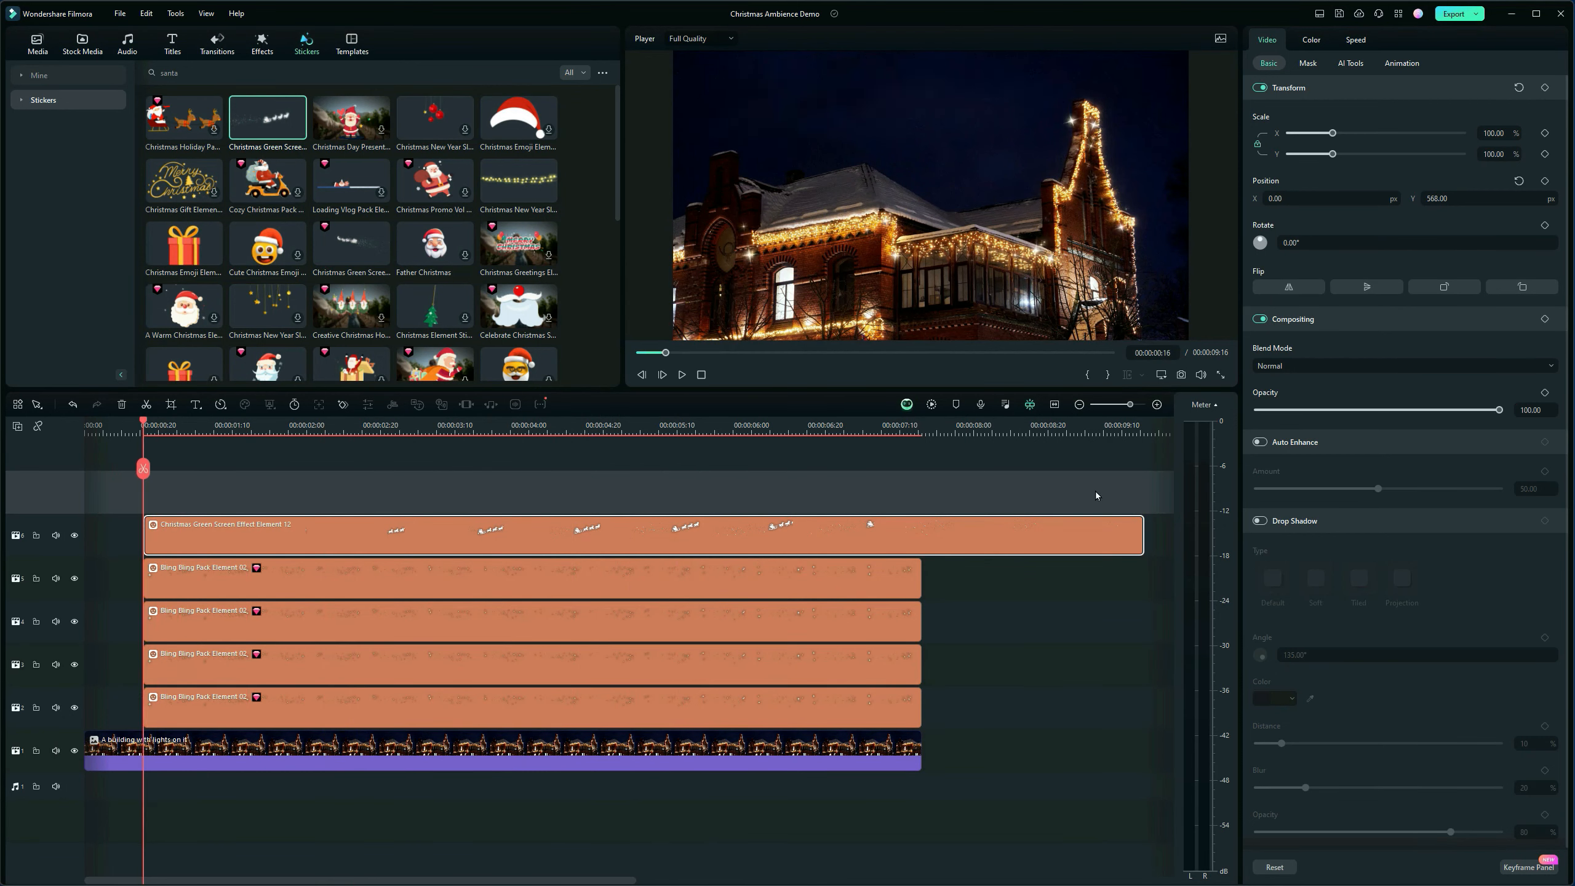
click(931, 404)
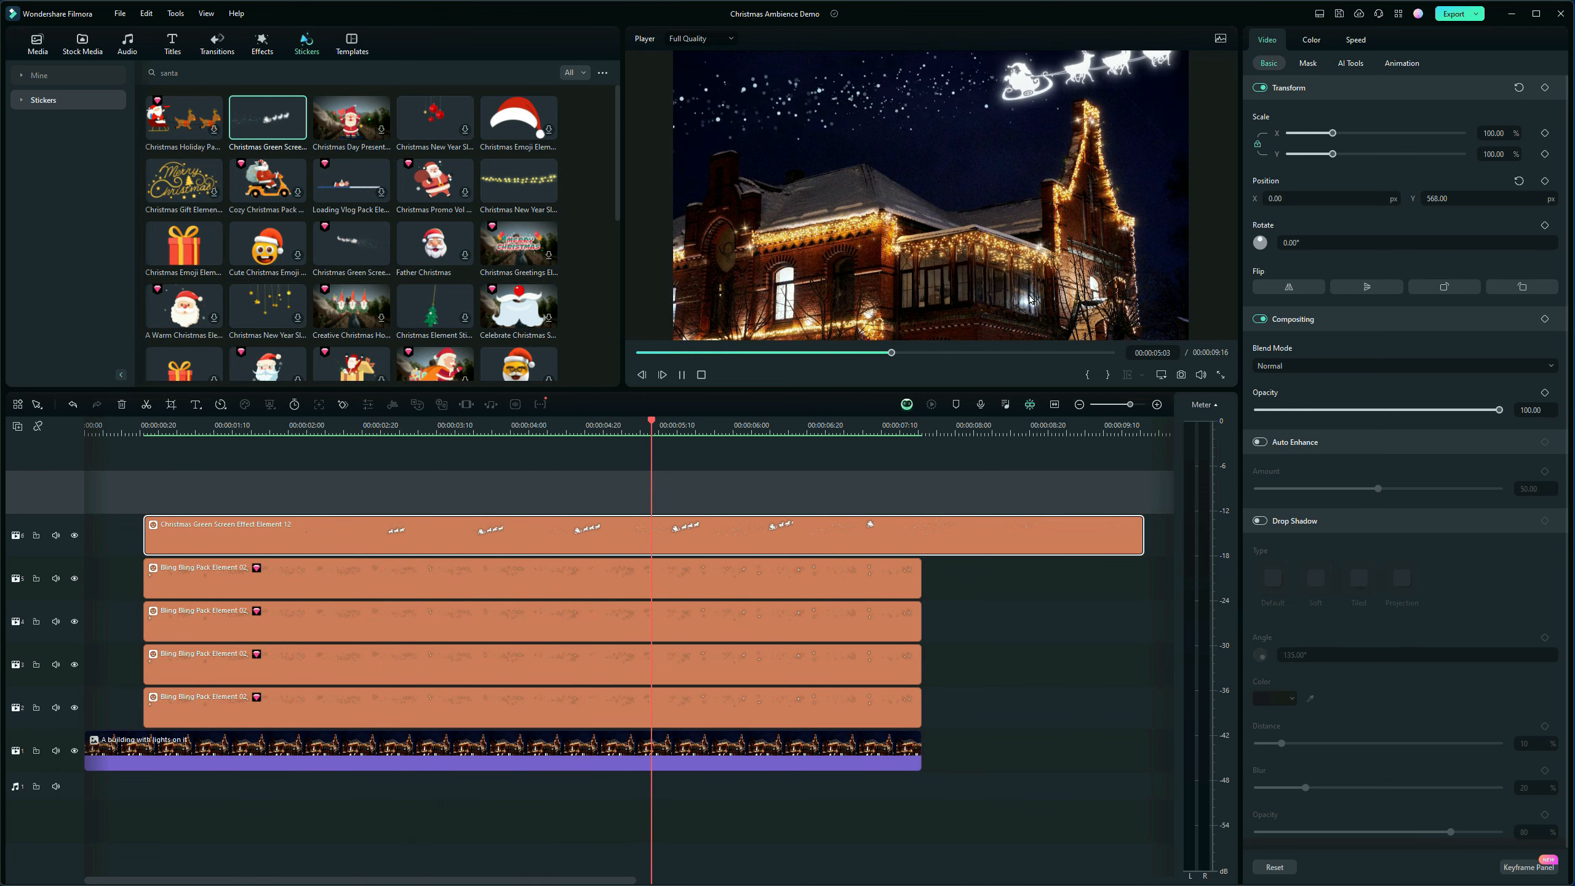
key(space)
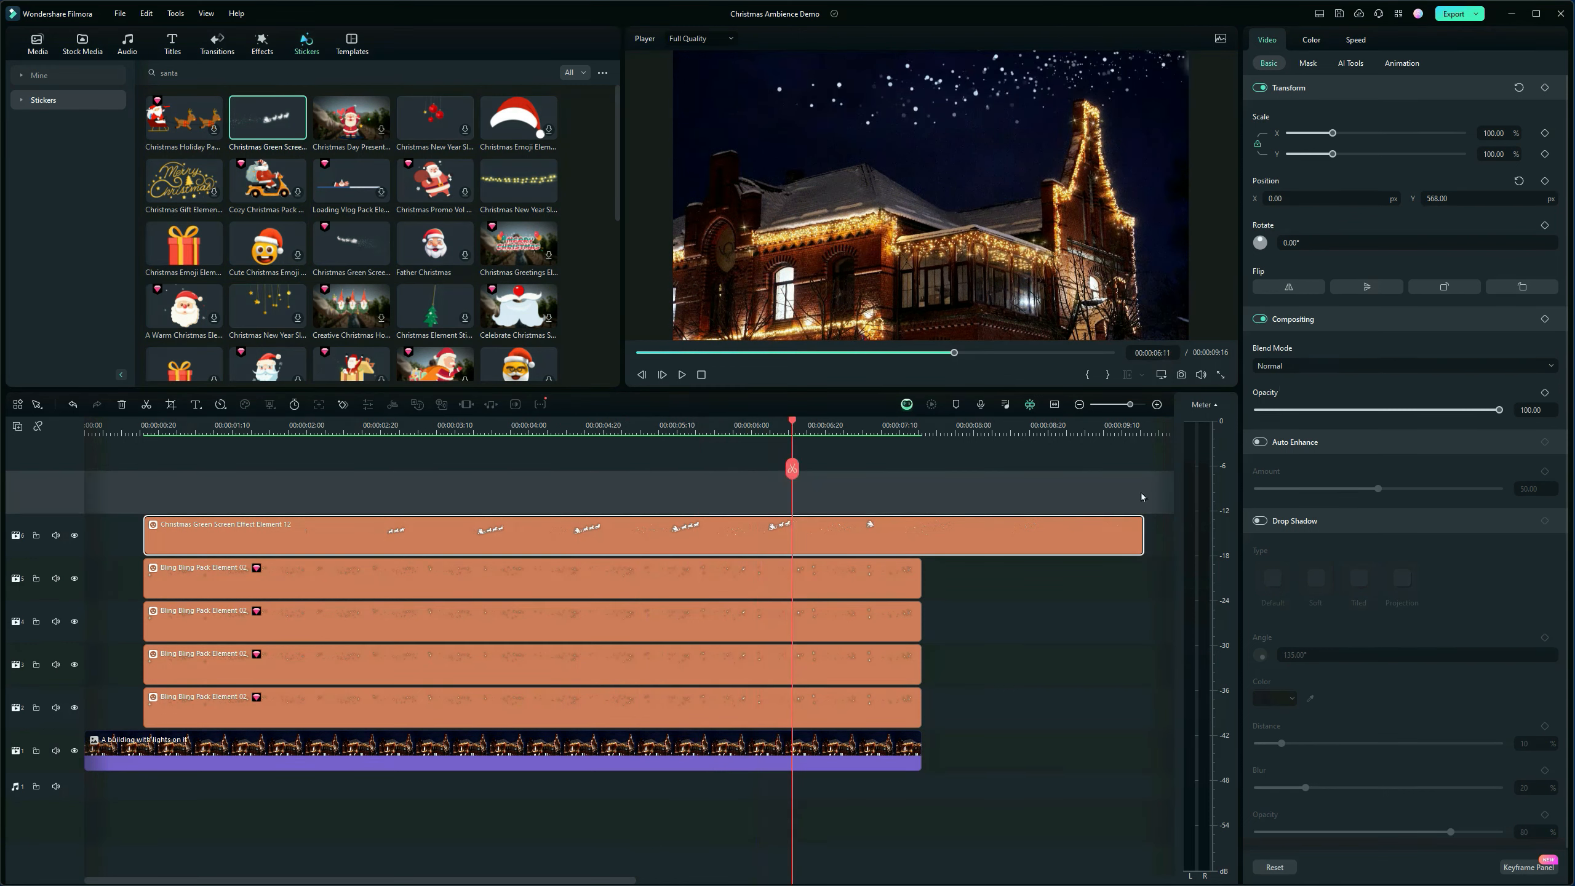
drag(1139, 531, 920, 592)
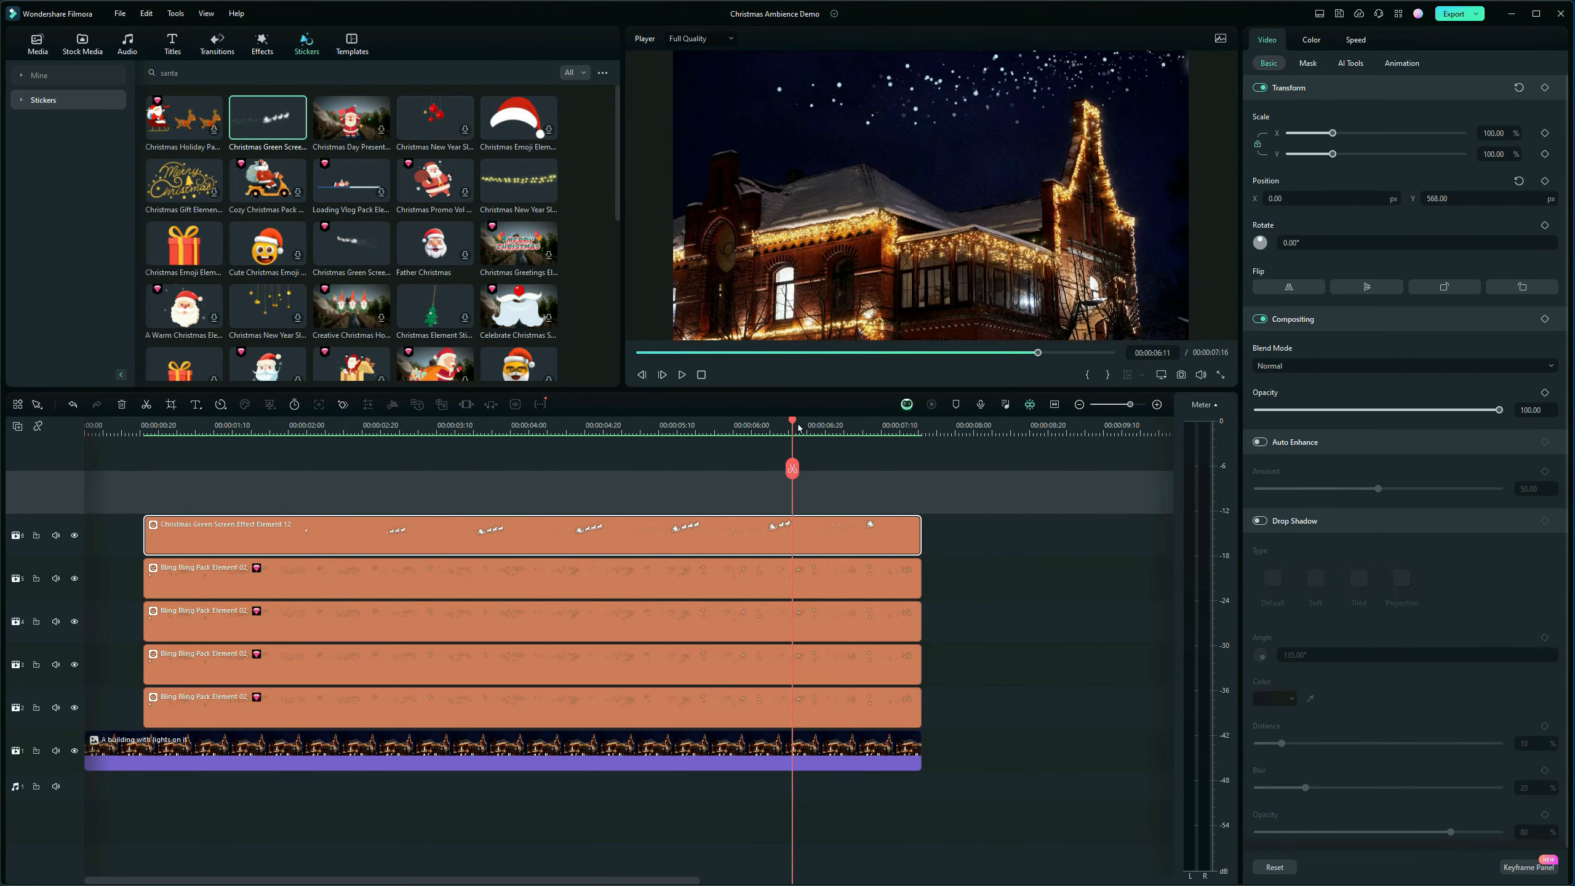
Return the playhead to the start of the timeline and set the track height to Small
drag(791, 425, 87, 429)
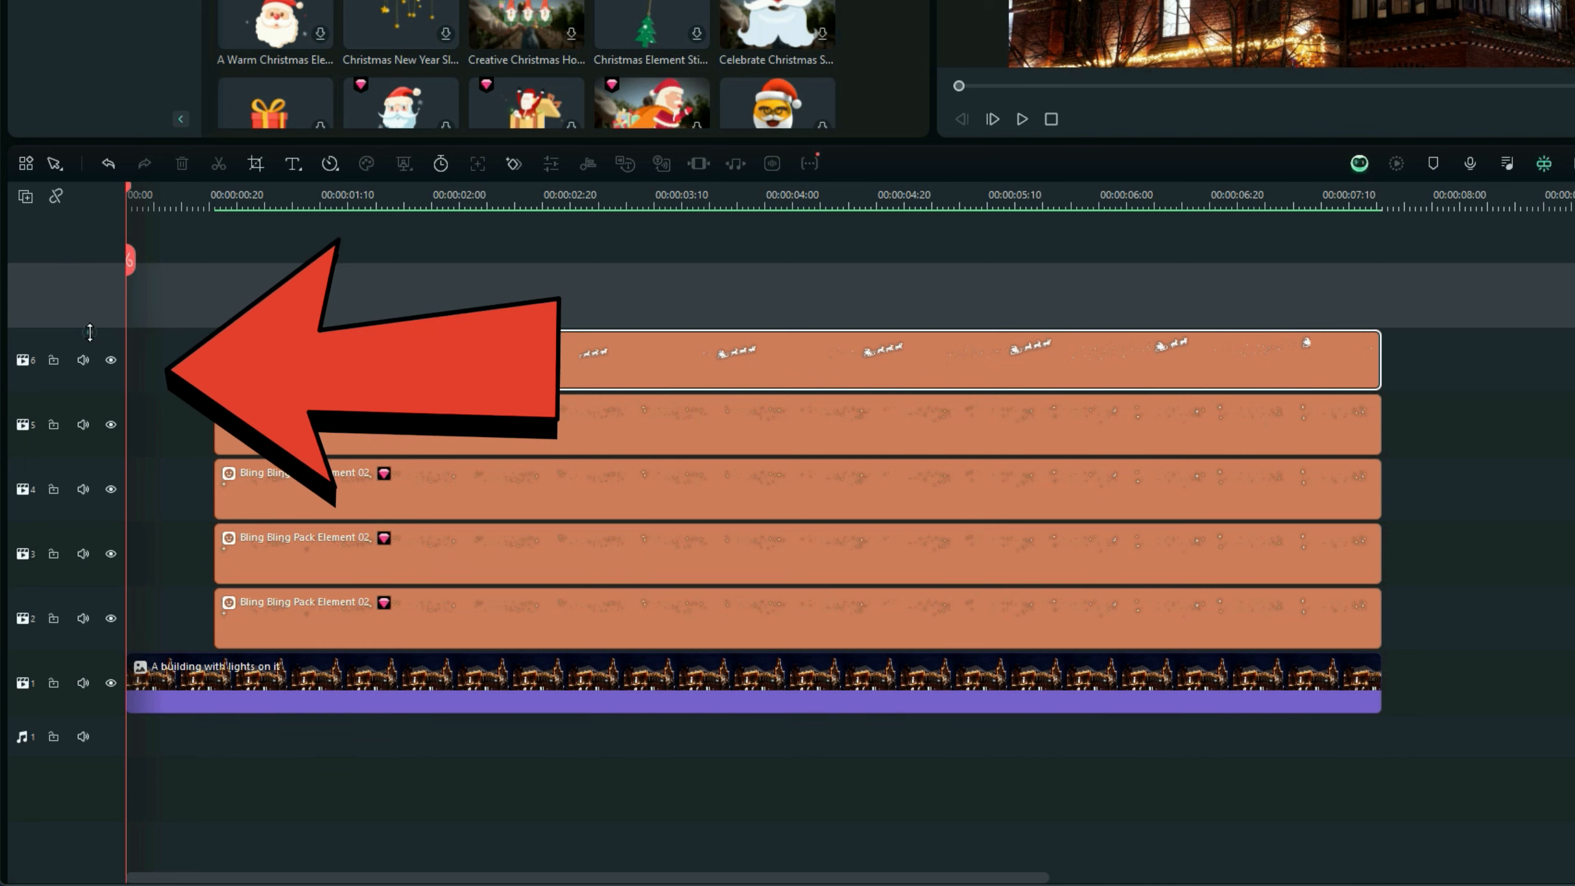
drag(90, 332, 87, 432)
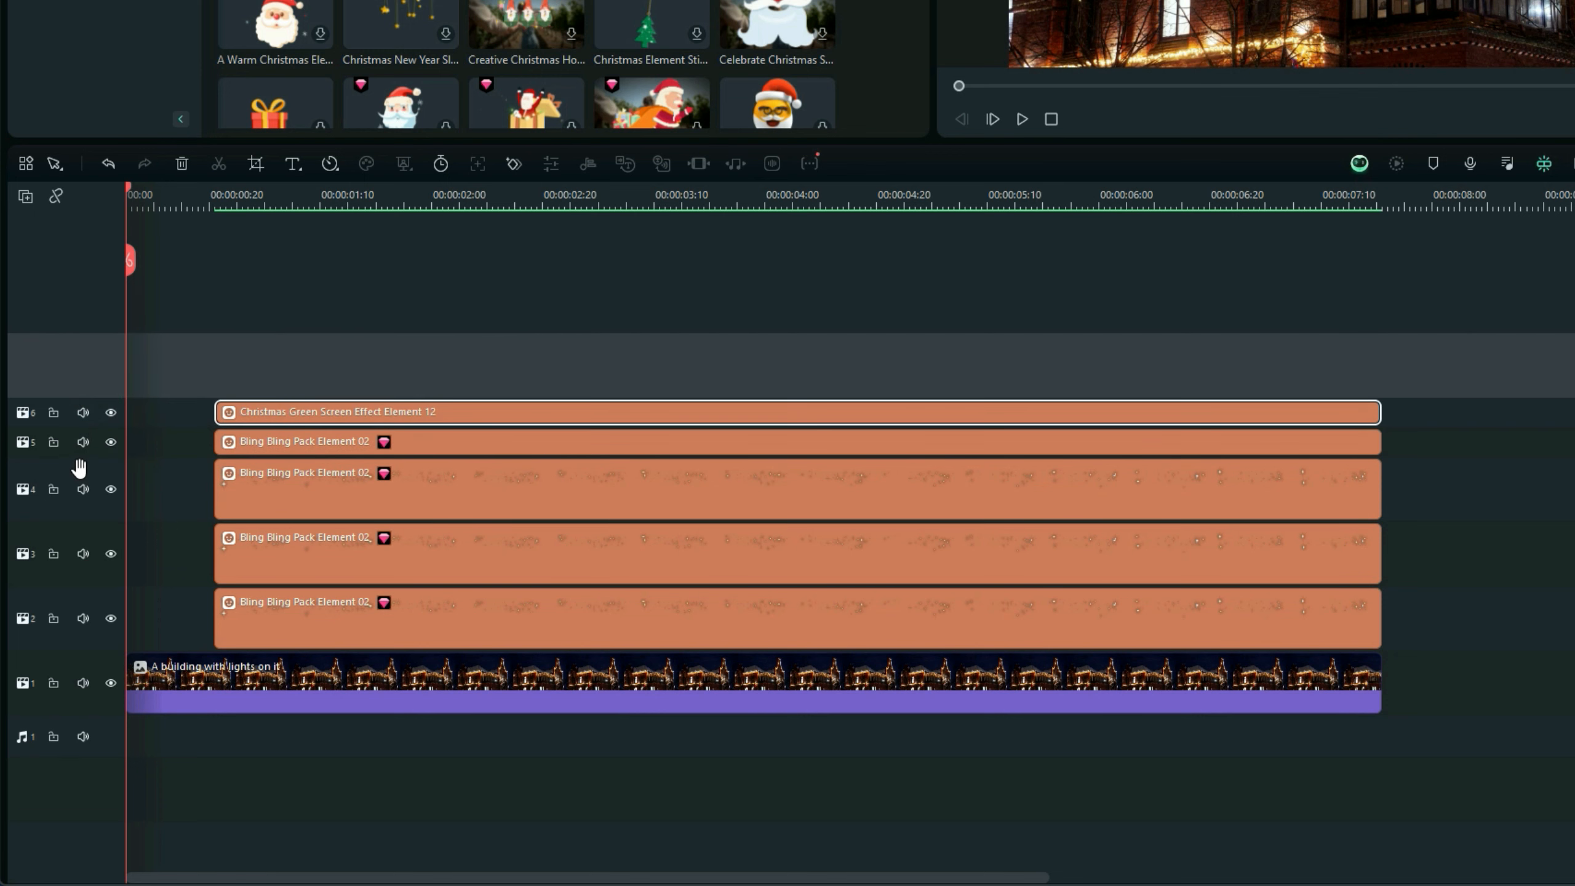
right_click(79, 466)
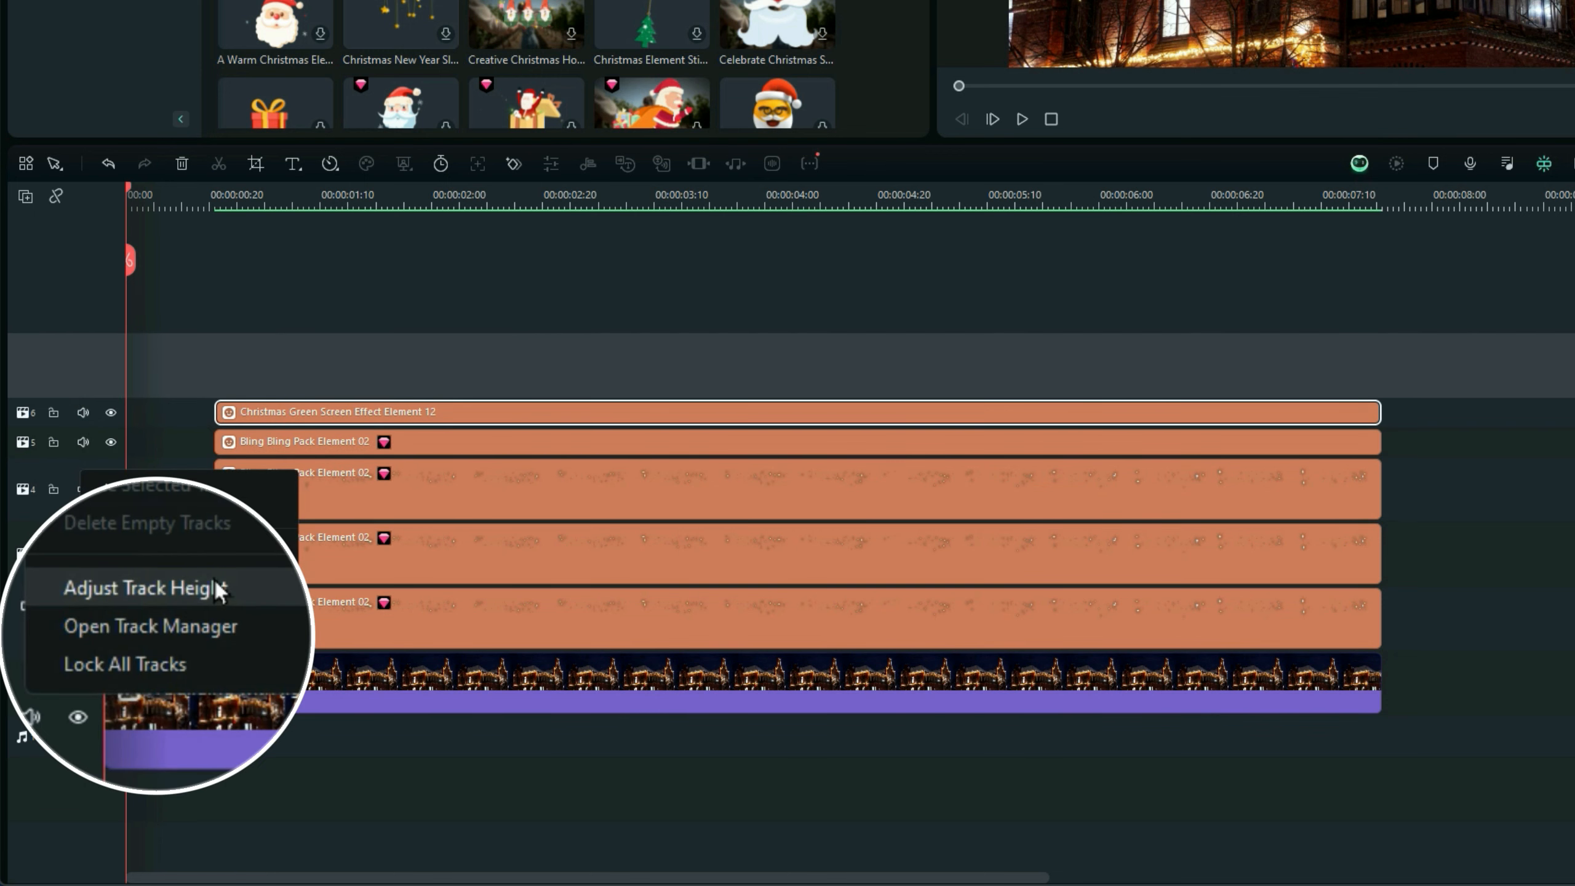
mouse_move(192, 607)
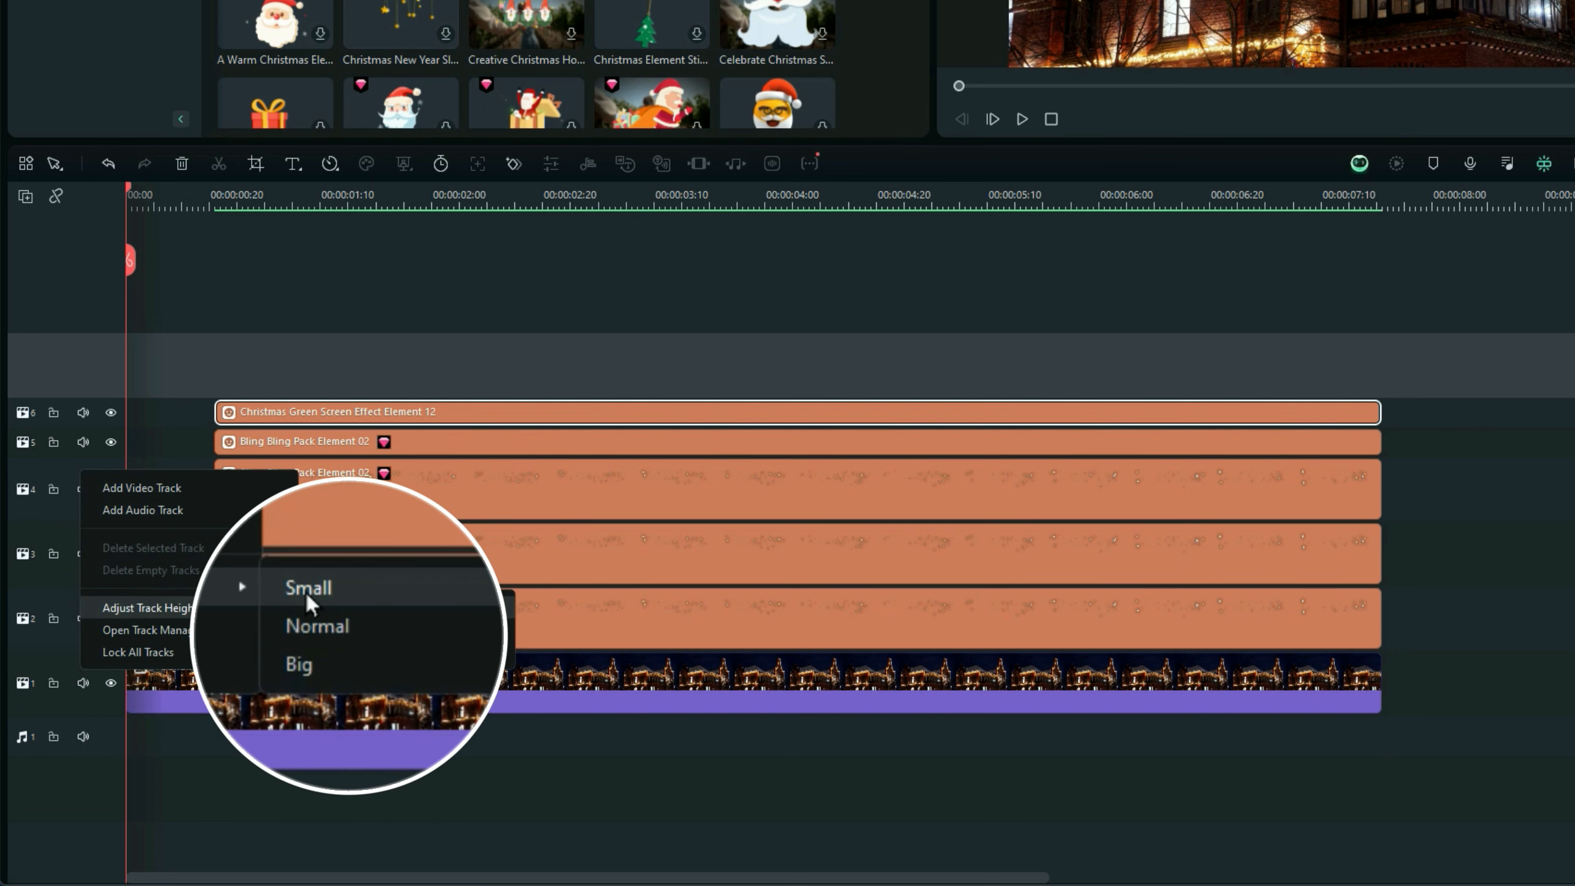
click(321, 605)
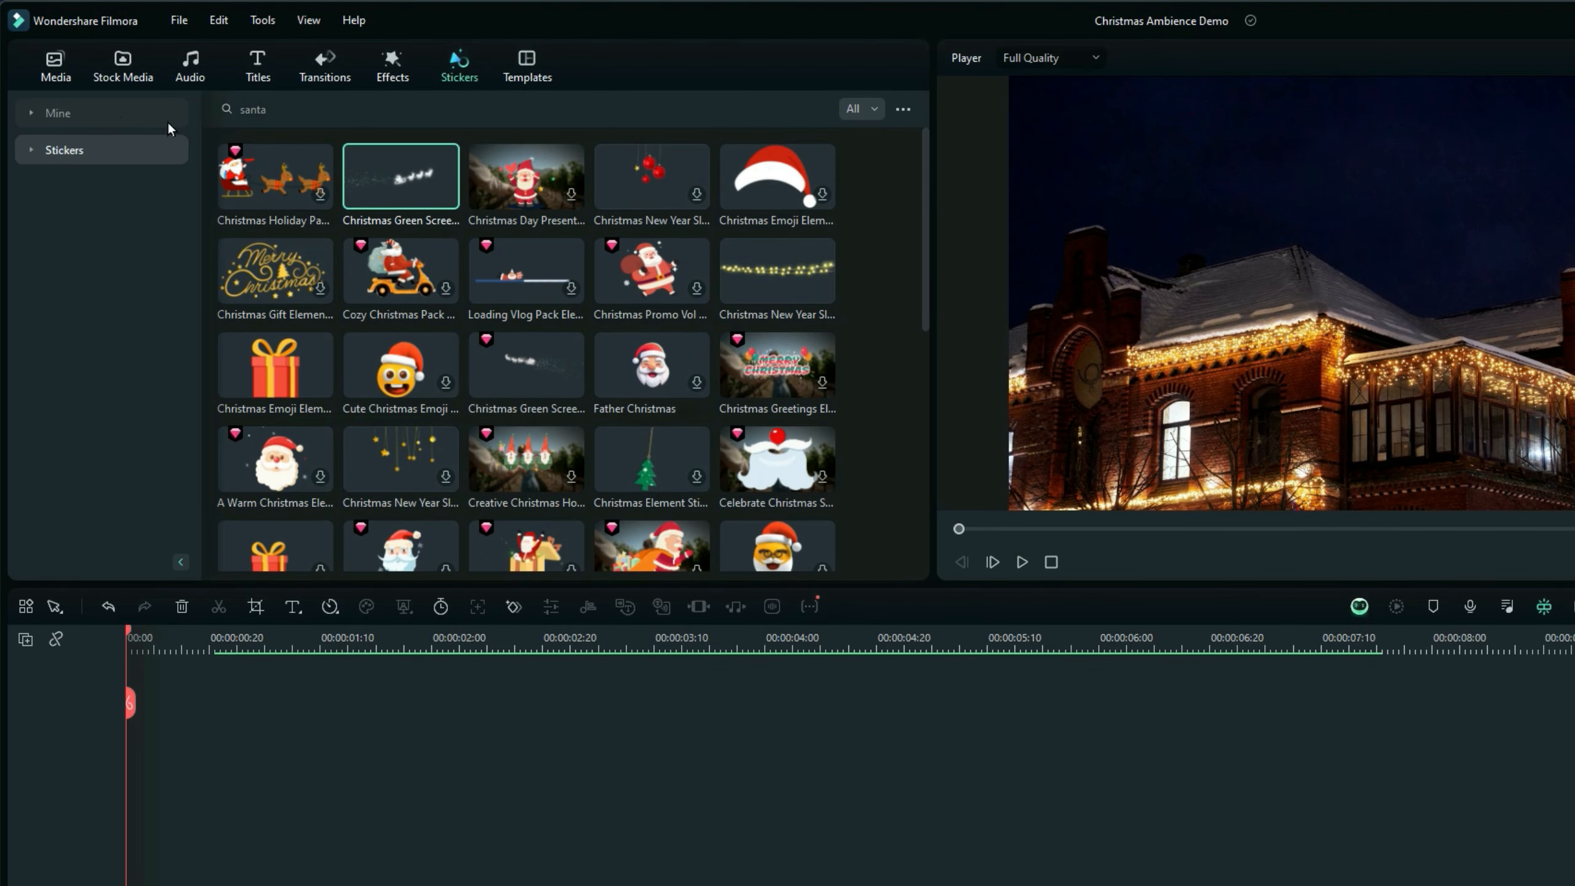
Search the full sticker library for snow
click(112, 150)
click(337, 117)
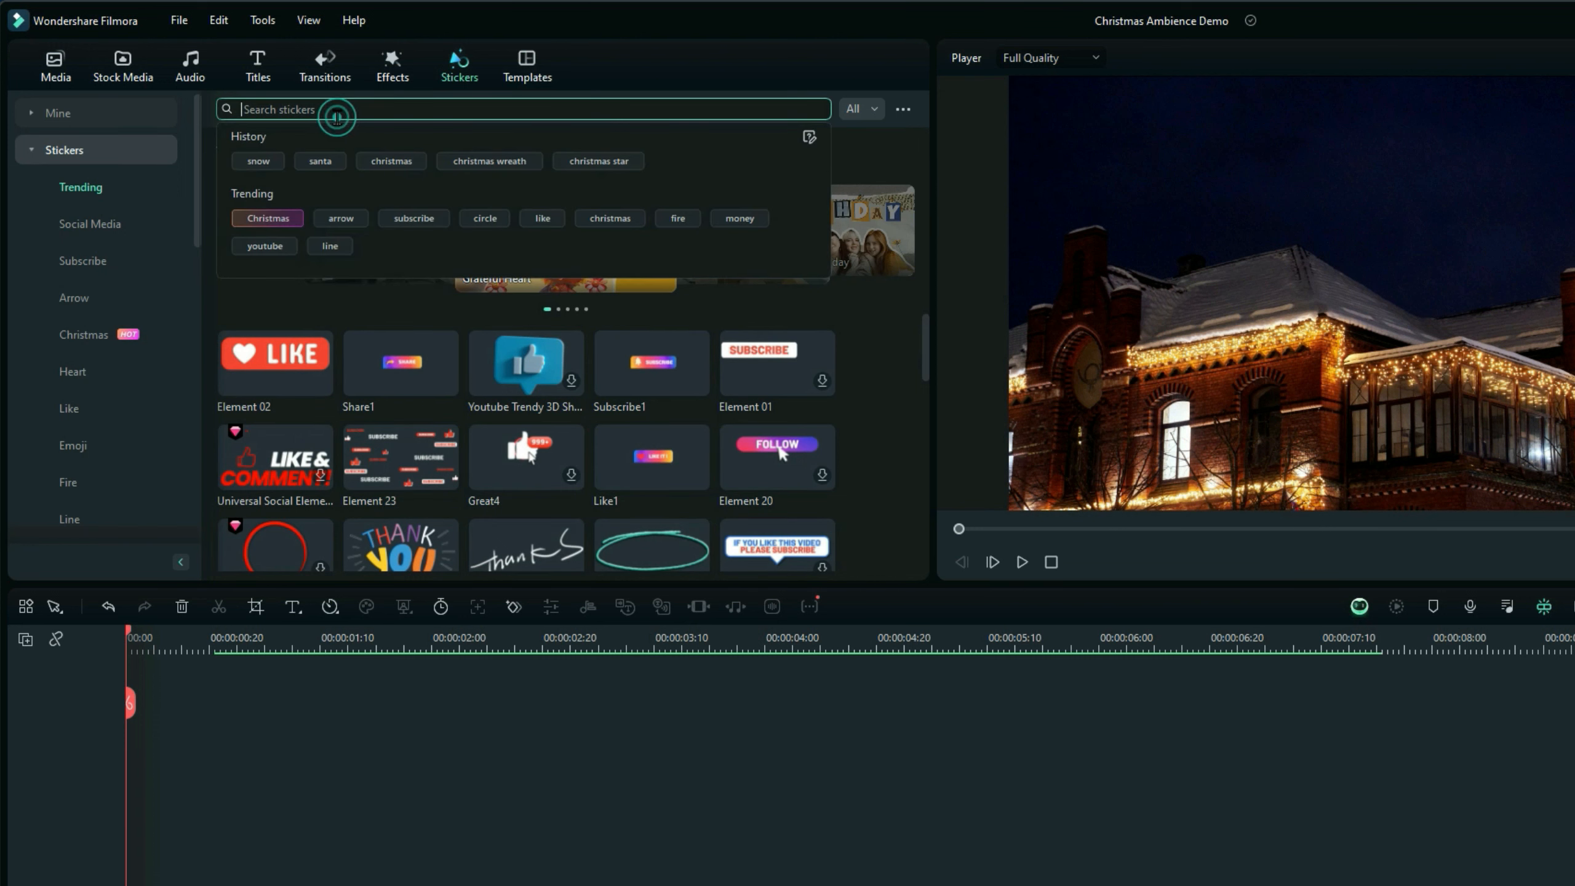
text(snow)
key(Return)
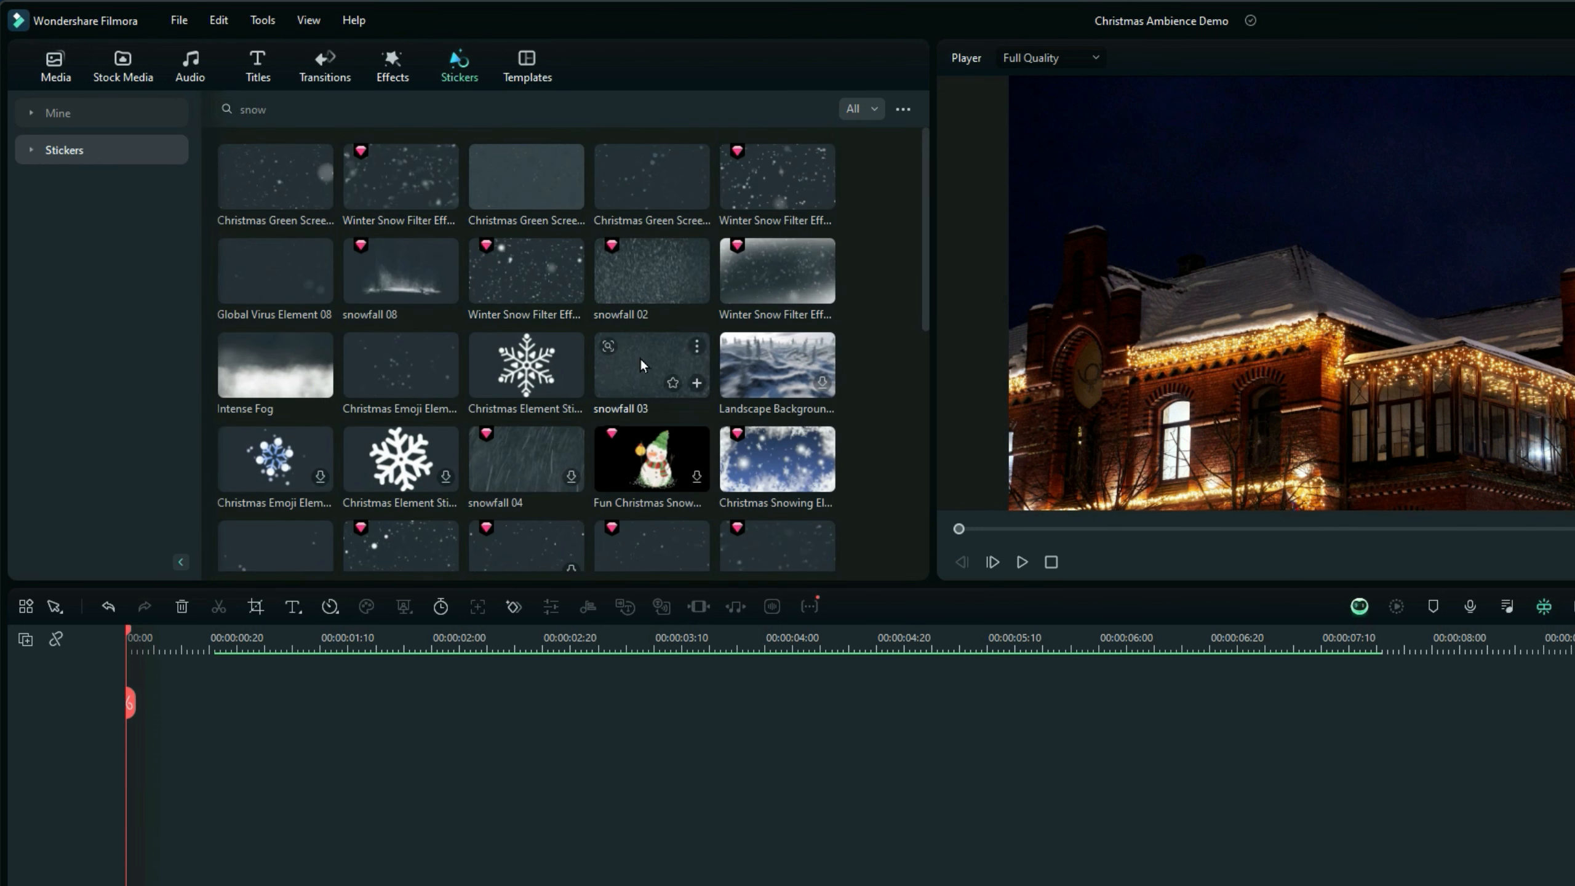
Add the favorite falling-snow sticker at 00:00:00:16 on a new track above the sleigh clip
click(84, 116)
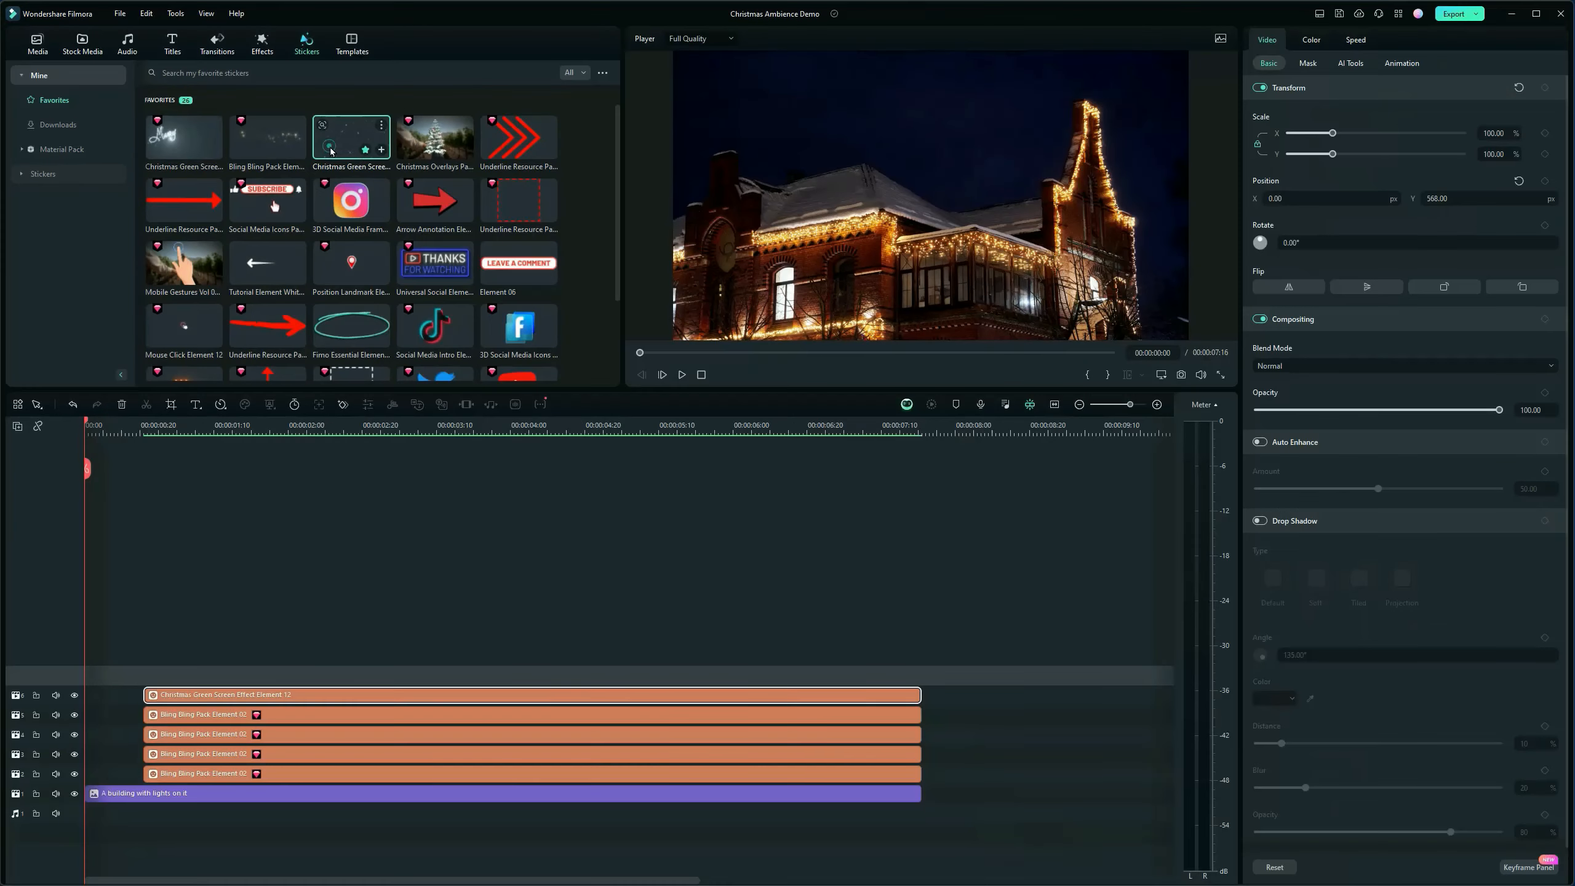
drag(494, 219, 258, 885)
drag(171, 621, 149, 663)
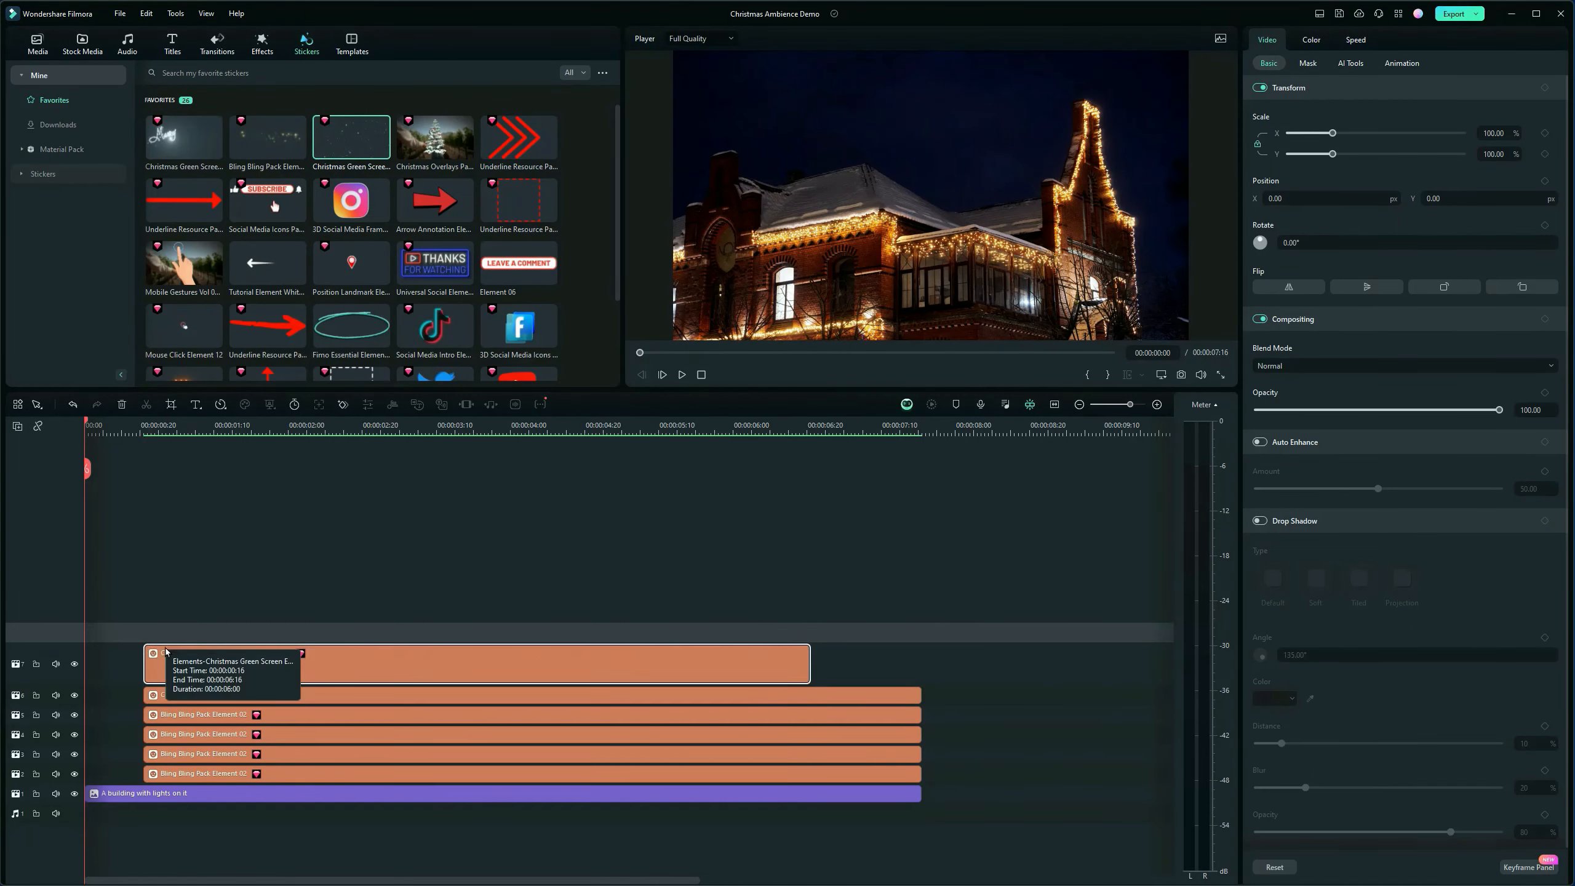
Preview the snowfall, extend the snow clip to the end of the other clips, and shrink its track height
key(space)
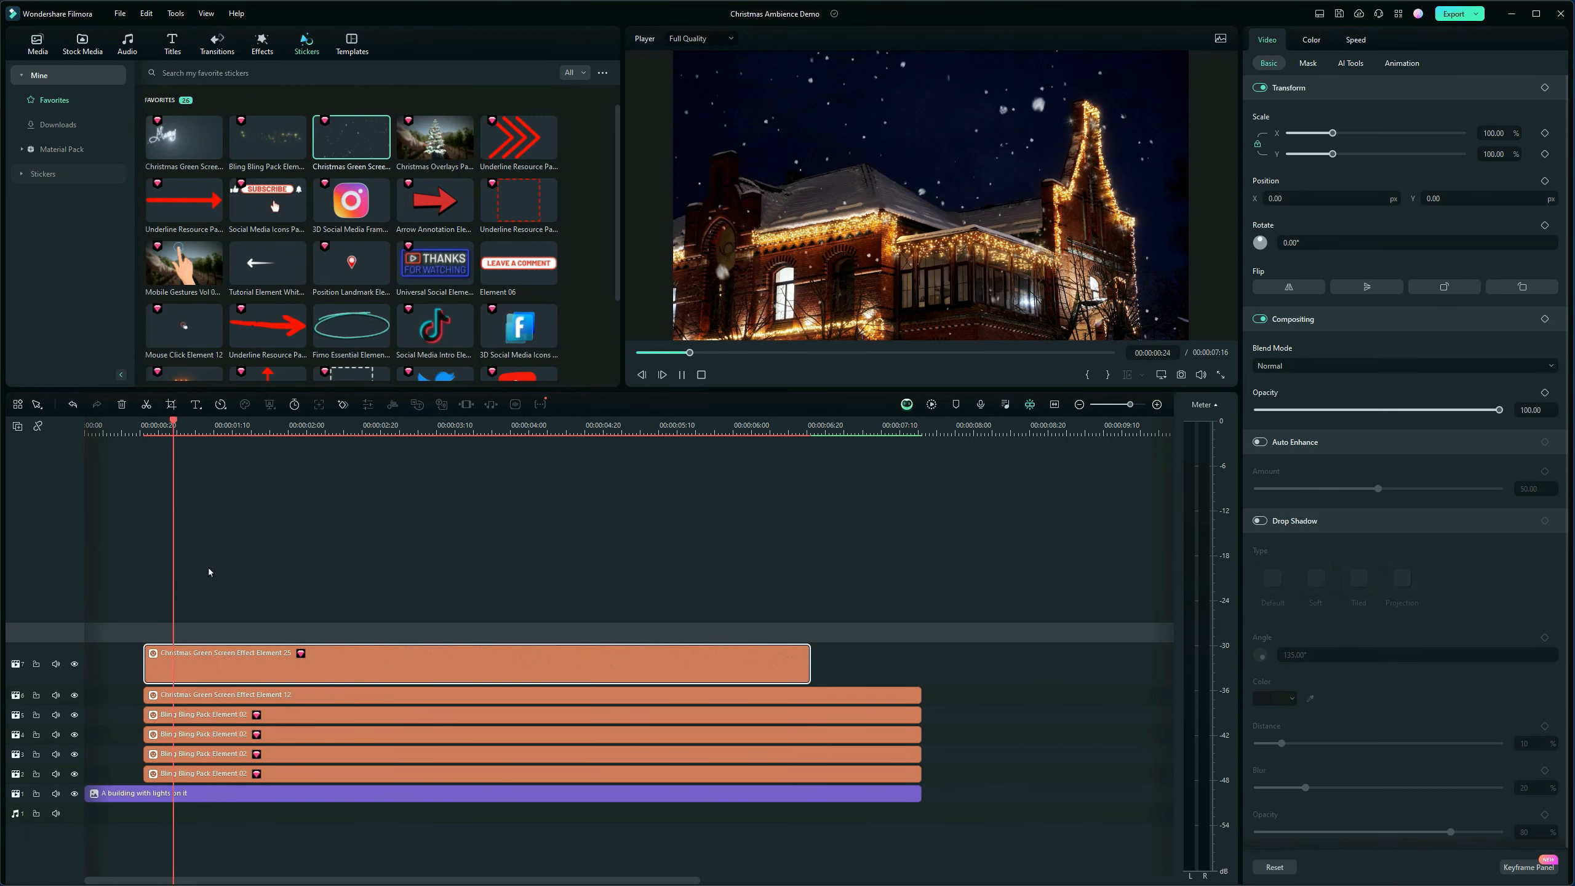
key(space)
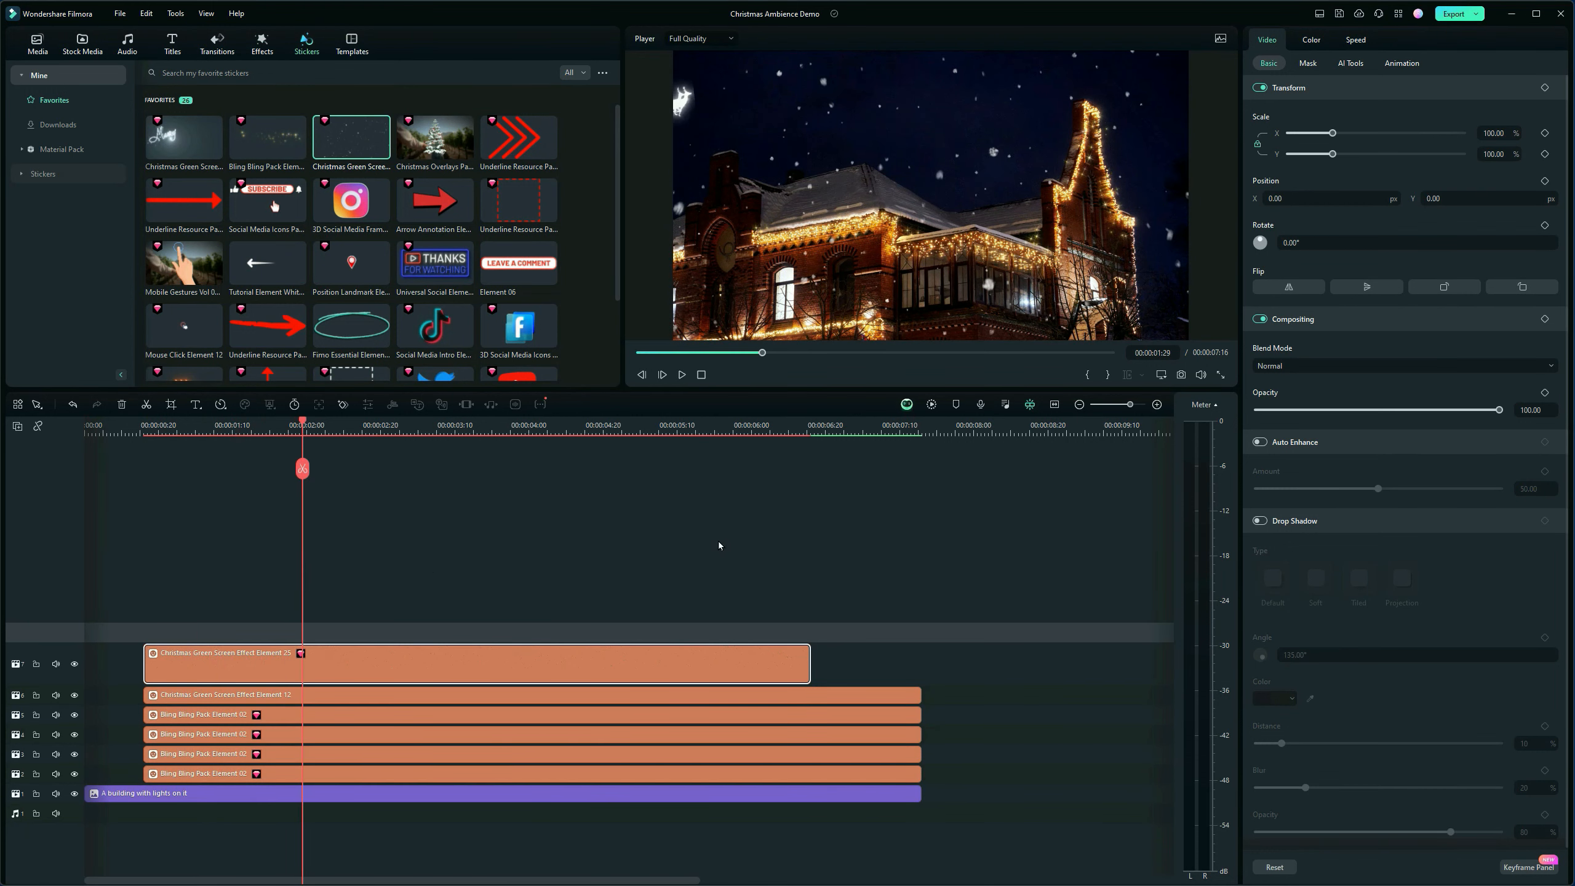
drag(809, 663, 915, 704)
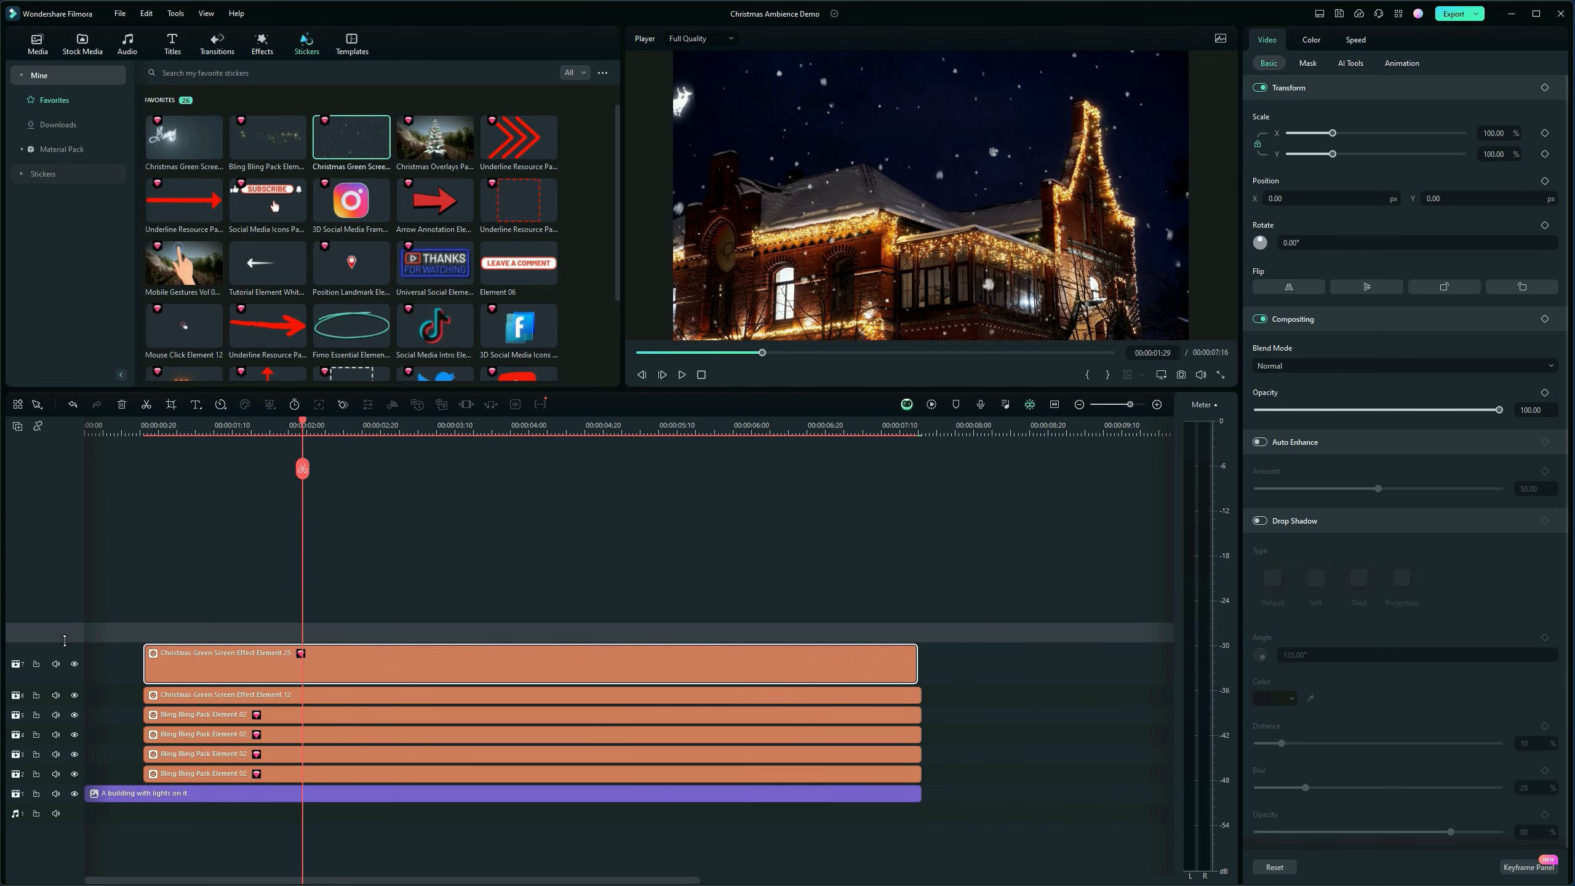
drag(56, 645, 56, 673)
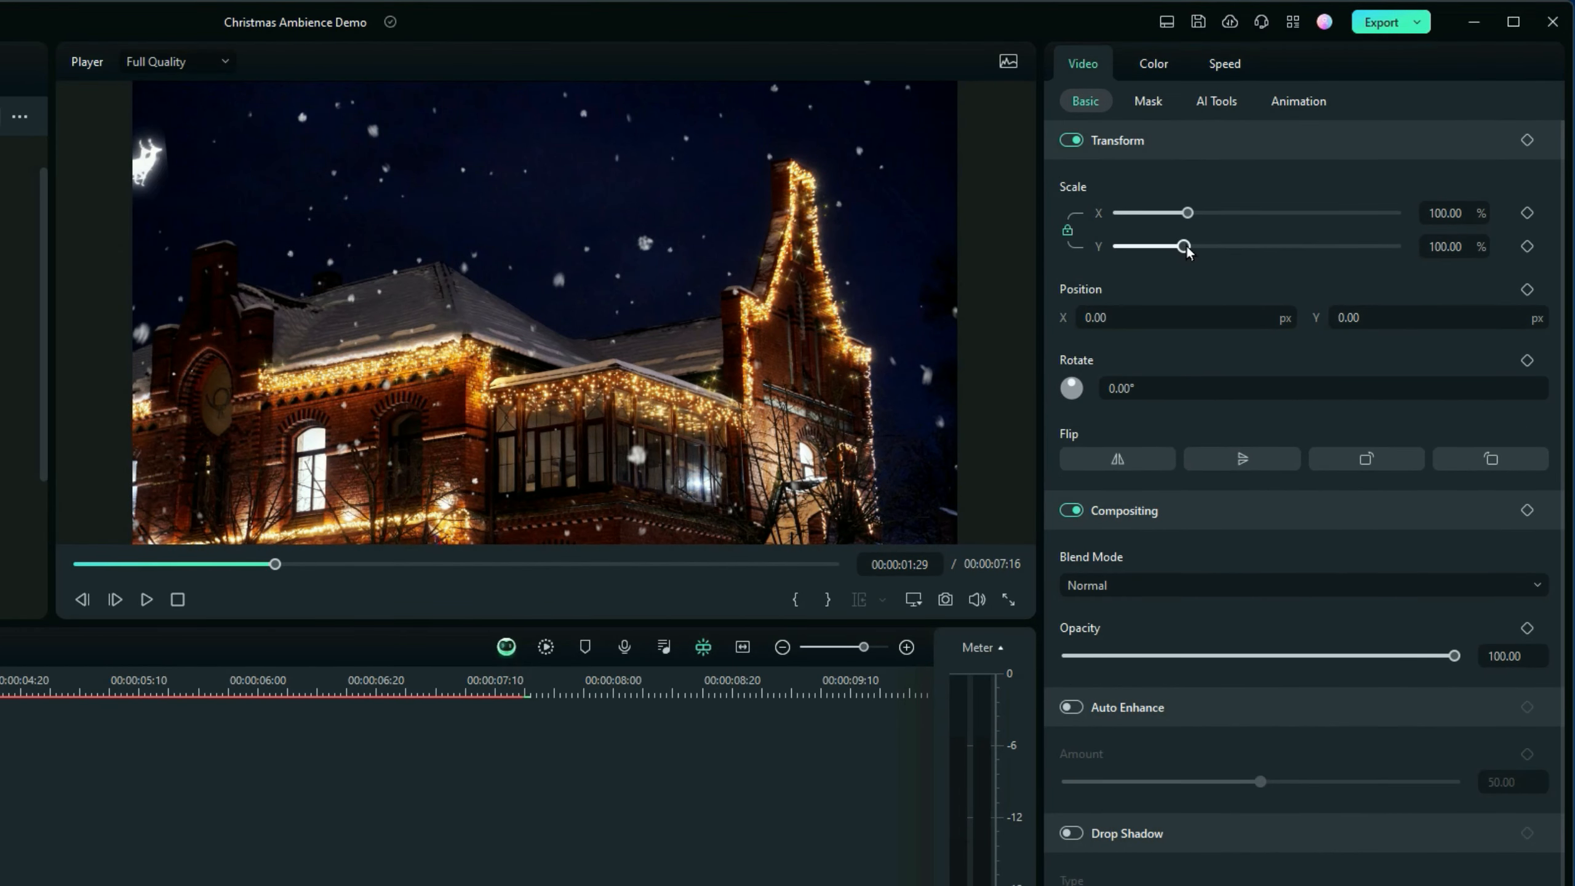
Scale the snow sticker to 56.94% and place it over the sky's left half at X -554.64, Y 310.20
mouse_move(1186, 248)
mouse_down()
mouse_move(1152, 247)
mouse_move(1162, 256)
mouse_up()
drag(538, 271, 358, 169)
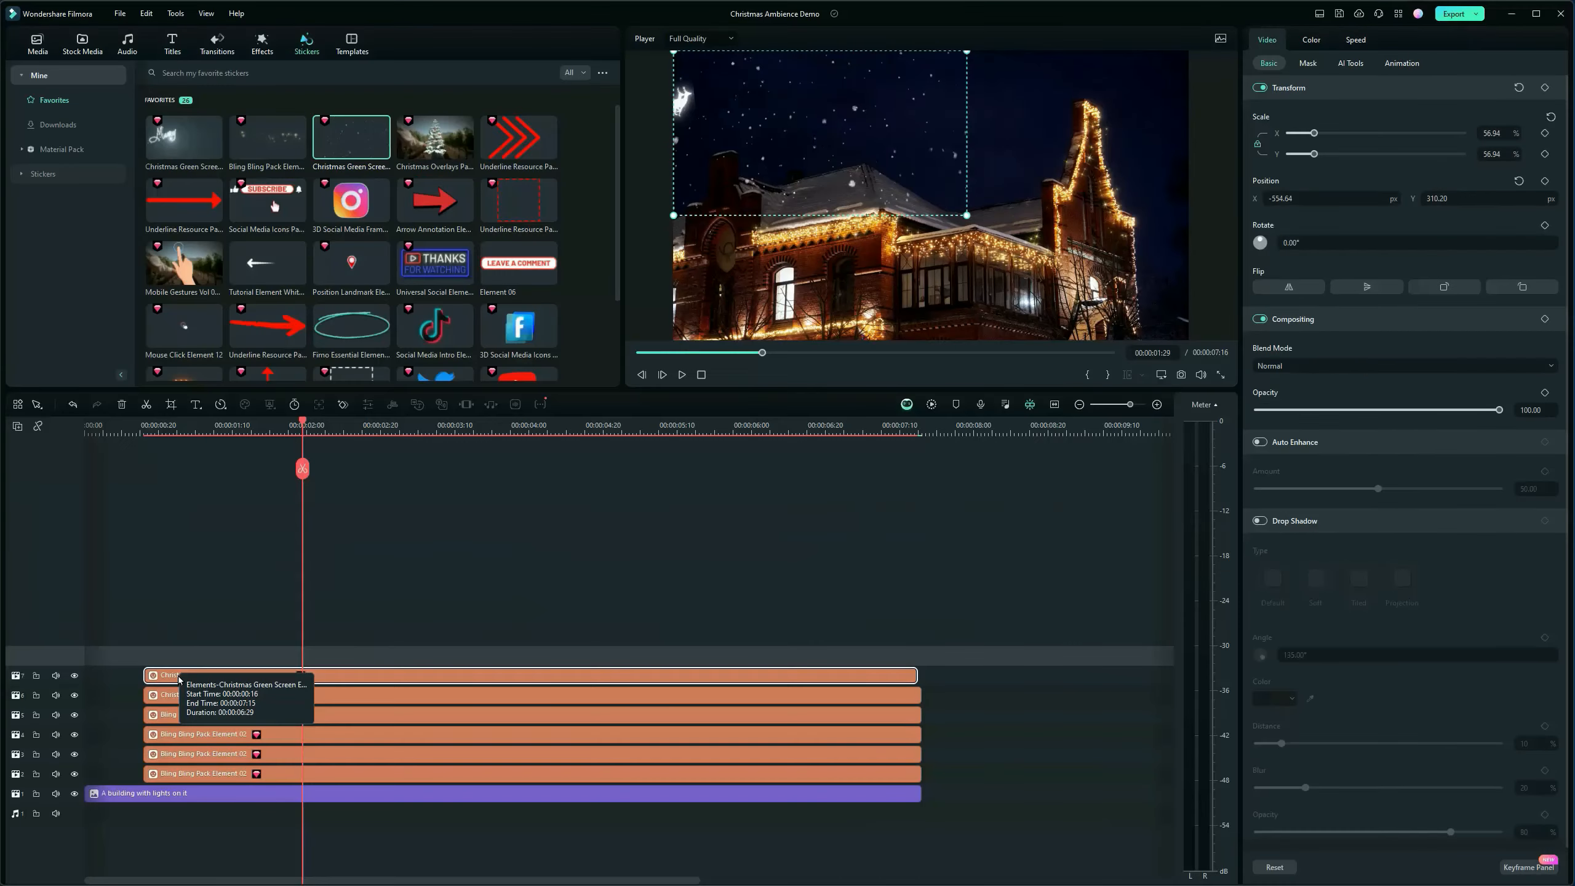
Copy the snow clip, paste it at 00:00:00:16 on a new track above, and shrink that track's height
right_click(179, 676)
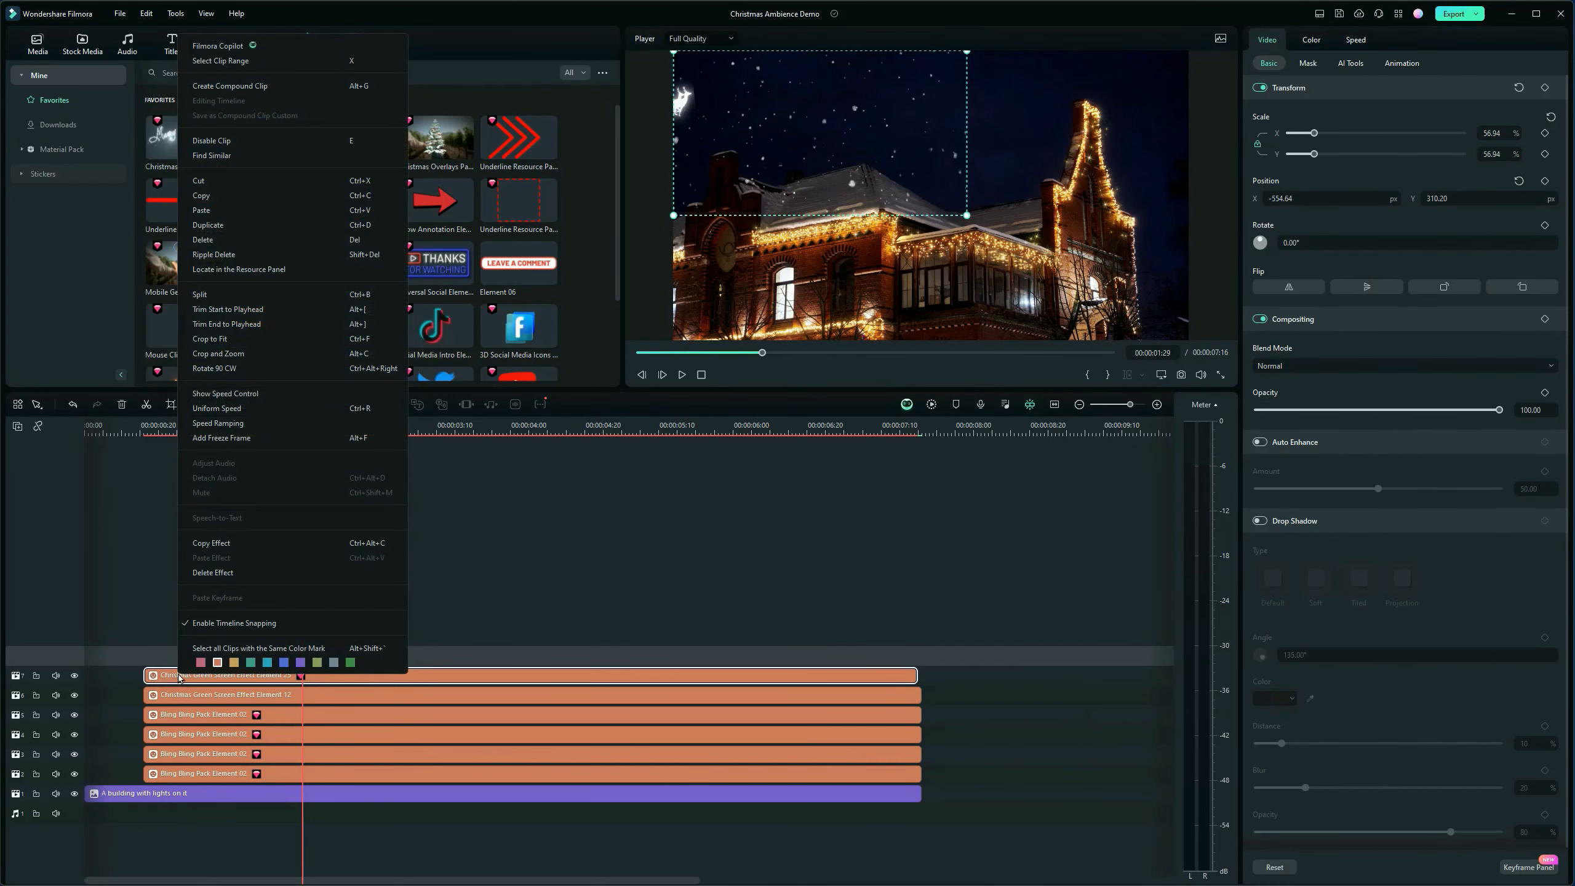
click(244, 271)
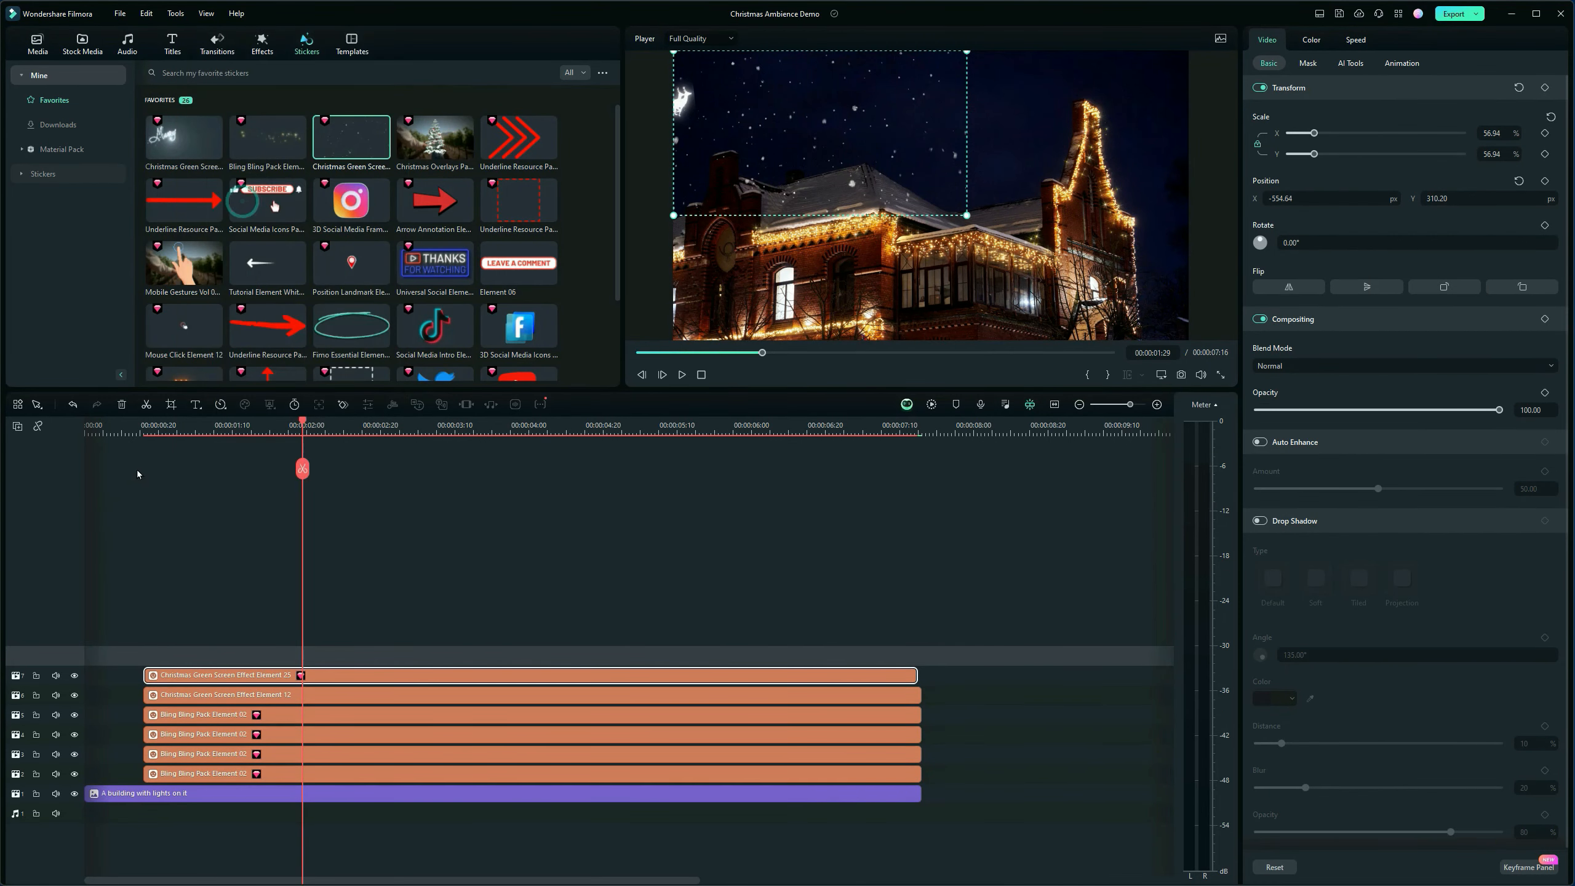
drag(158, 427, 146, 435)
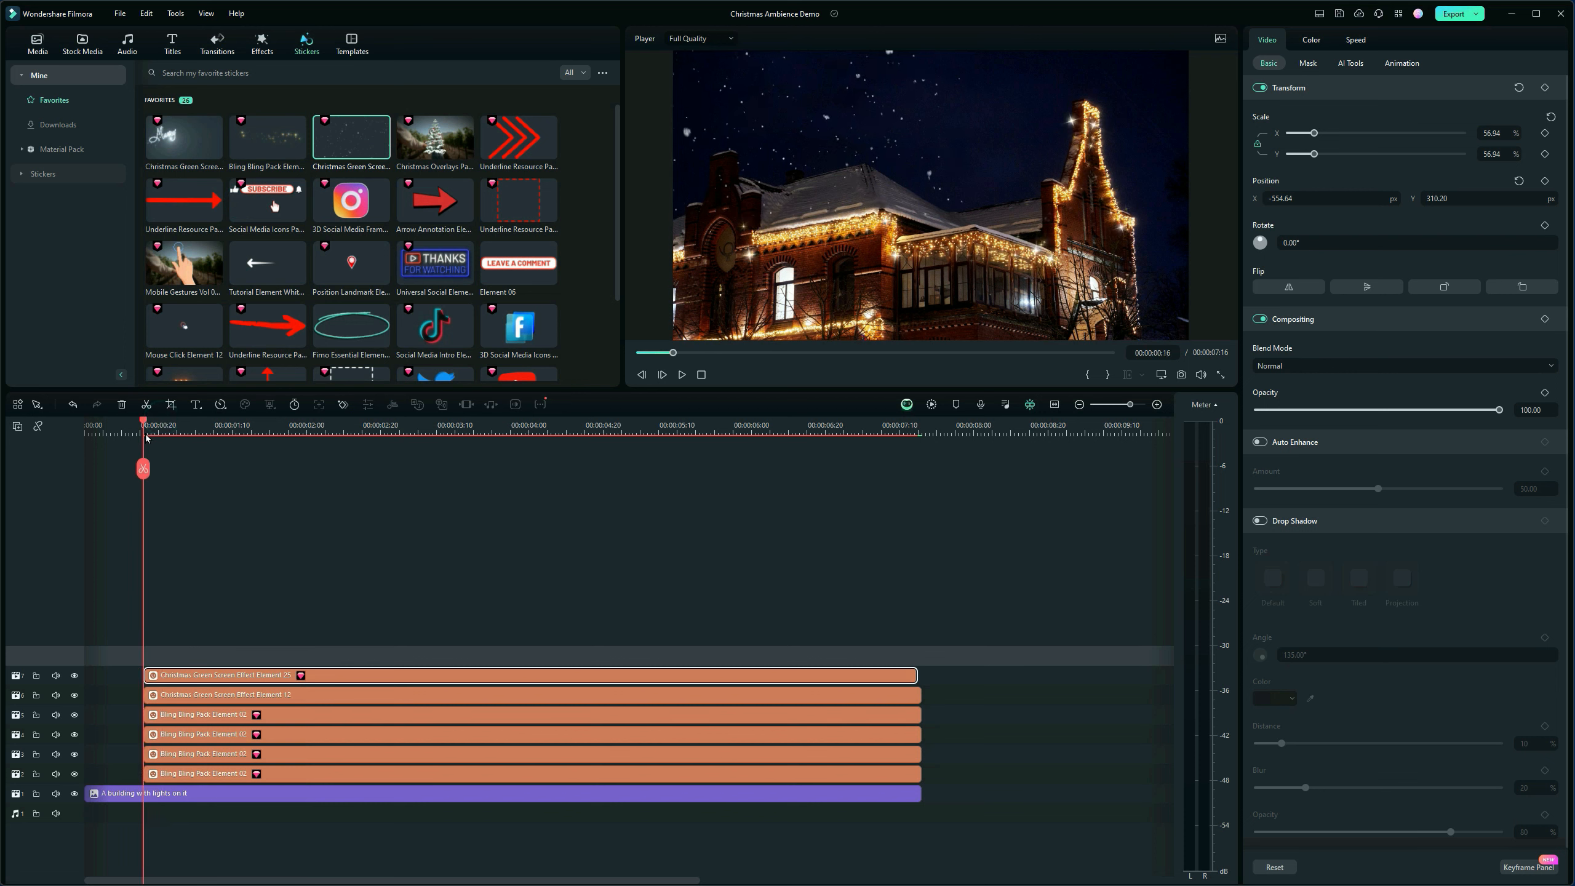
click(65, 656)
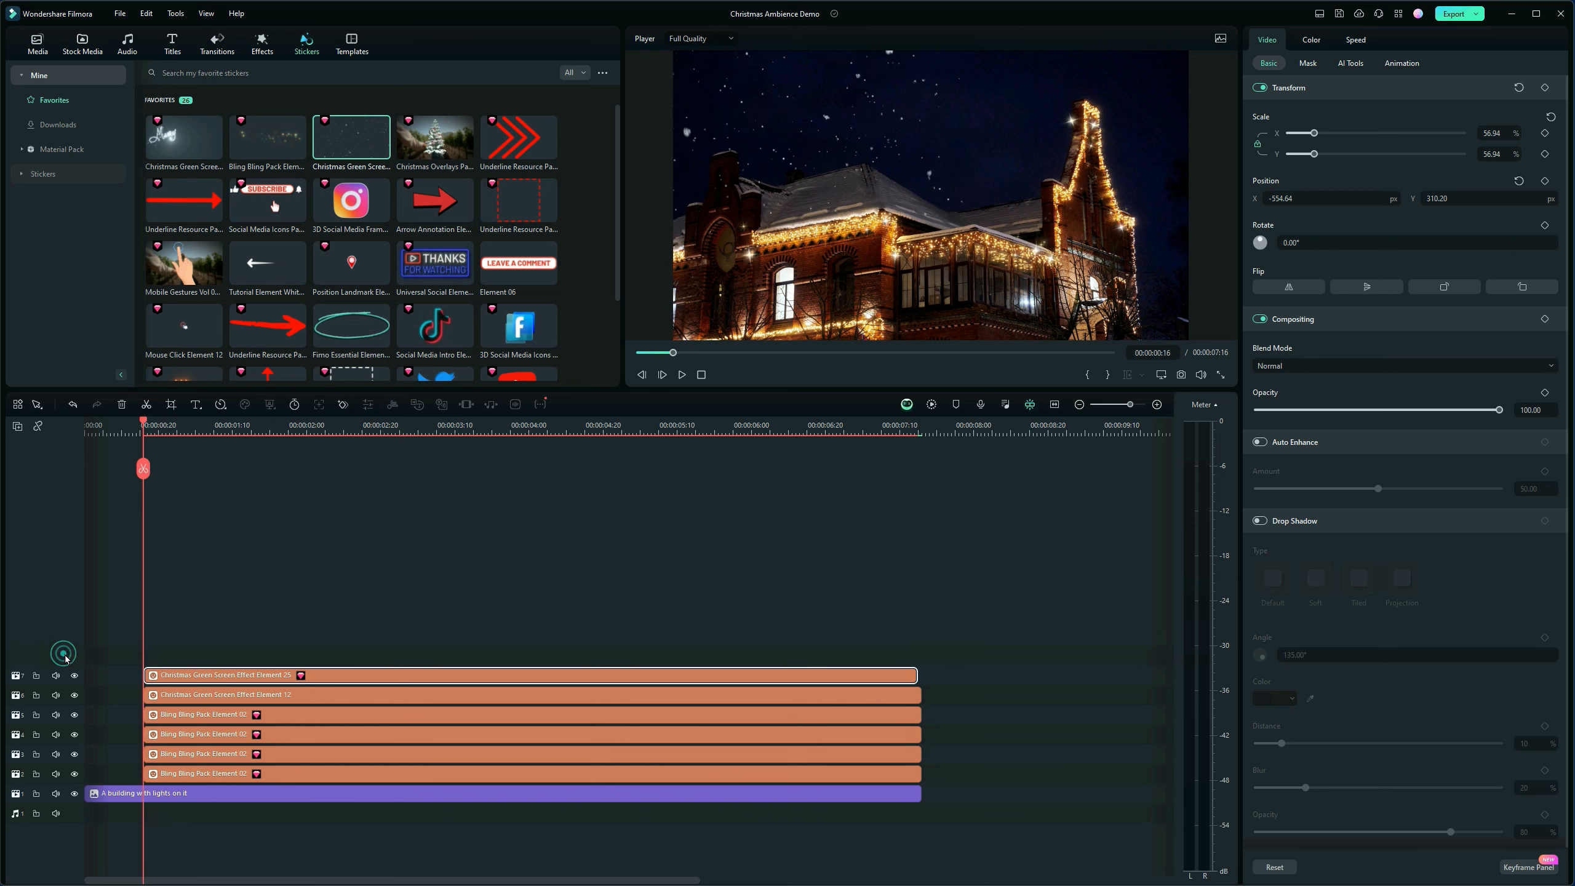
click(67, 656)
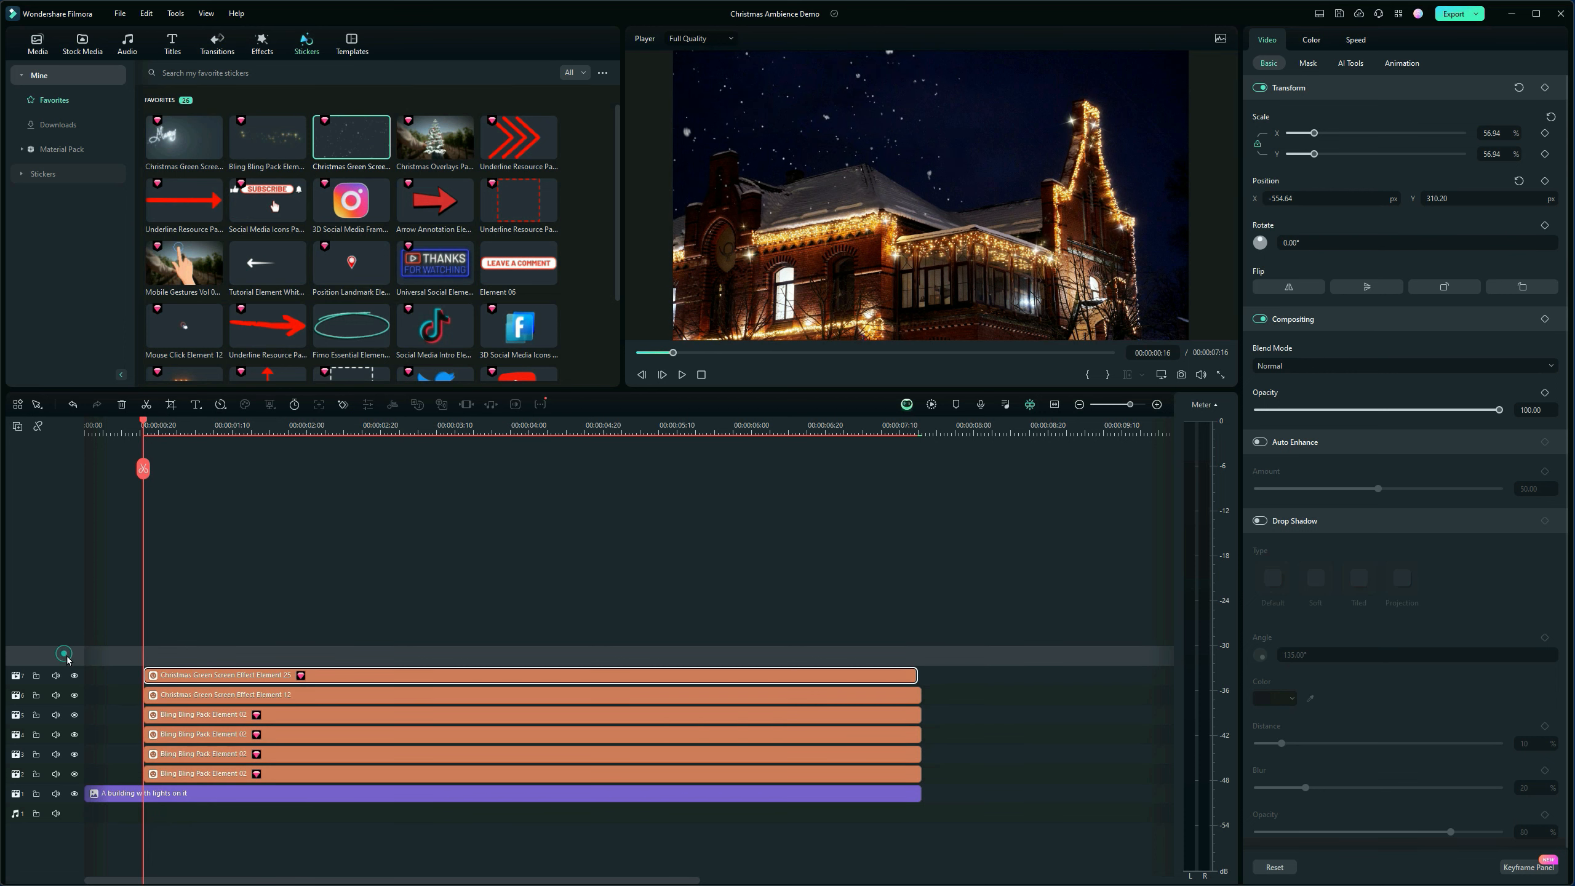
right_click(159, 657)
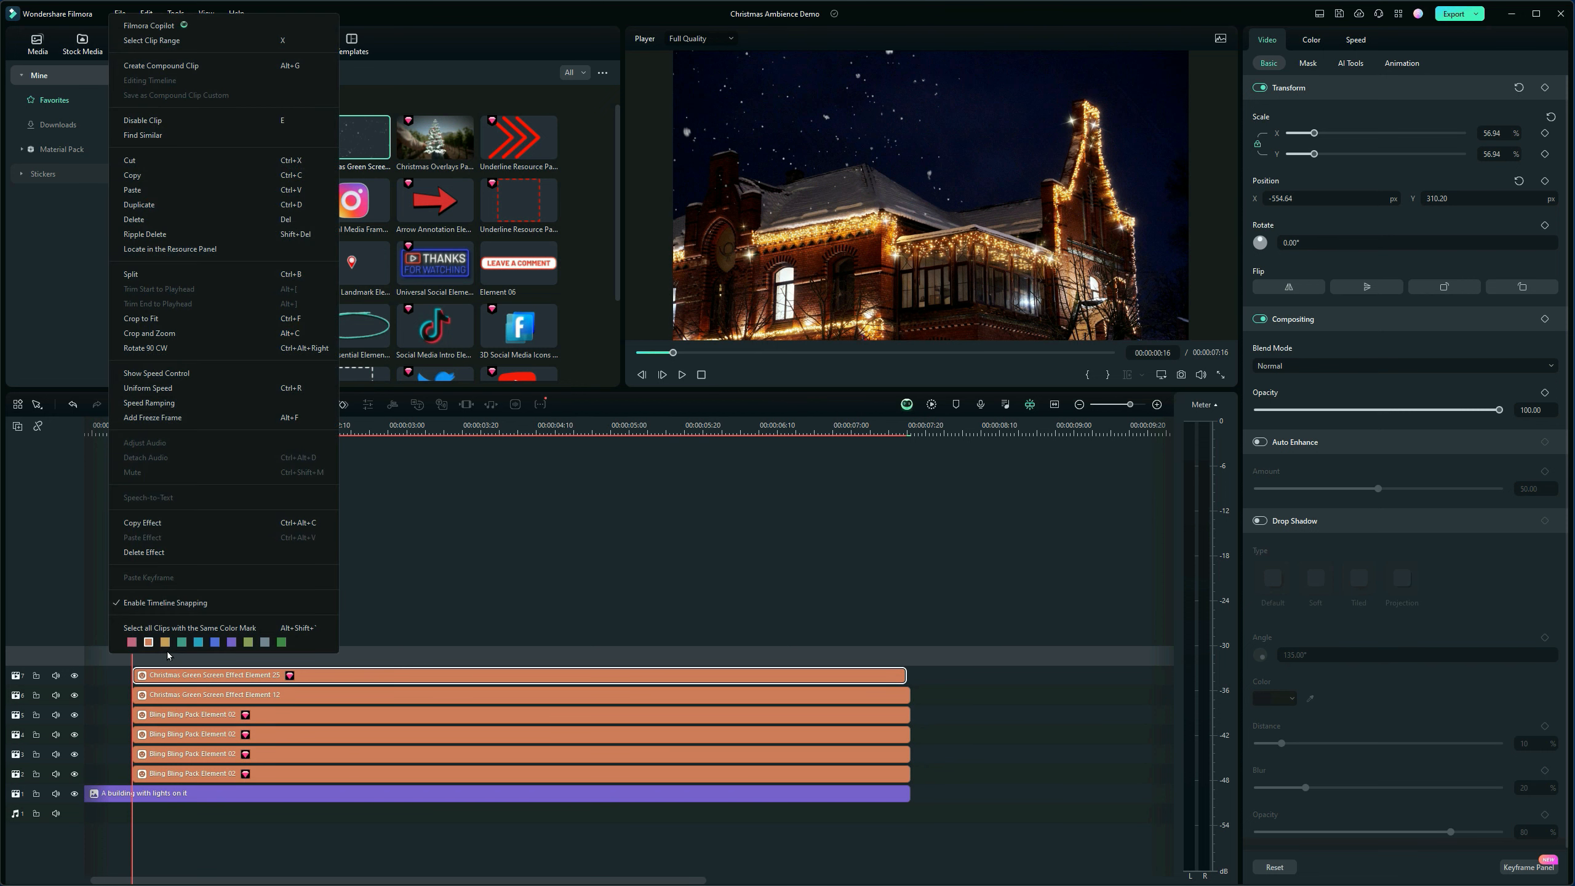
click(154, 193)
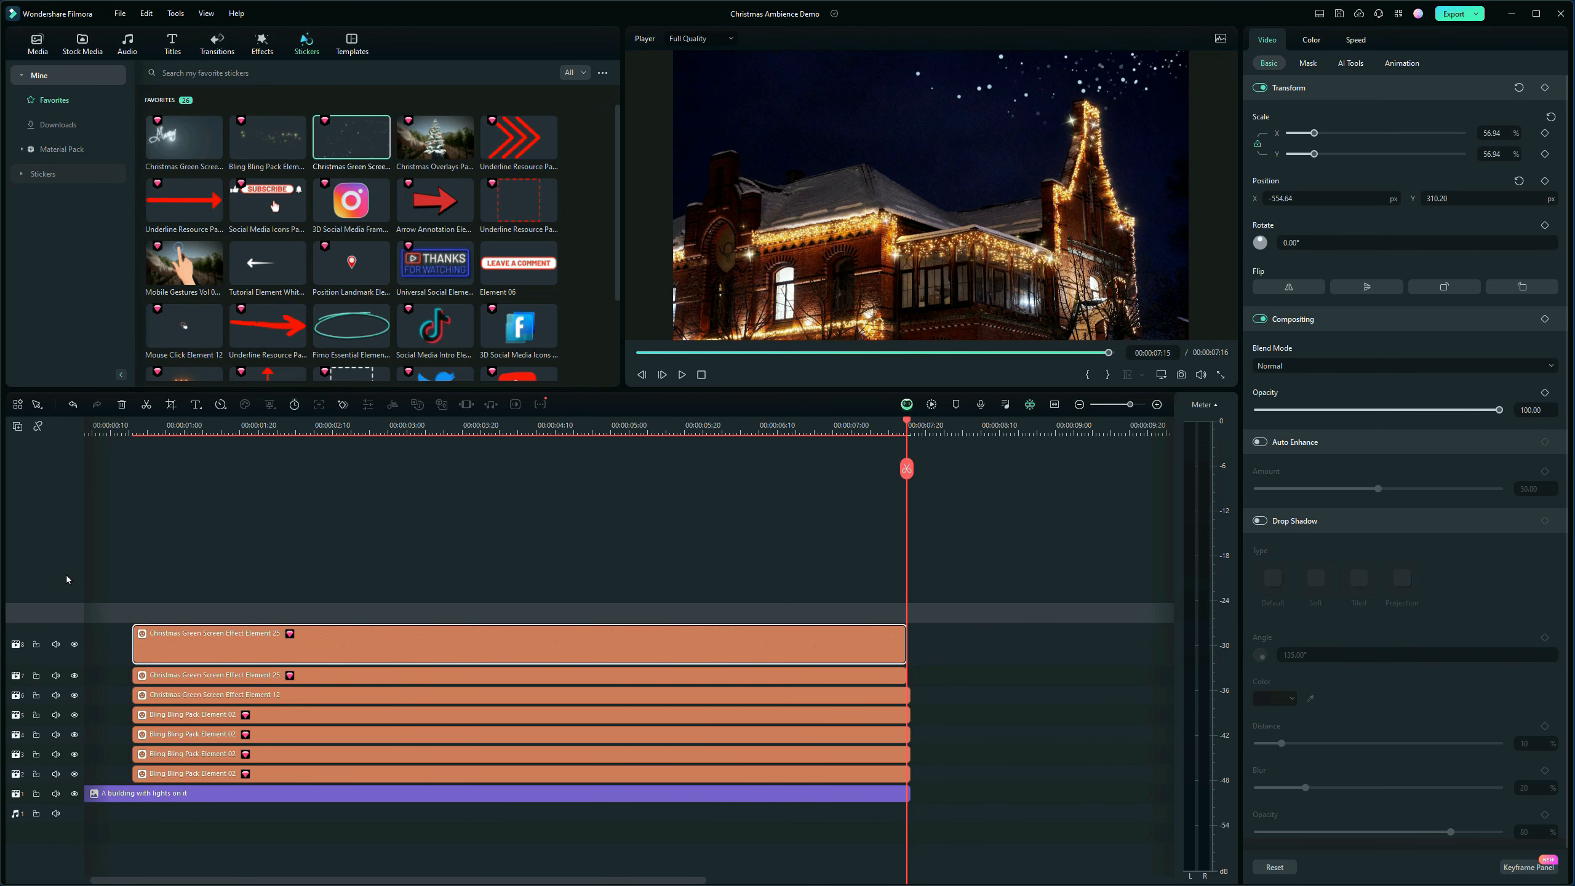
drag(64, 622, 65, 646)
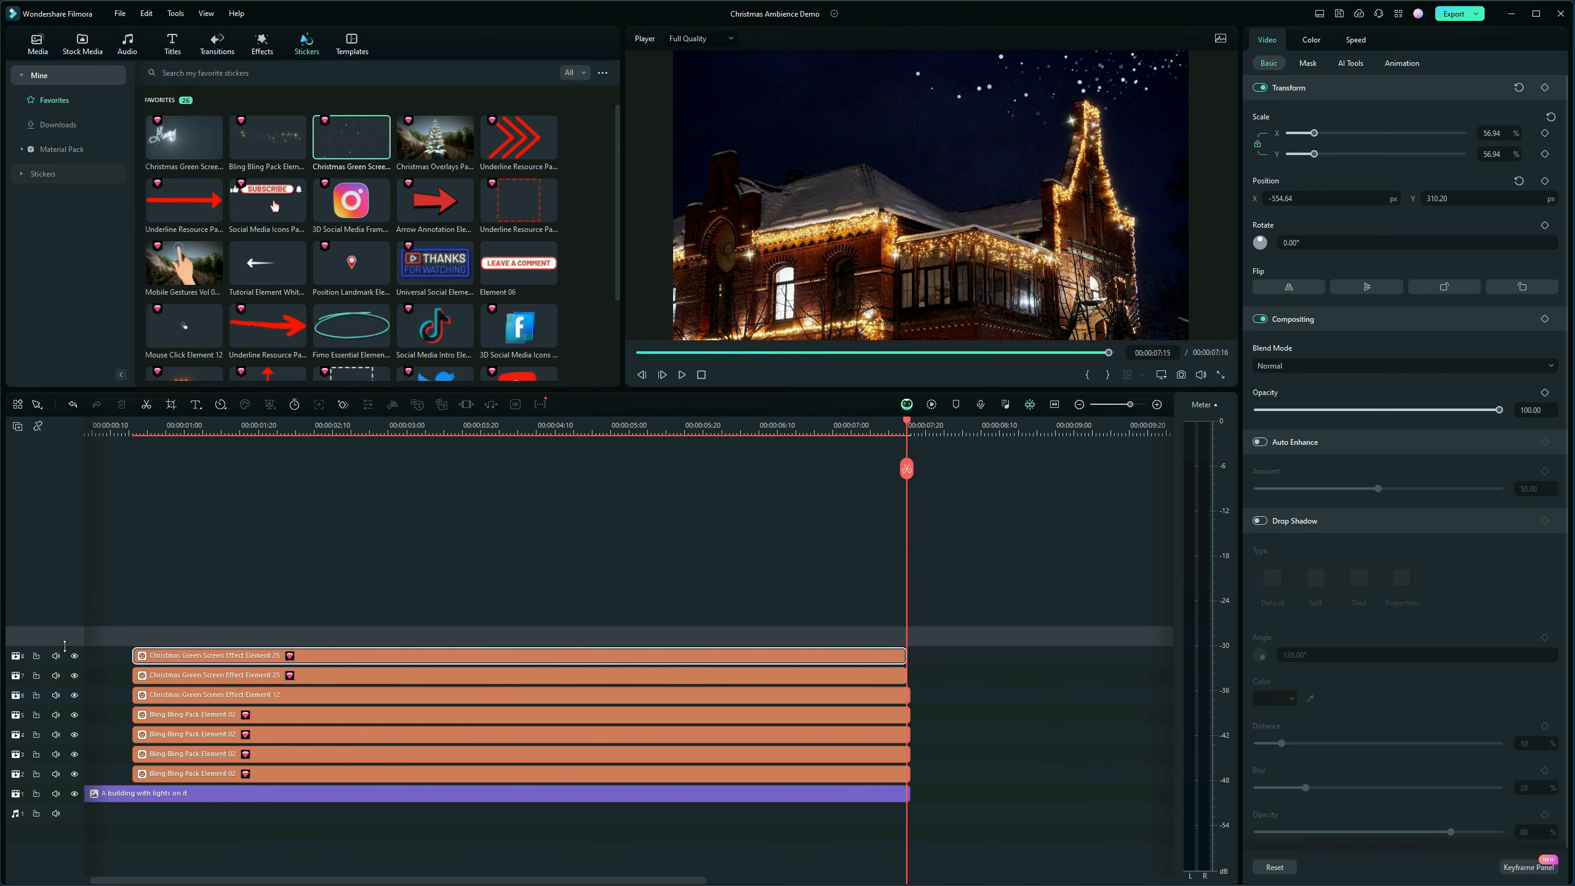
Move the duplicated snow sticker to the right half of the scene by setting its X position to 702.36 px, judged at 00:00:00:20
click(154, 443)
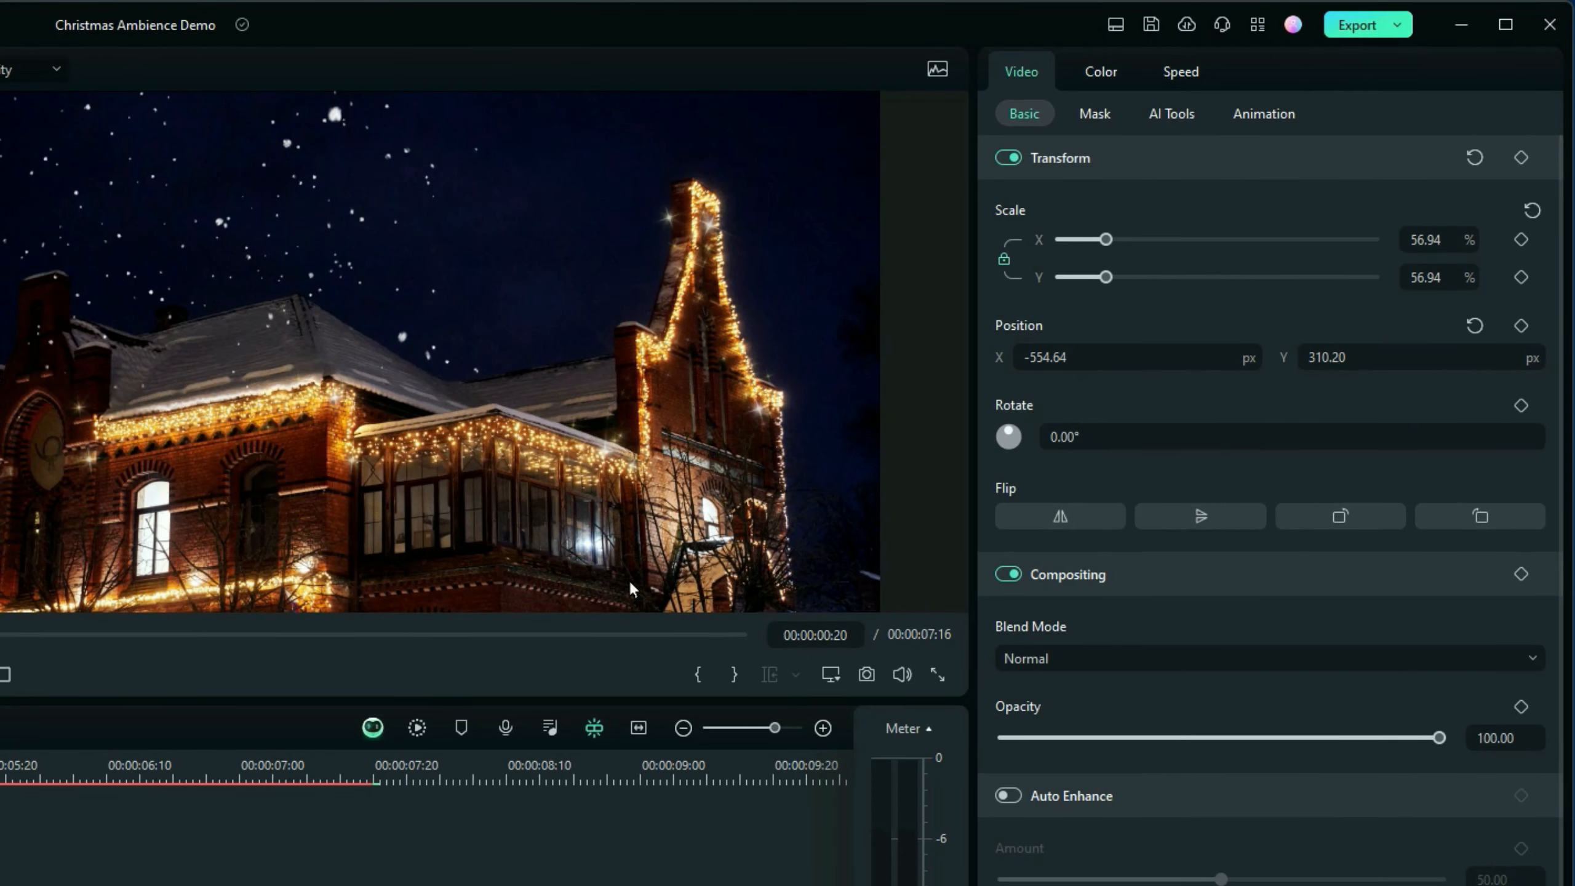
mouse_move(1047, 365)
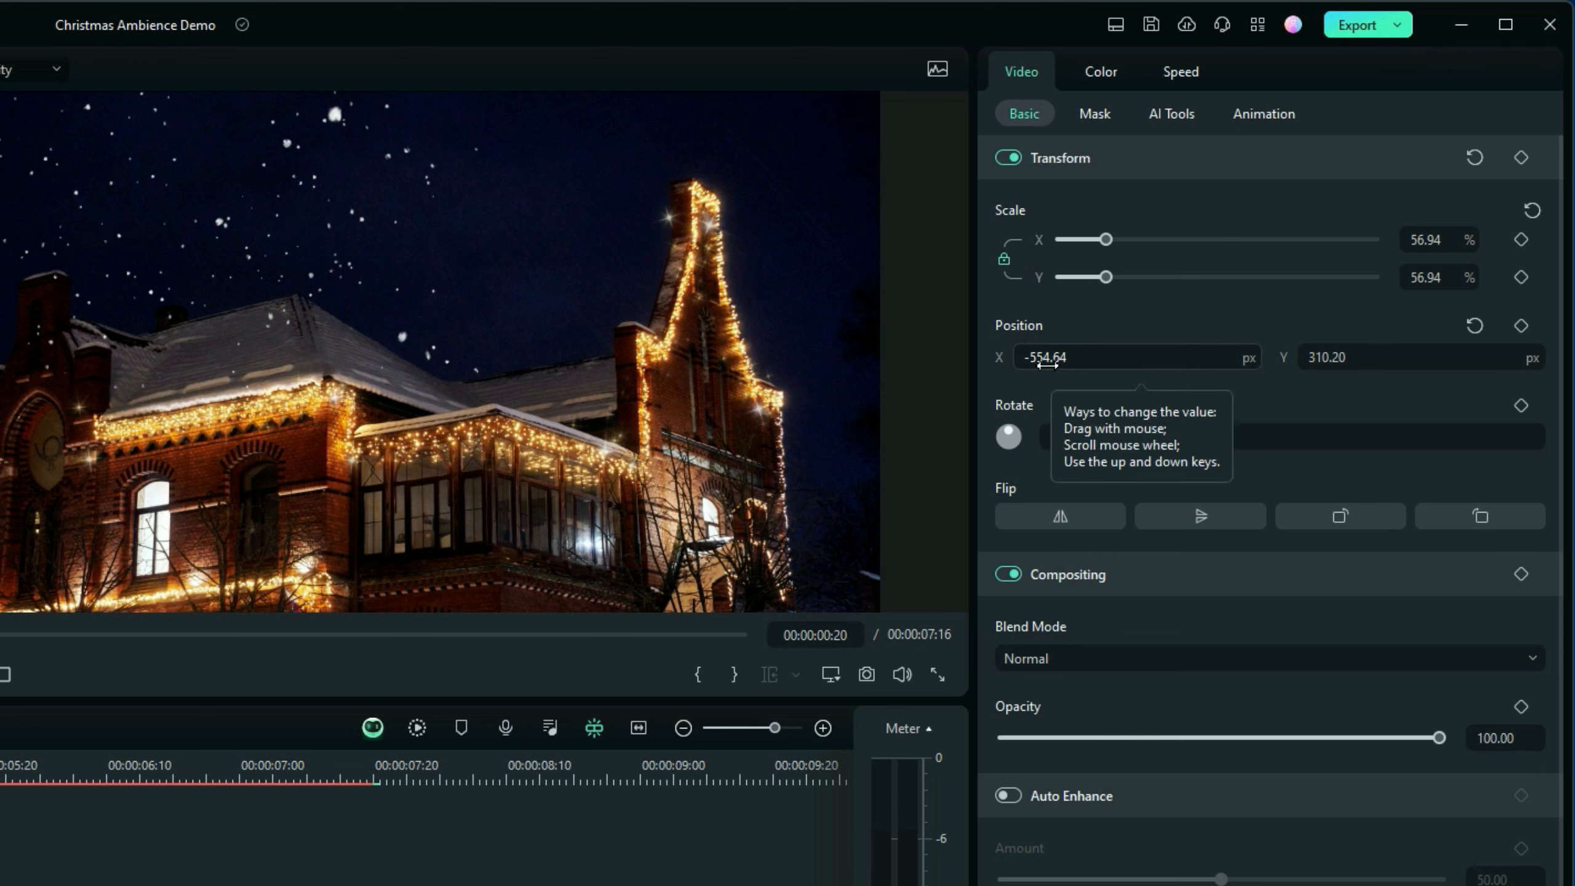
drag(1047, 365, 1318, 364)
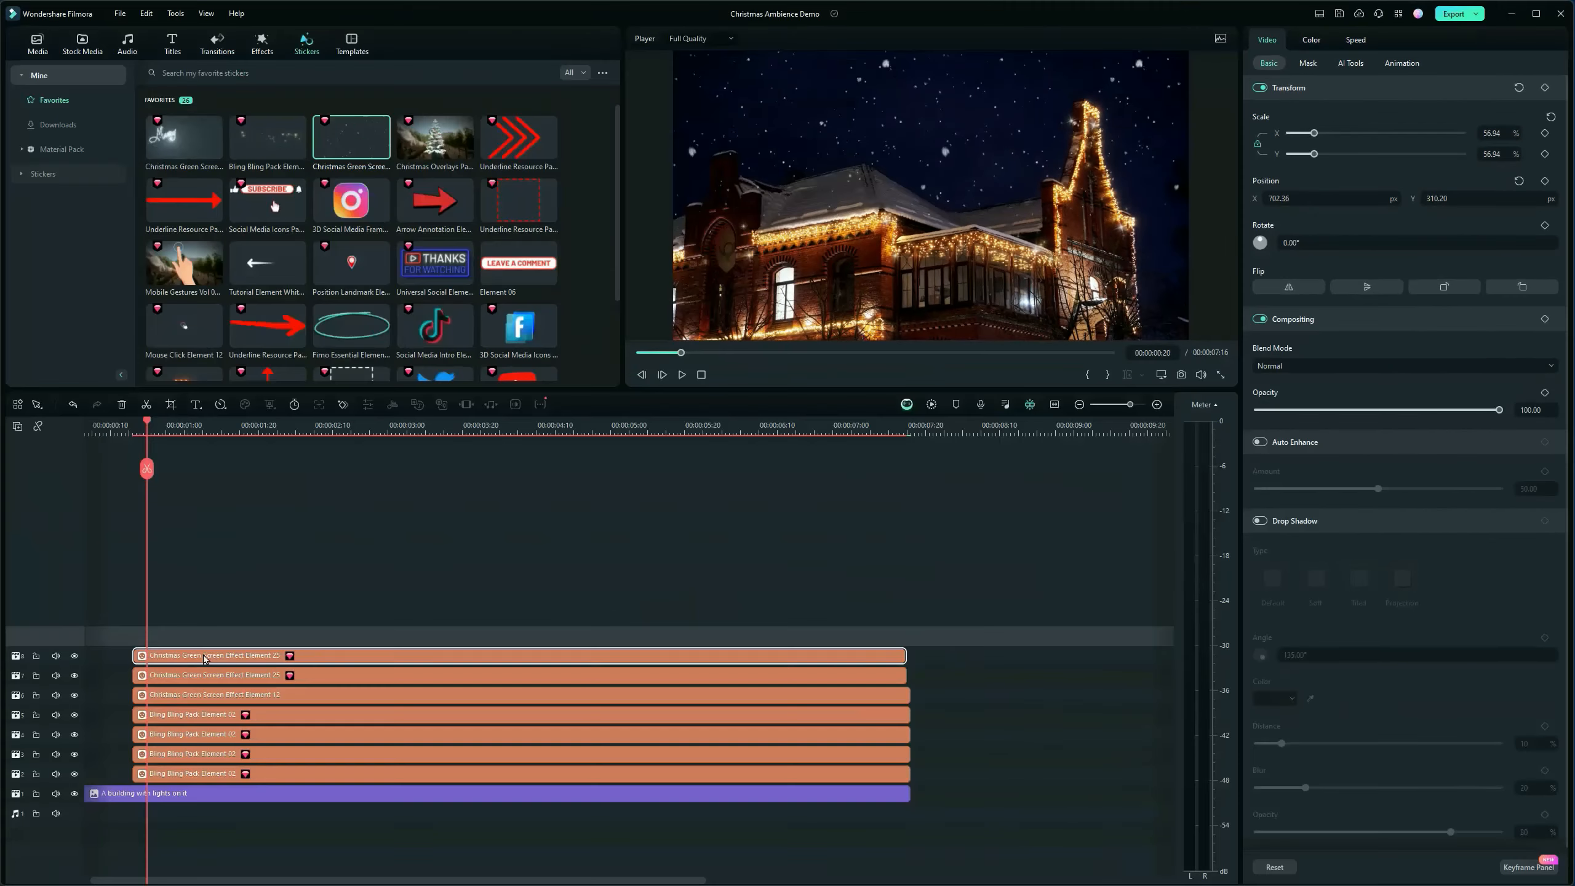
Copy both snow clips together and paste them at 00:00:00:16 on the tracks above
ctrl+click(203, 678)
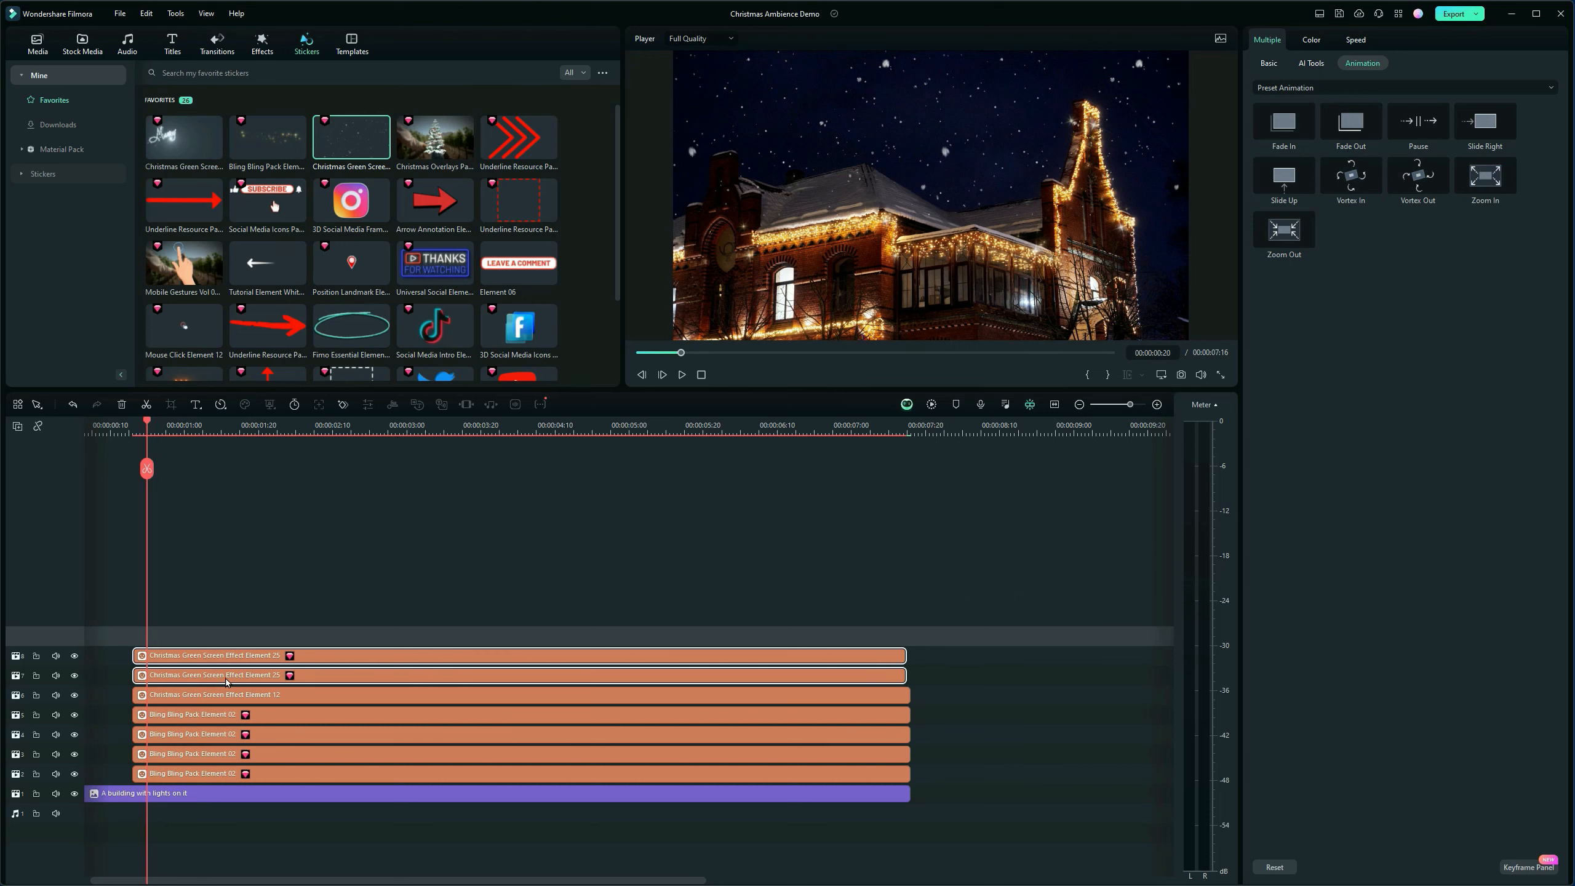
right_click(227, 680)
click(264, 294)
drag(148, 424, 136, 432)
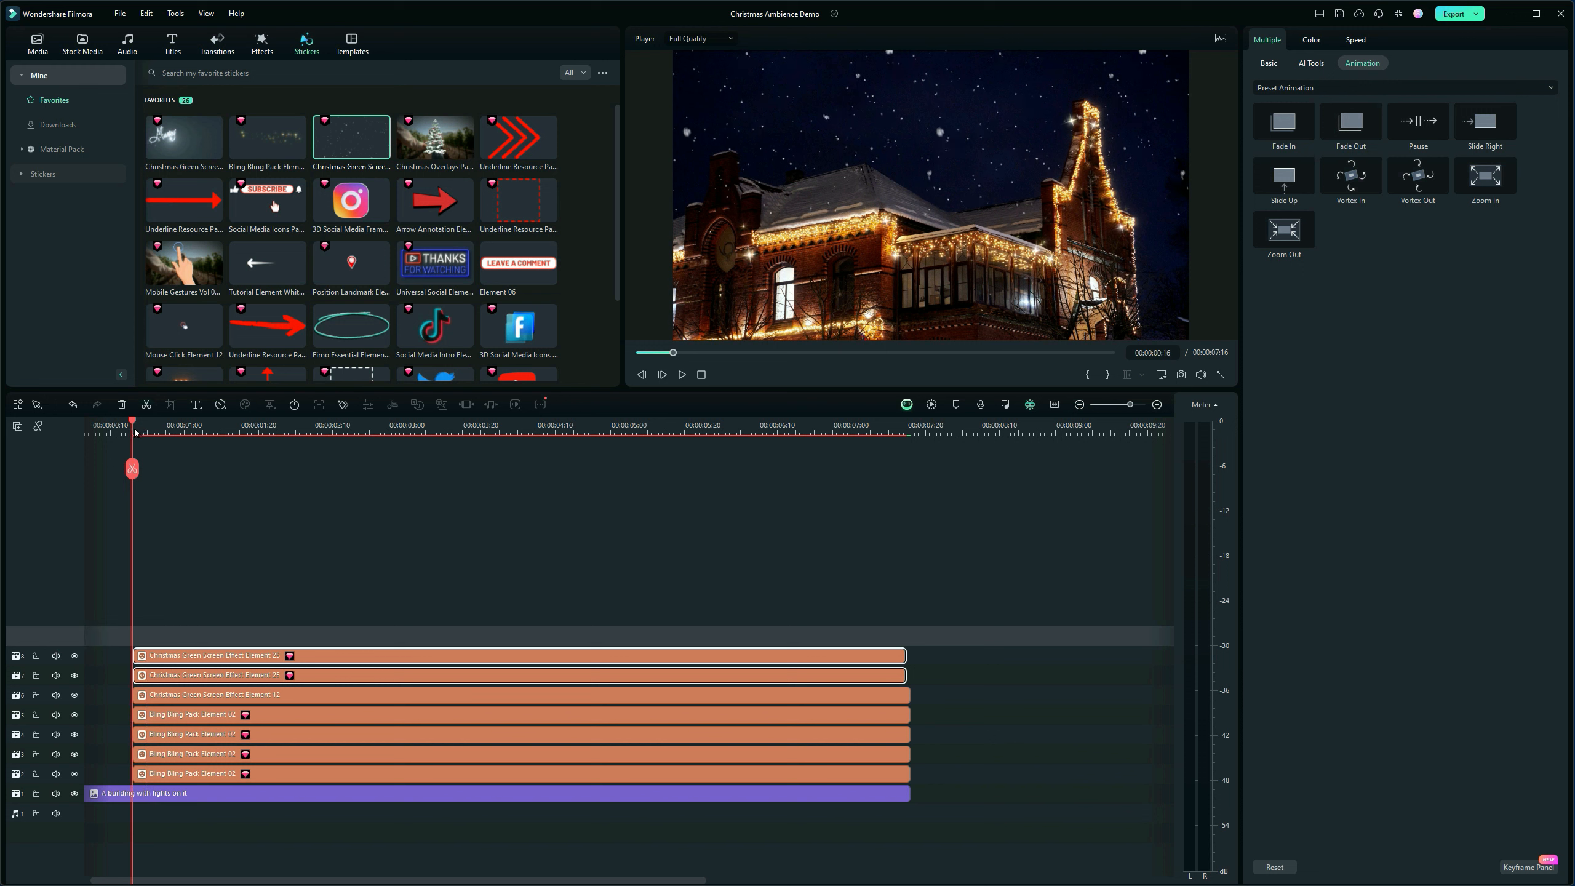
right_click(148, 639)
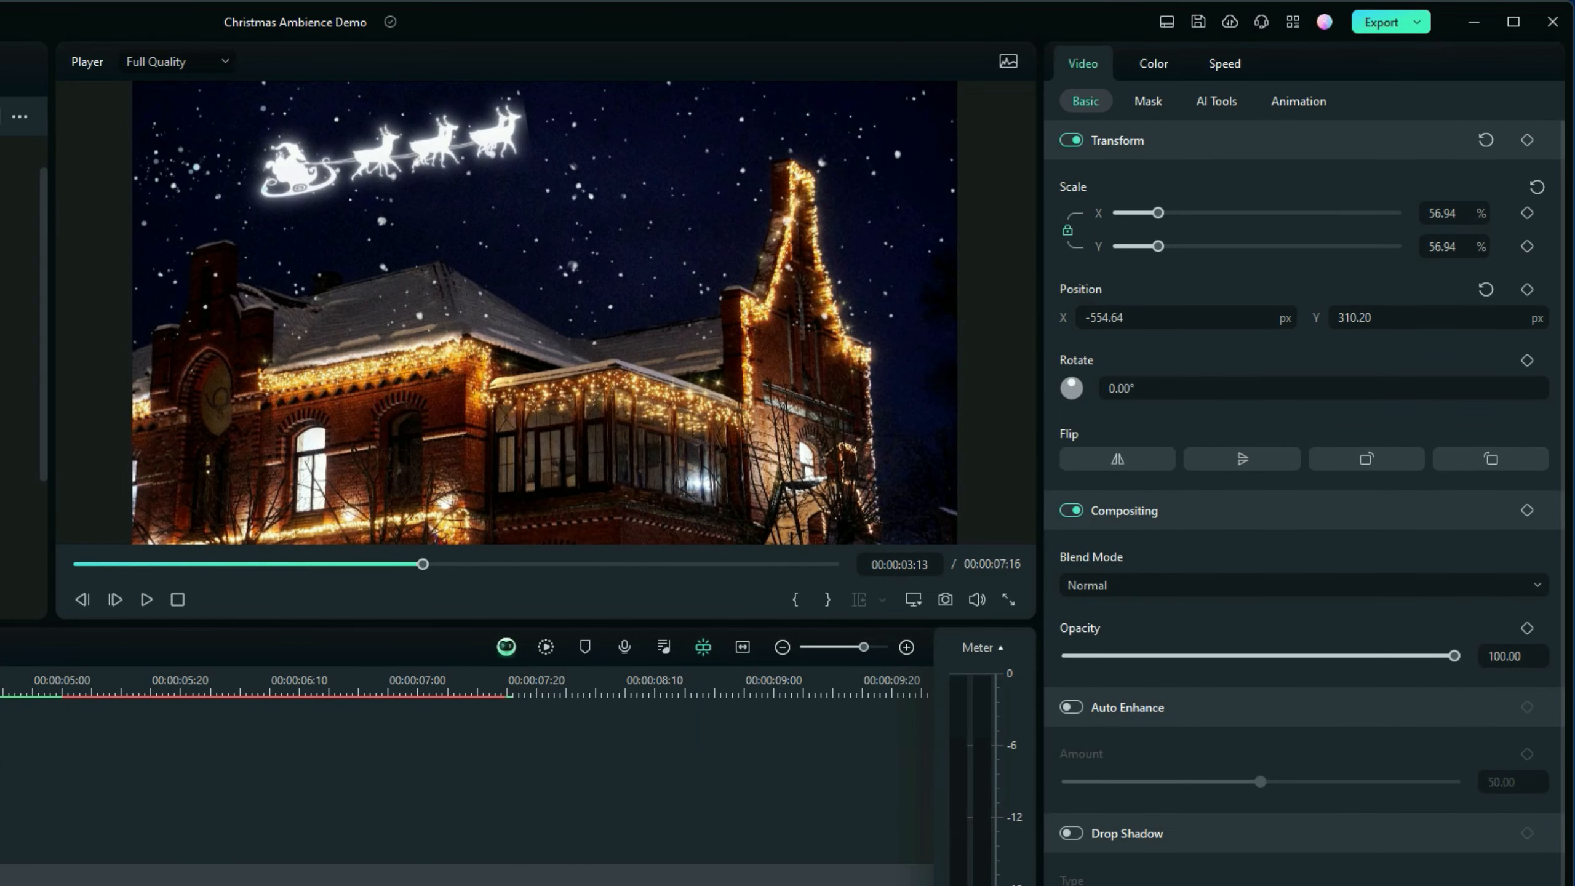
Move a pasted left-hand snow sticker to the lower left of the scene at X -910.64, Y -453.80
click(1364, 317)
text(-413.80)
click(1097, 317)
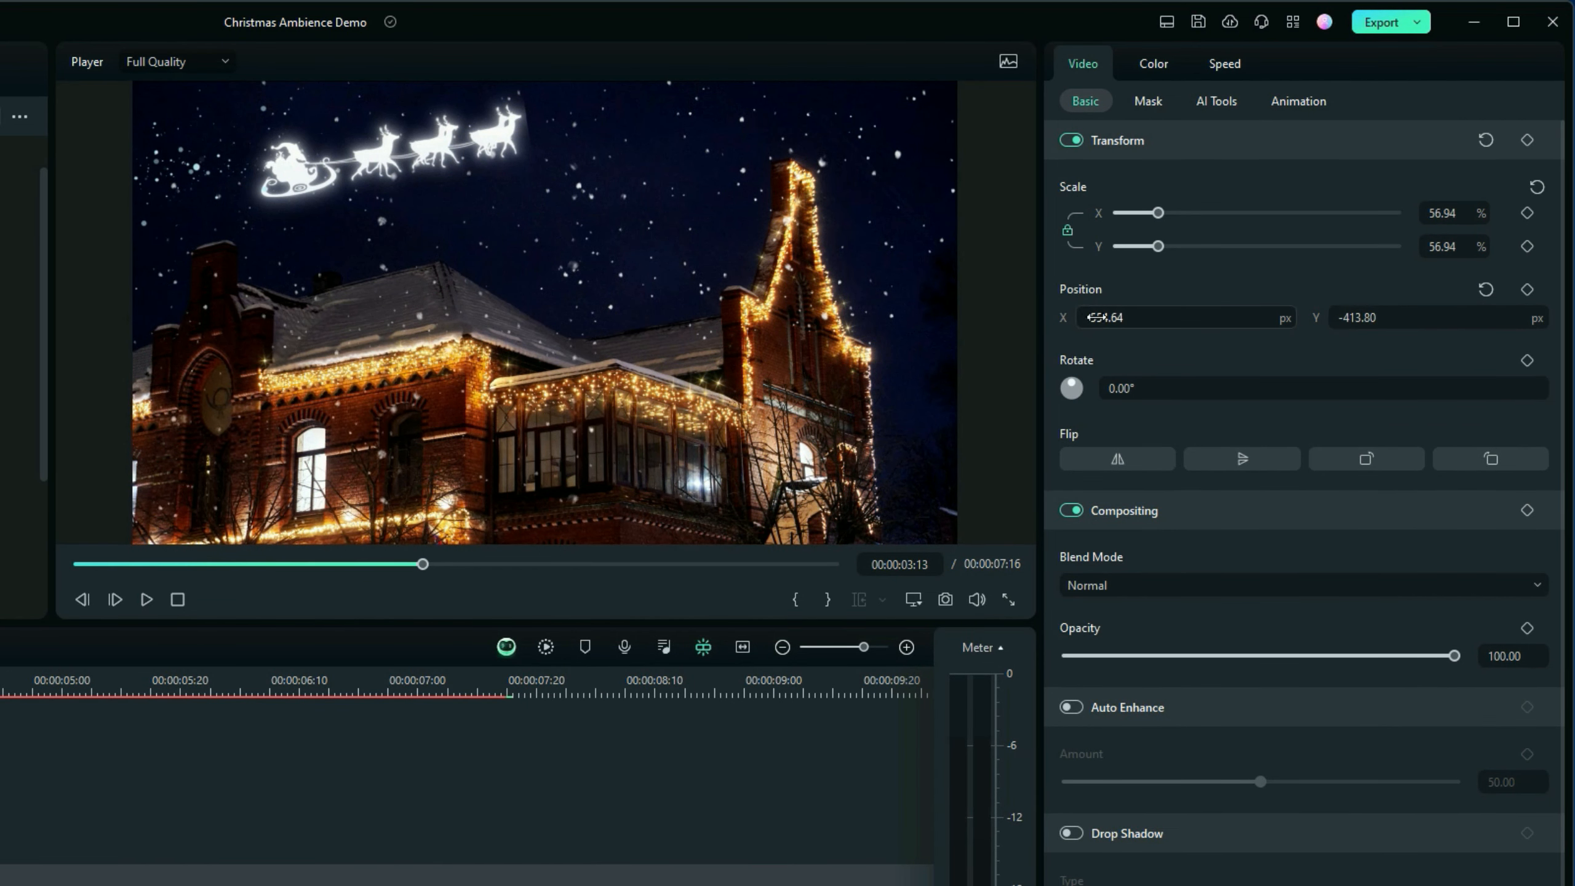
drag(1097, 317, 1390, 317)
drag(1349, 317, 1054, 318)
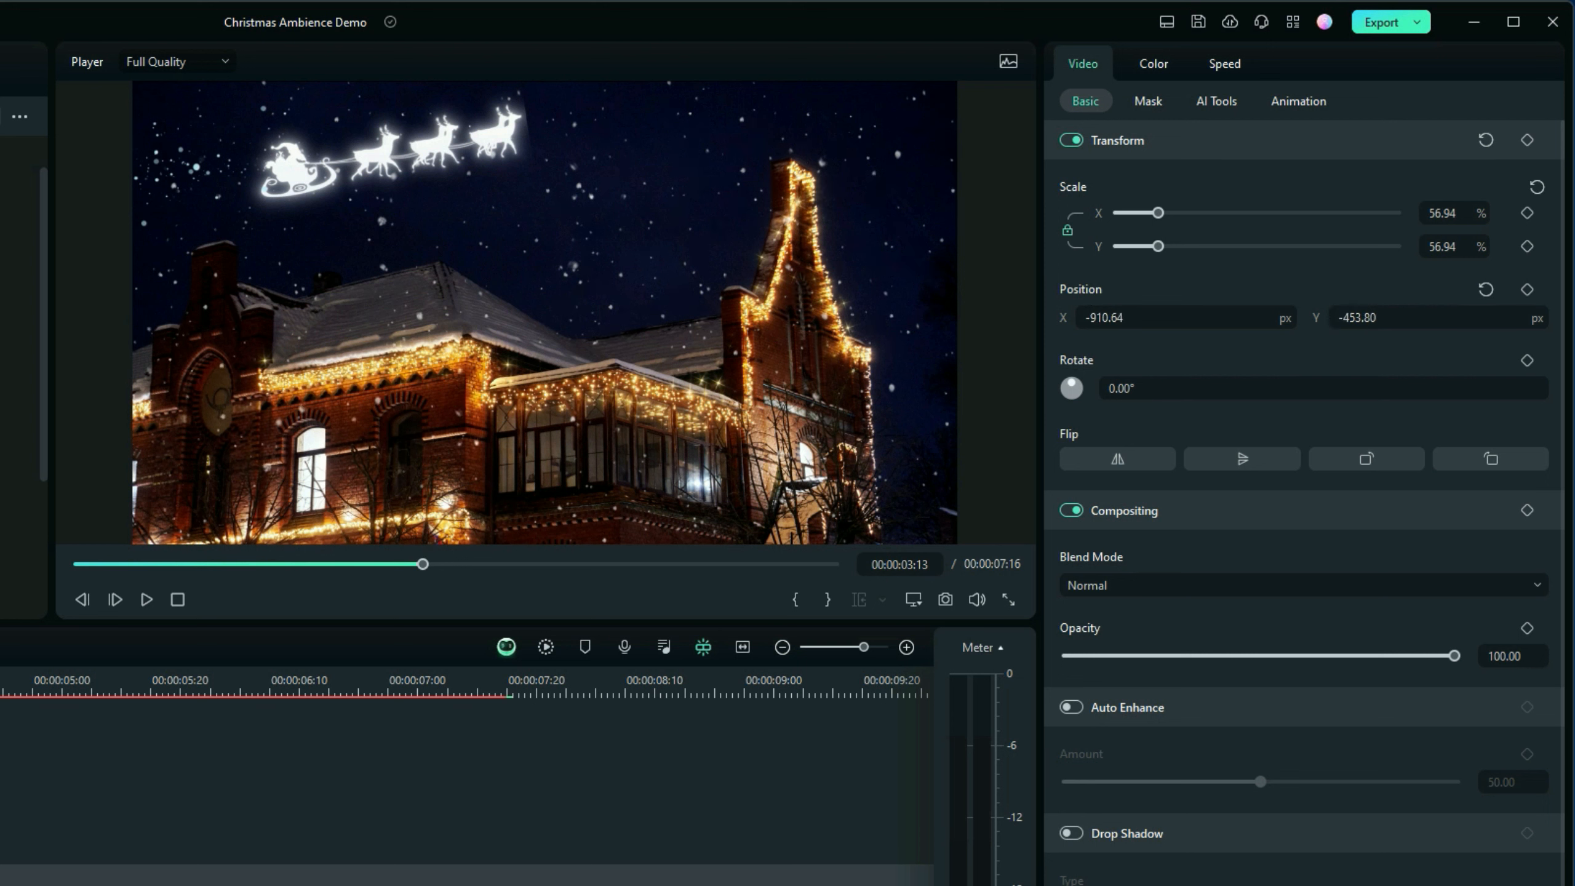
Render the timeline, preview the layered snowfall from 00:00:00:15, and return the playhead to the start
drag(202, 564, 129, 564)
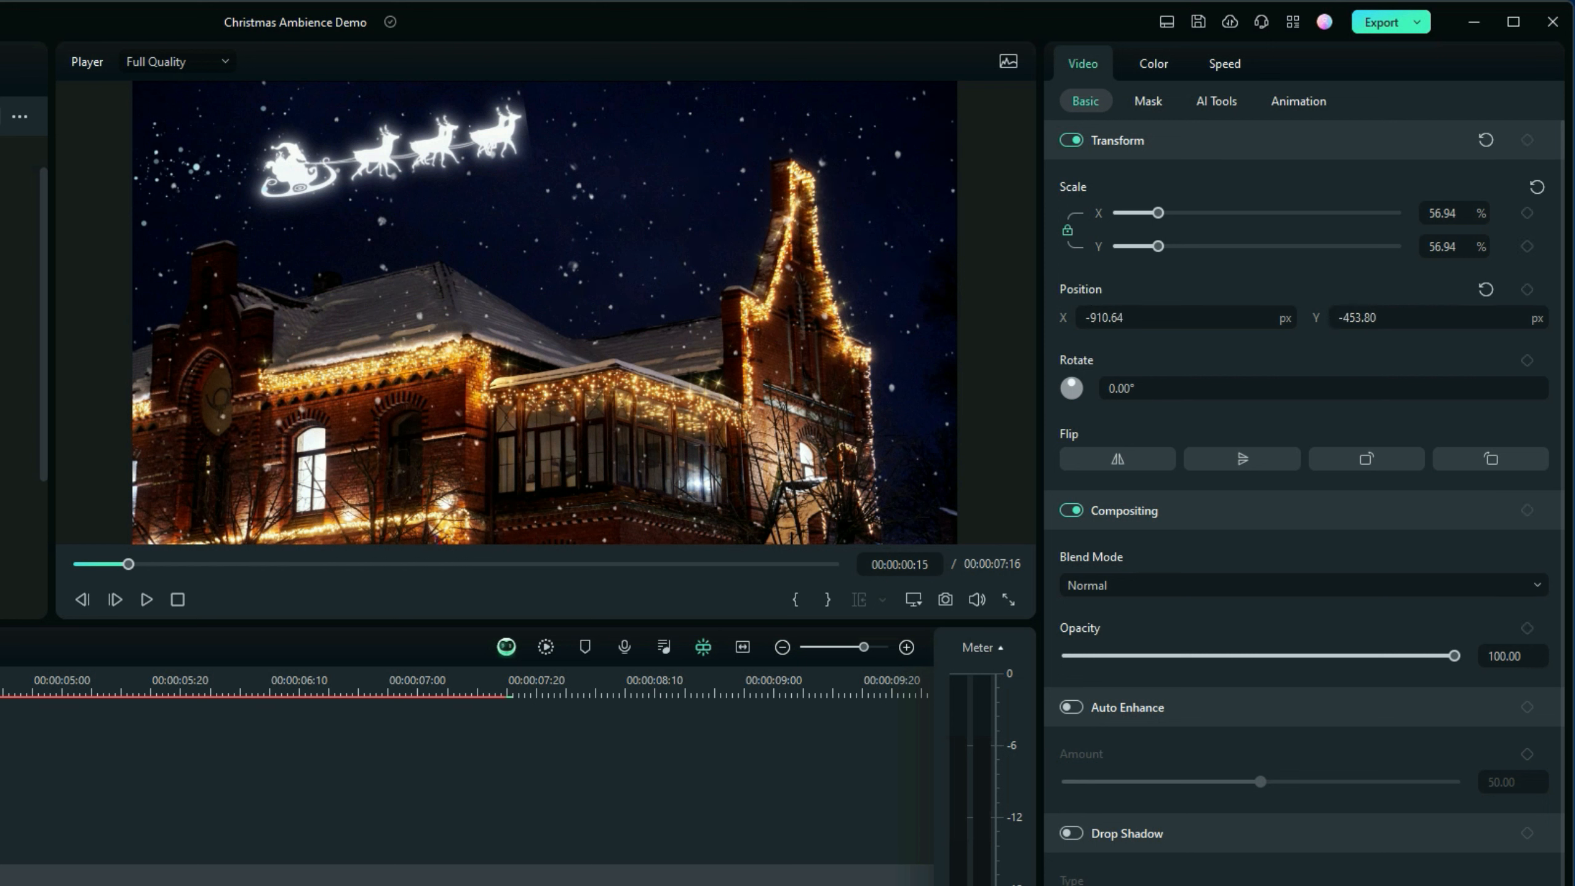
click(546, 654)
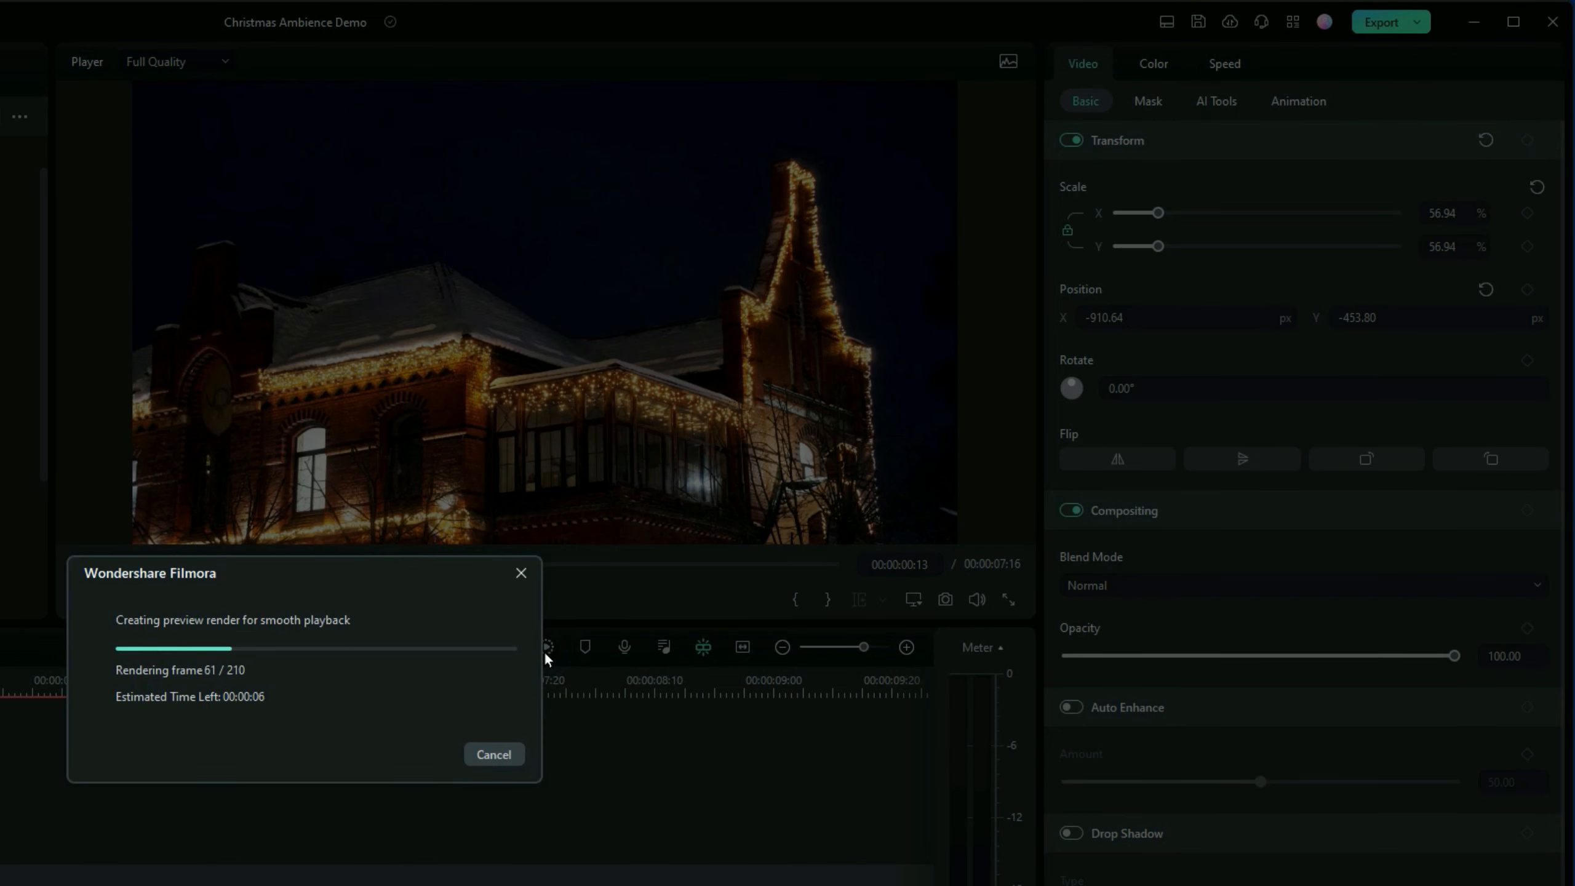
key(space)
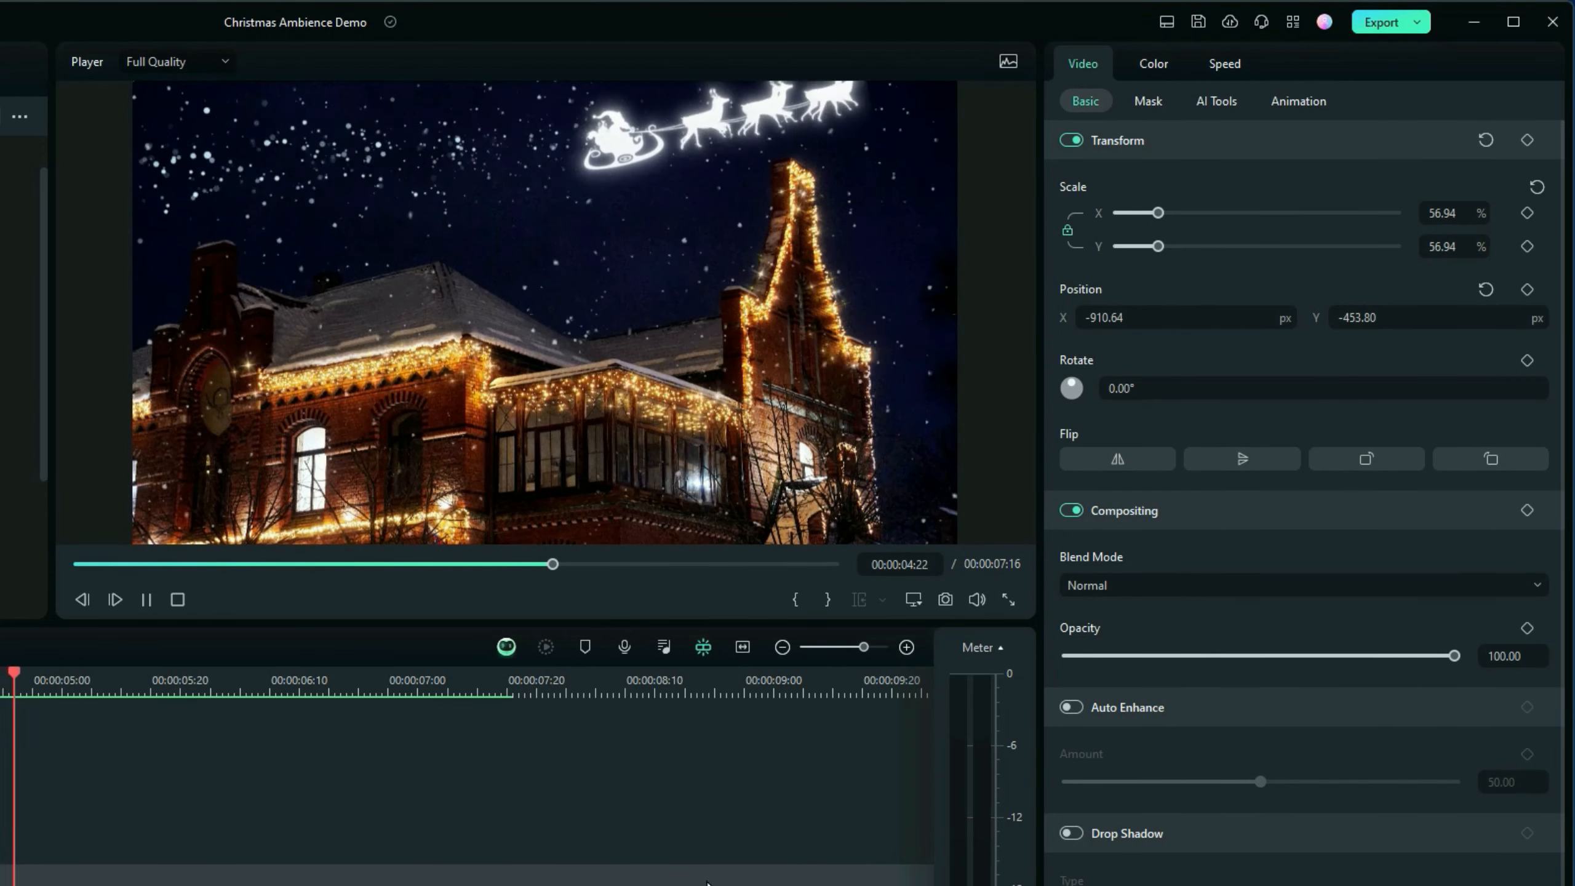
key(space)
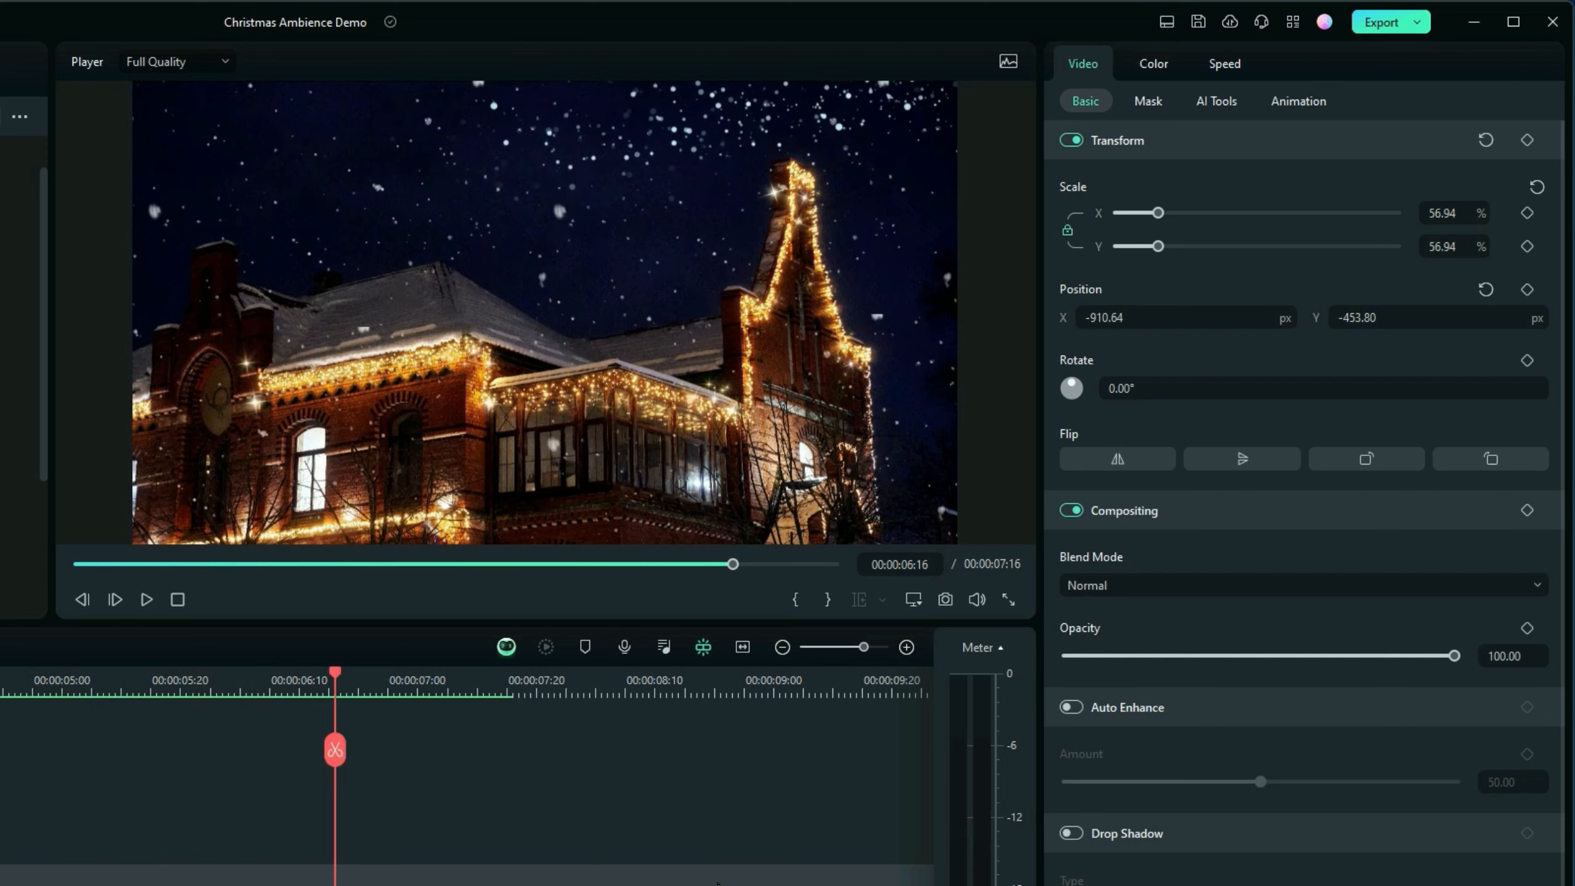
drag(336, 673, 0, 673)
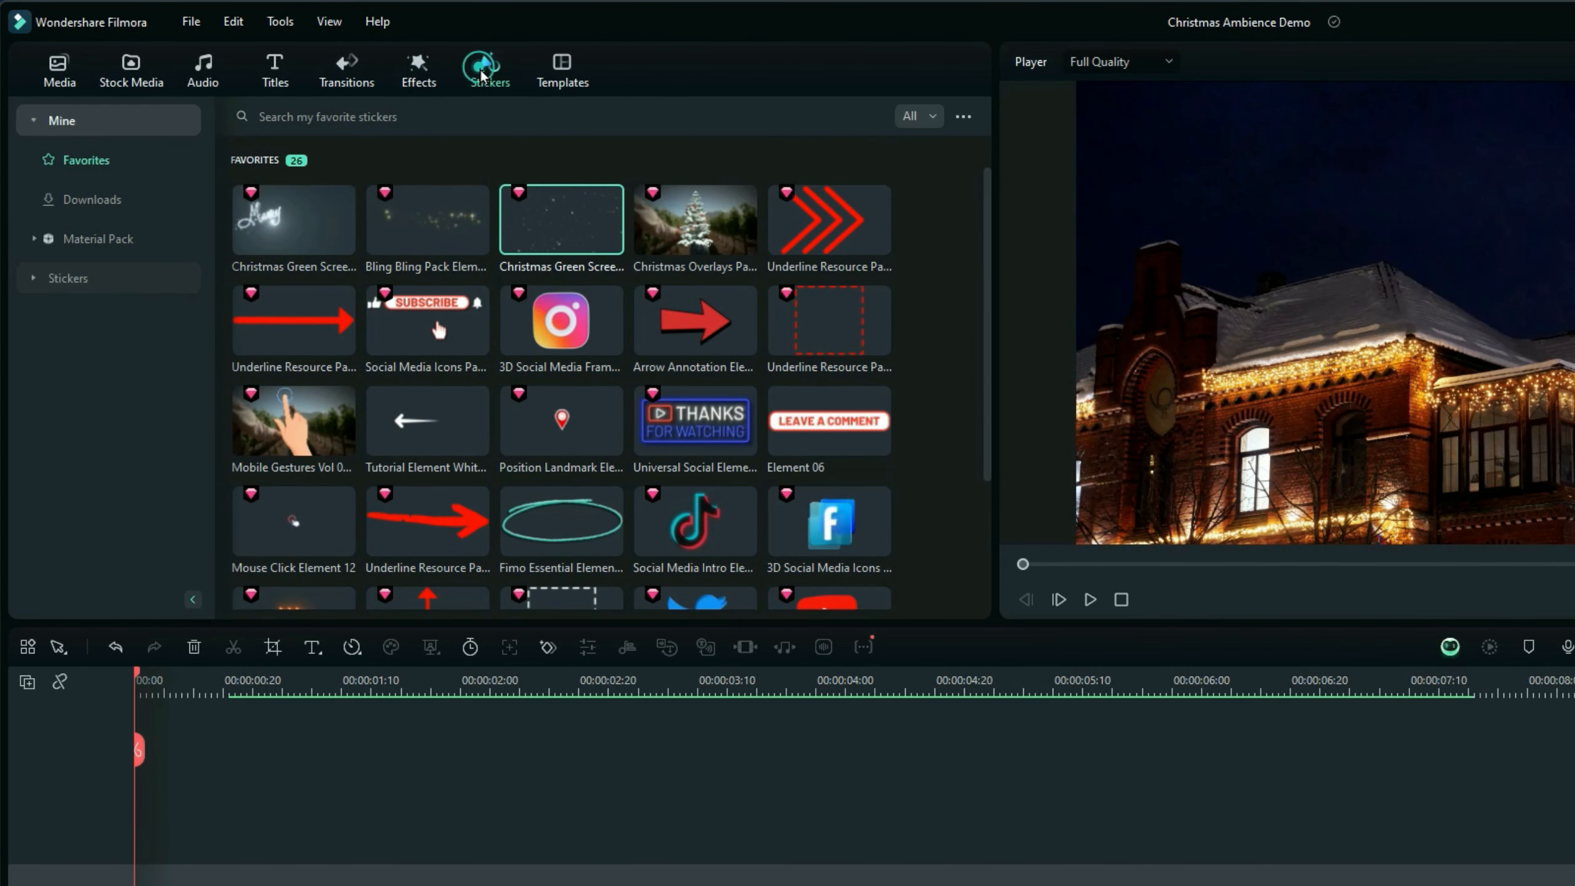
Search the full sticker library for christmas and go back to the sticker category list
click(79, 286)
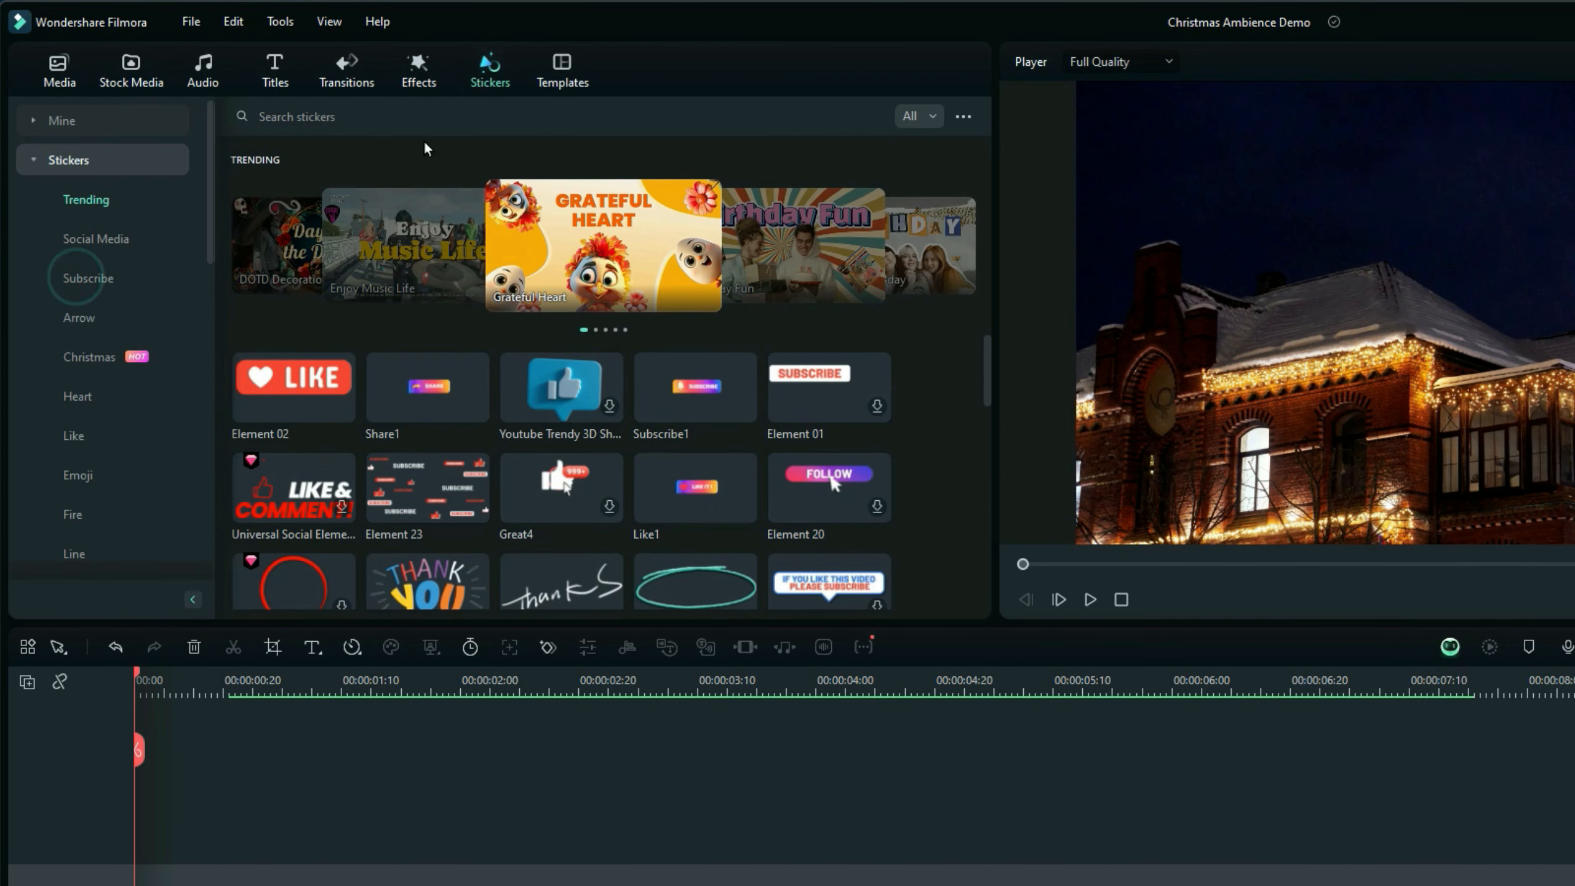
click(377, 118)
text(chr)
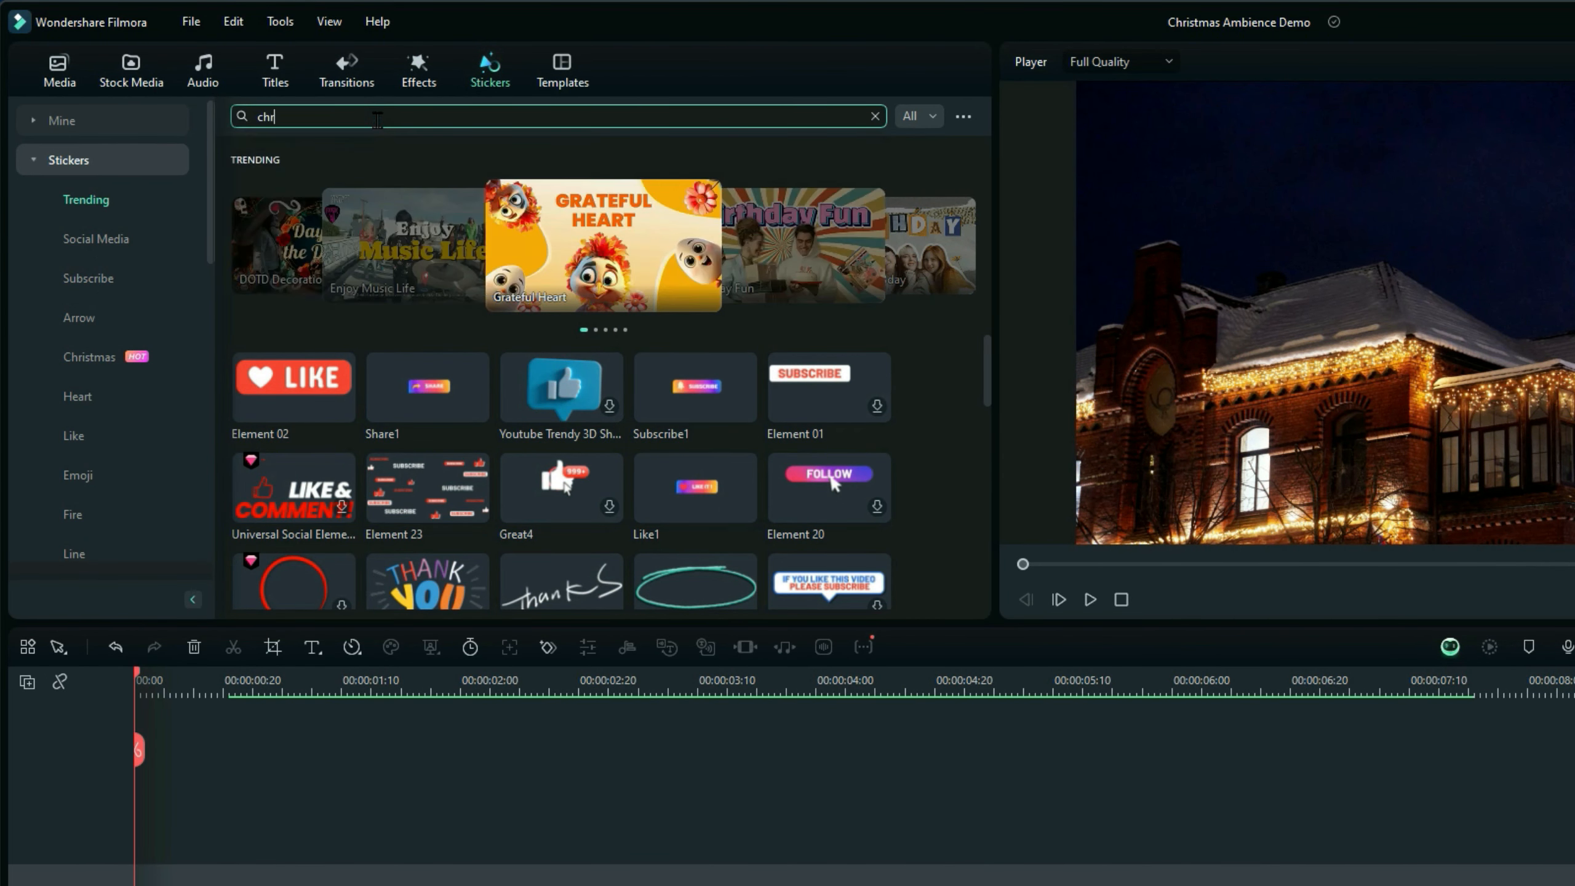
text(istmas)
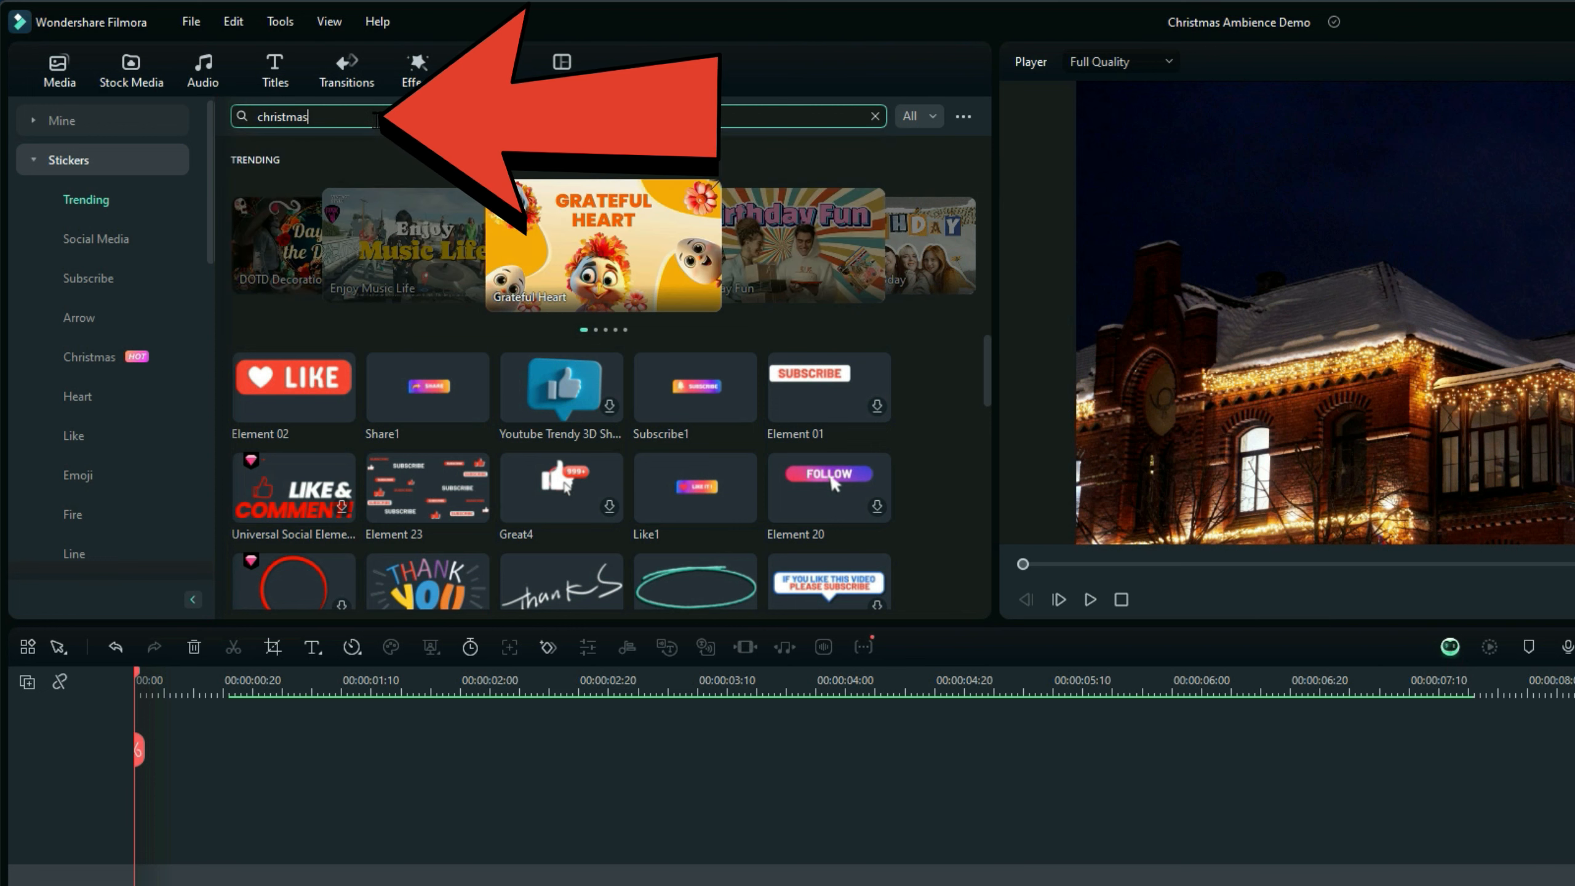
key(Return)
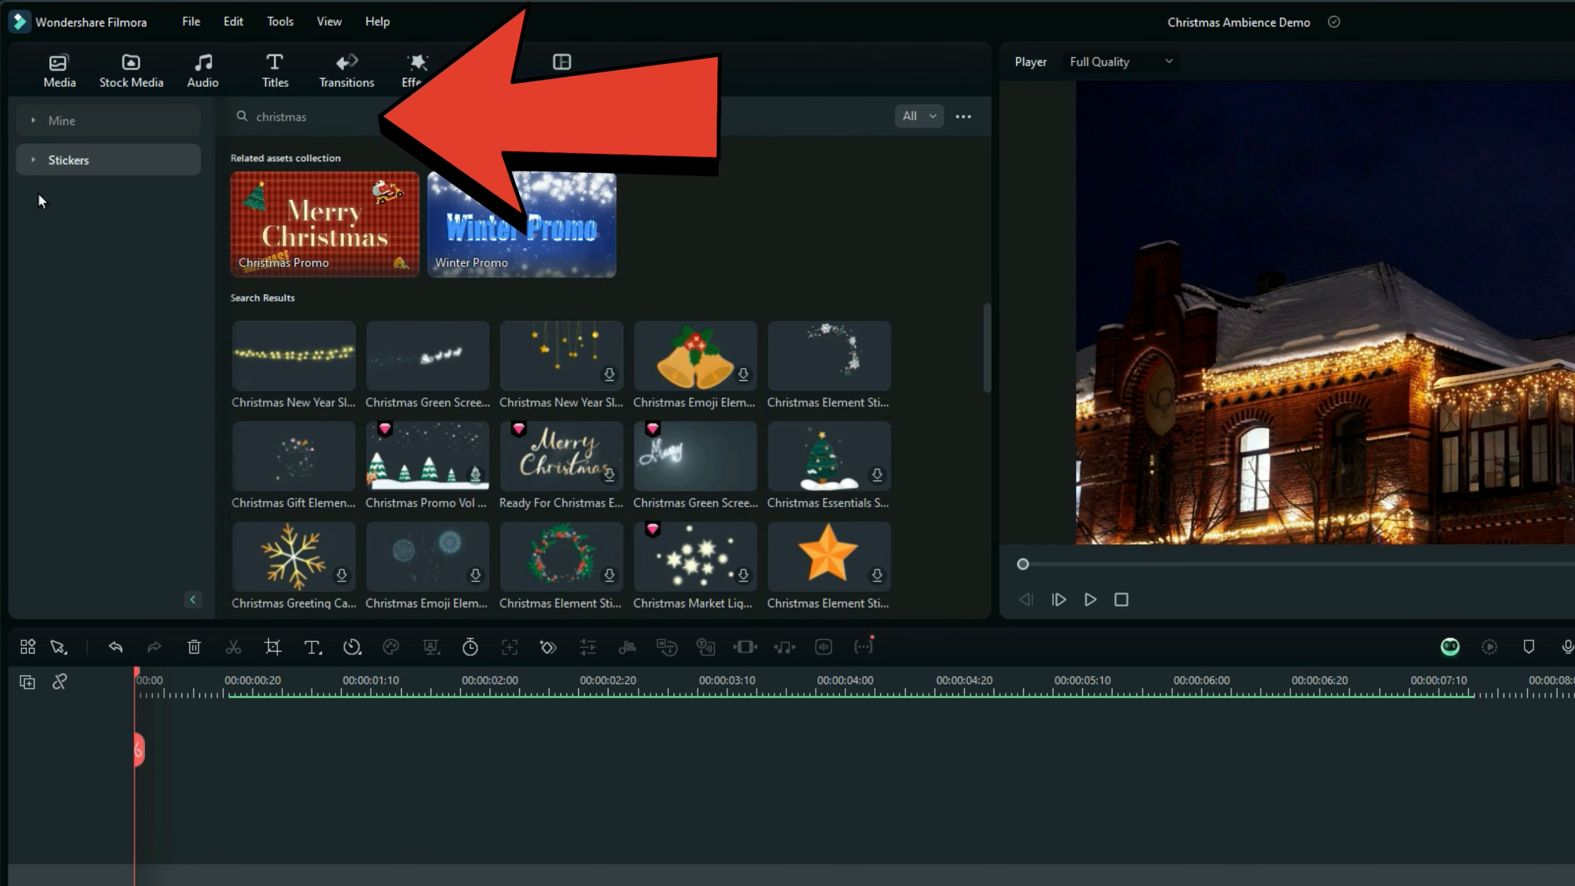
click(32, 160)
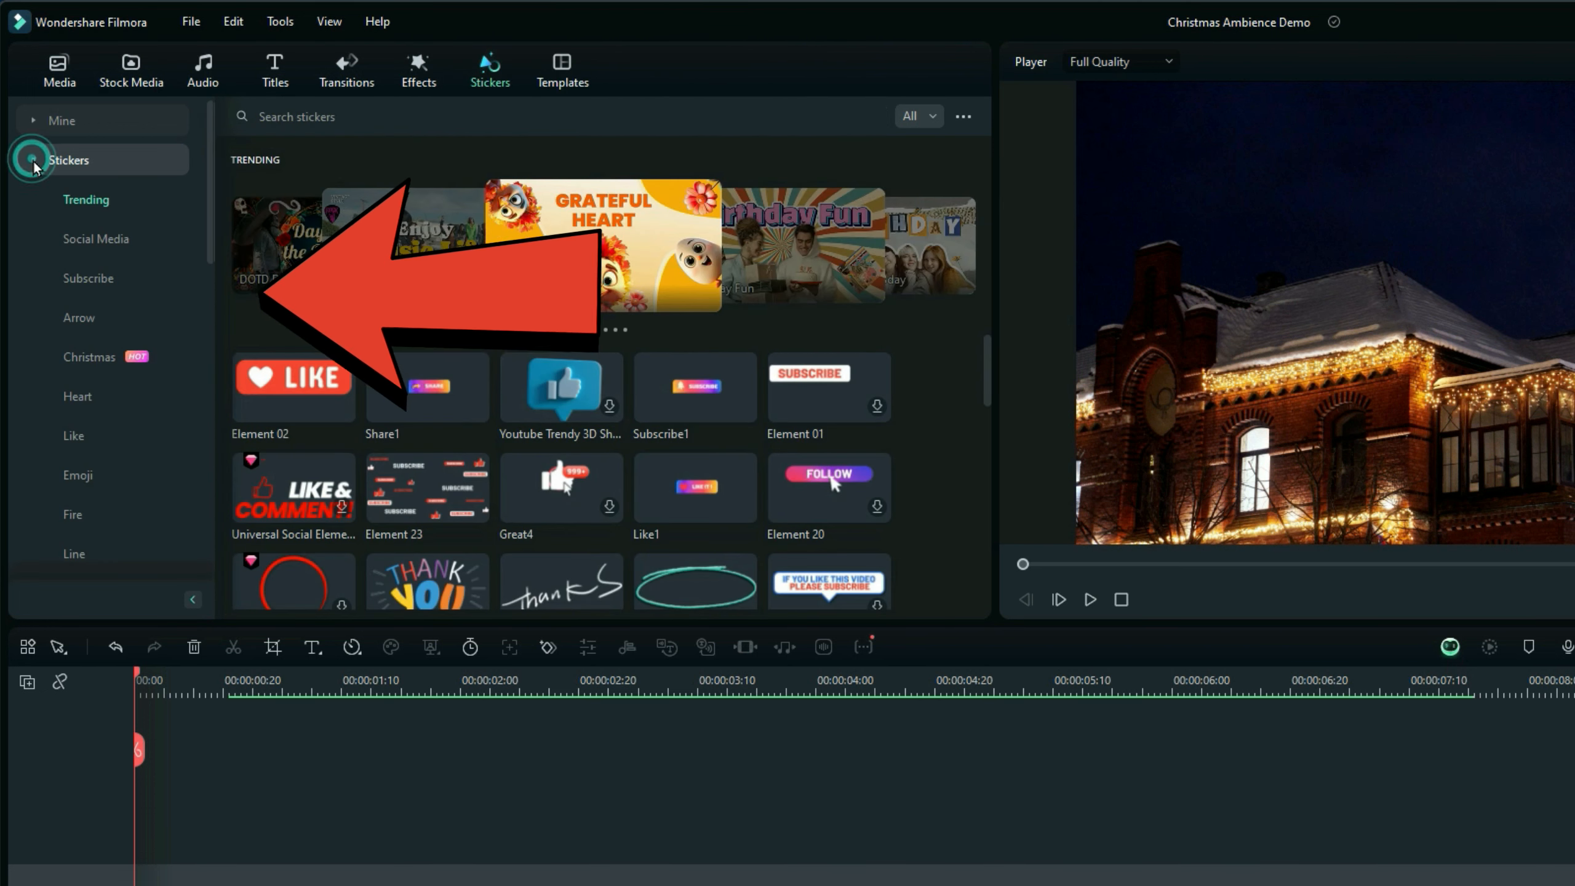
Browse the Christmas sticker category and switch to the favorite stickers
click(90, 357)
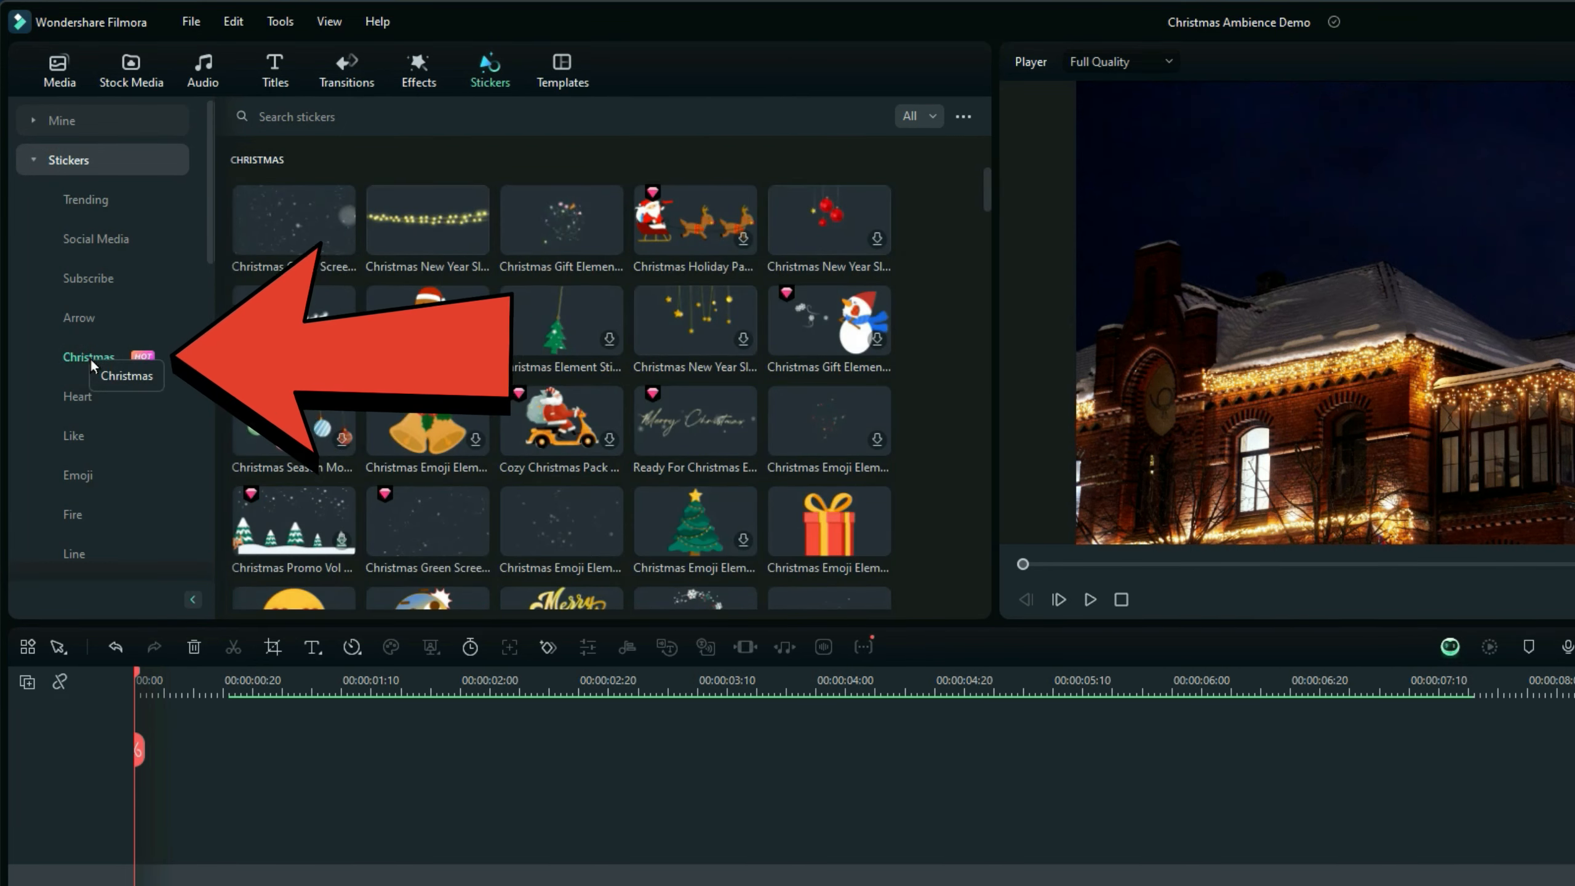
mouse_move(985, 187)
mouse_down()
mouse_move(971, 266)
mouse_move(977, 163)
mouse_up()
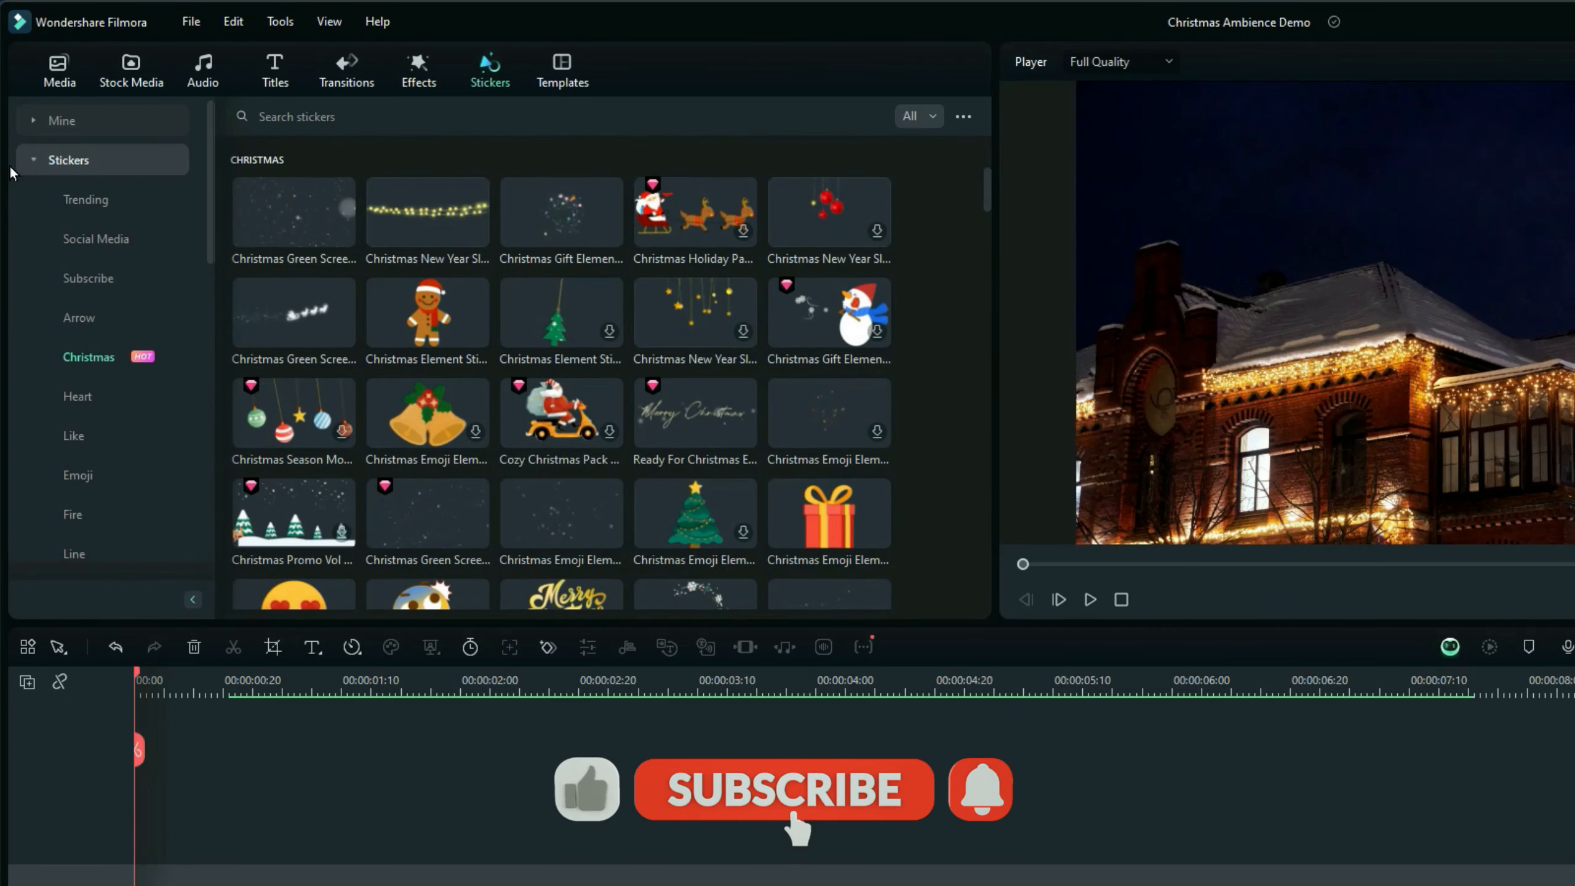
click(32, 159)
click(36, 124)
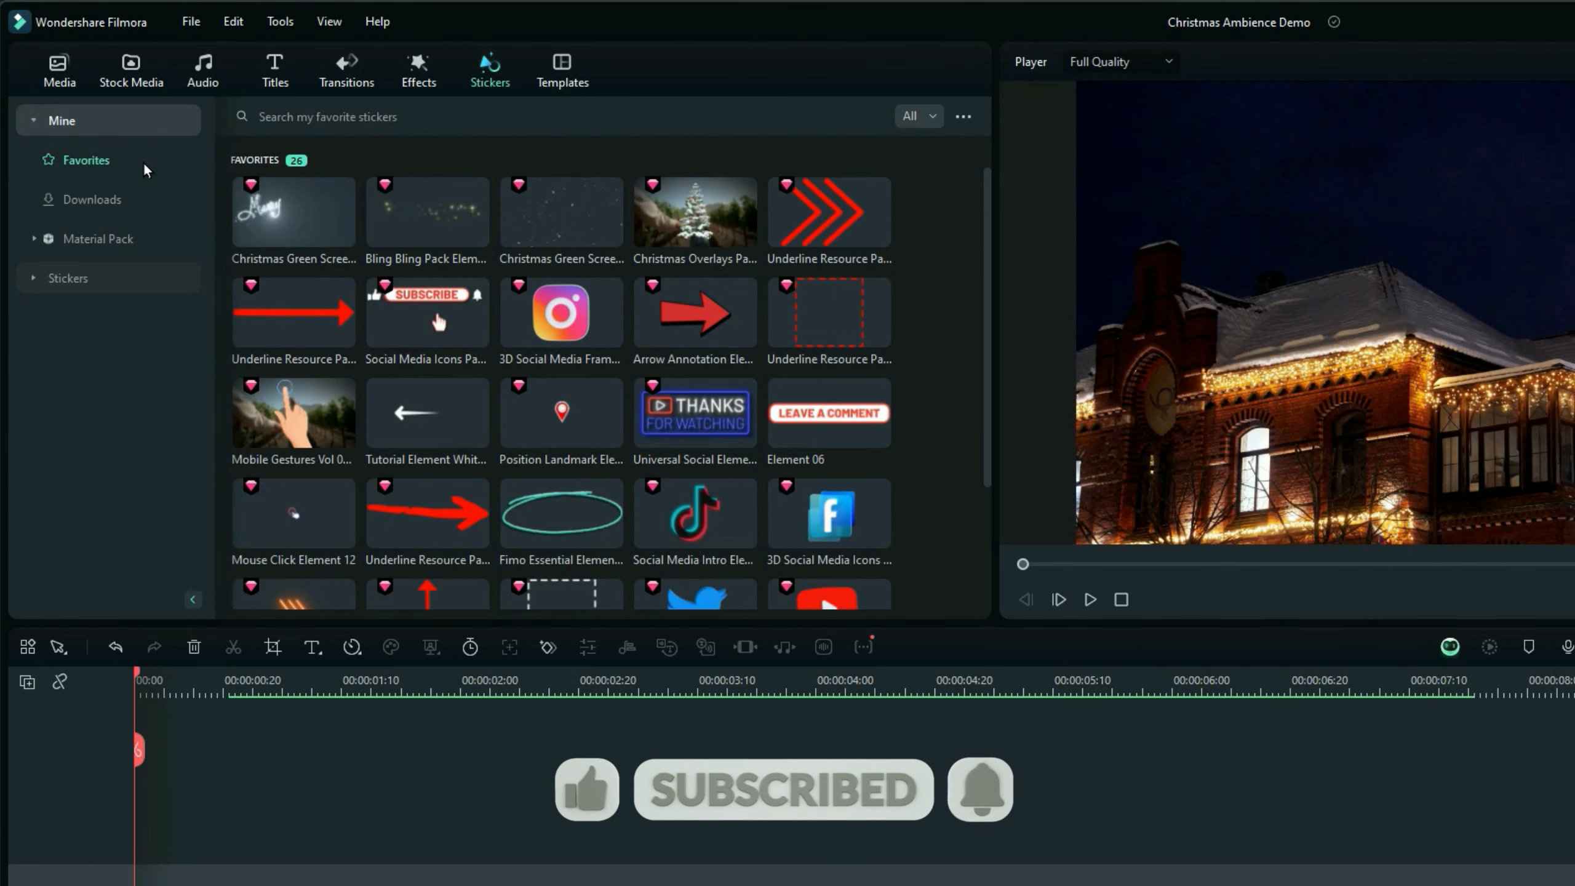
Place the favorite sparkling Merry lettering sticker at the timeline start on a new track above the snow clips, and preview it
click(239, 241)
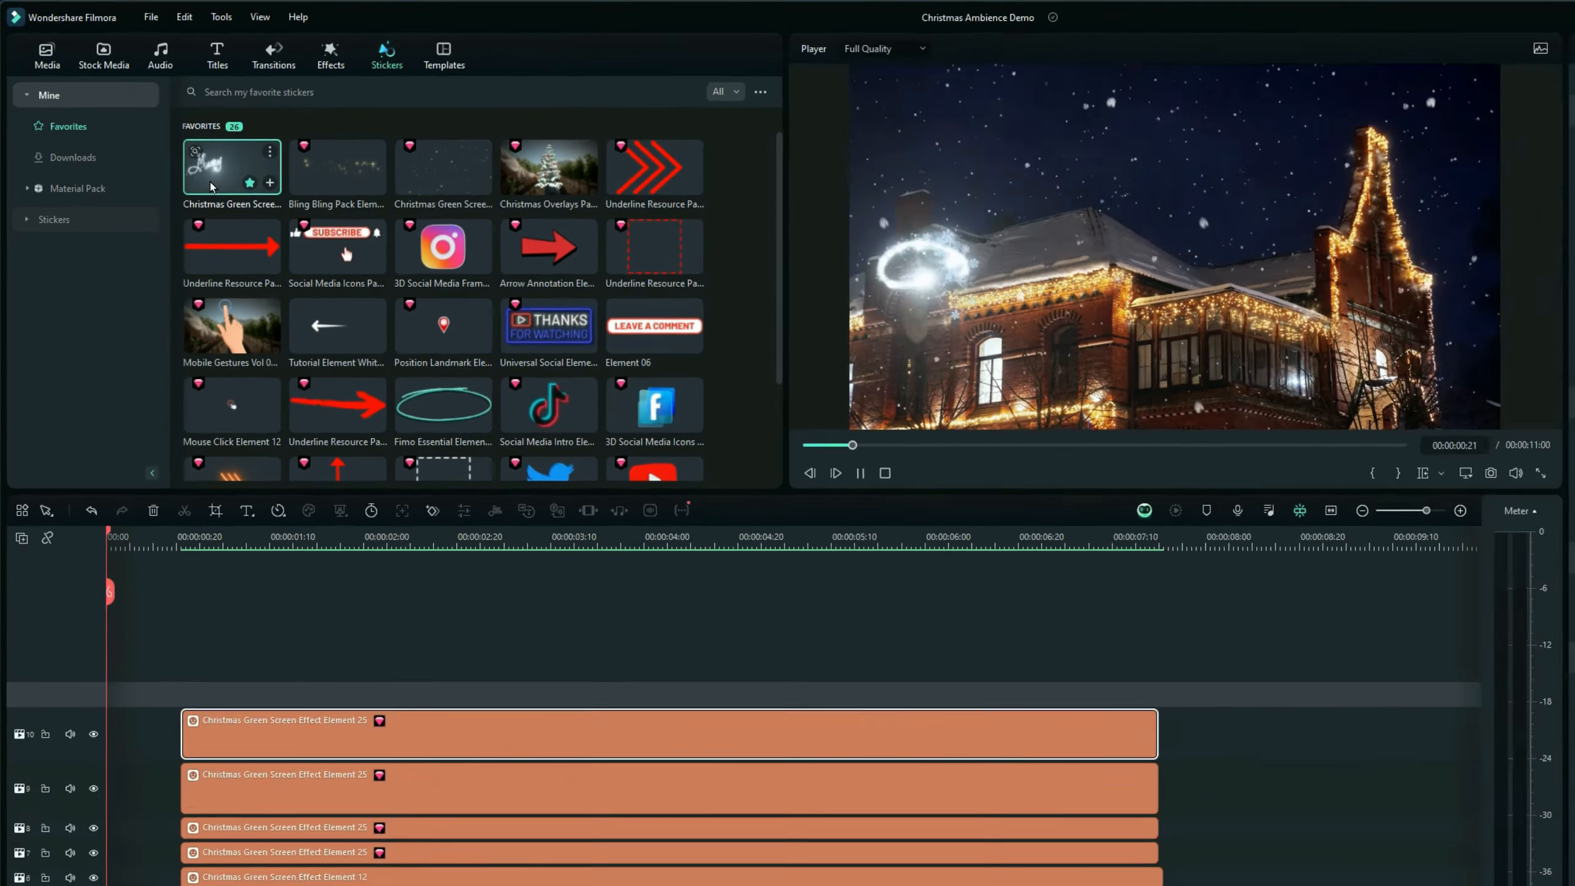
drag(238, 236, 94, 543)
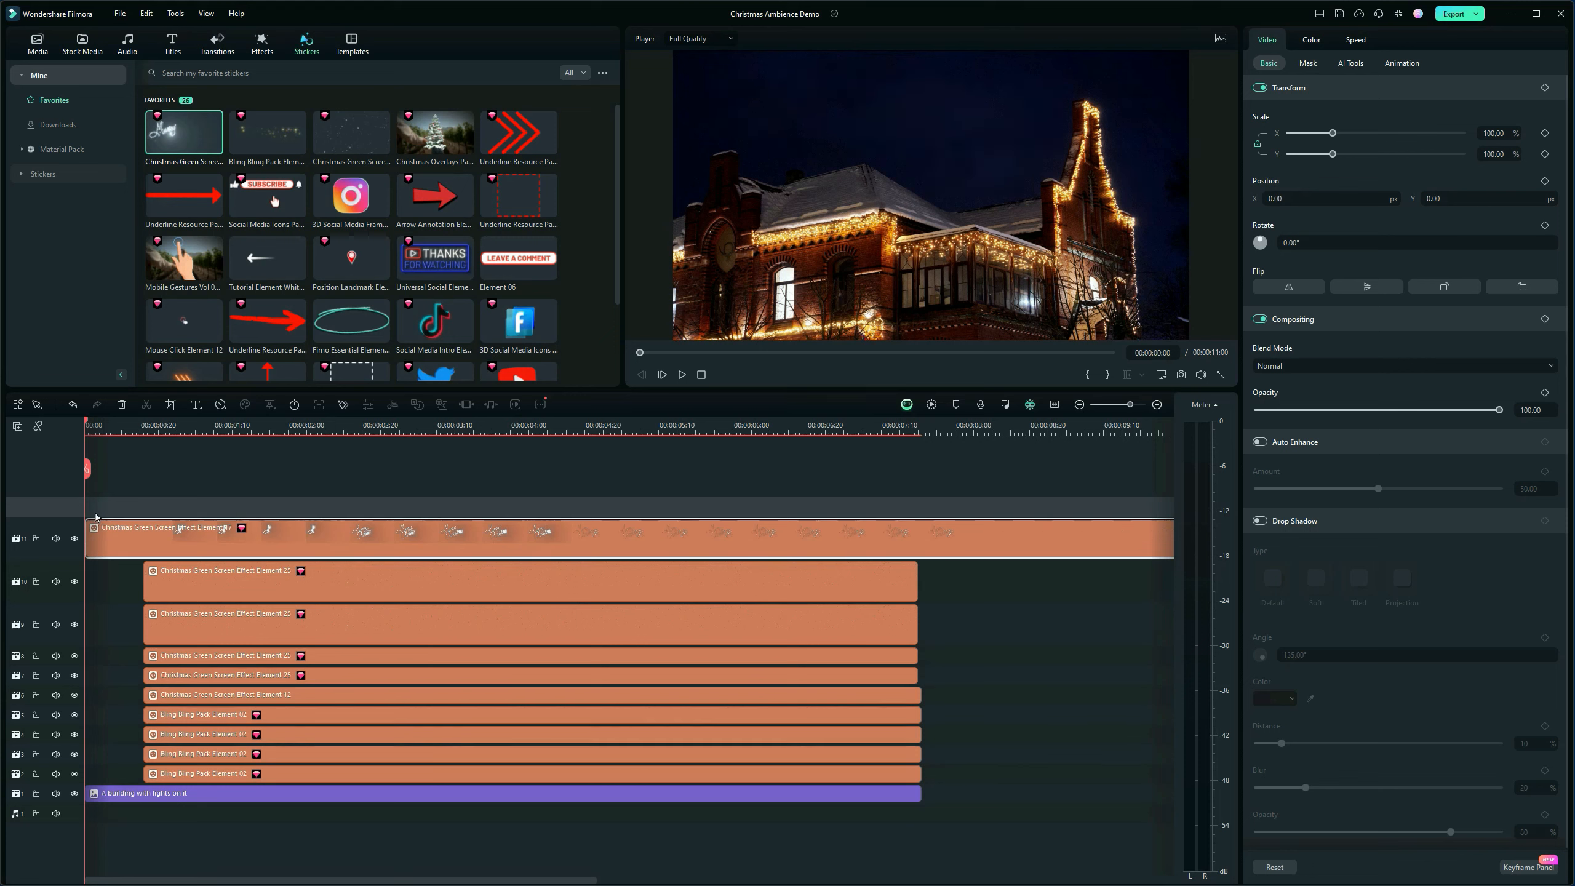
key(space)
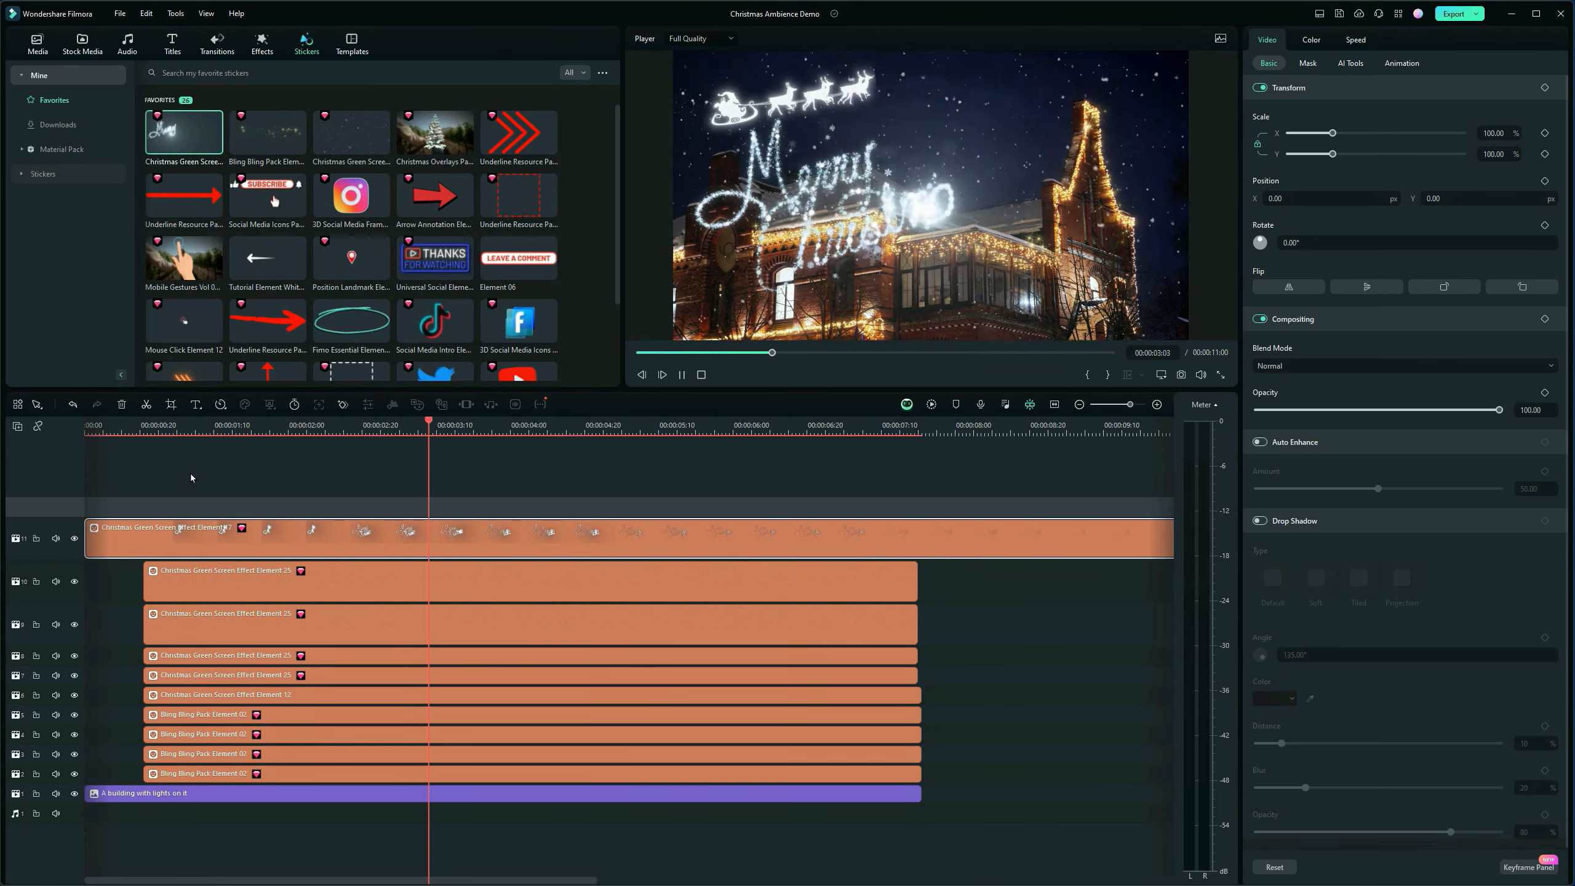
key(space)
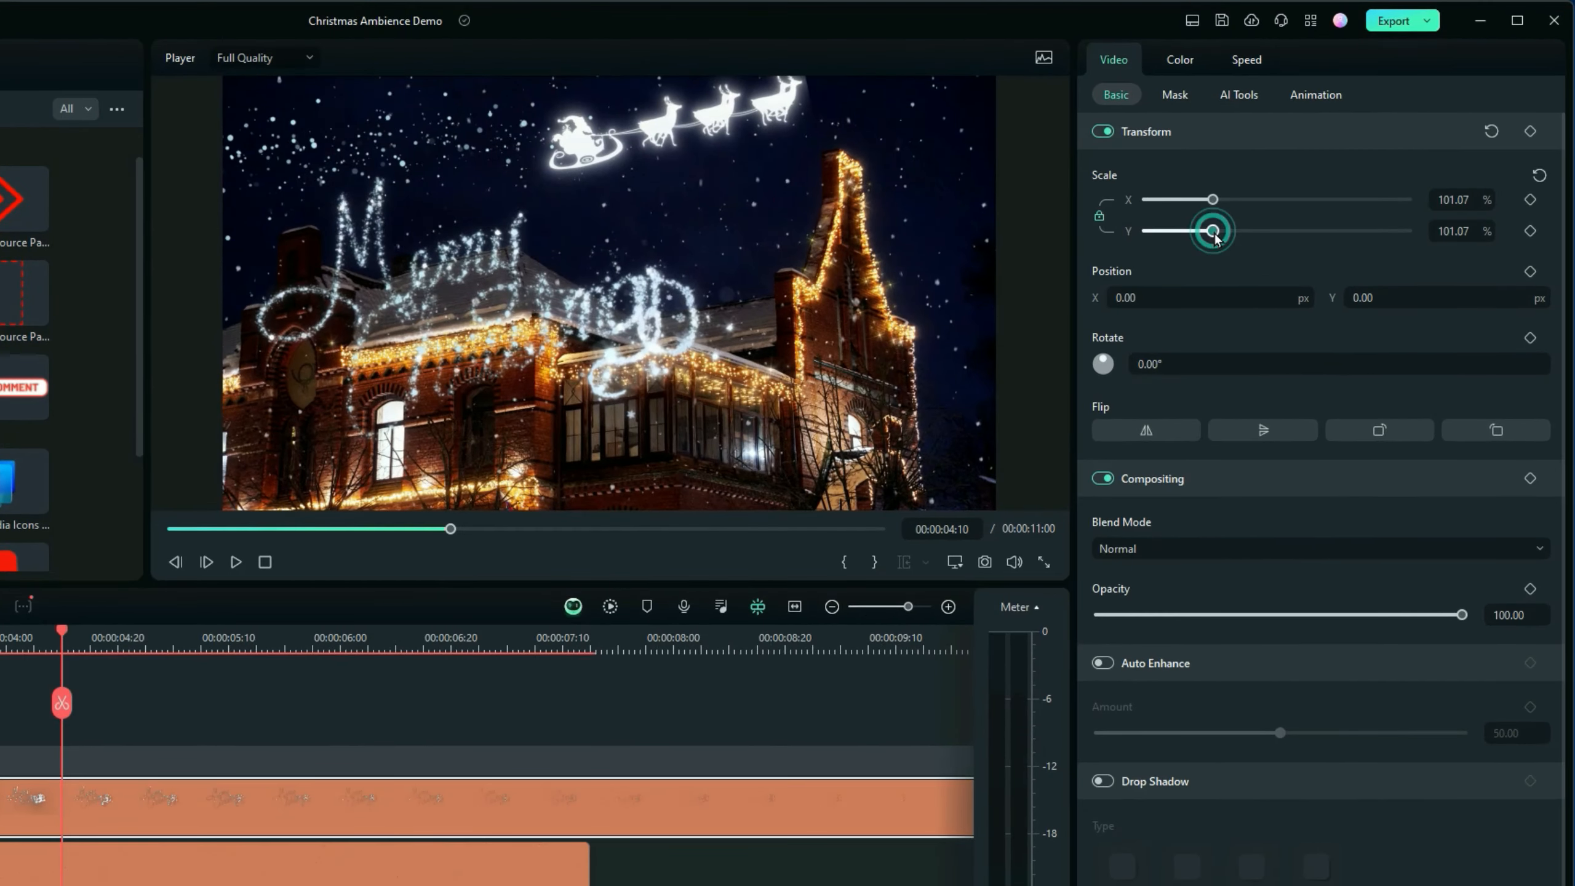
Scale the sparkling lettering sticker to 140.93% and shift it horizontally to X 464.00
drag(1333, 154, 1347, 157)
drag(1234, 235, 1240, 234)
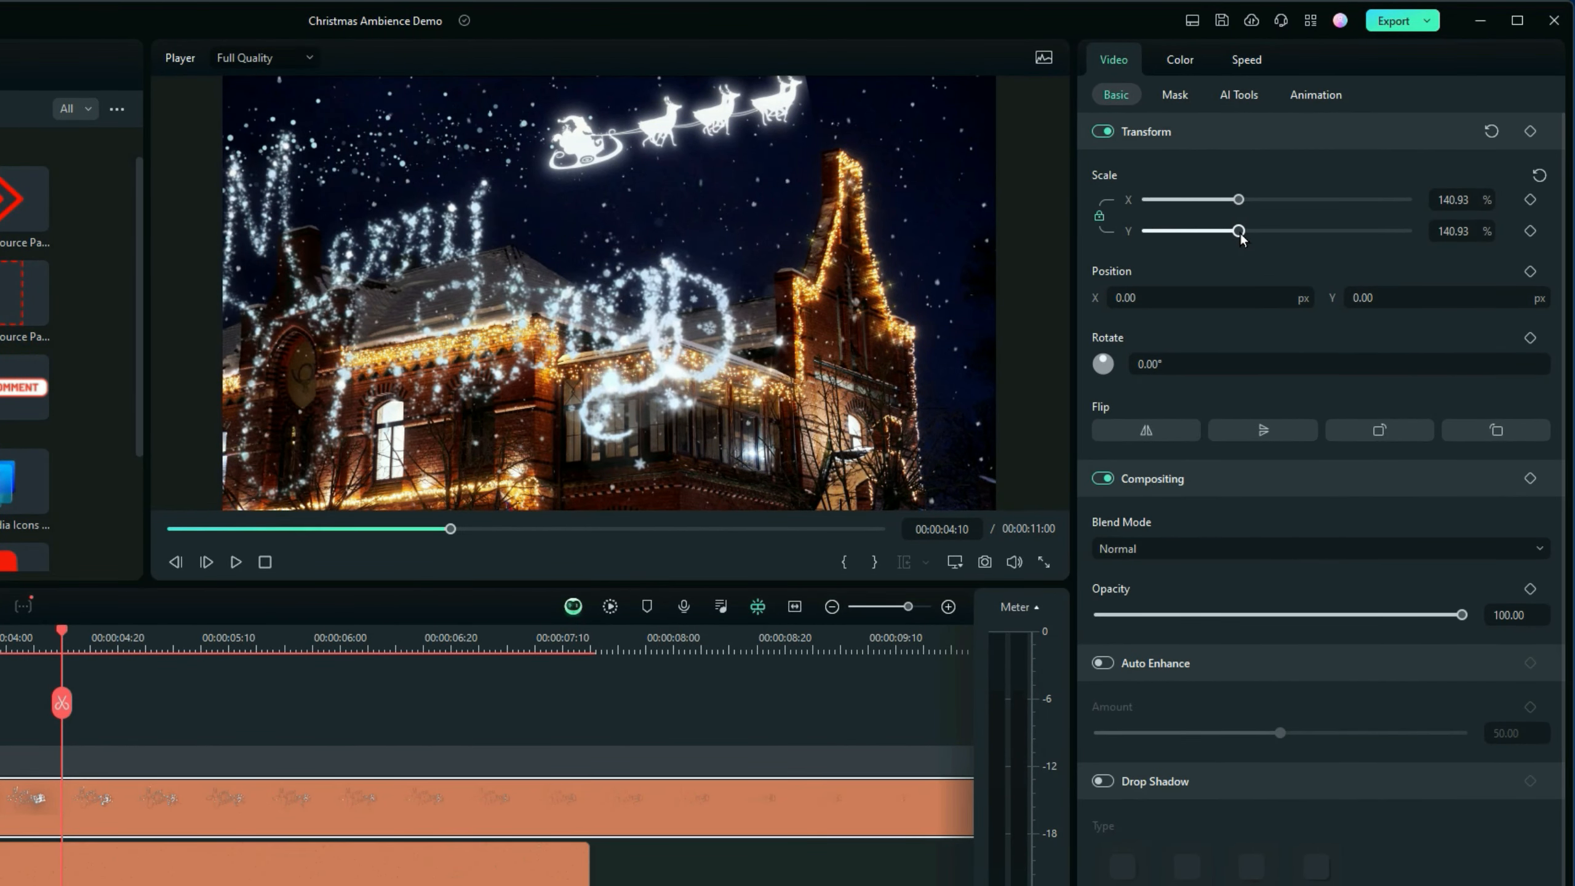
drag(1157, 302, 1445, 302)
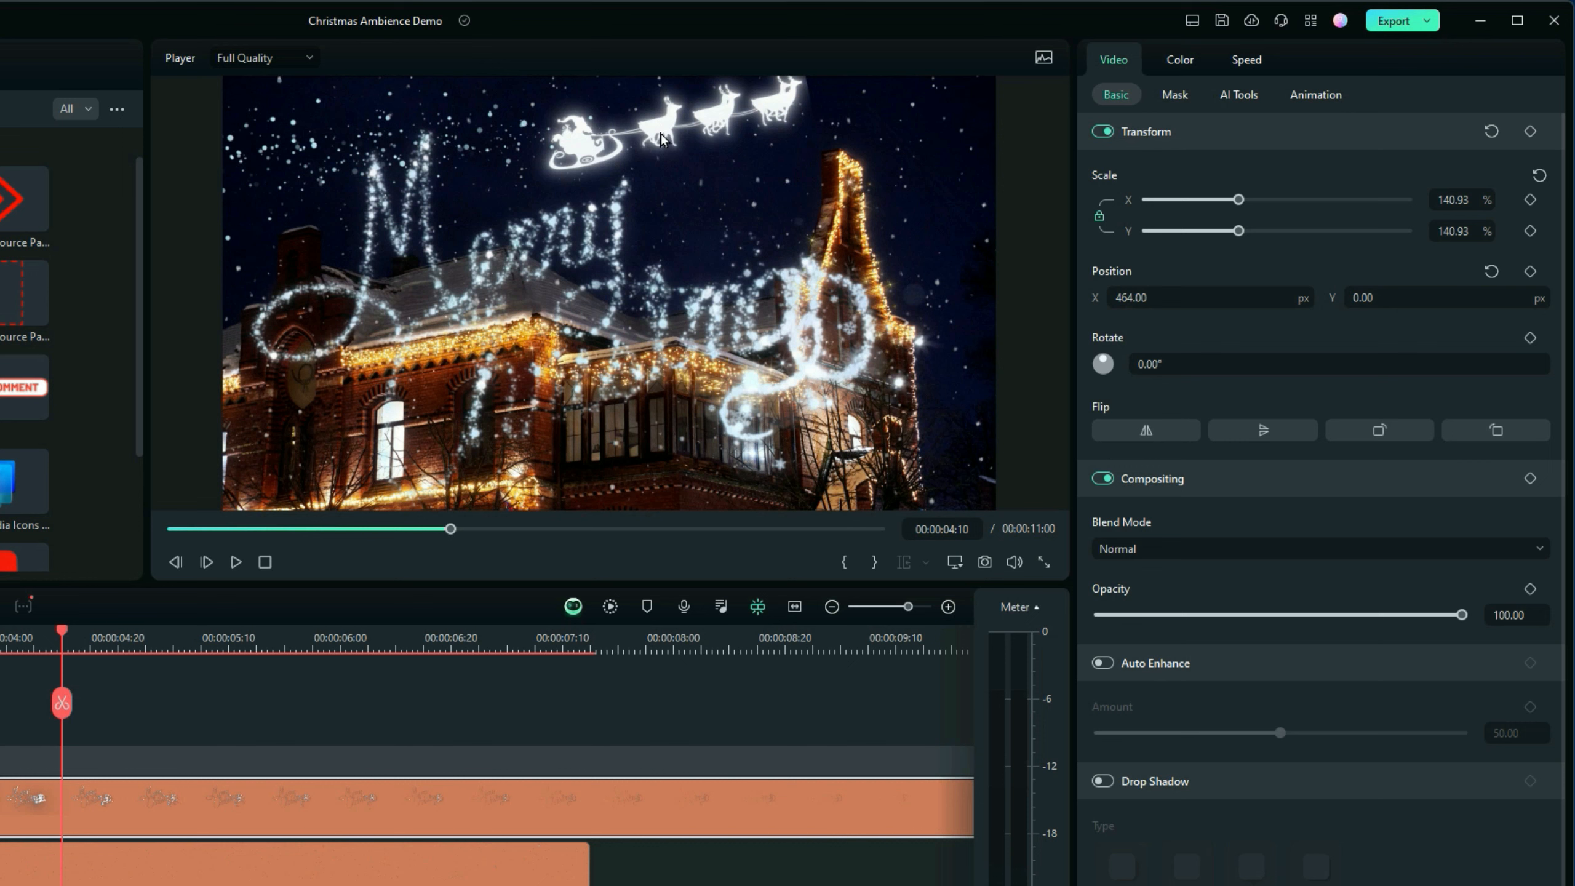
Select the sleigh clip on video track 6 and lock every other video track
click(67, 634)
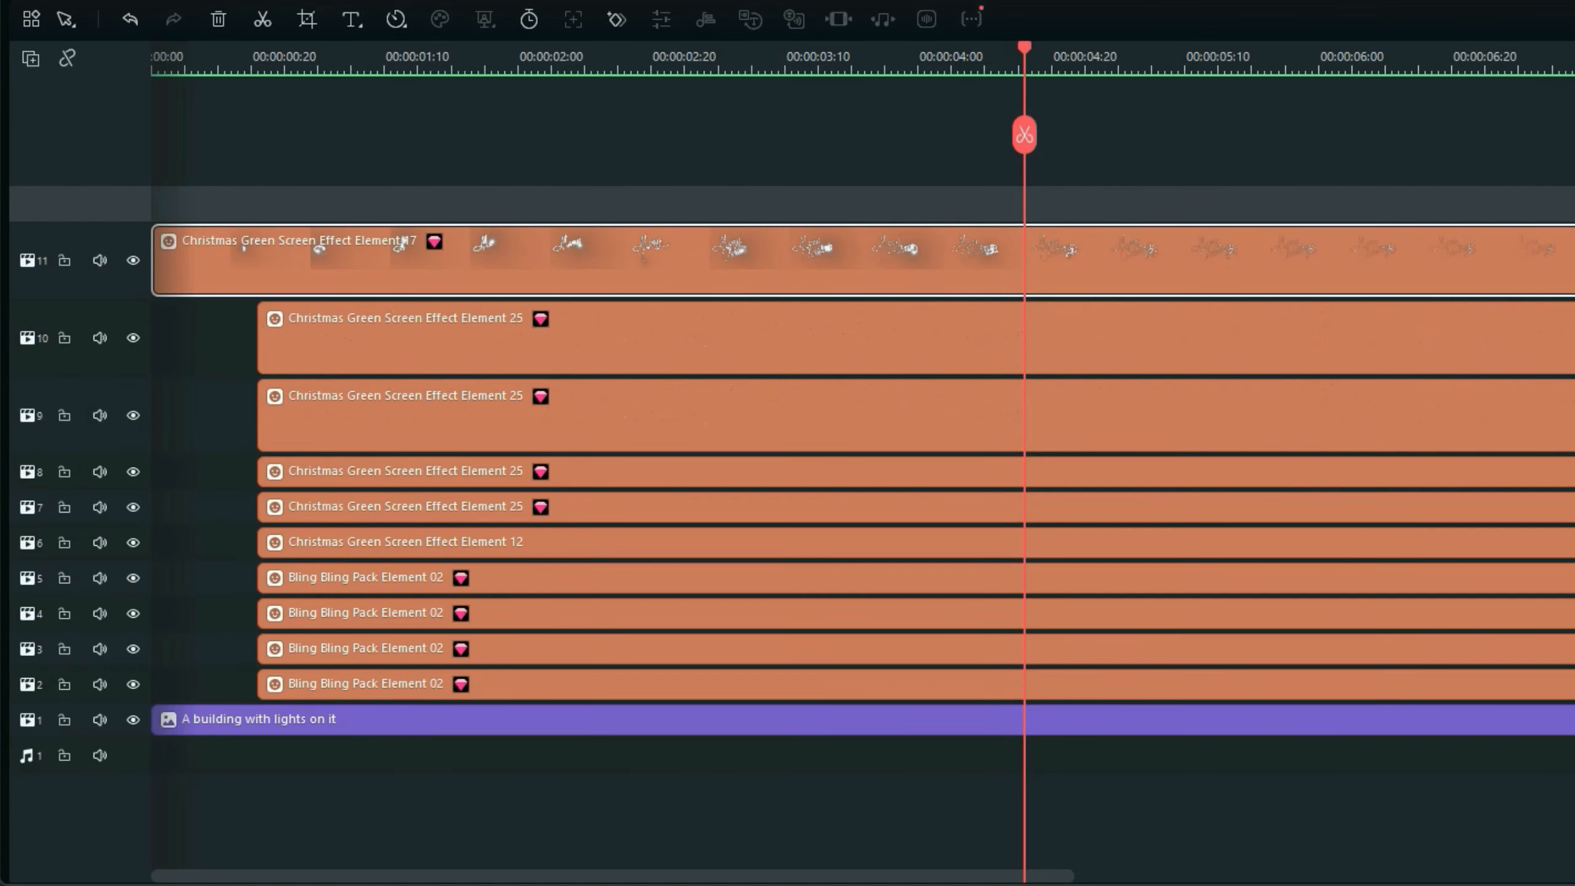
click(397, 543)
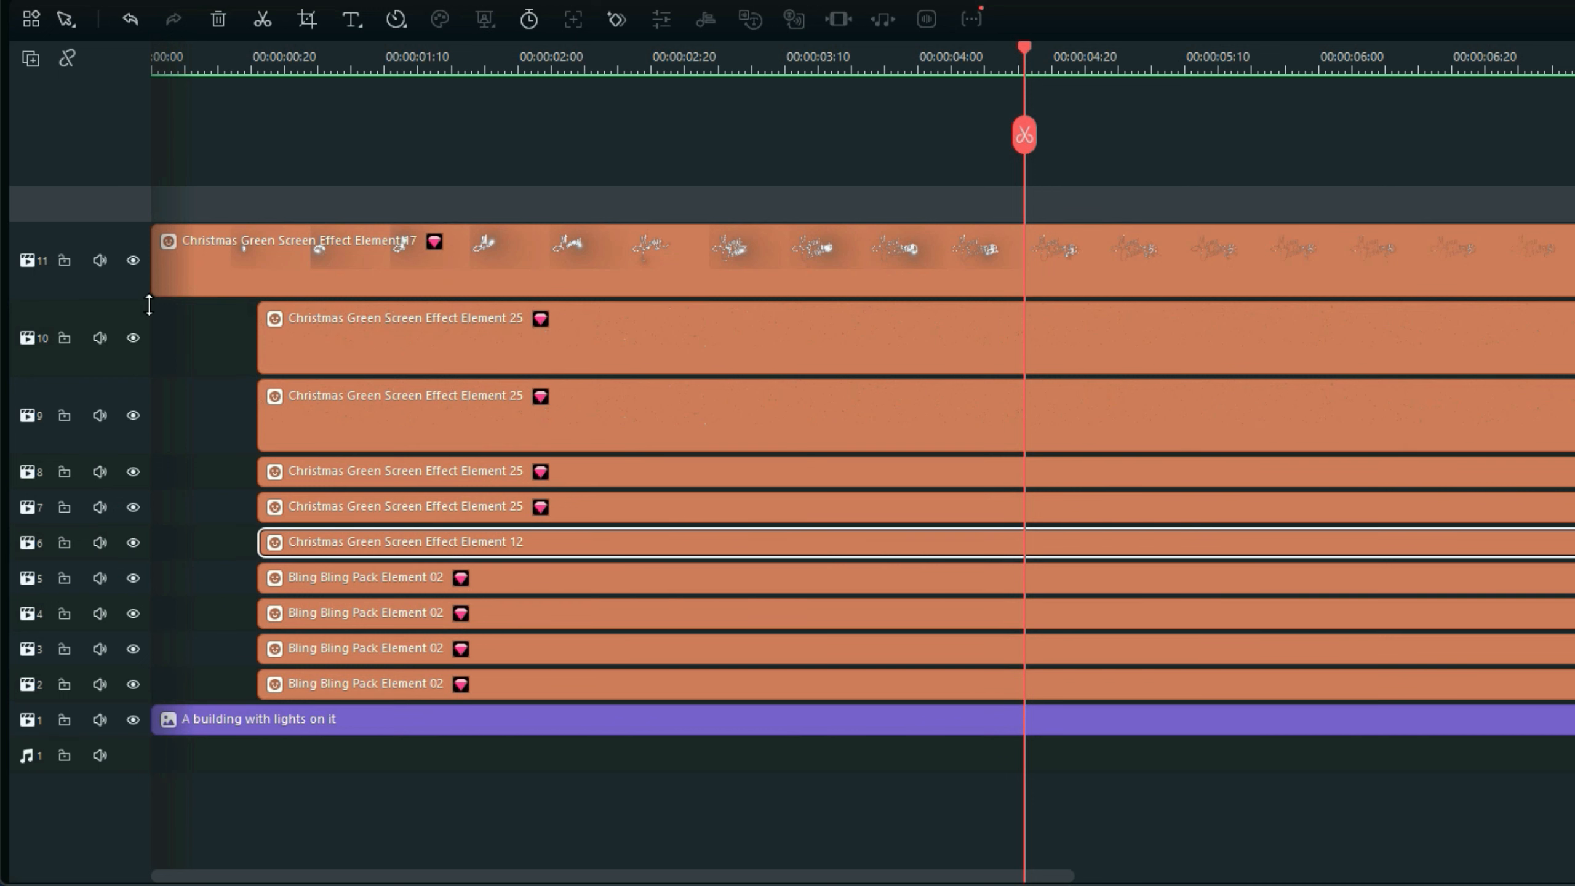
click(65, 261)
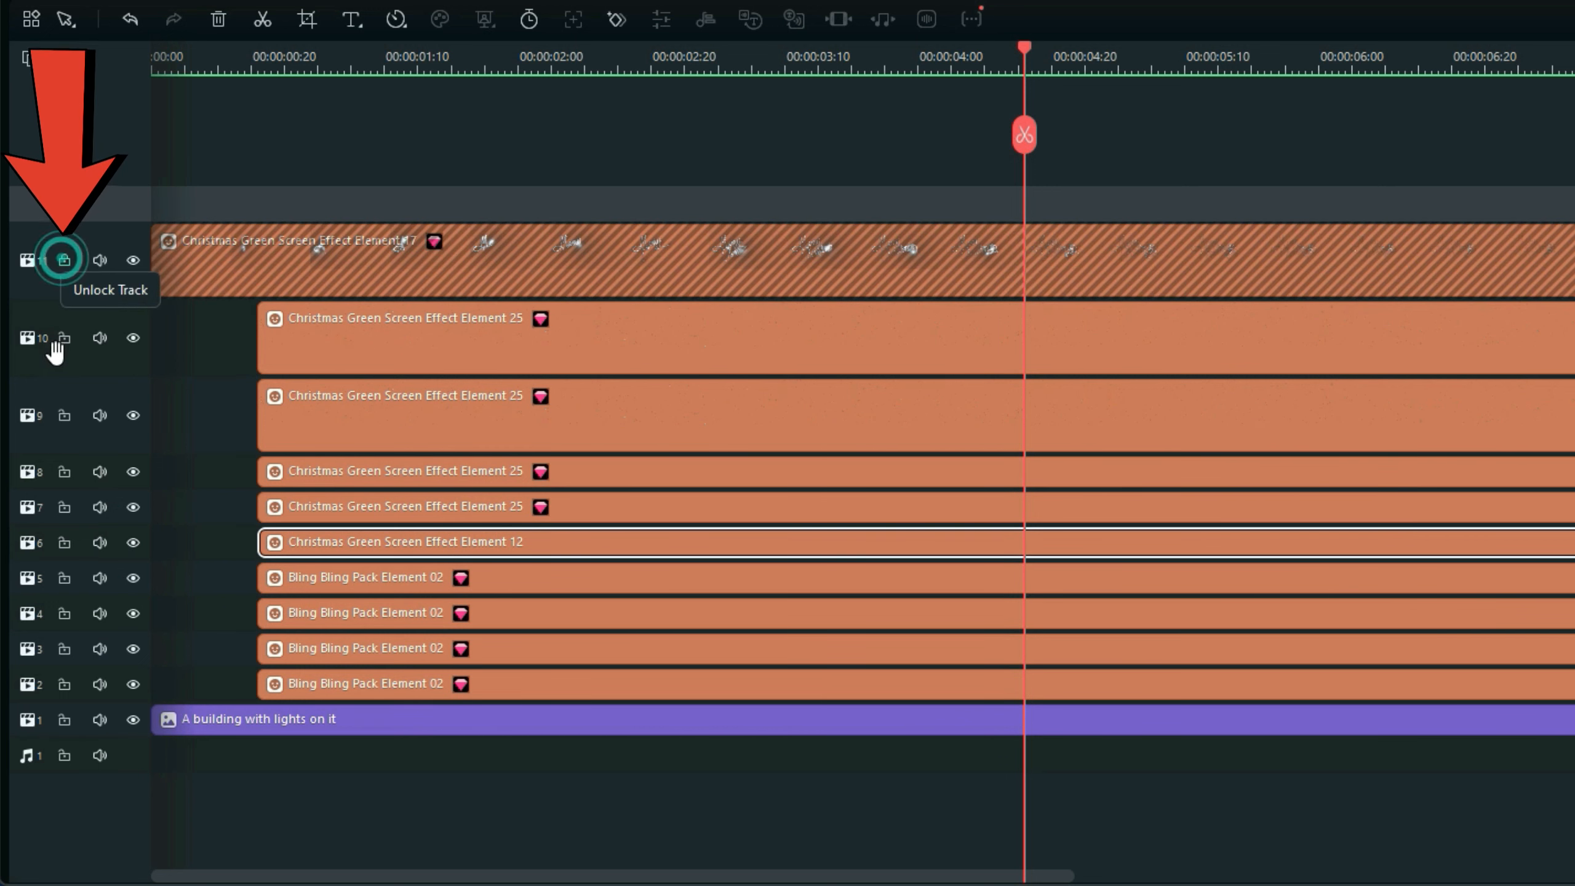
click(65, 338)
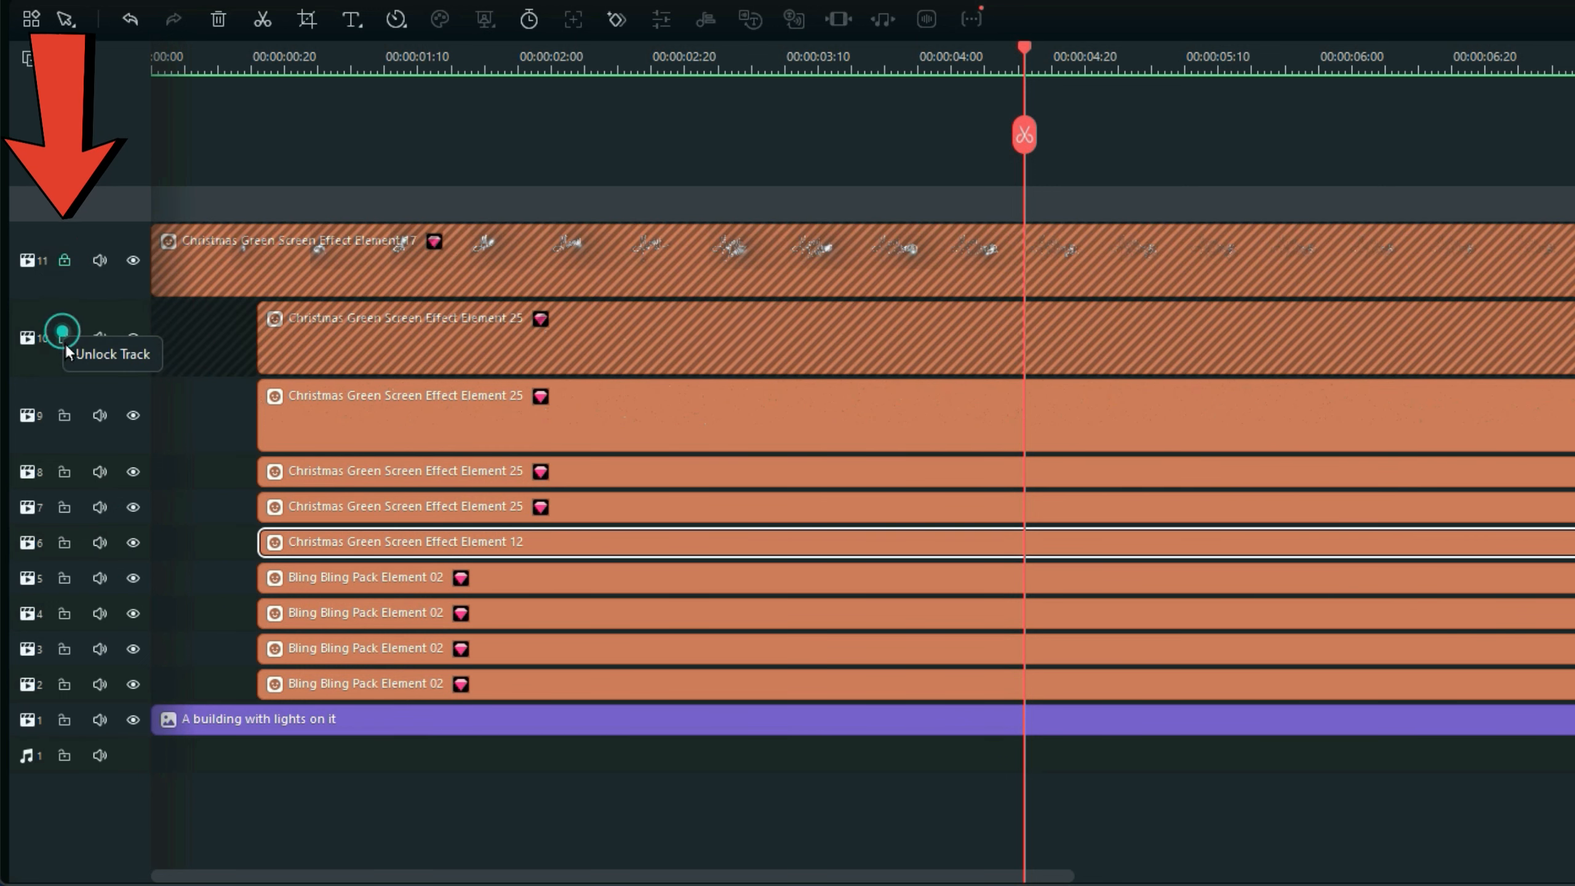
click(62, 415)
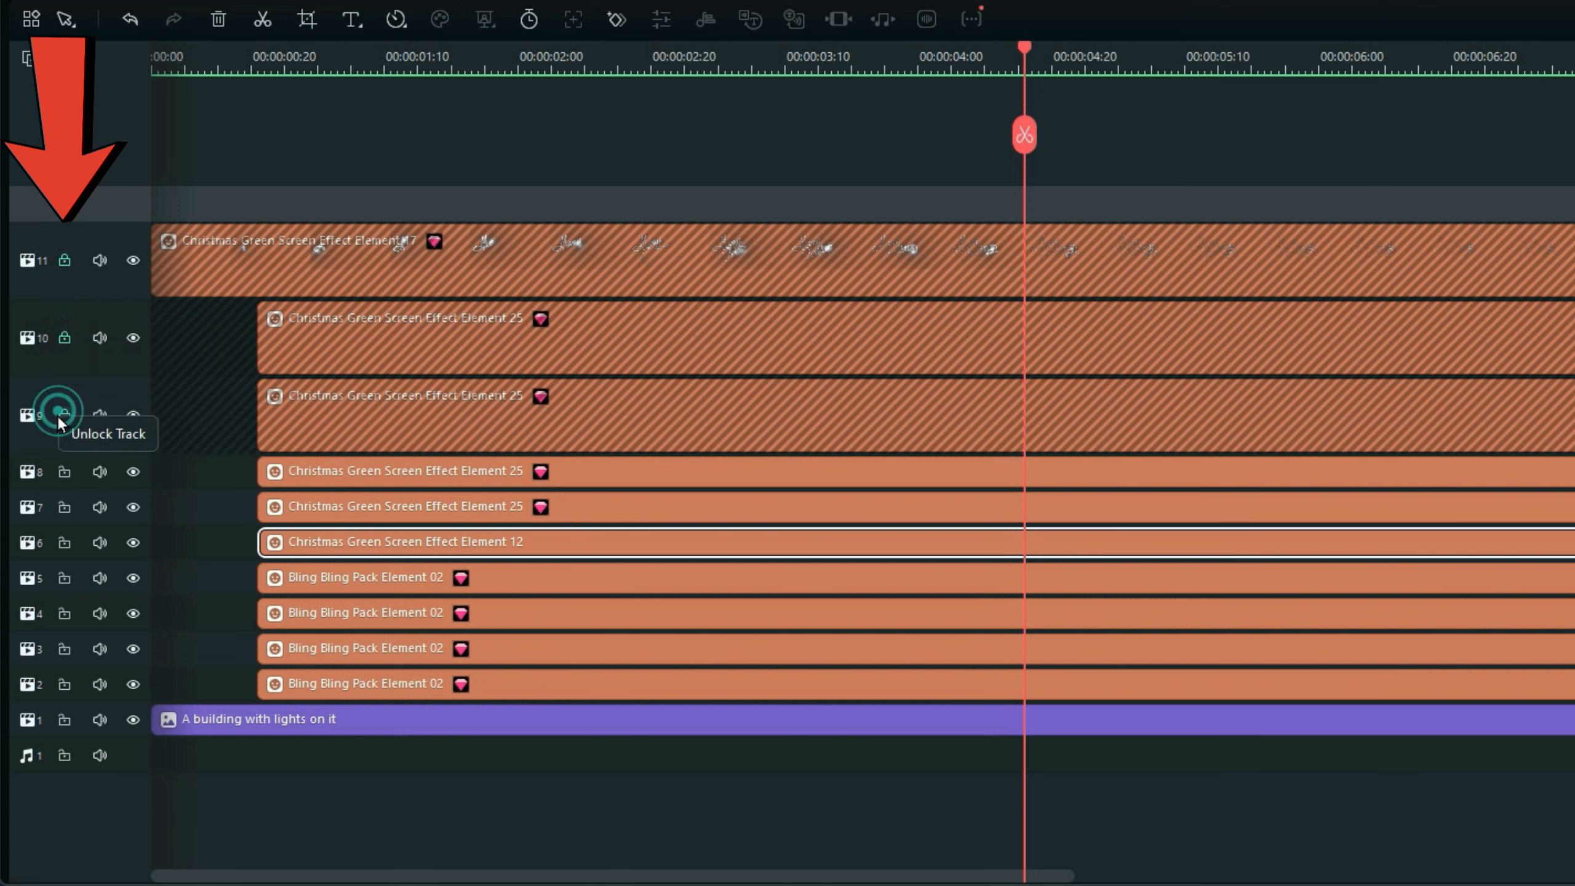
click(64, 473)
click(65, 507)
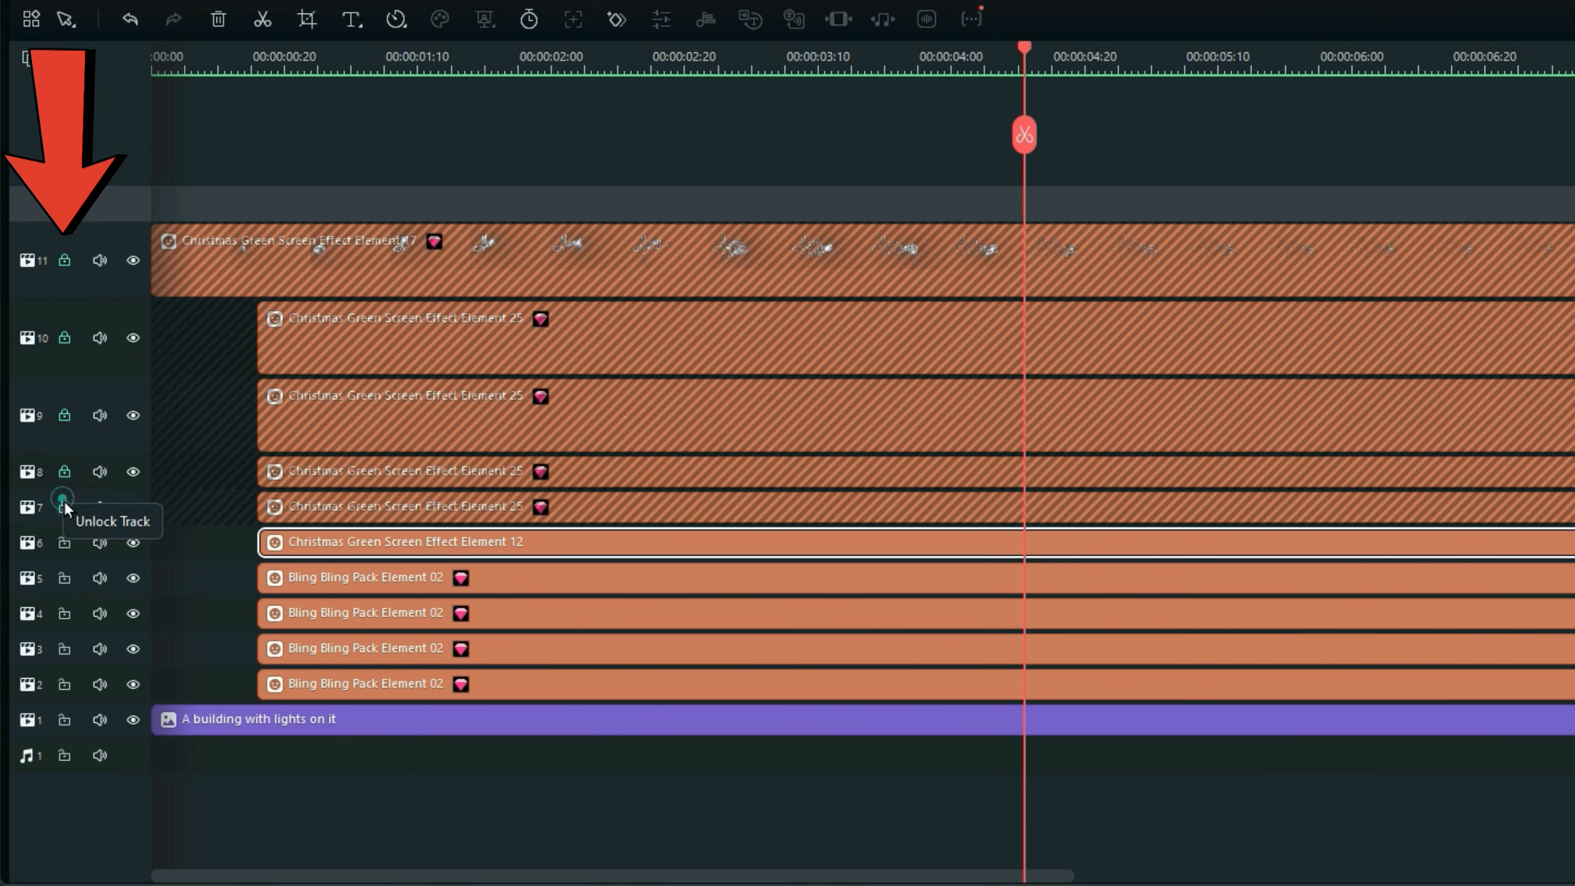
click(66, 577)
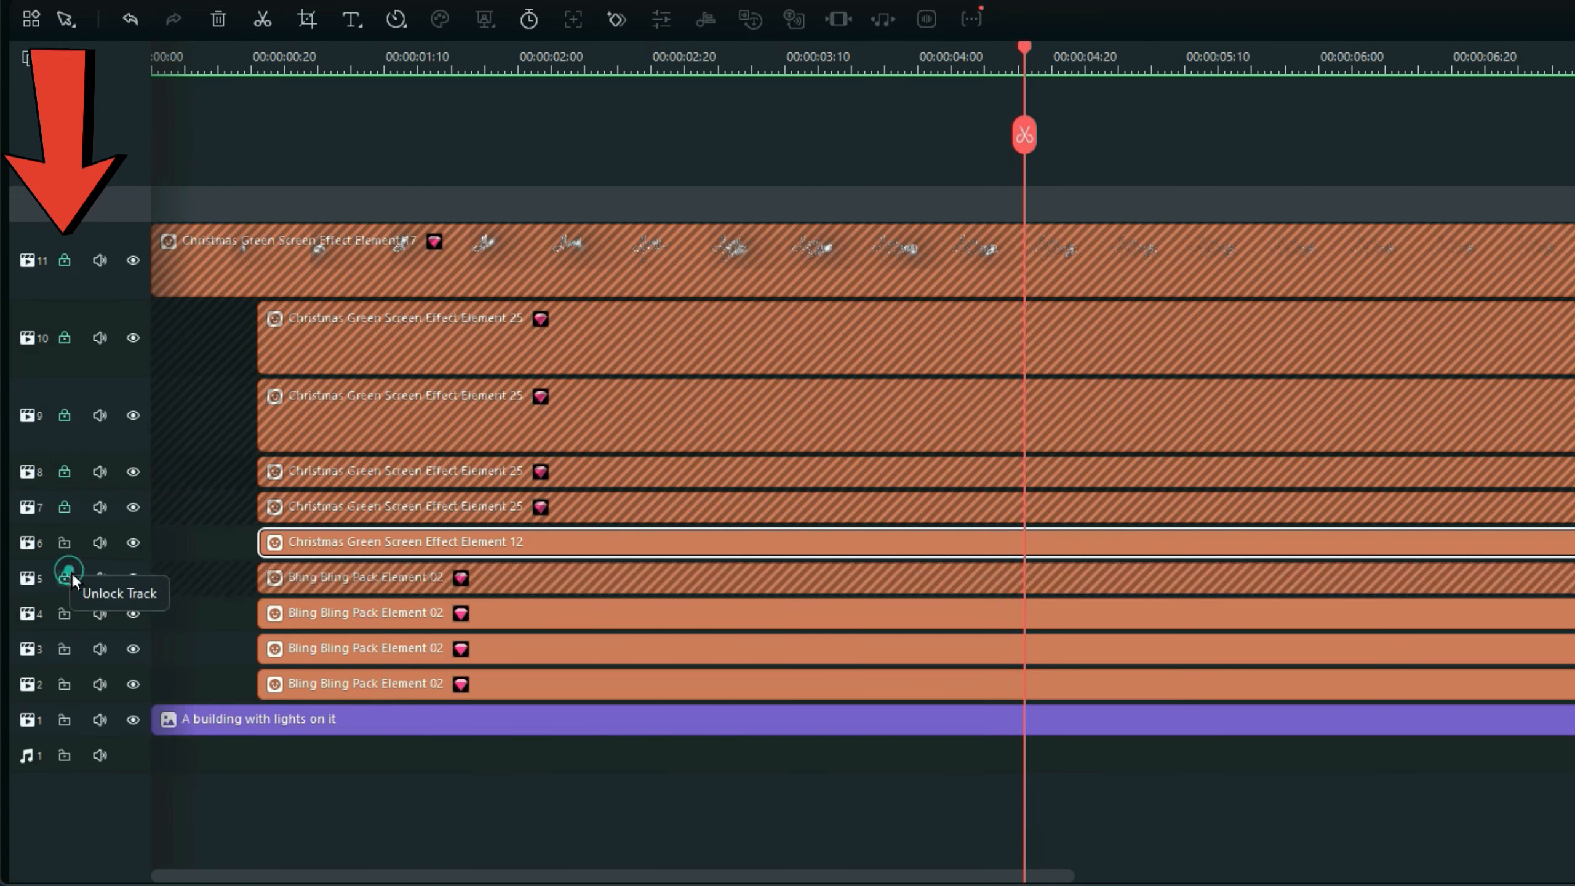
click(64, 613)
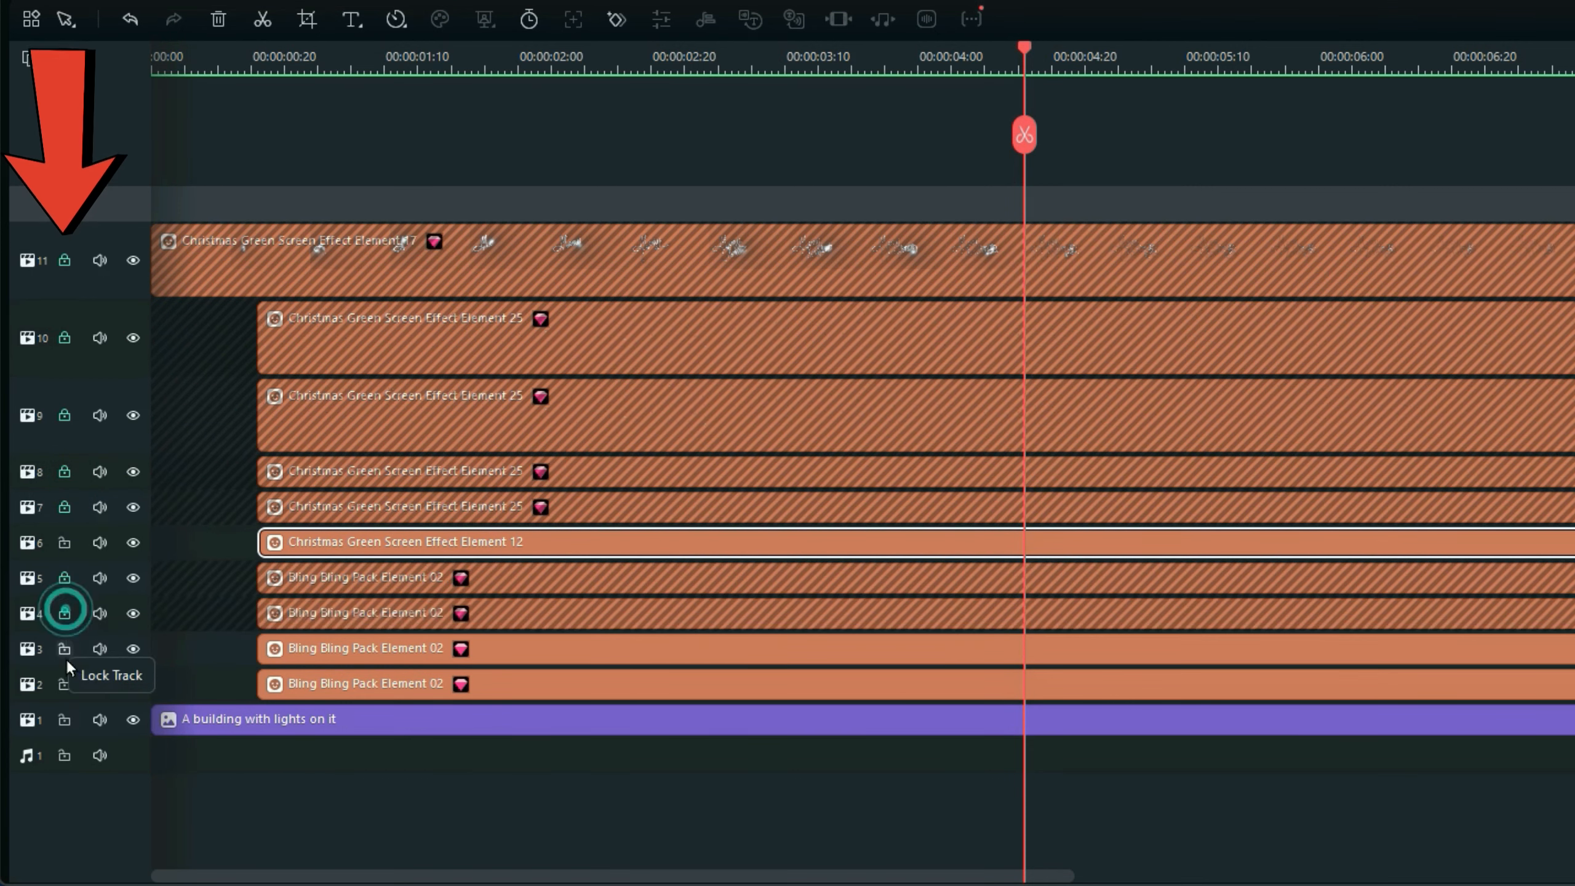
click(65, 649)
click(64, 683)
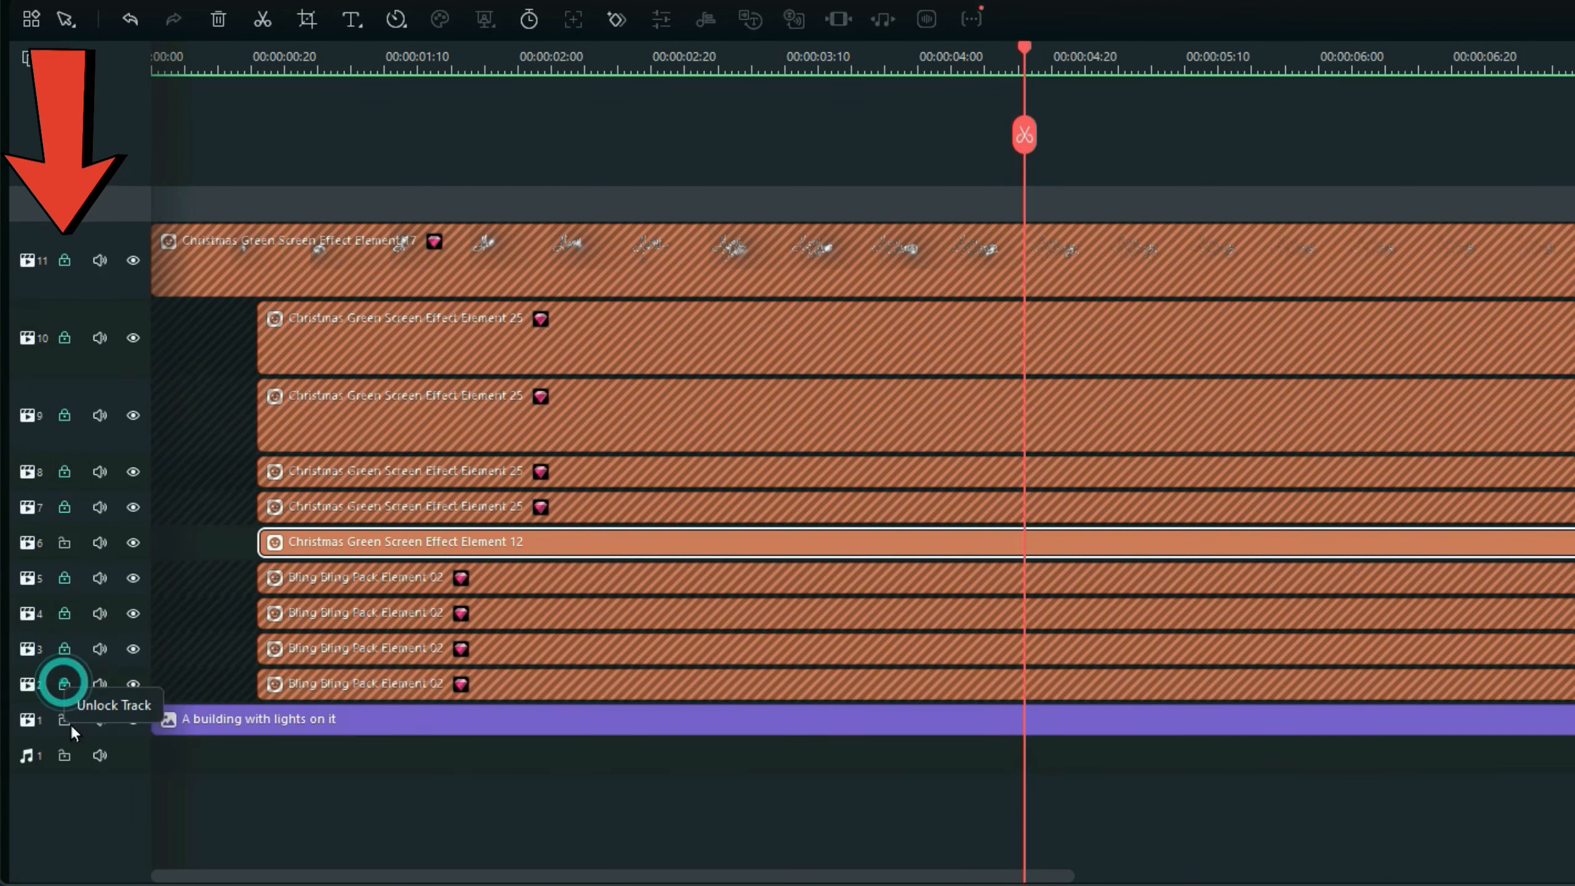
click(65, 720)
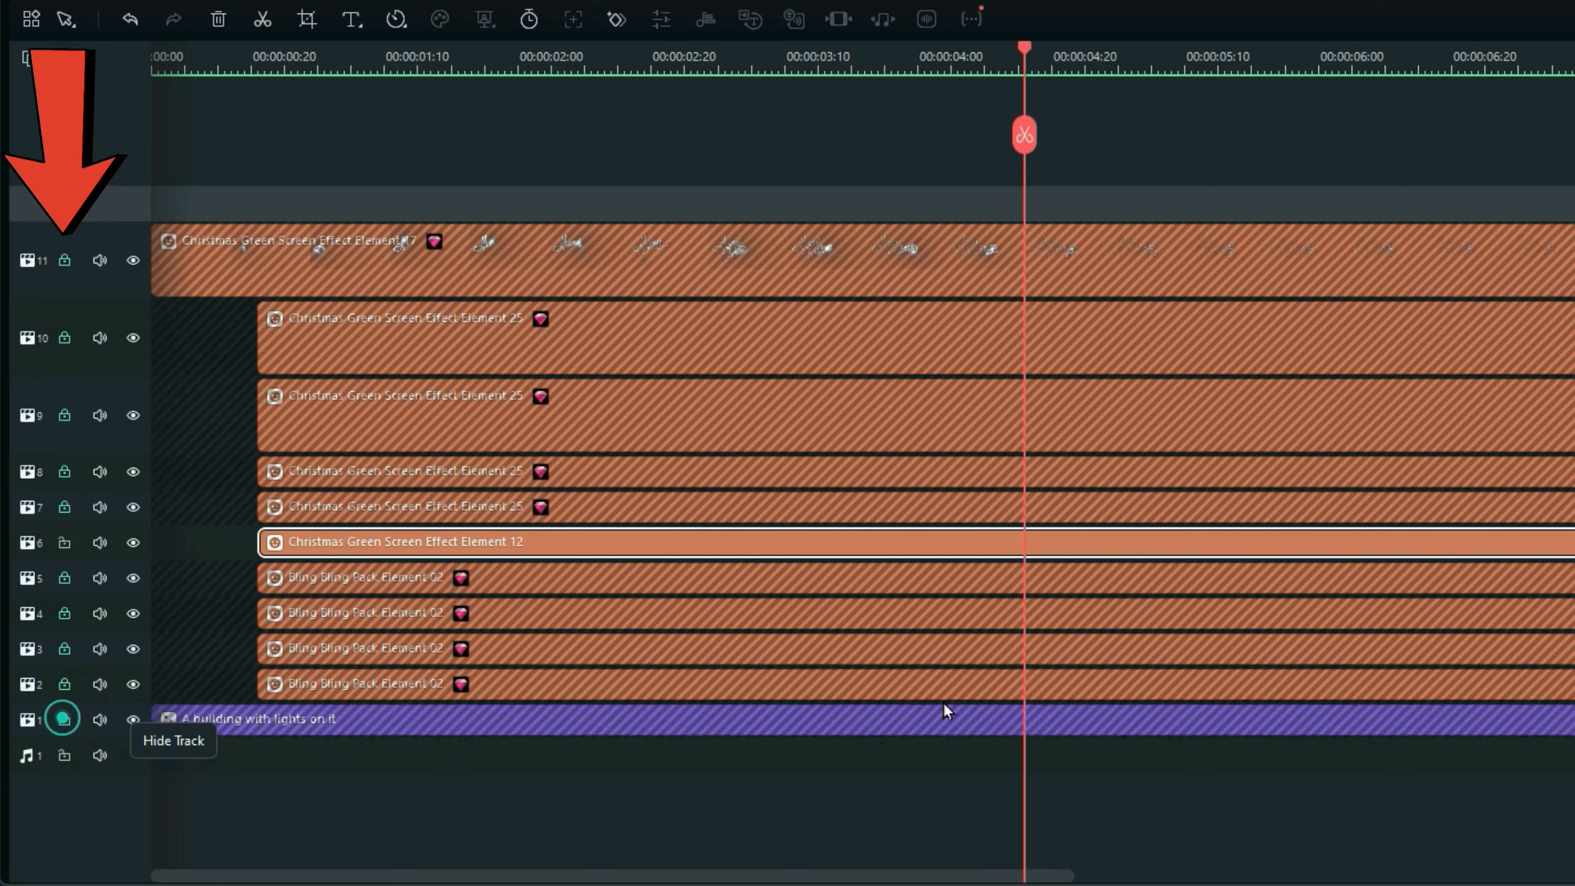
Move the sleigh clip to start at 00:00:04:11 and preview the scene from the beginning
drag(340, 549, 1125, 580)
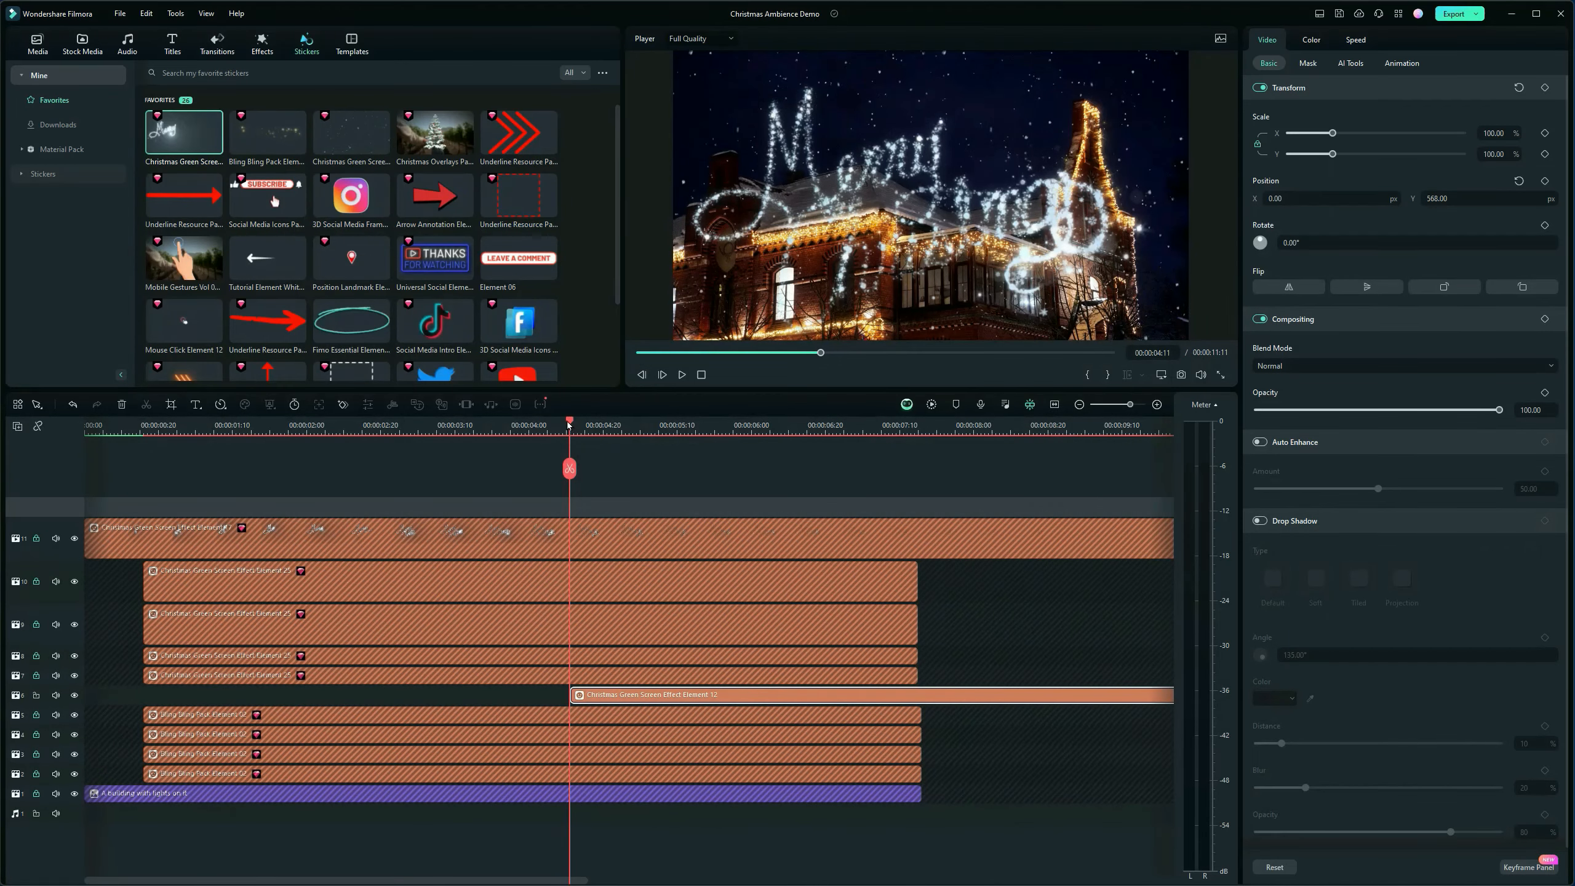
drag(680, 325, 92, 373)
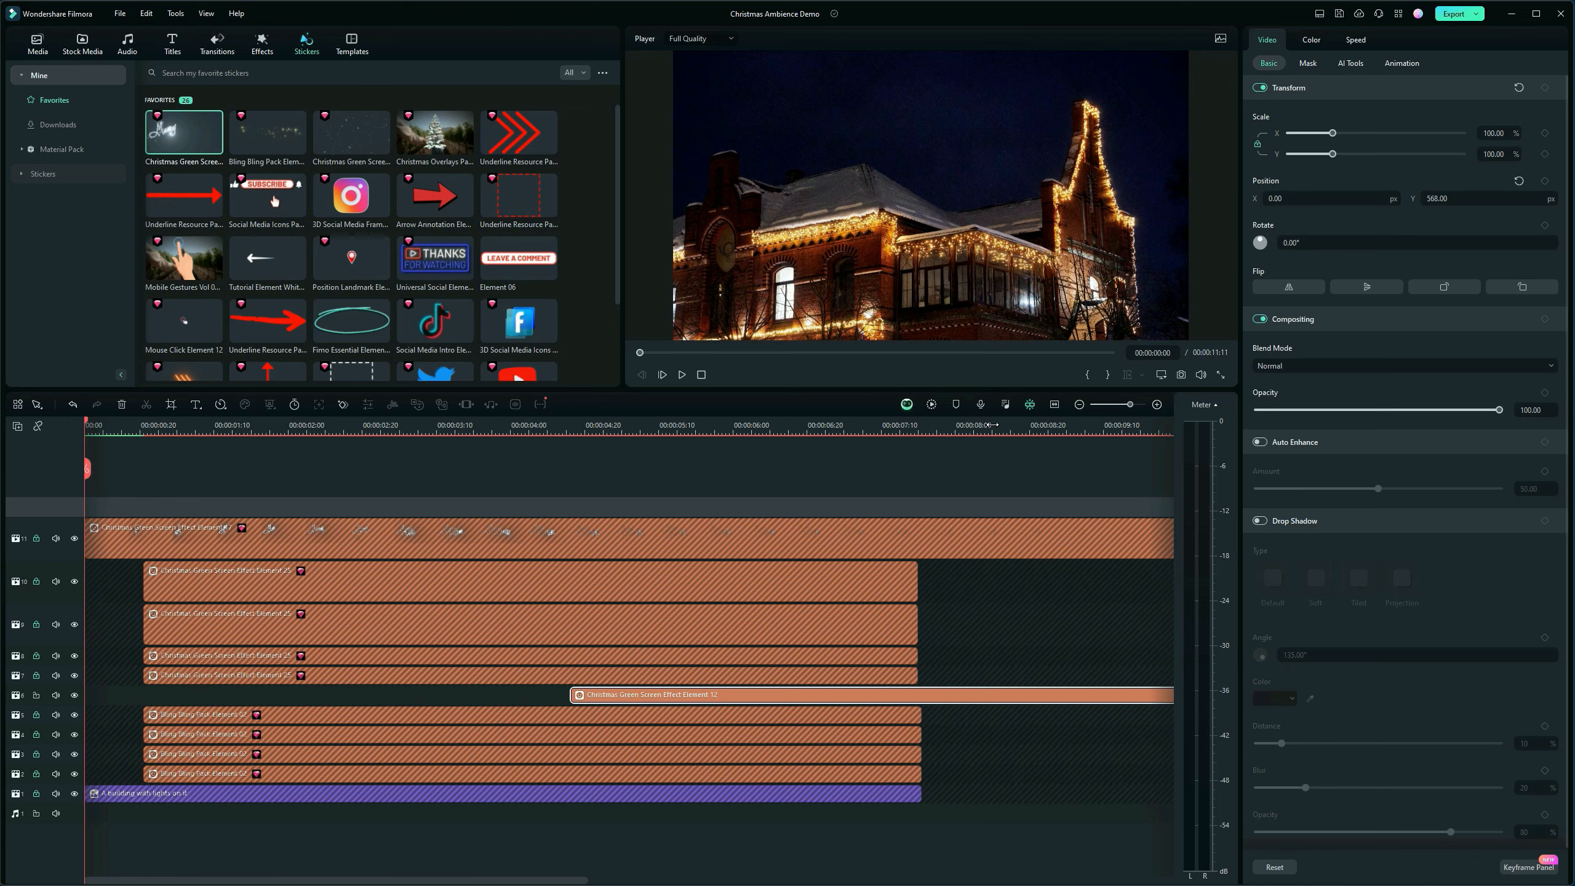
key(space)
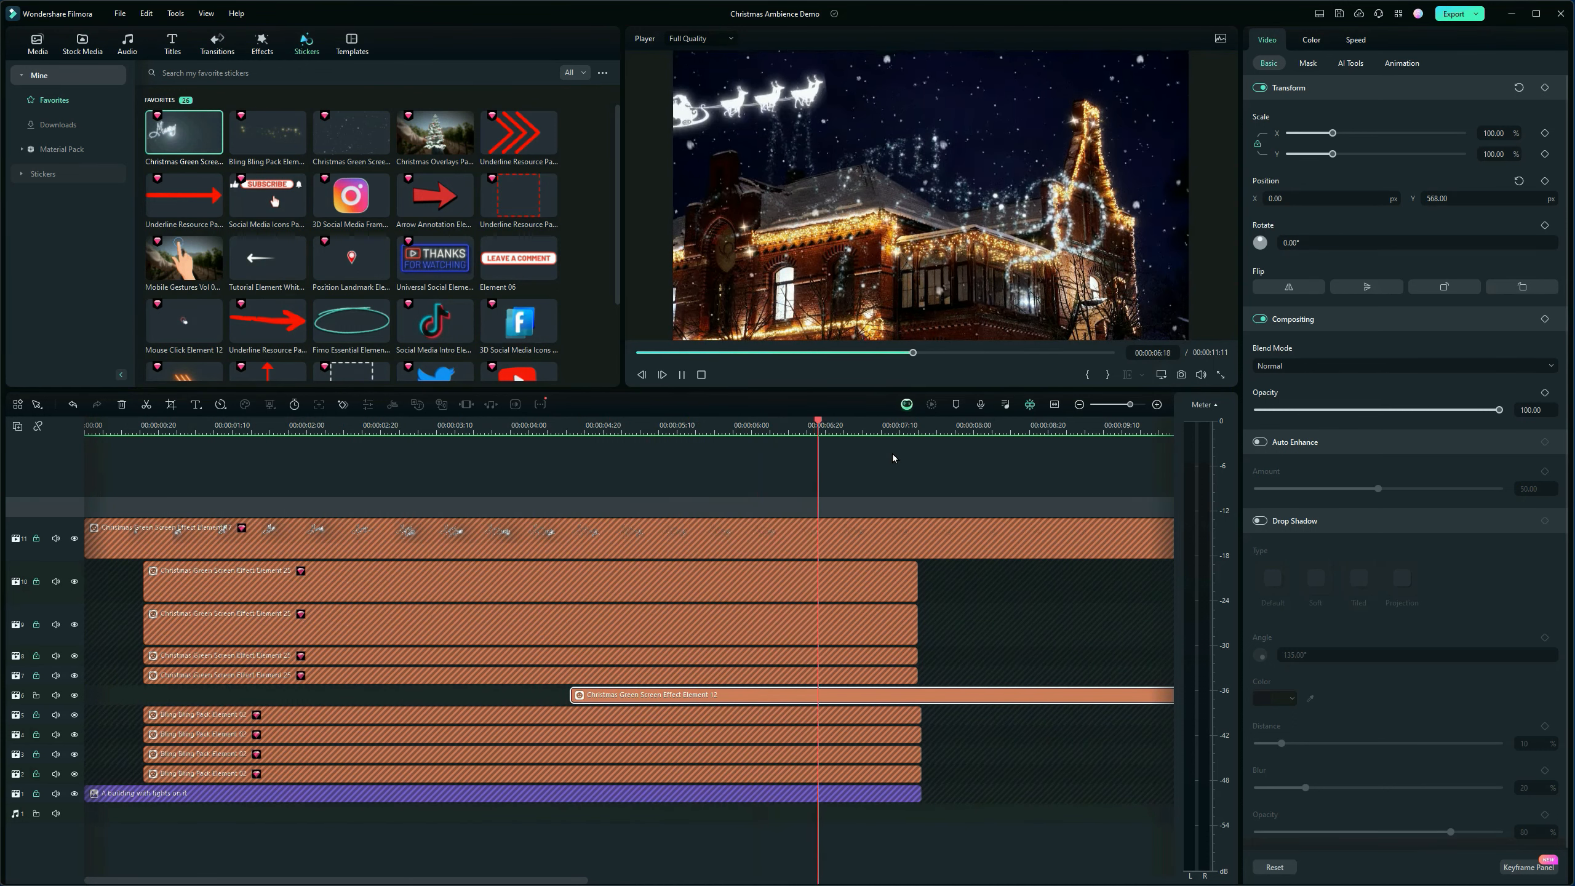
key(space)
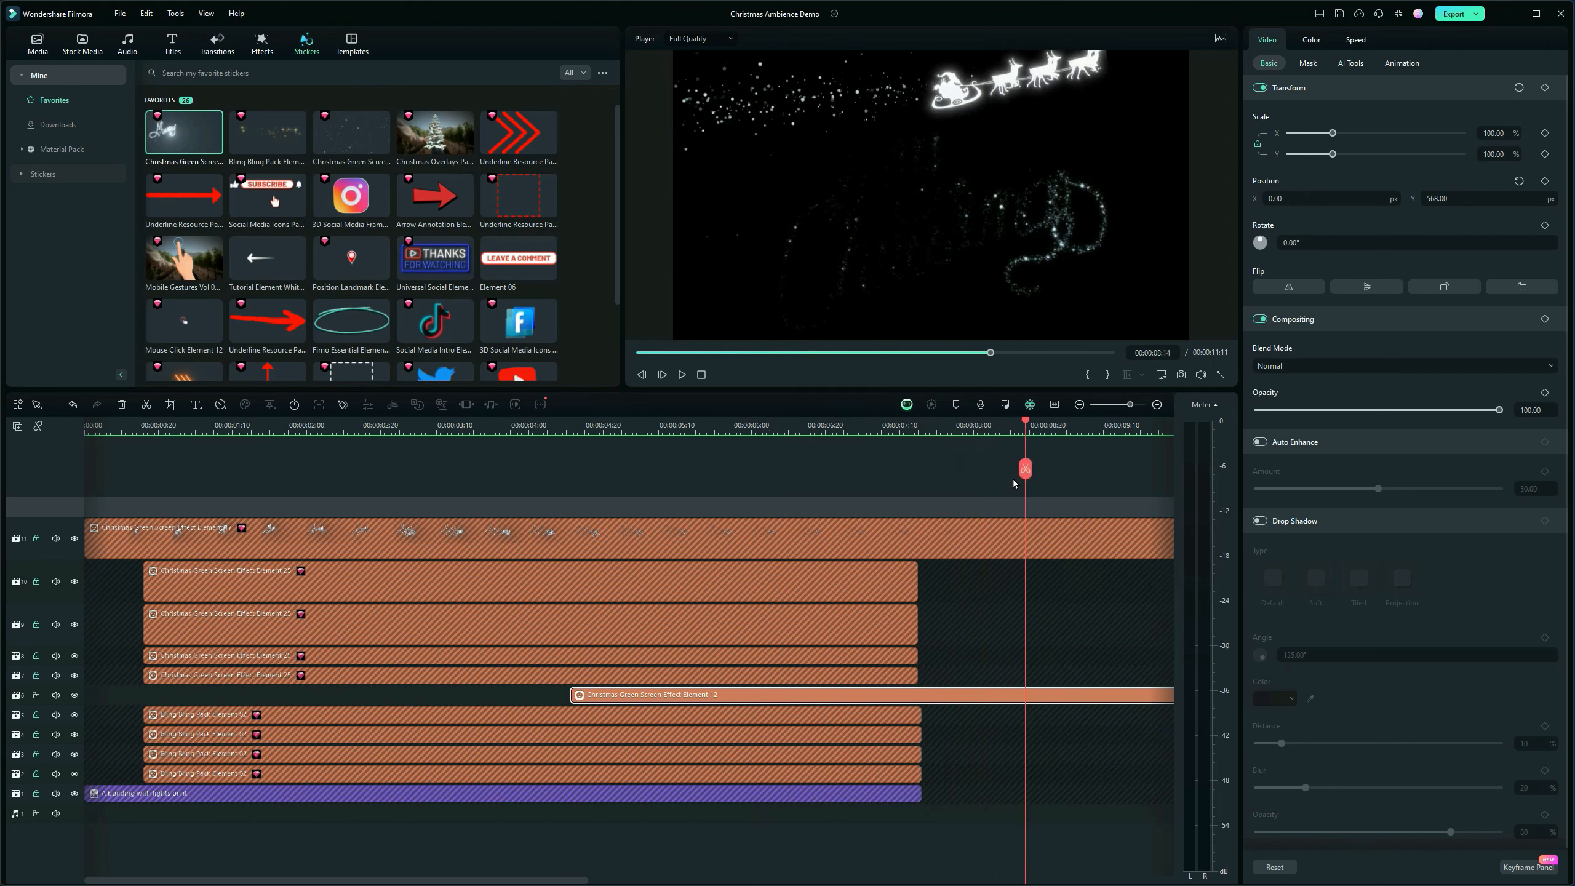
Unlock all the locked video tracks, from the lettering track down to the building photo track
click(1079, 409)
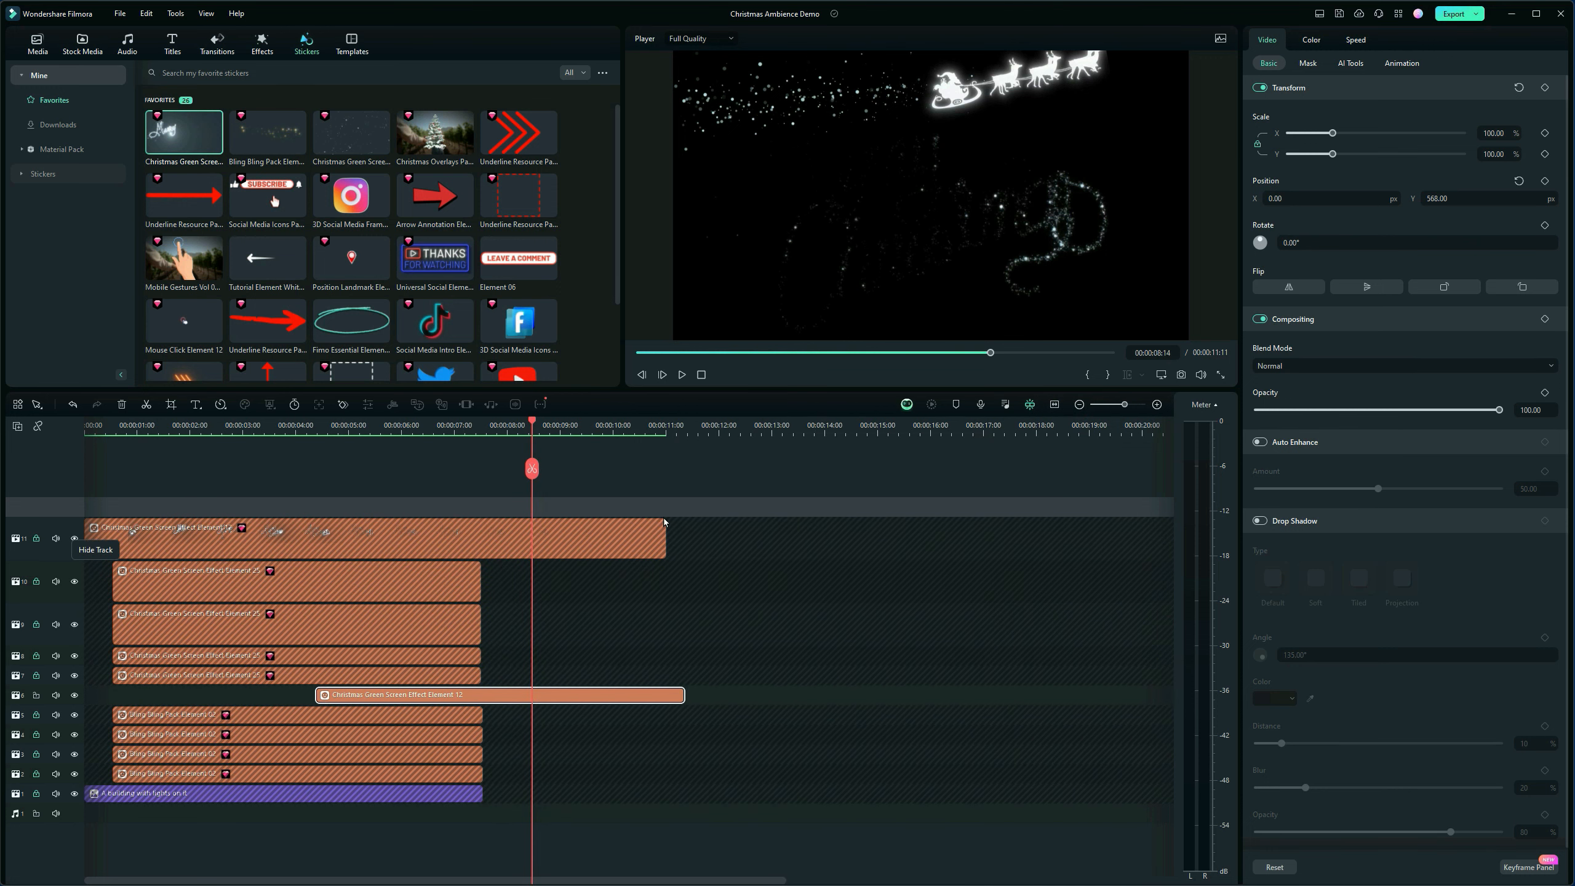
click(36, 538)
click(36, 581)
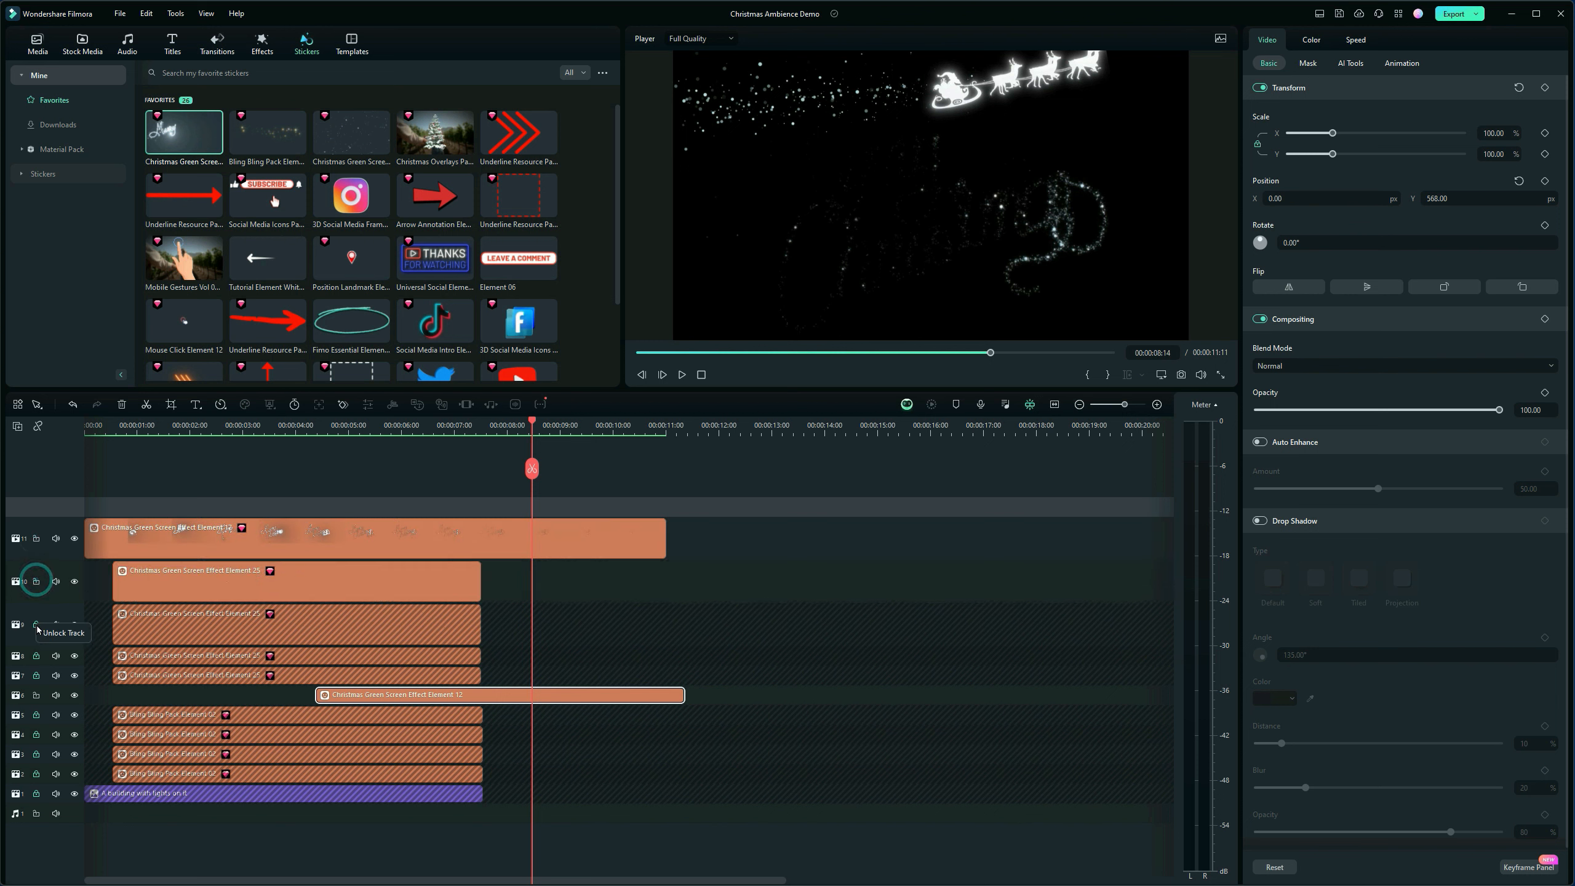
click(36, 624)
click(36, 655)
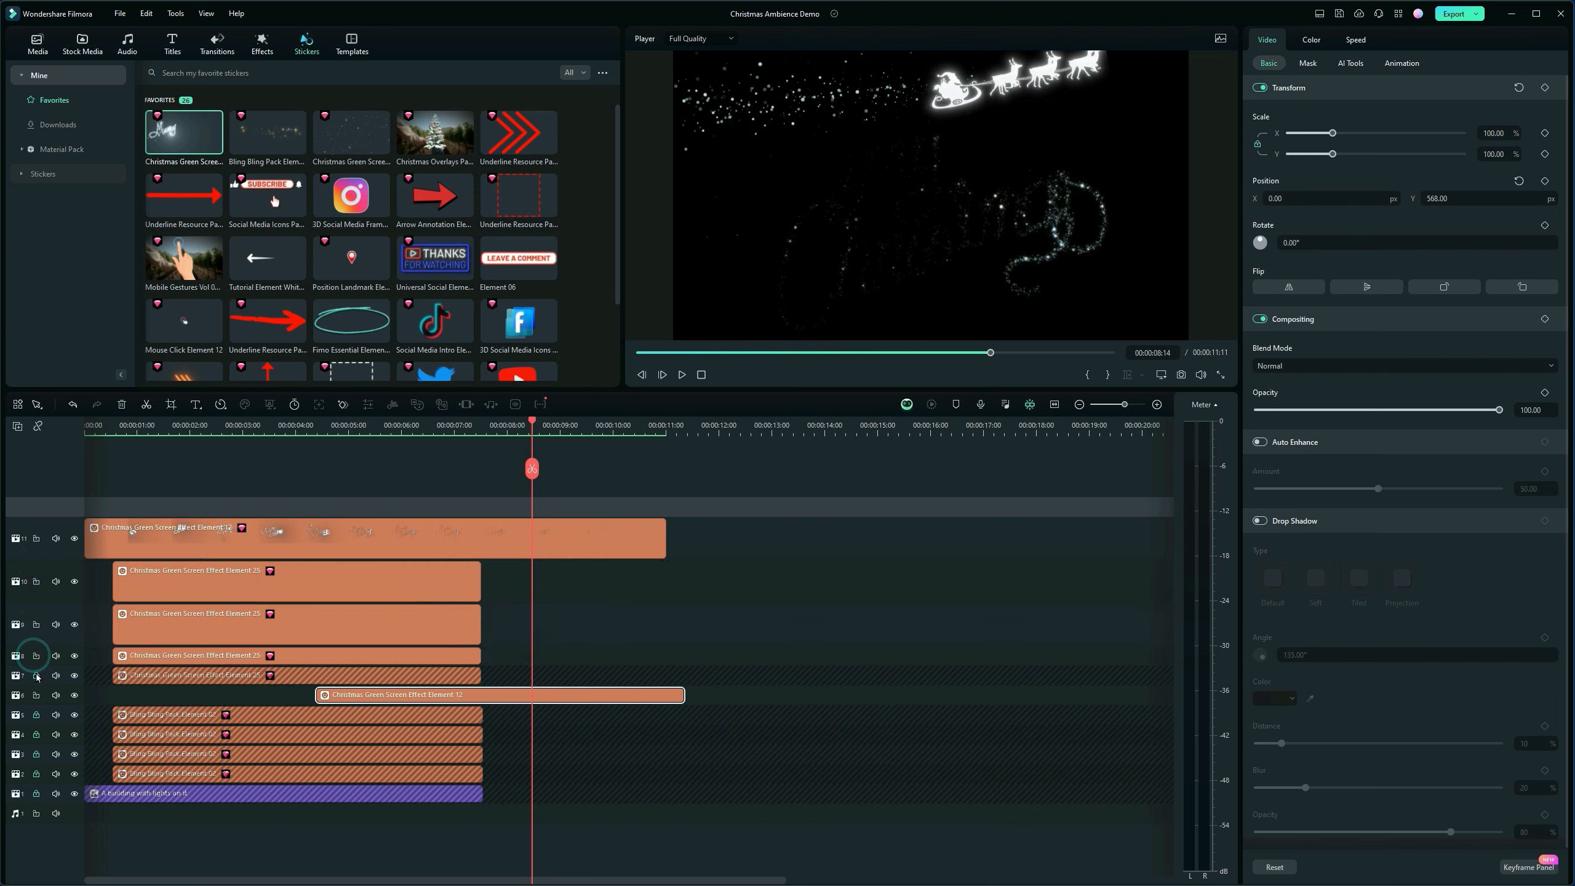
click(36, 675)
click(35, 715)
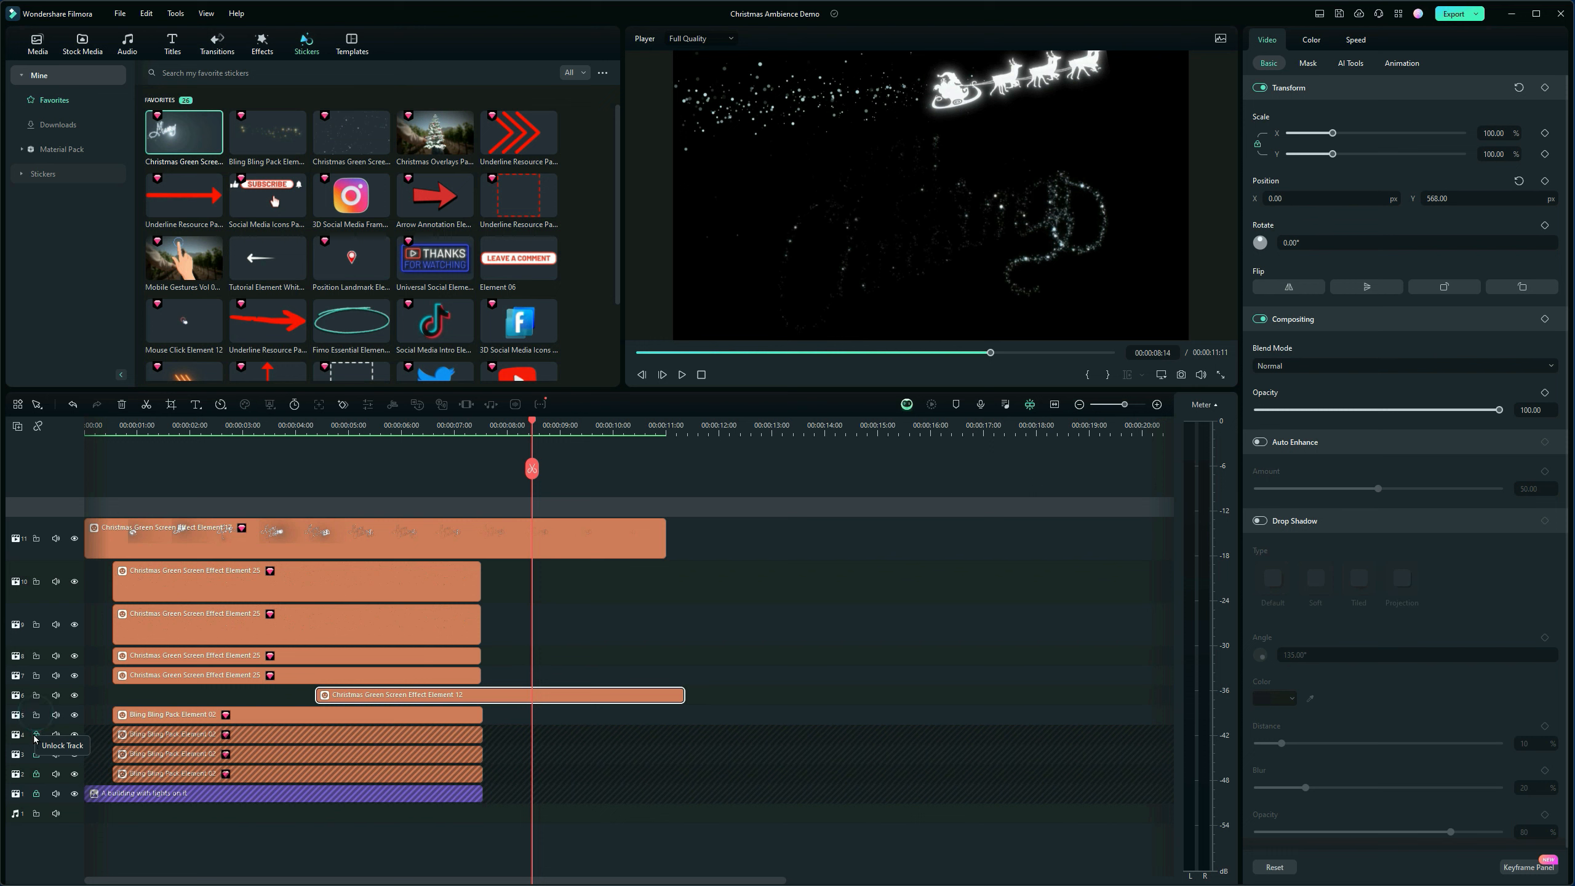
click(36, 735)
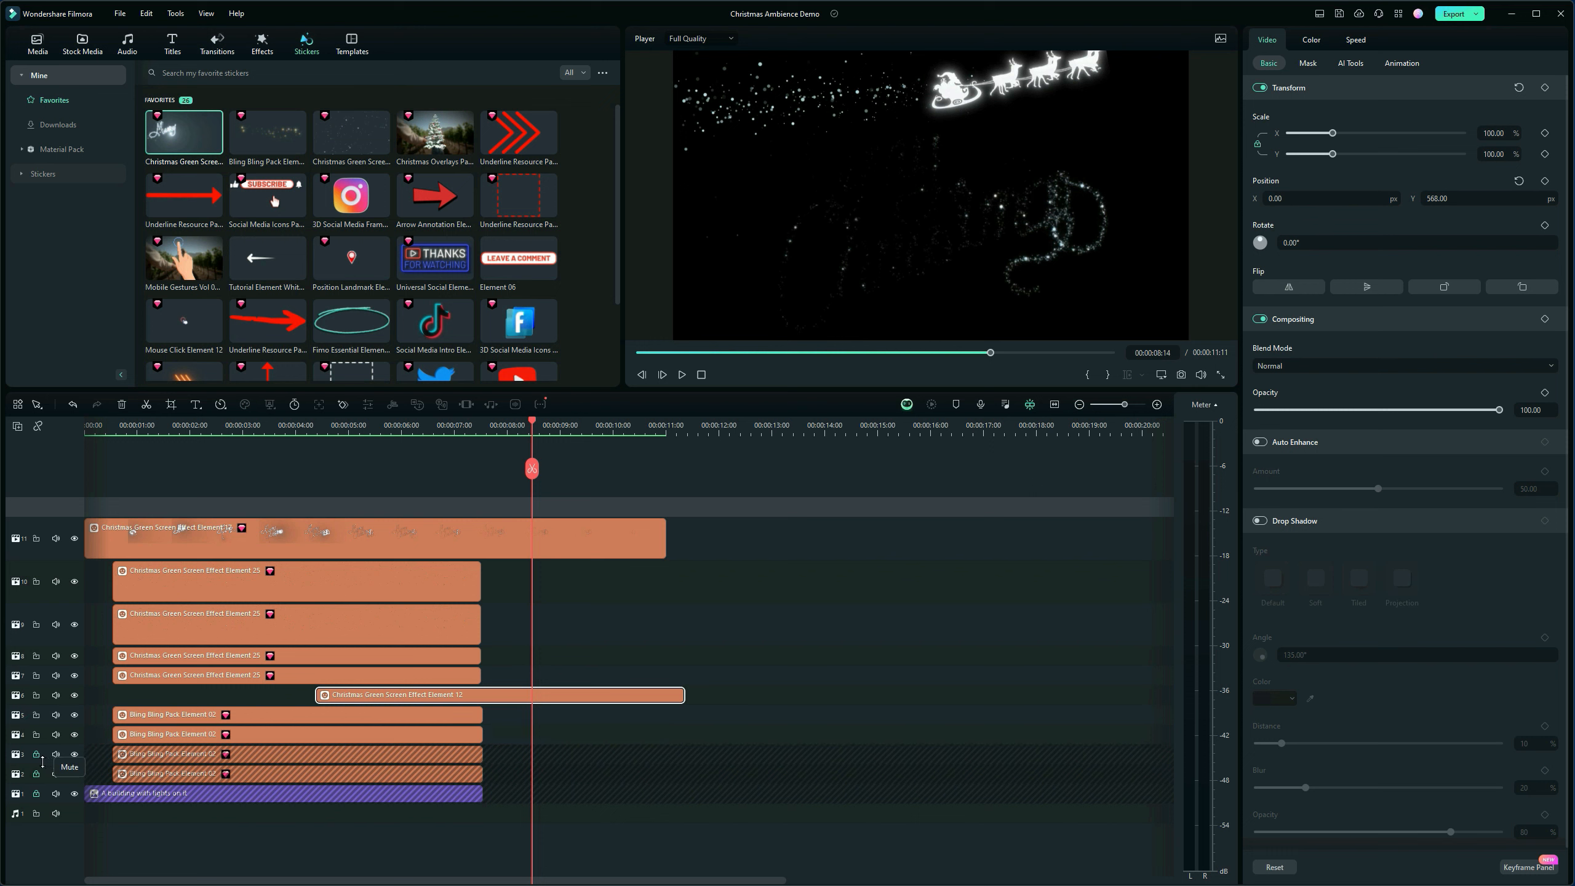
click(36, 754)
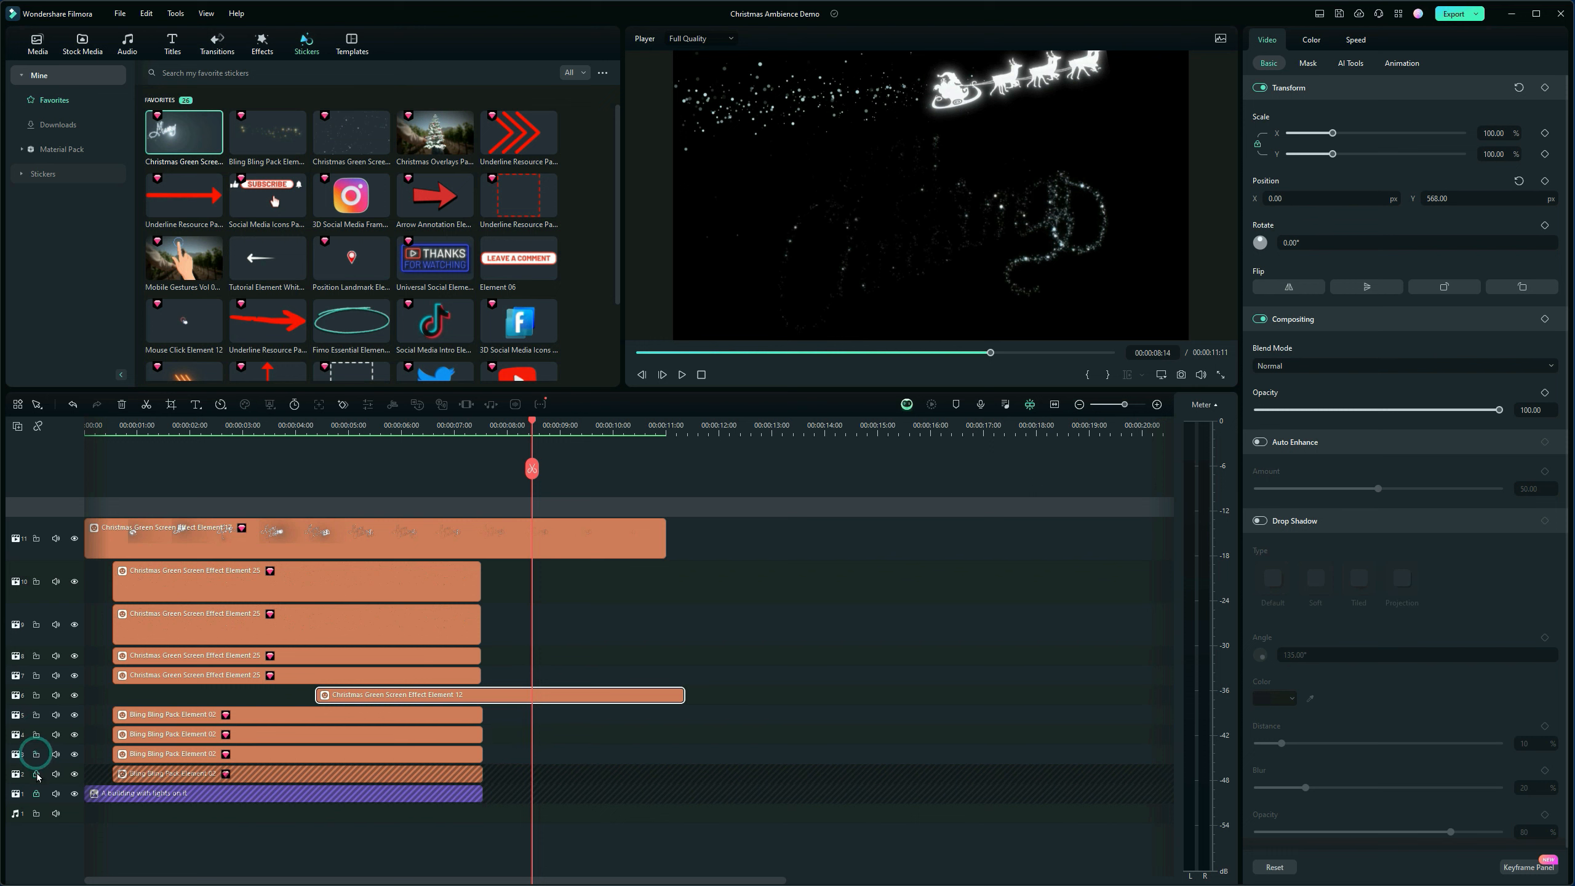
click(36, 773)
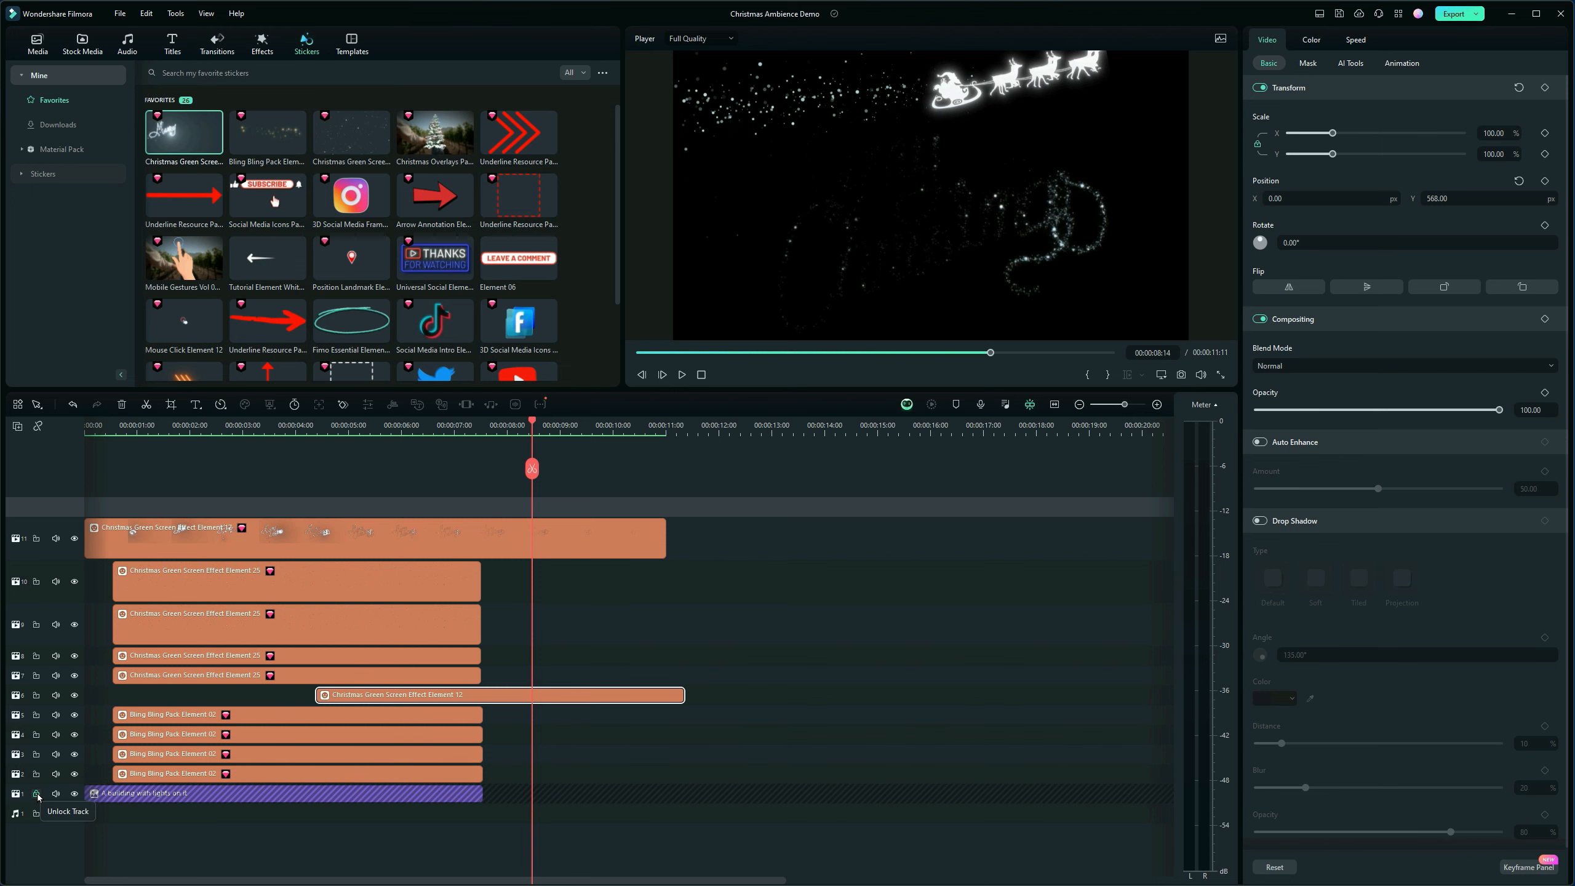
click(36, 794)
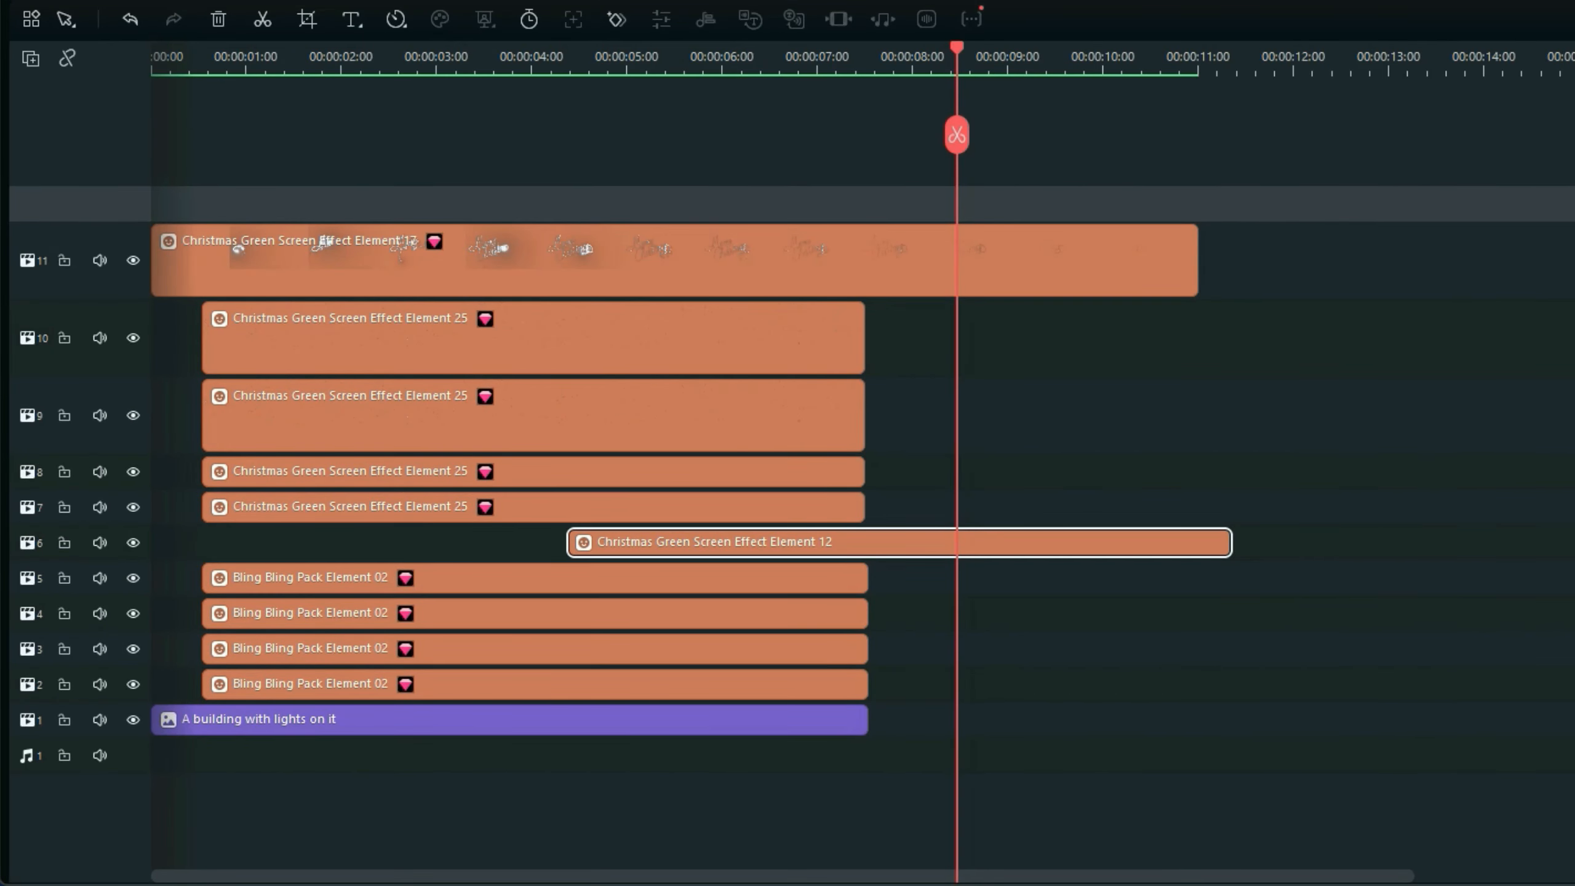
Extend the snow, sparkle and building photo clips, then the lettering clip, to the end of the sleigh clip
click(803, 347)
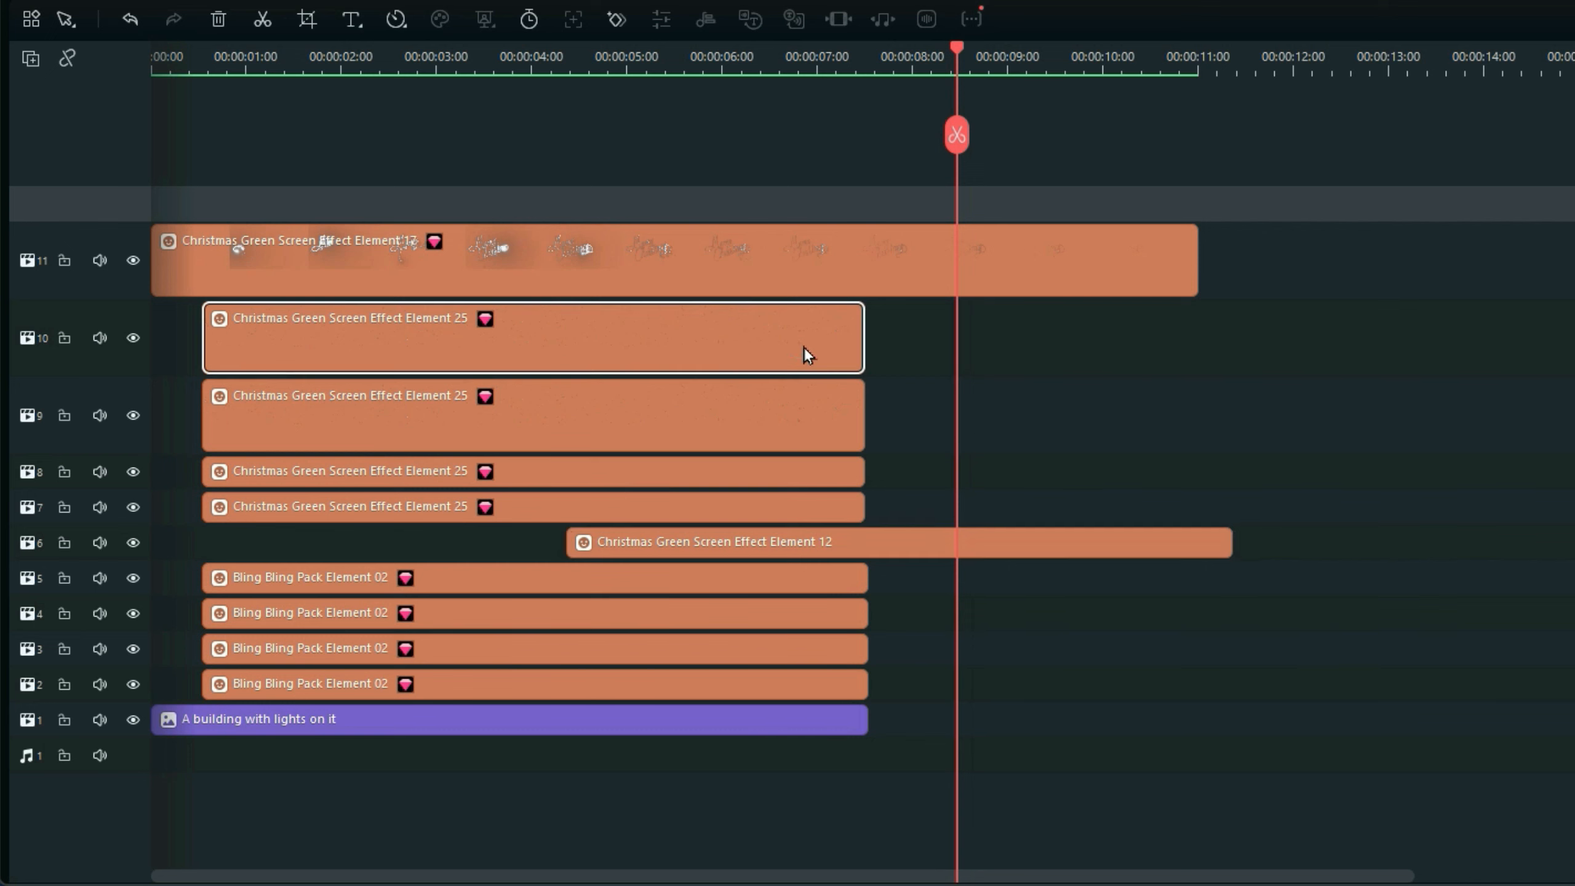
ctrl+click(808, 404)
ctrl+click(824, 467)
ctrl+click(834, 507)
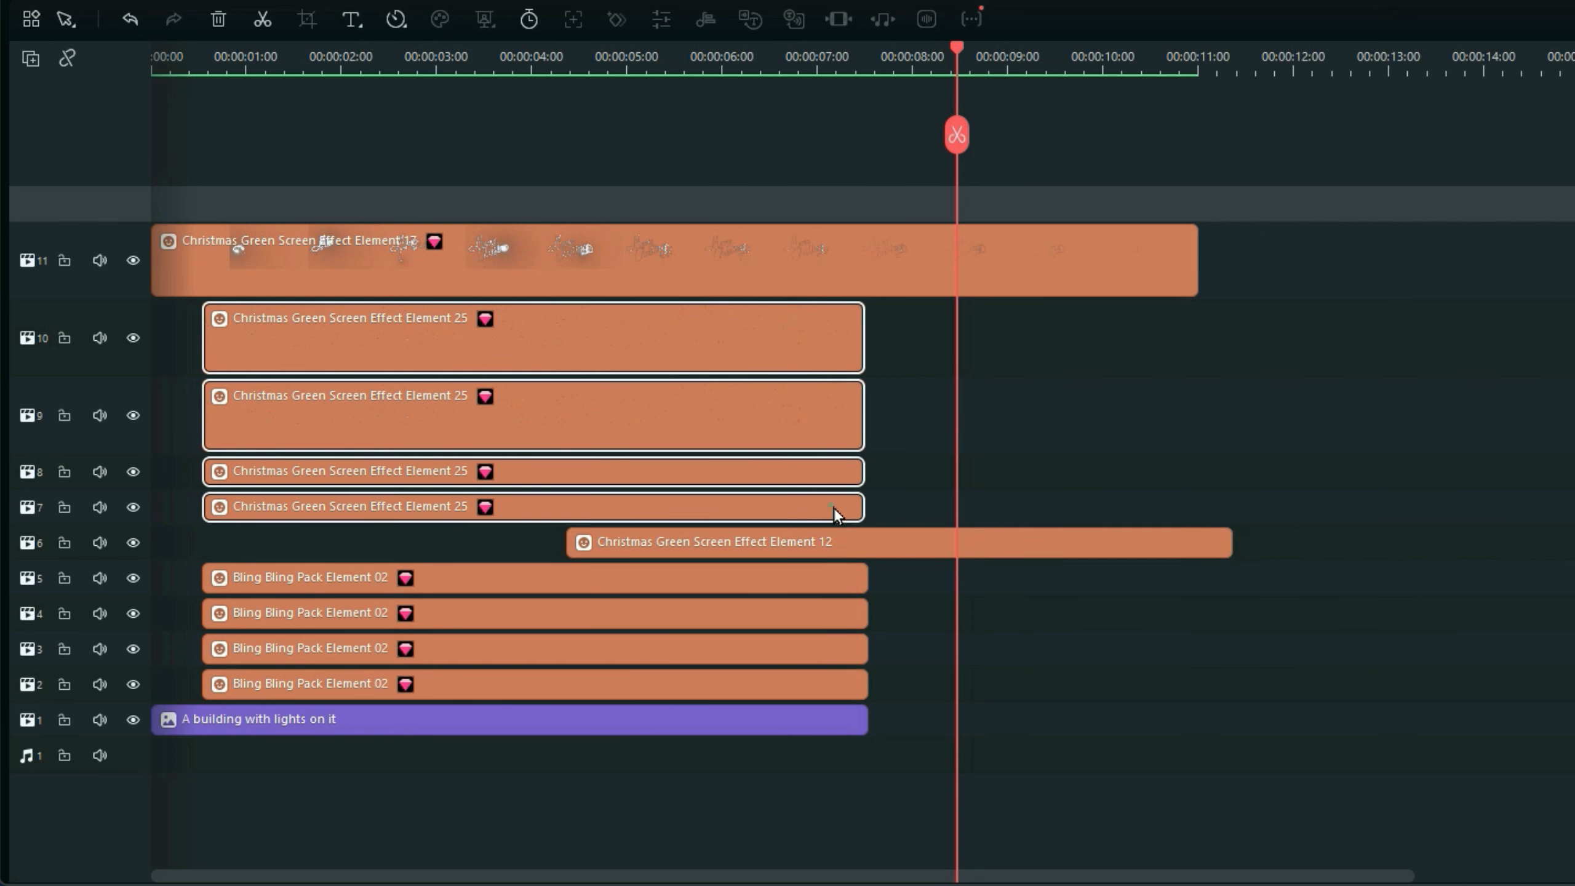
ctrl+click(846, 578)
ctrl+click(848, 614)
ctrl+click(850, 648)
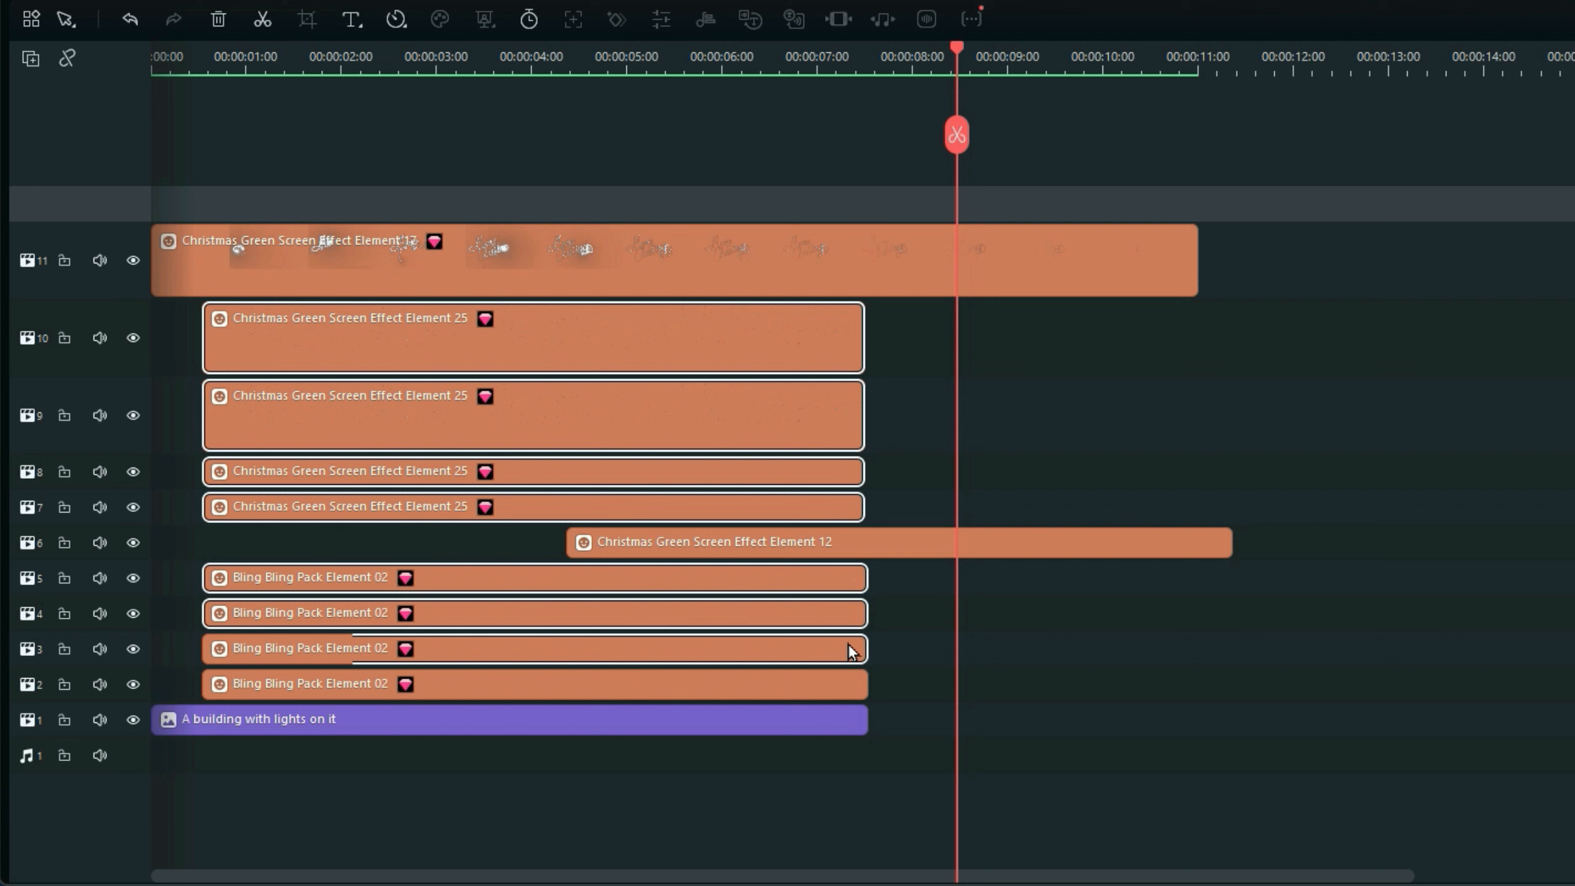
ctrl+click(834, 683)
ctrl+click(832, 720)
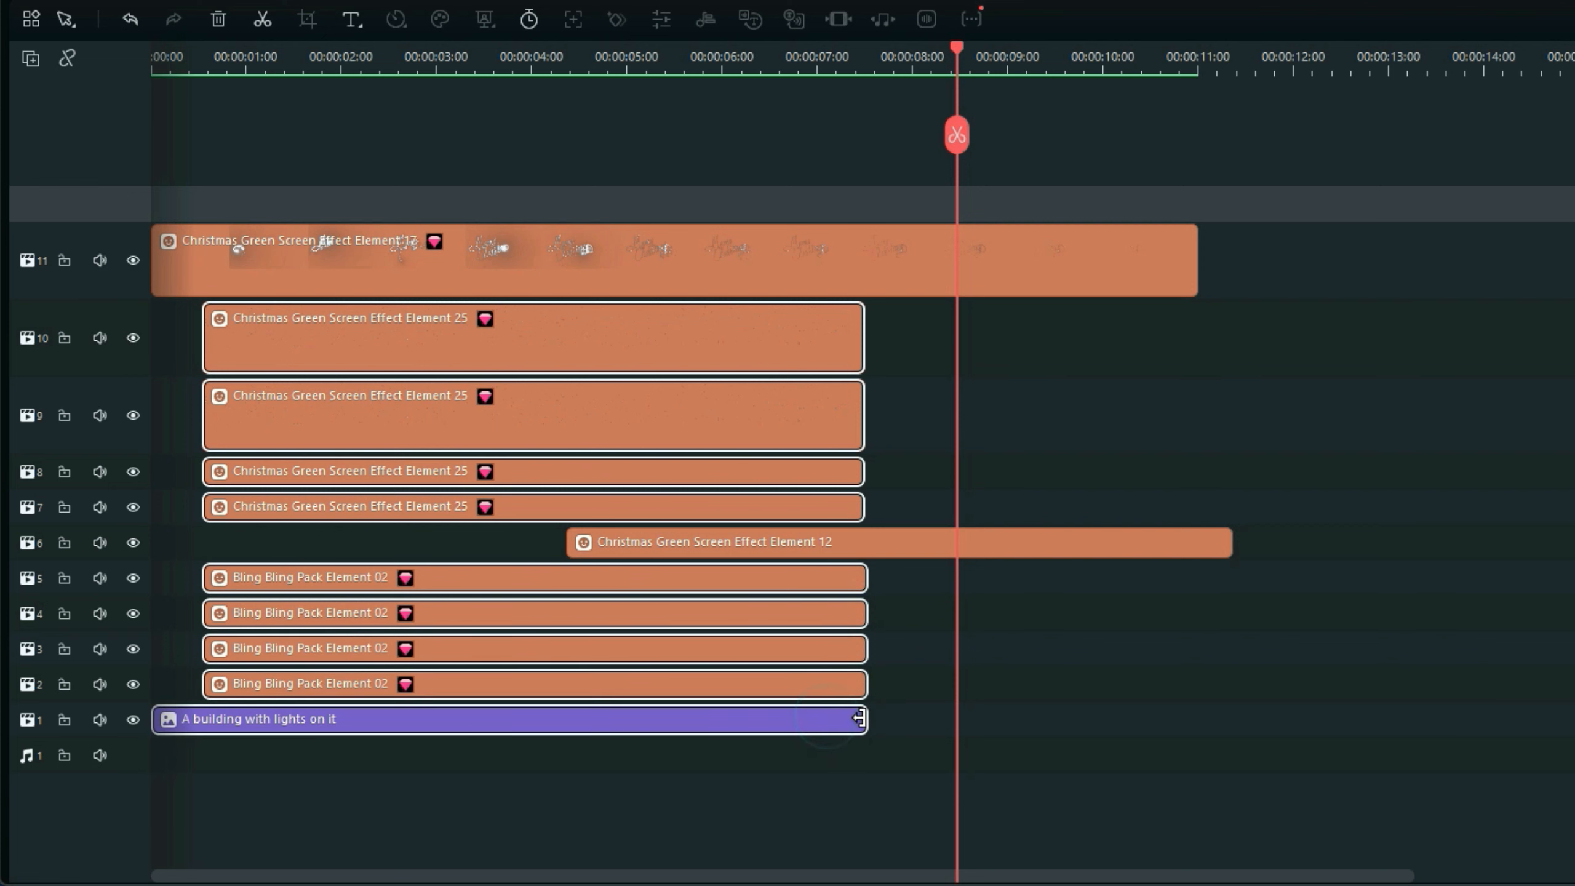
drag(862, 719, 1186, 726)
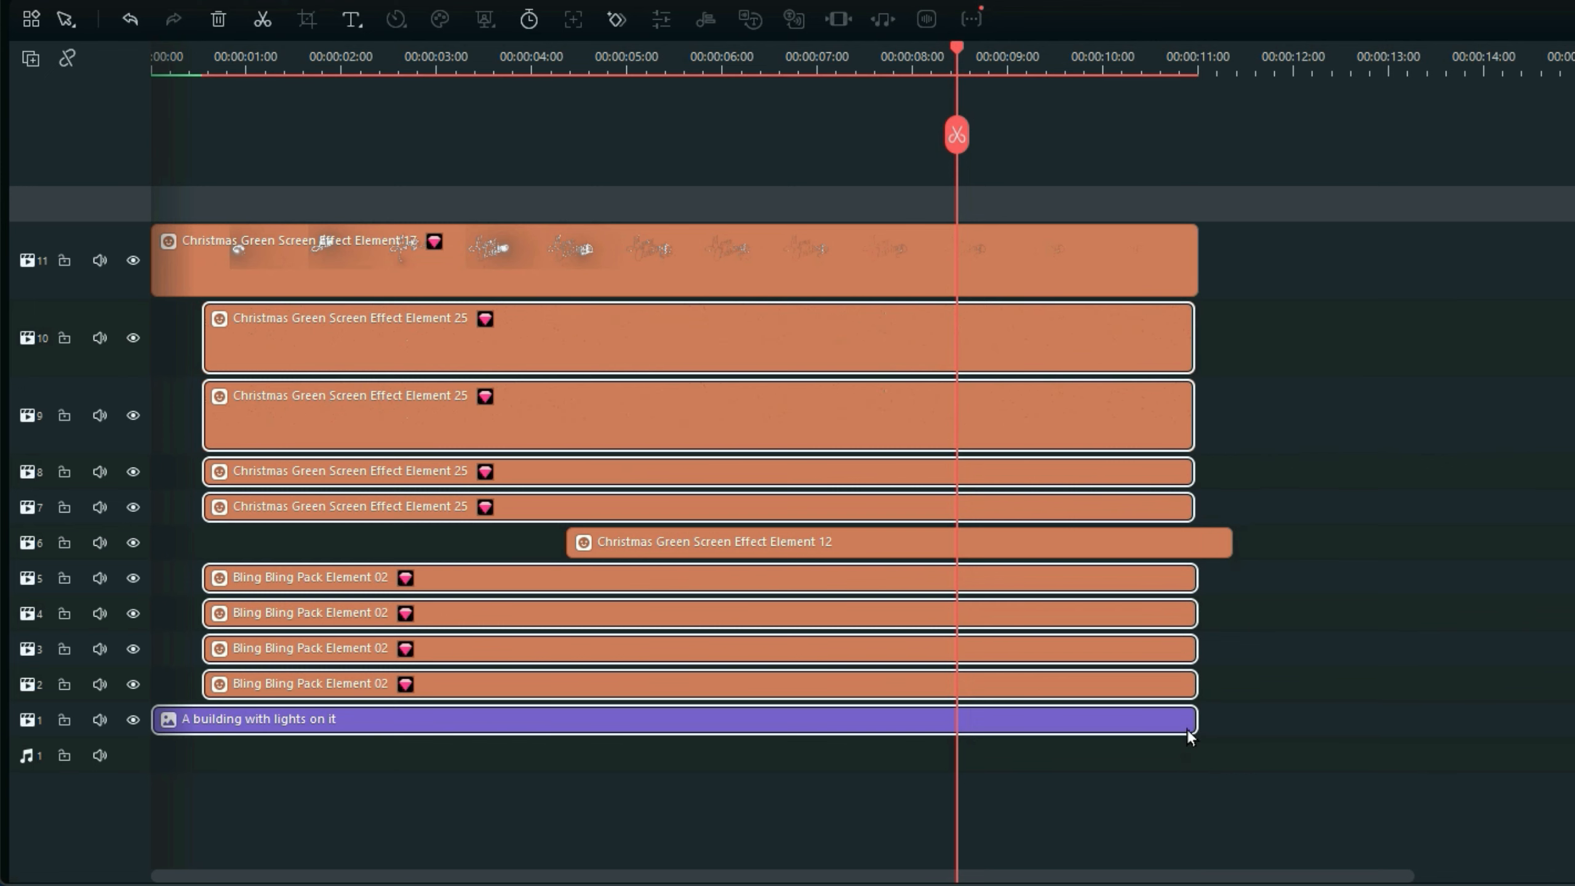
drag(1191, 722, 1227, 720)
click(1163, 256)
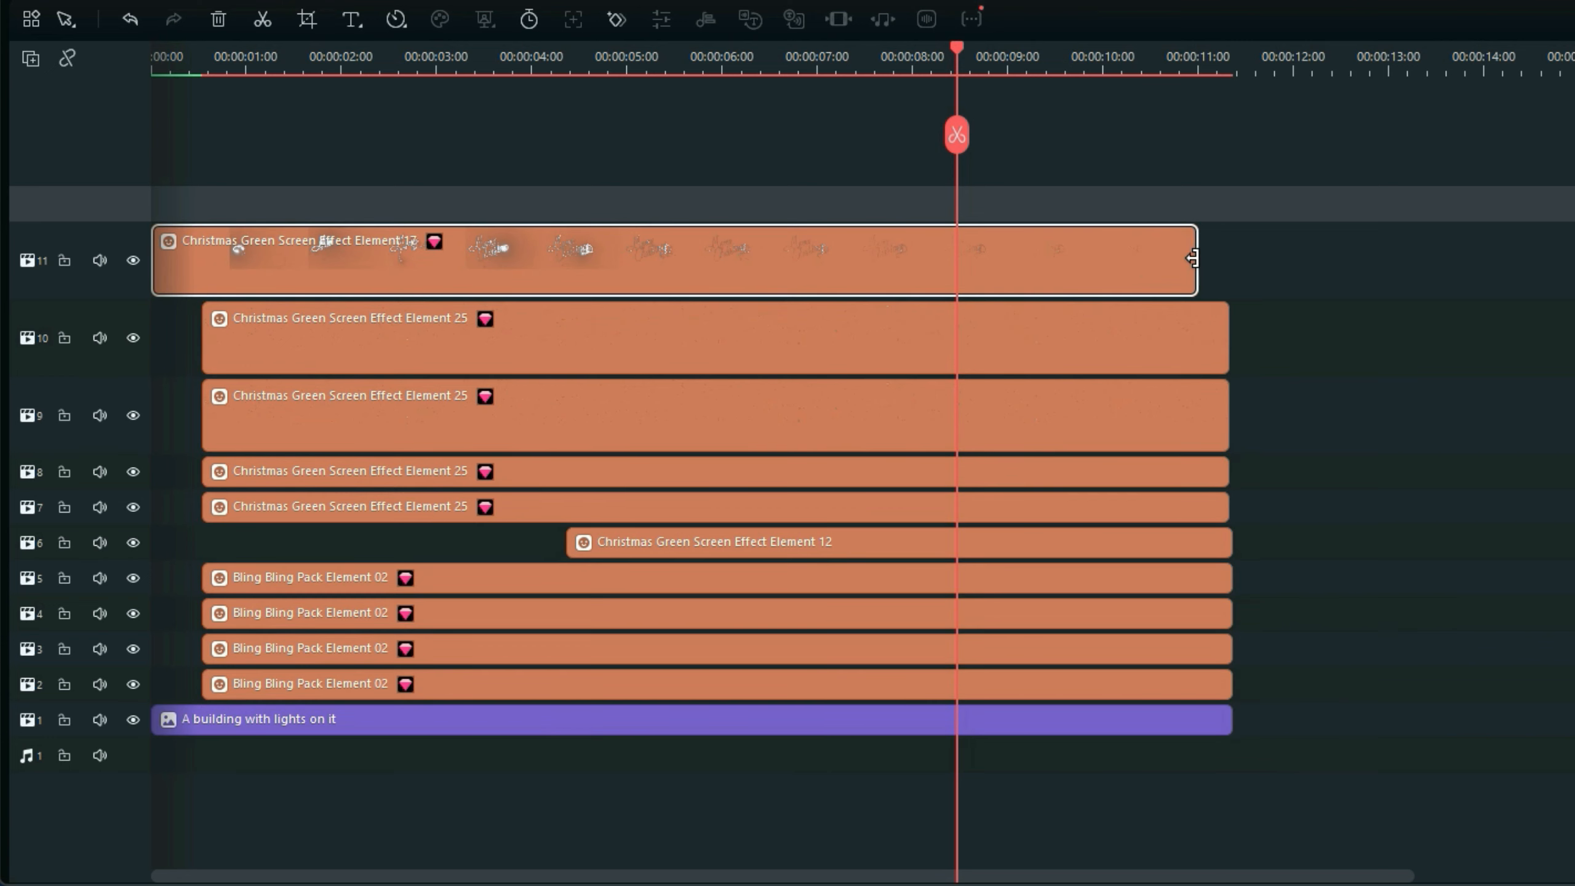
drag(1192, 259, 1228, 258)
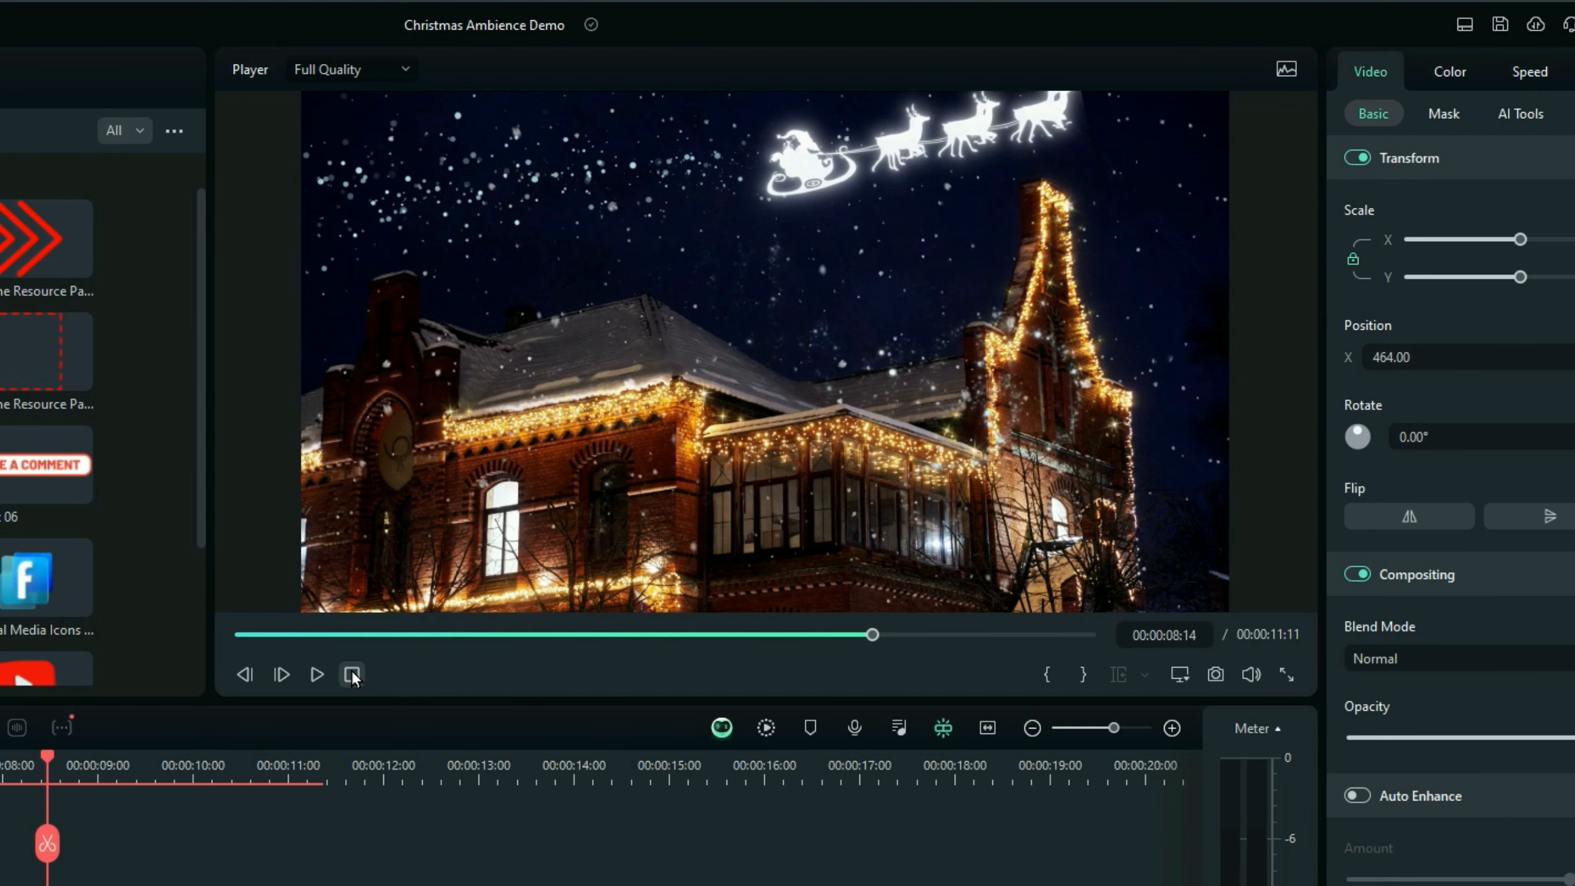
Render the timeline preview, play the scene from the beginning and check the sleigh at 00:00:09:05
click(351, 673)
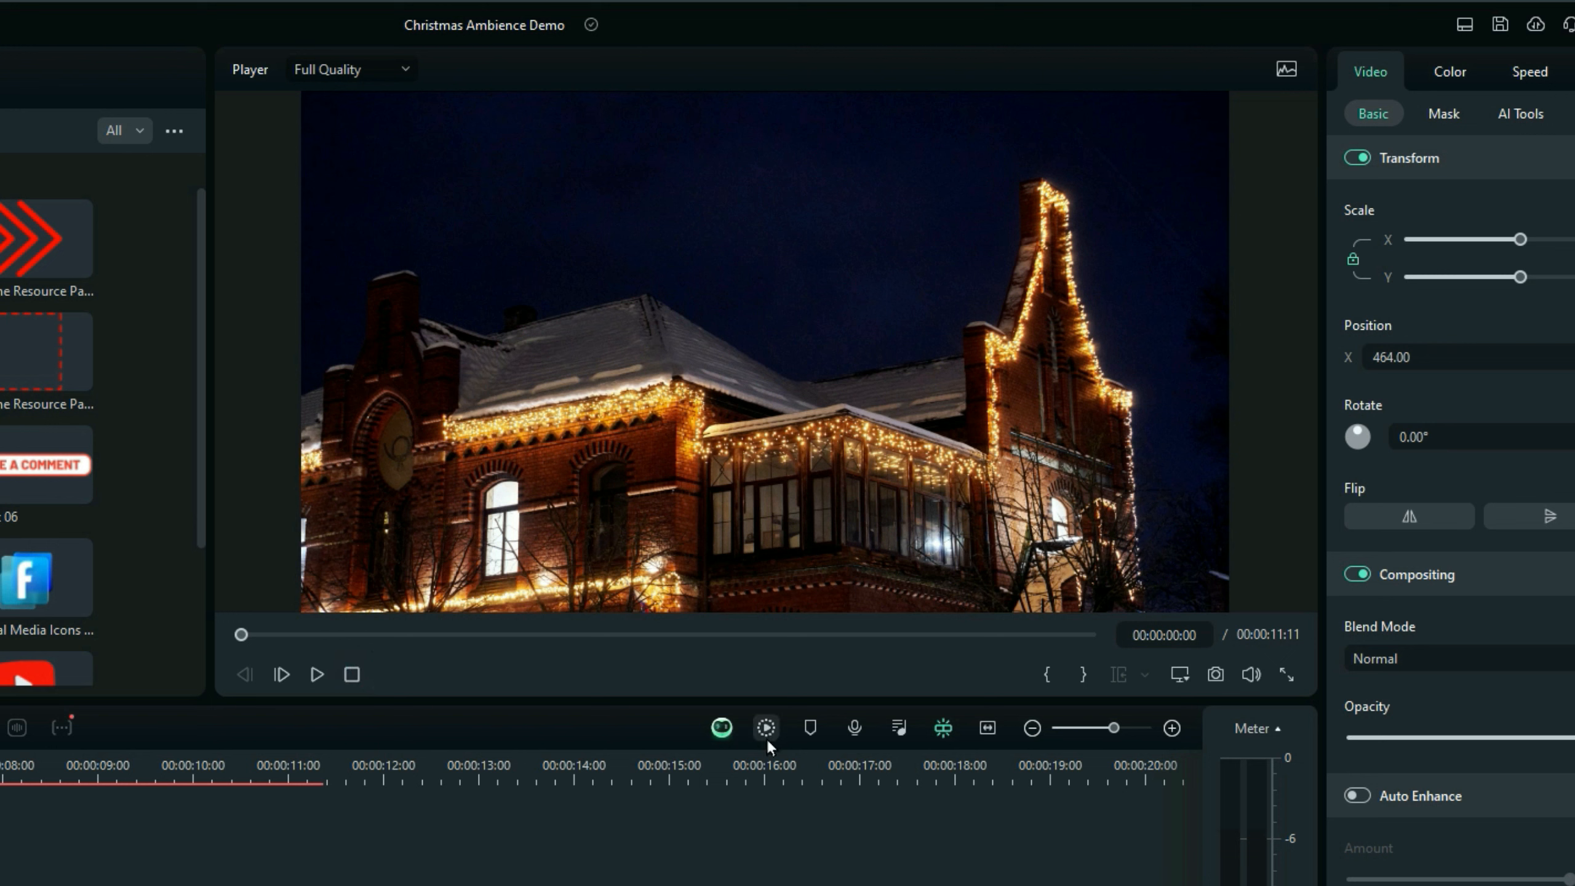
click(317, 674)
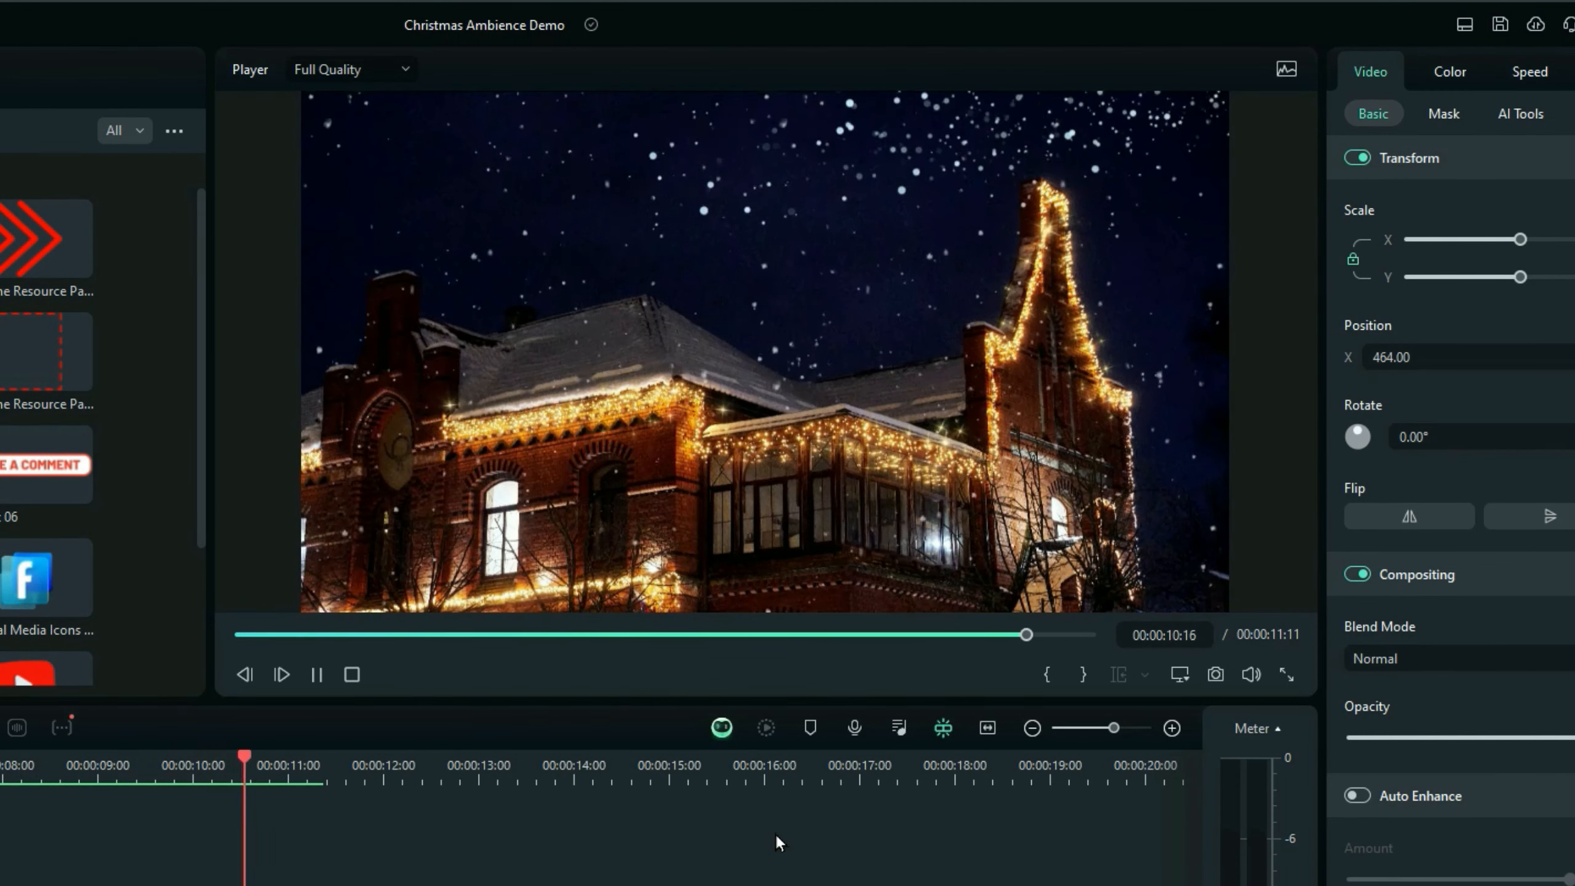
click(114, 763)
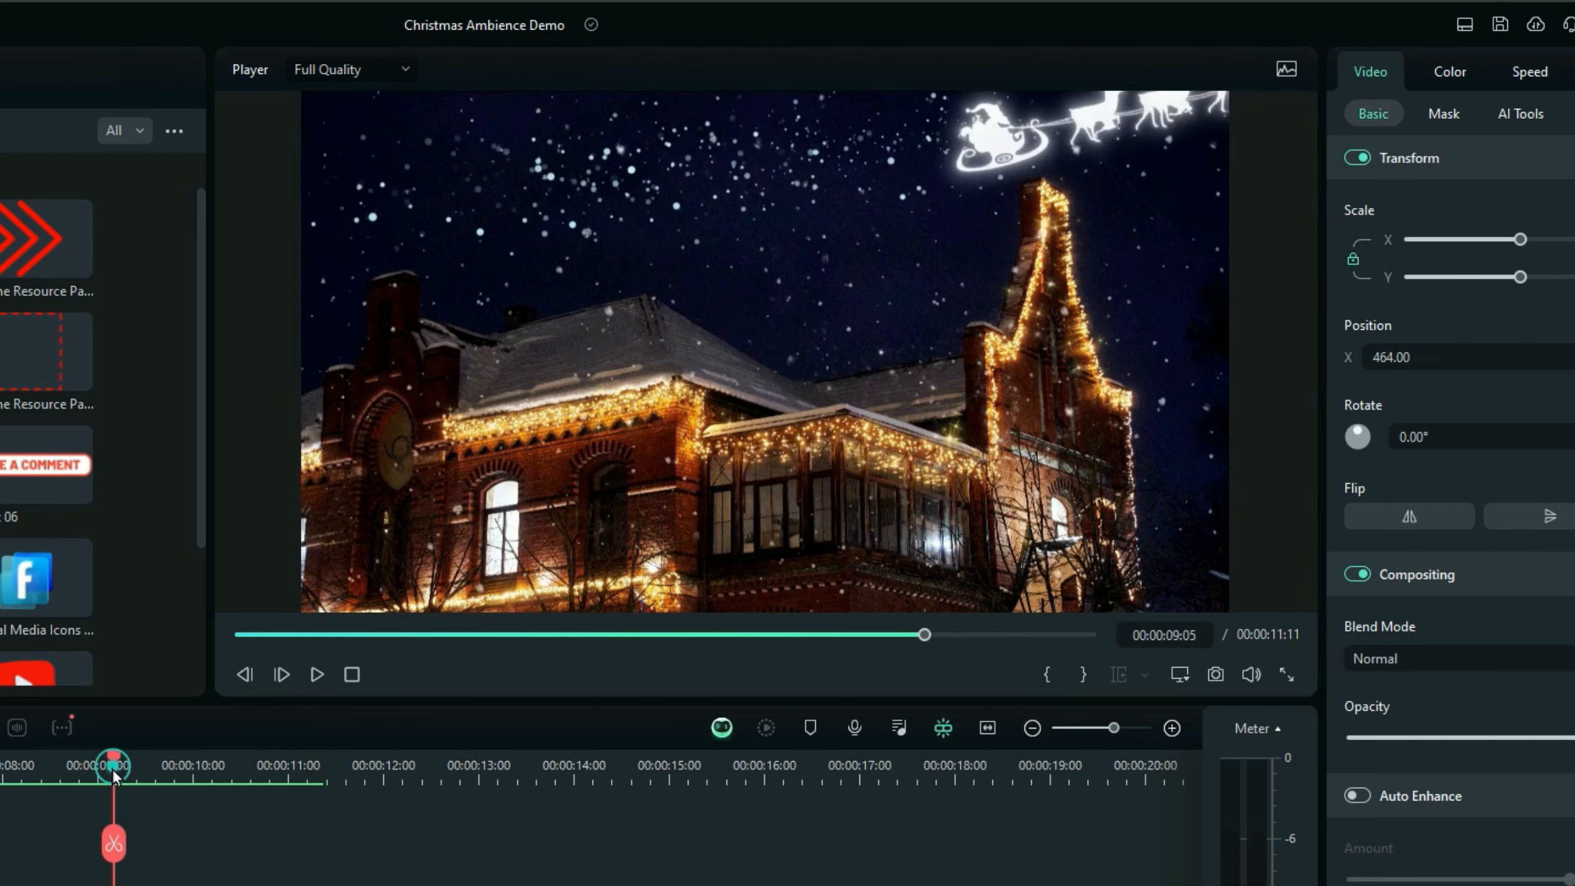
click(116, 754)
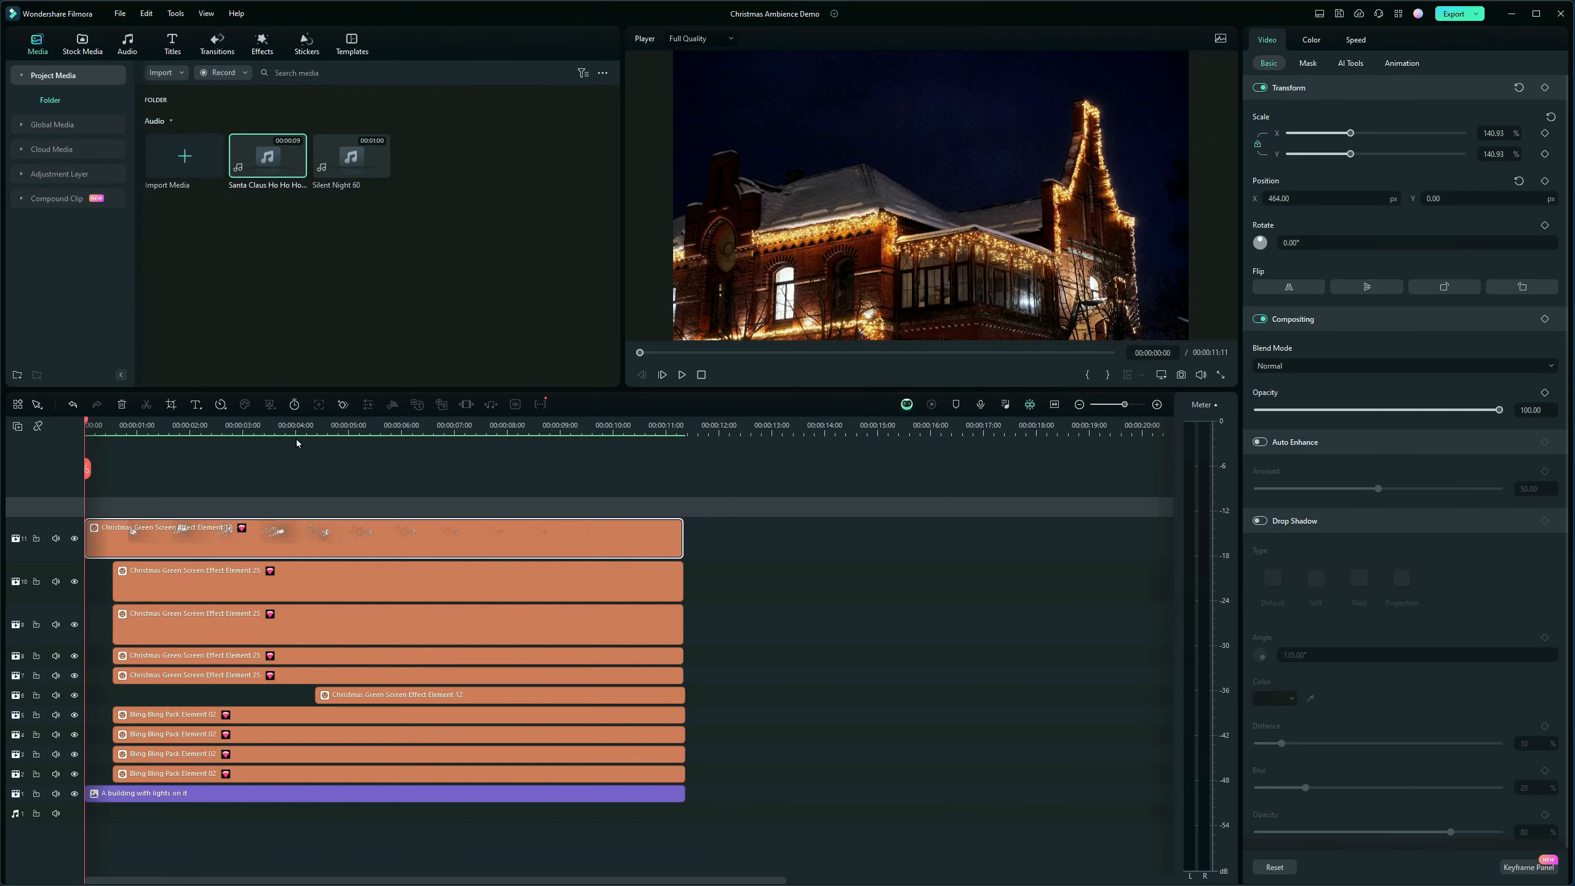
Place the Santa Claus Ho Ho Ho With Jingle Bells sound on audio track 1 at 00:00:07:13 and preview it
click(533, 777)
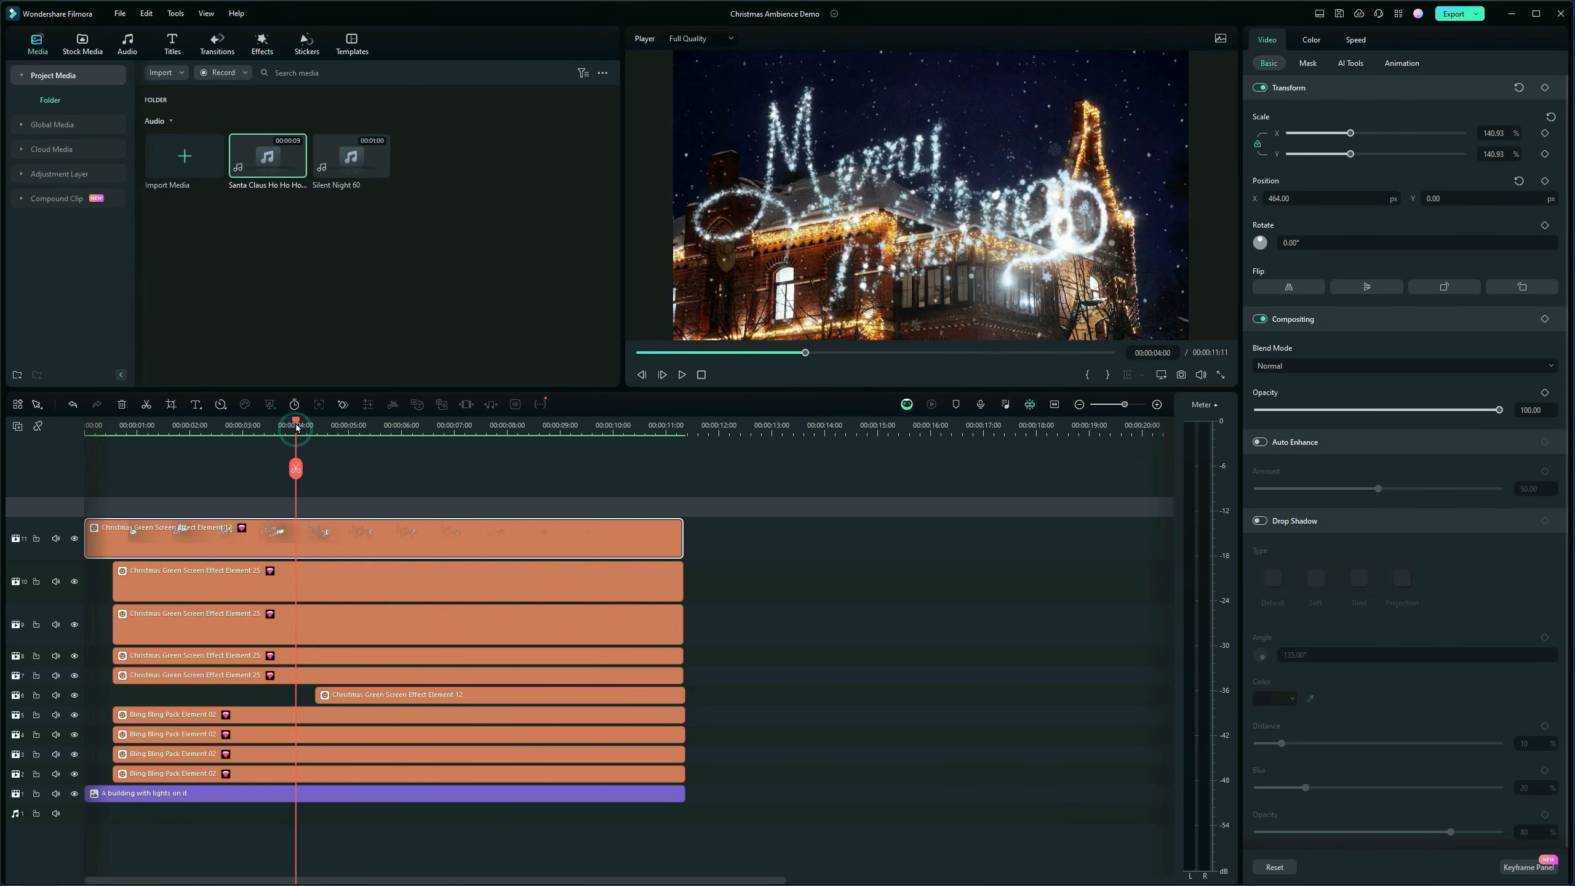
drag(296, 427, 478, 445)
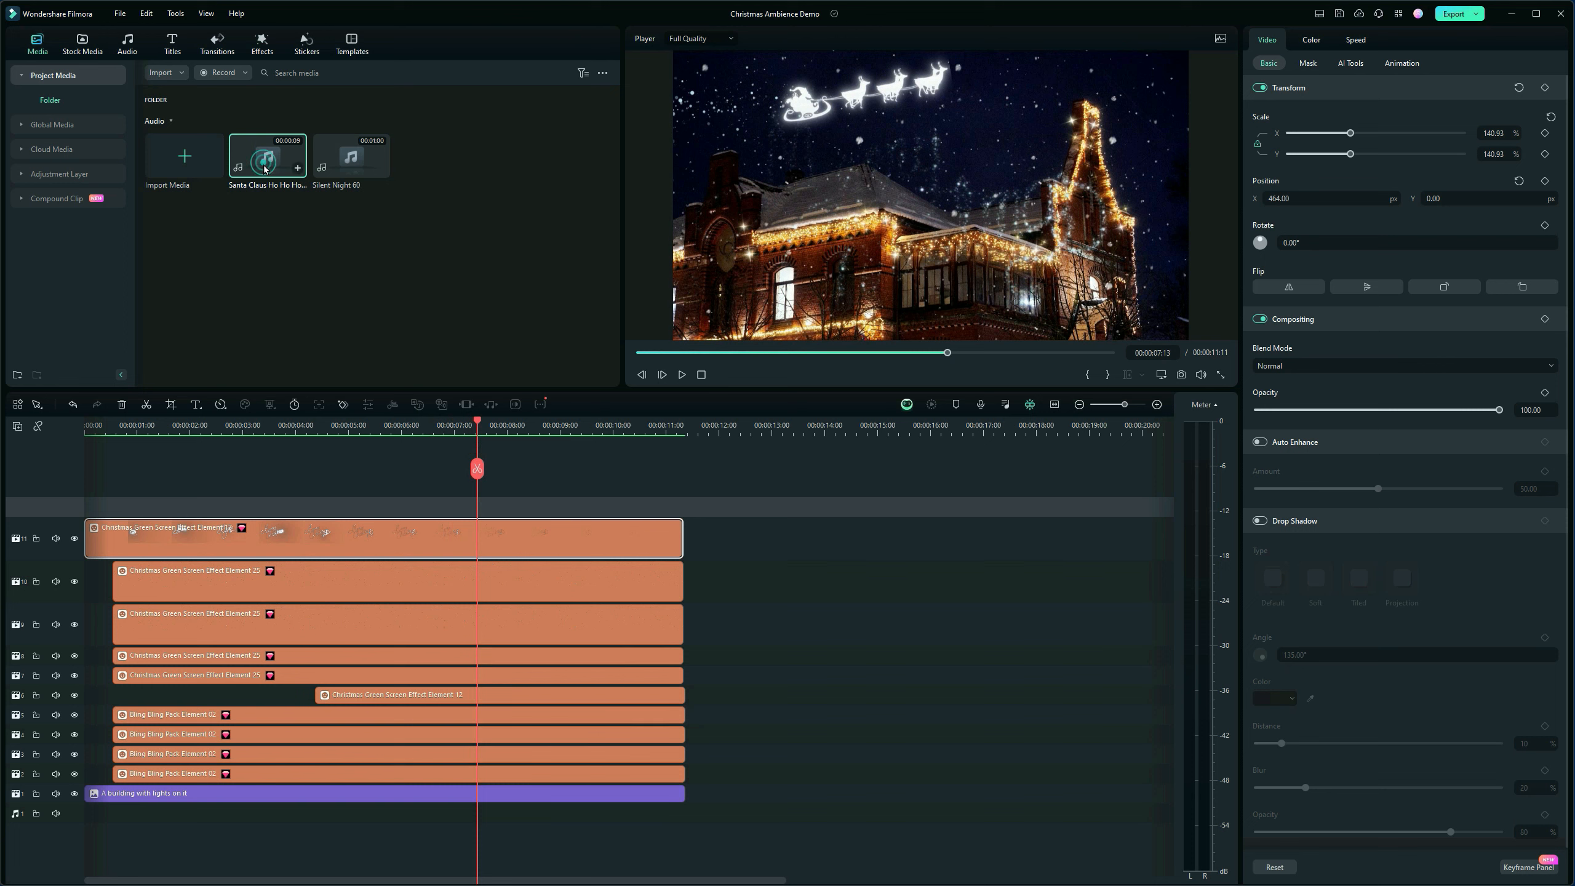
drag(264, 168, 486, 811)
key(space)
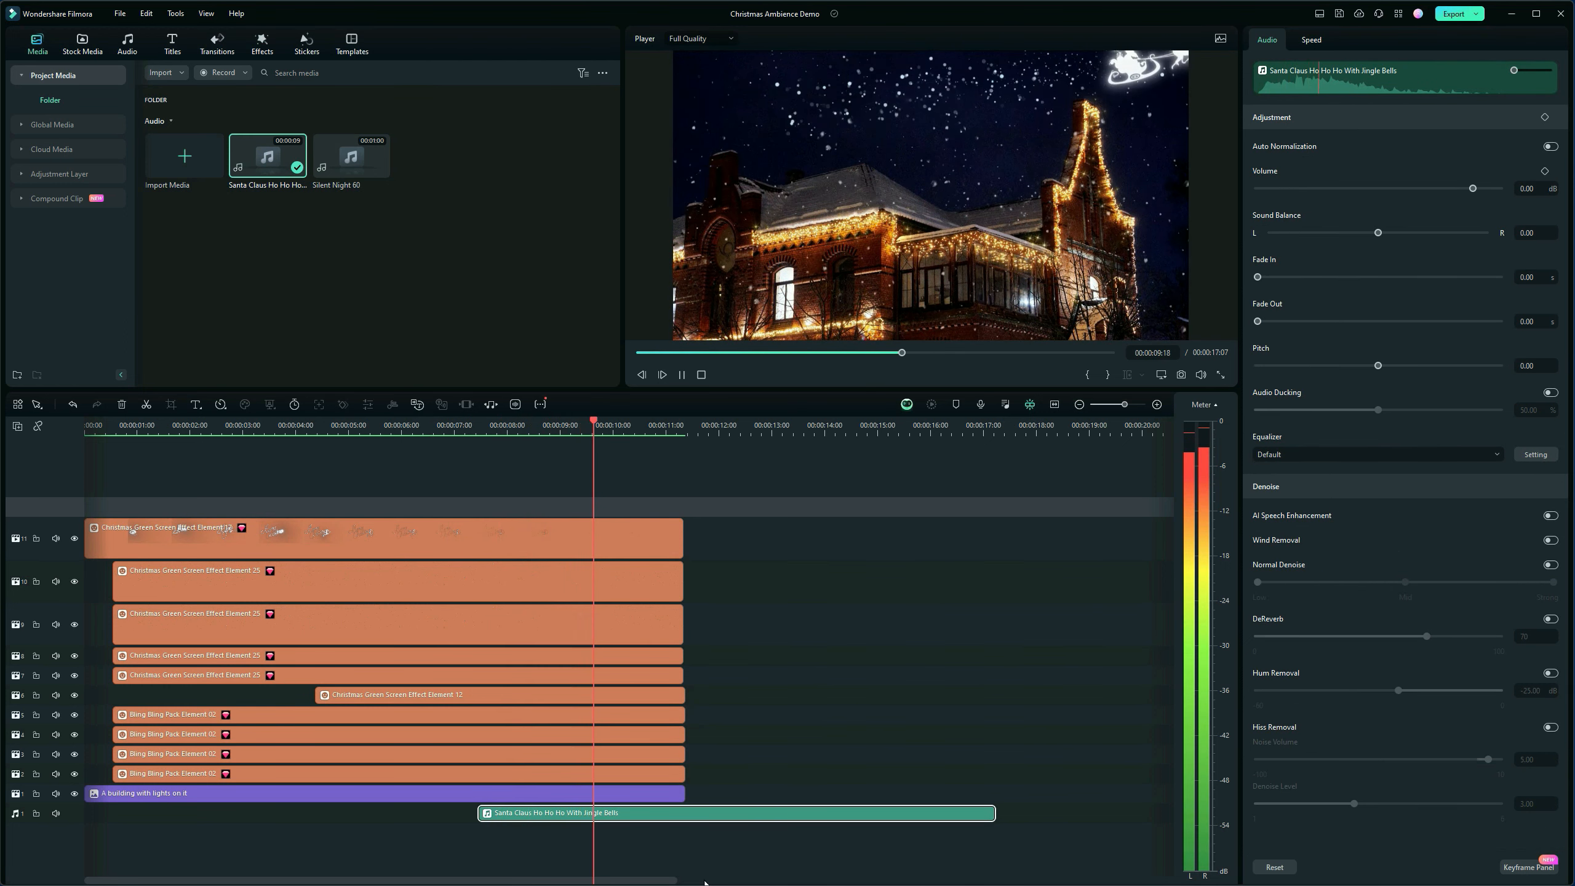
key(space)
Move the Santa Claus sound clip earlier to start just after the 6-second mark and preview it with the sleigh
drag(660, 814, 591, 815)
click(342, 429)
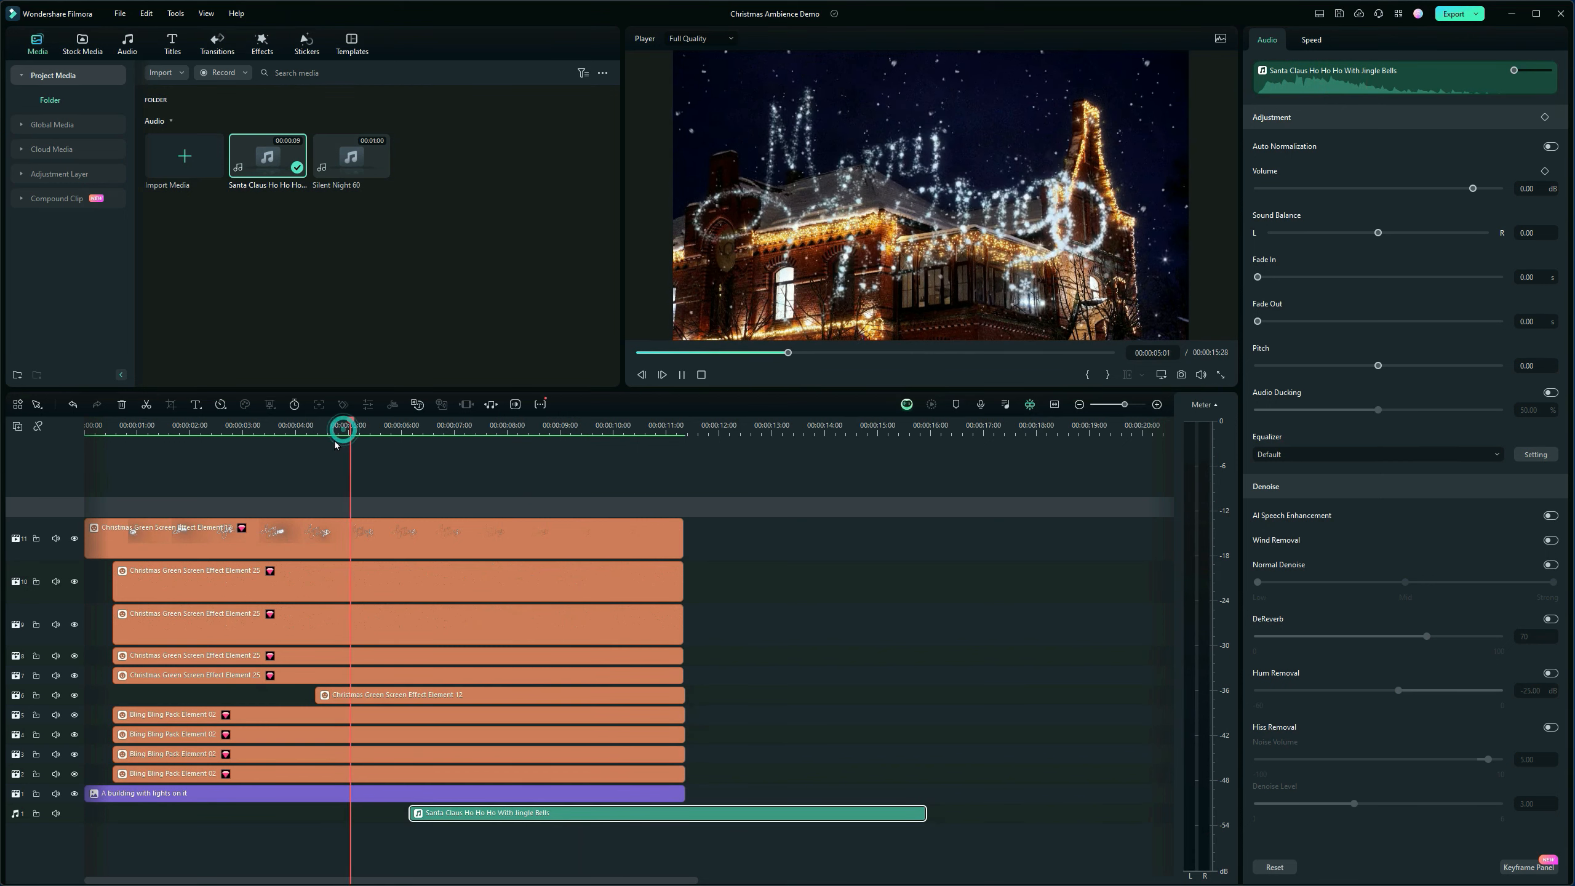
key(space)
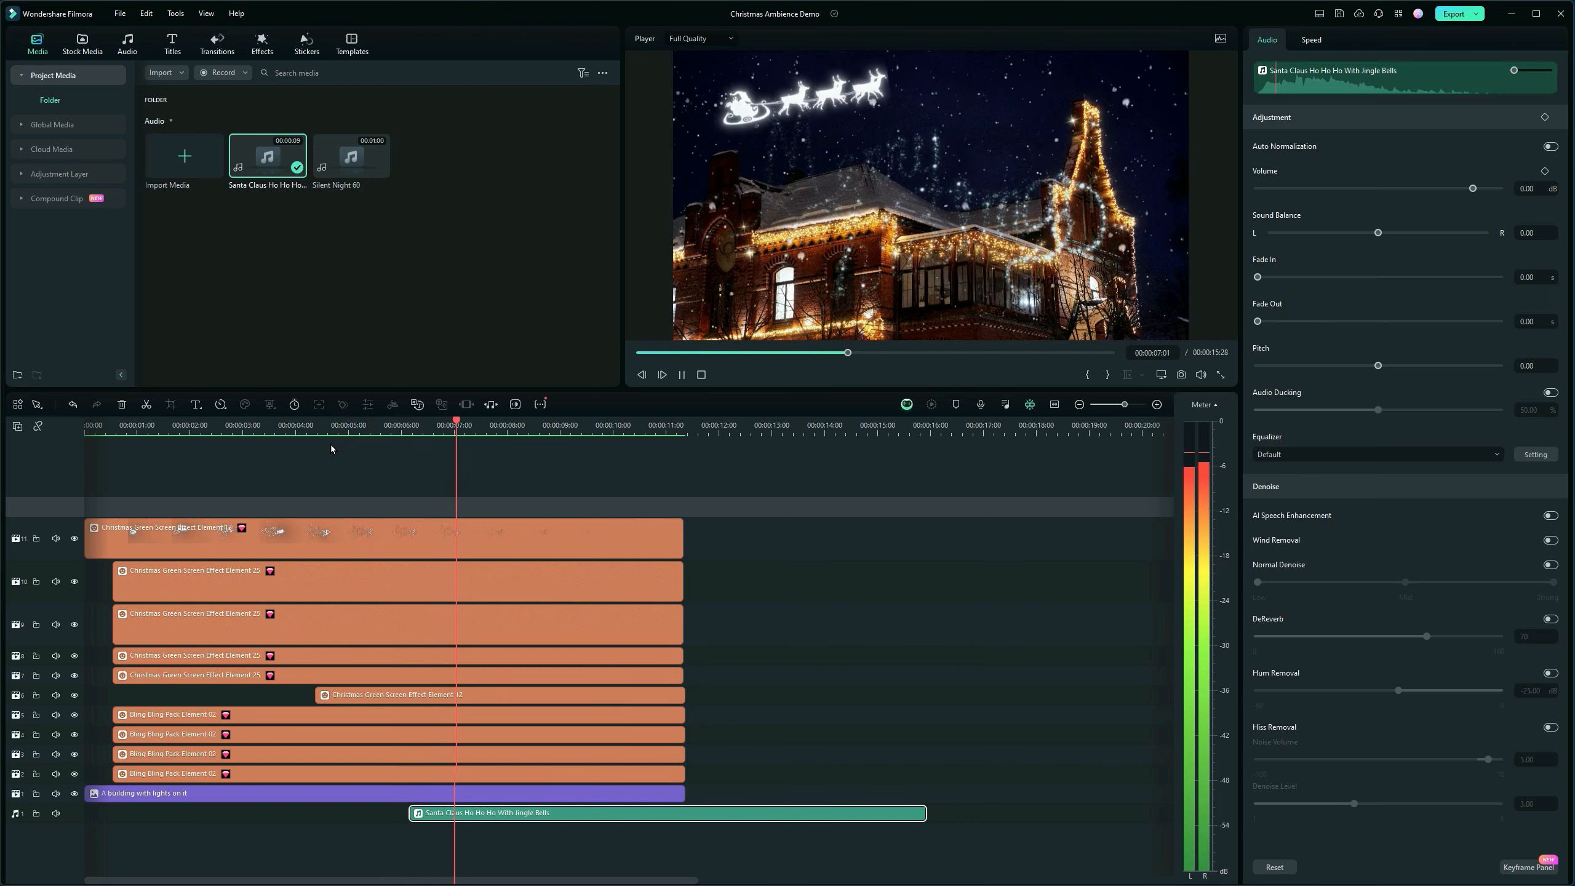
key(space)
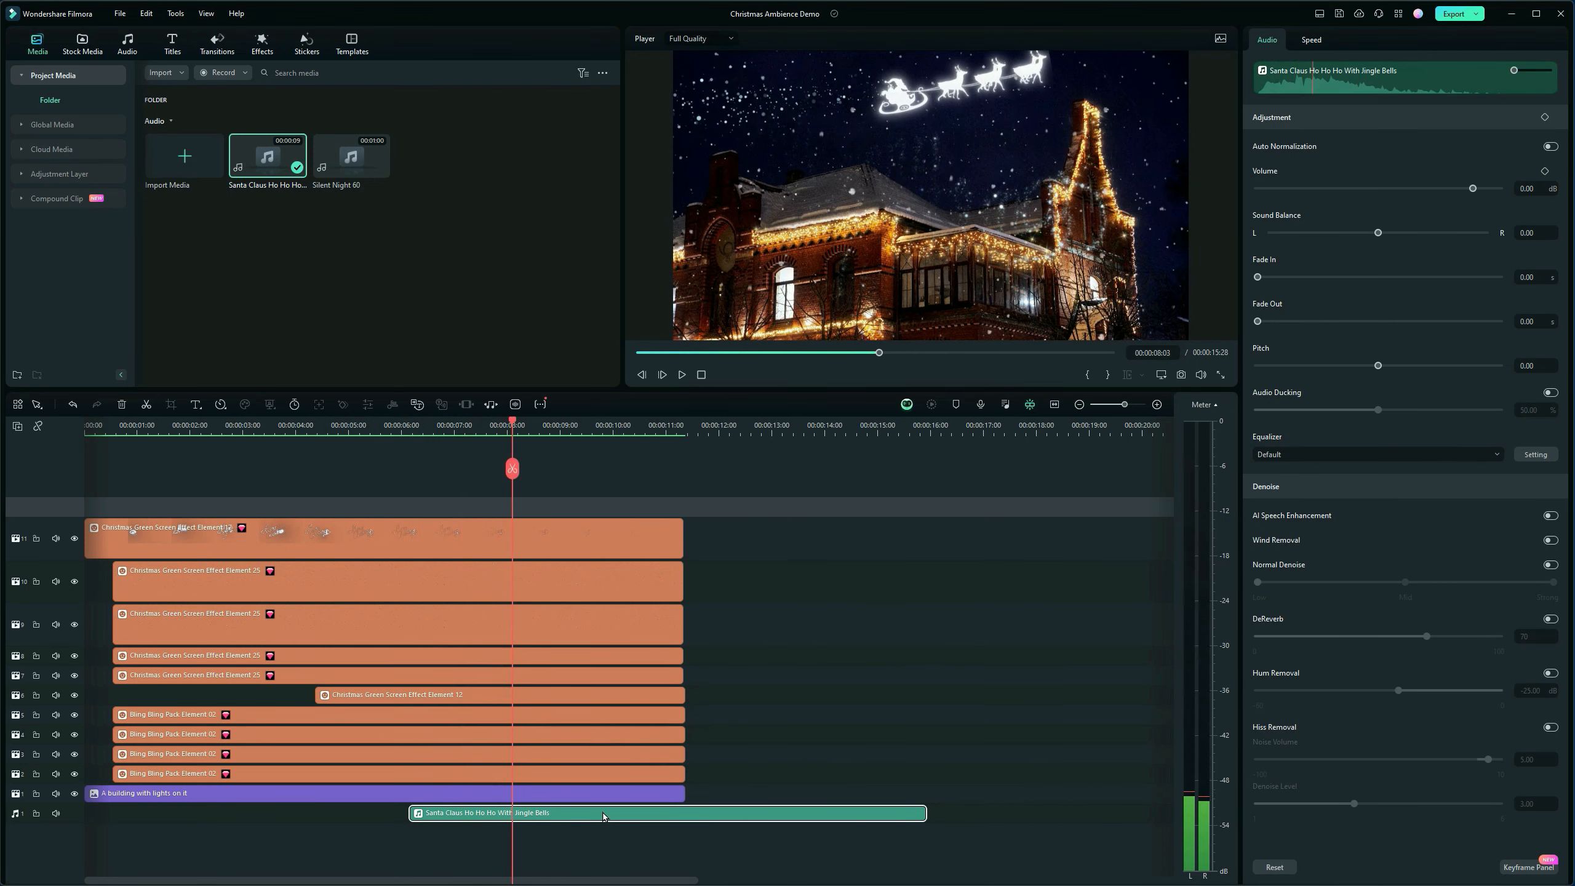
Shift the Santa Claus sound clip about 14 frames earlier, preview it, and trim its end to the end of the video clips
drag(596, 815, 570, 816)
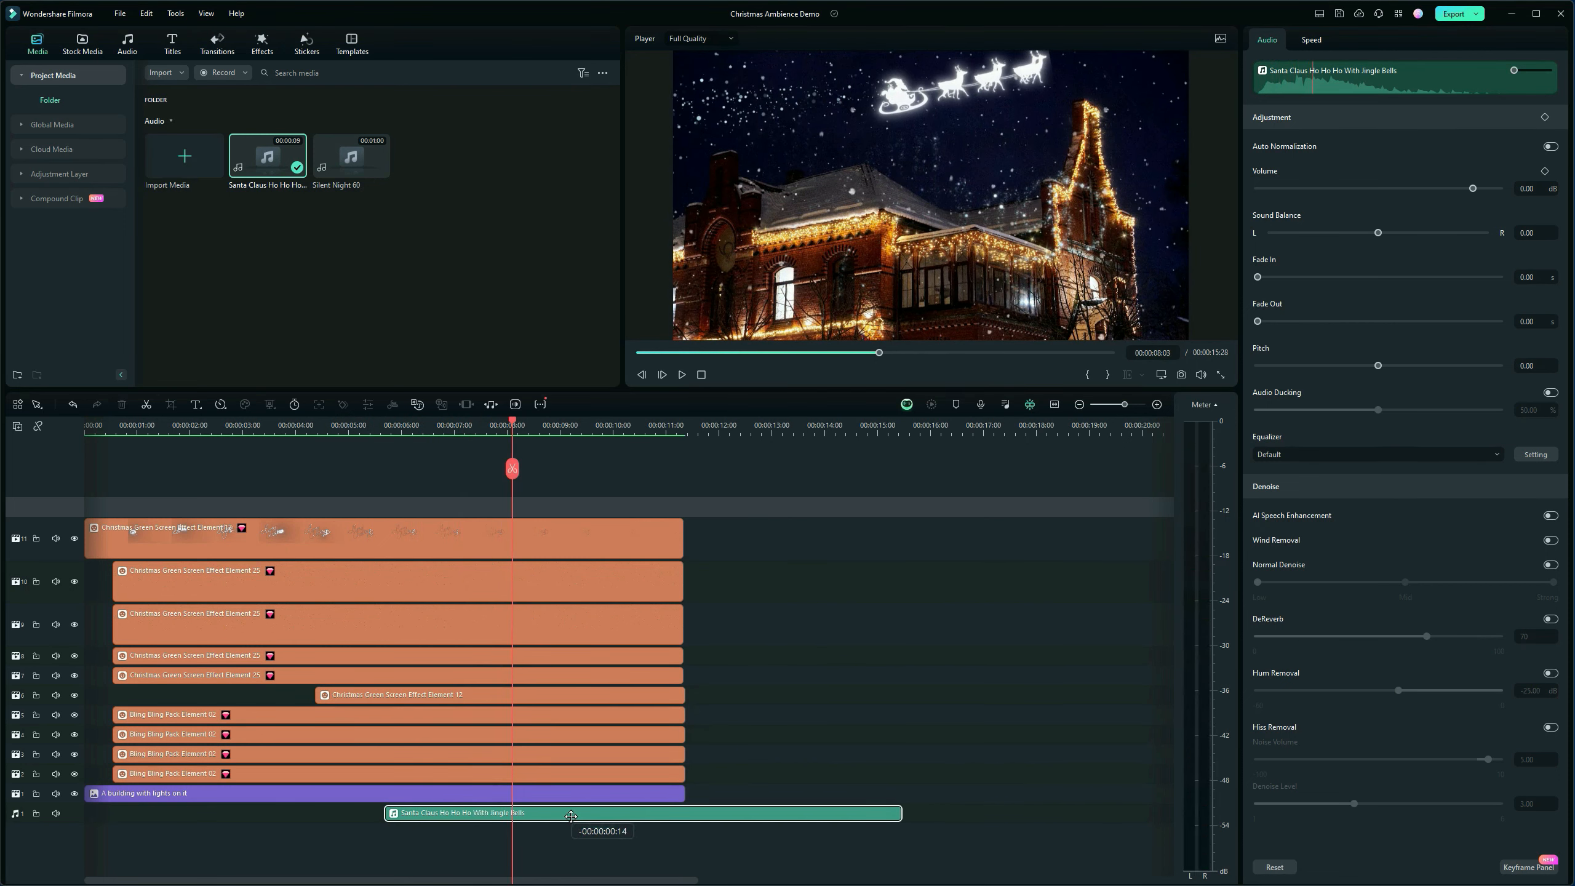
click(347, 426)
key(space)
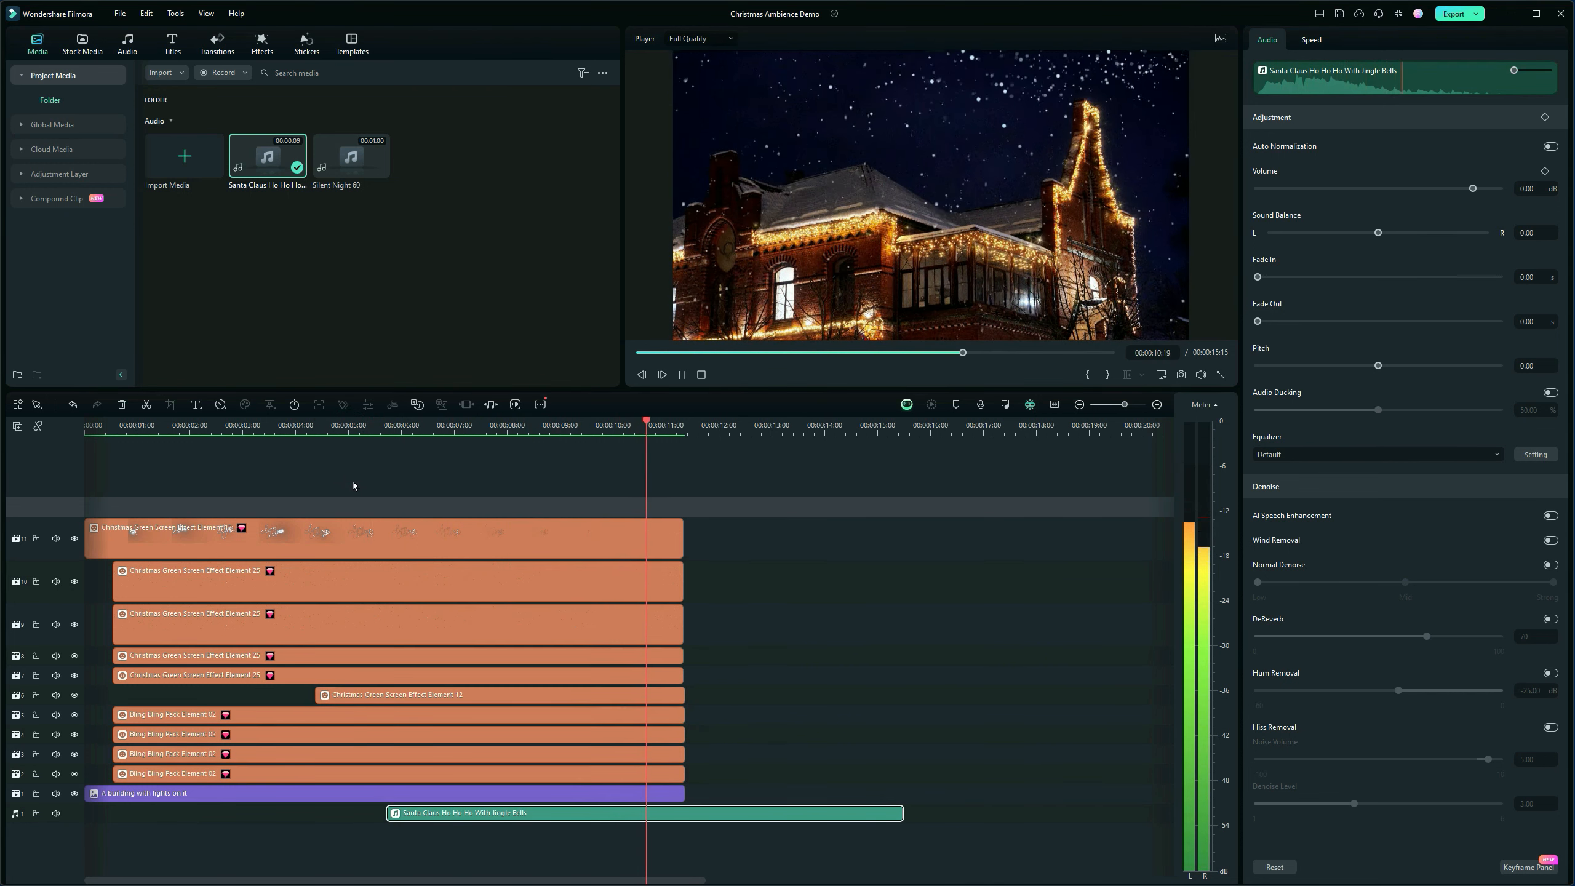
click(685, 435)
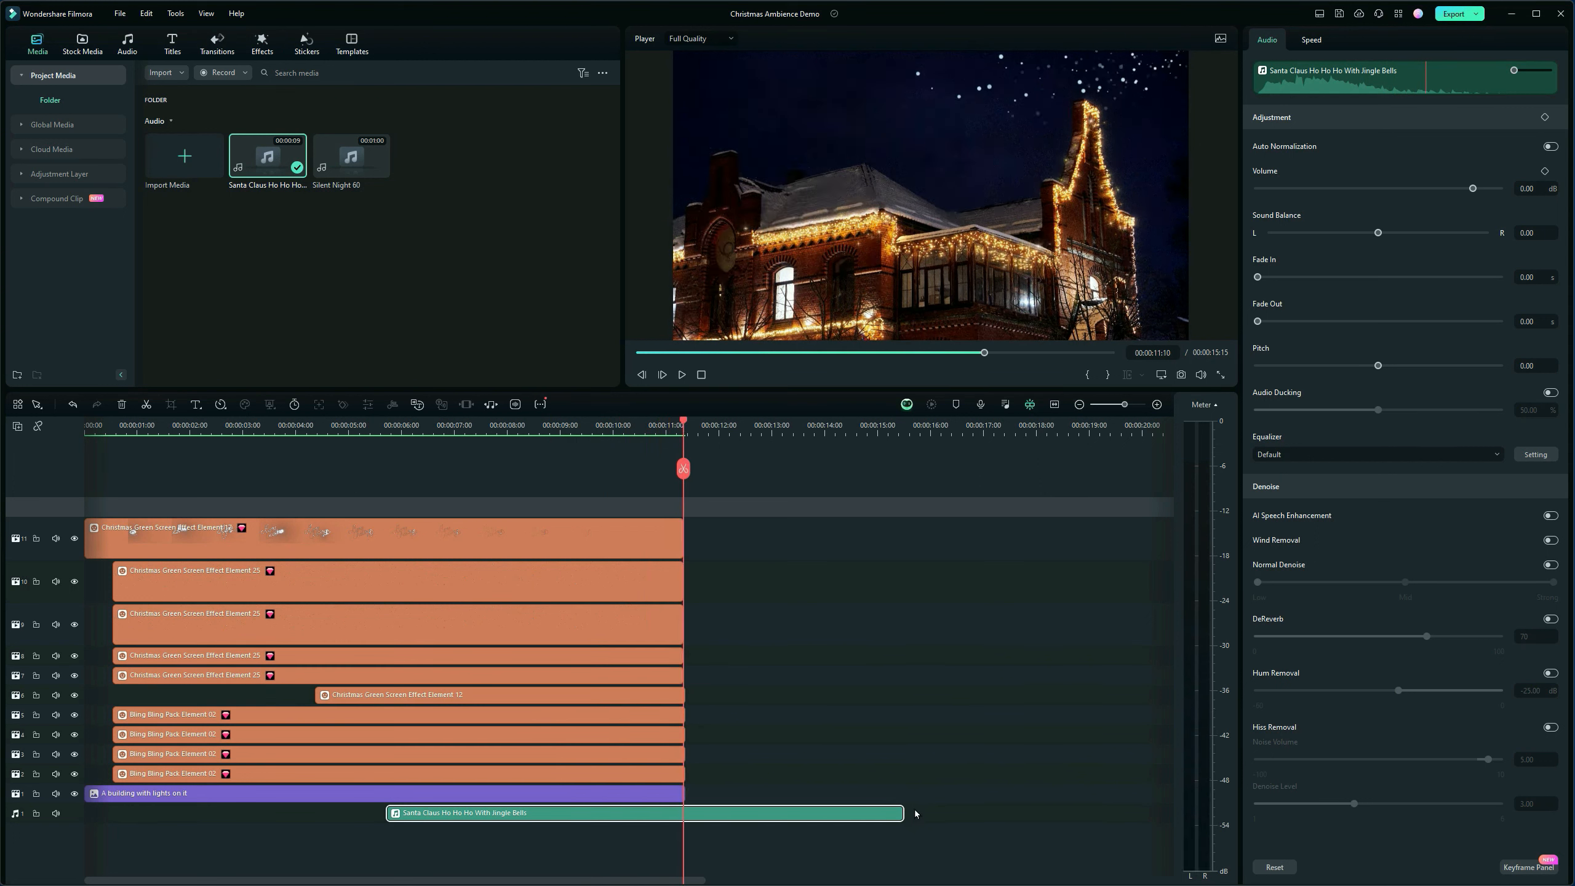
drag(902, 815, 684, 849)
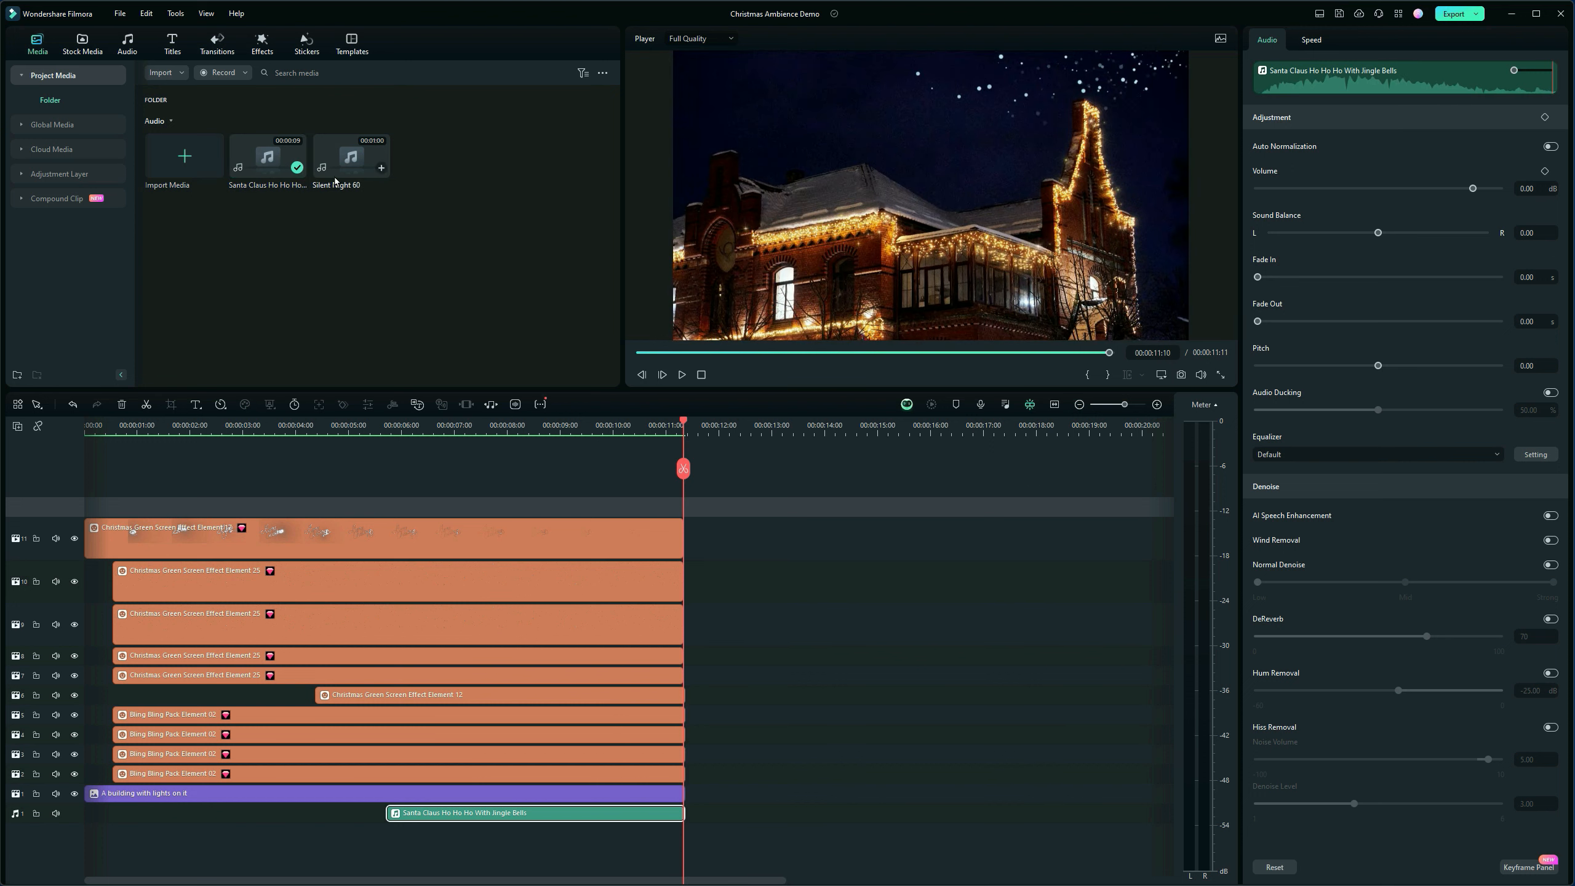
Add the Silent Night 60 music on audio track 2 from the start, split it at 00:00:11:11 and delete the excess
drag(349, 166, 86, 854)
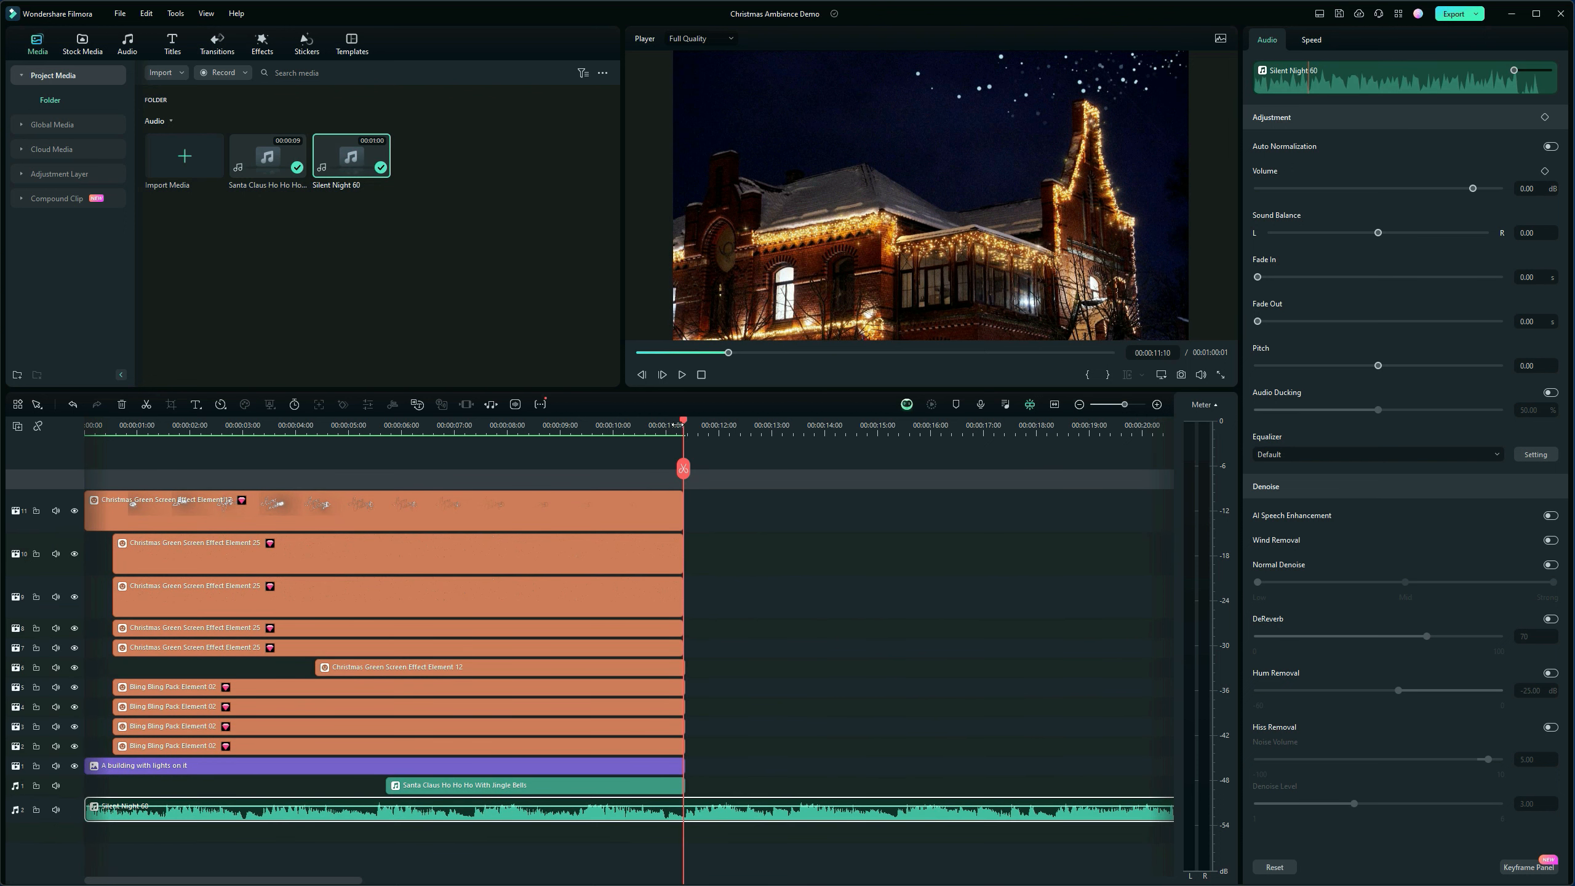
click(686, 428)
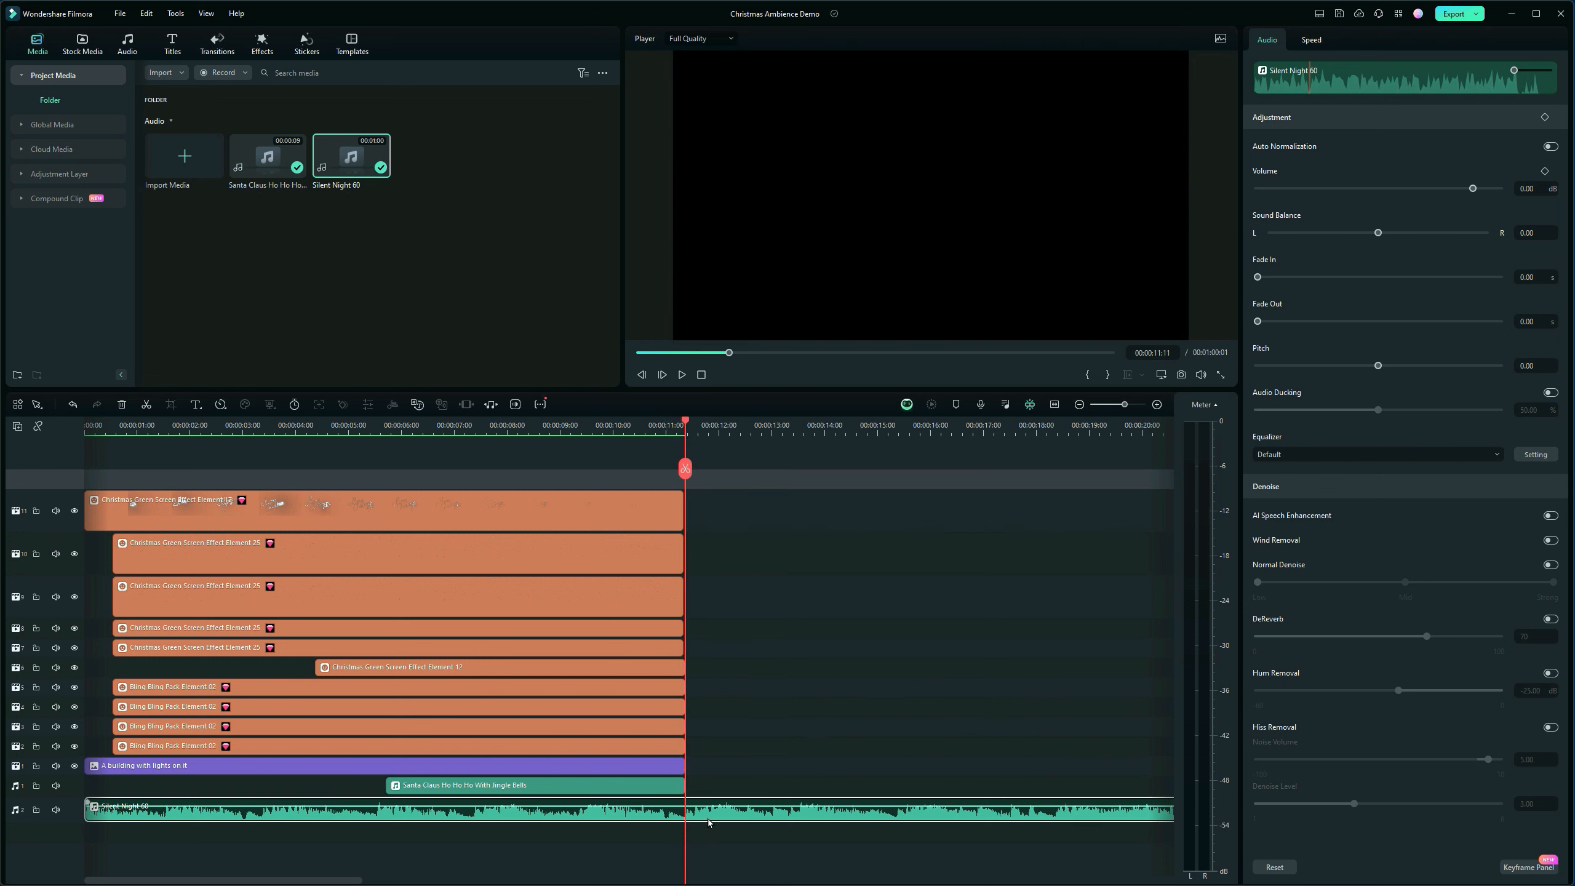
click(685, 469)
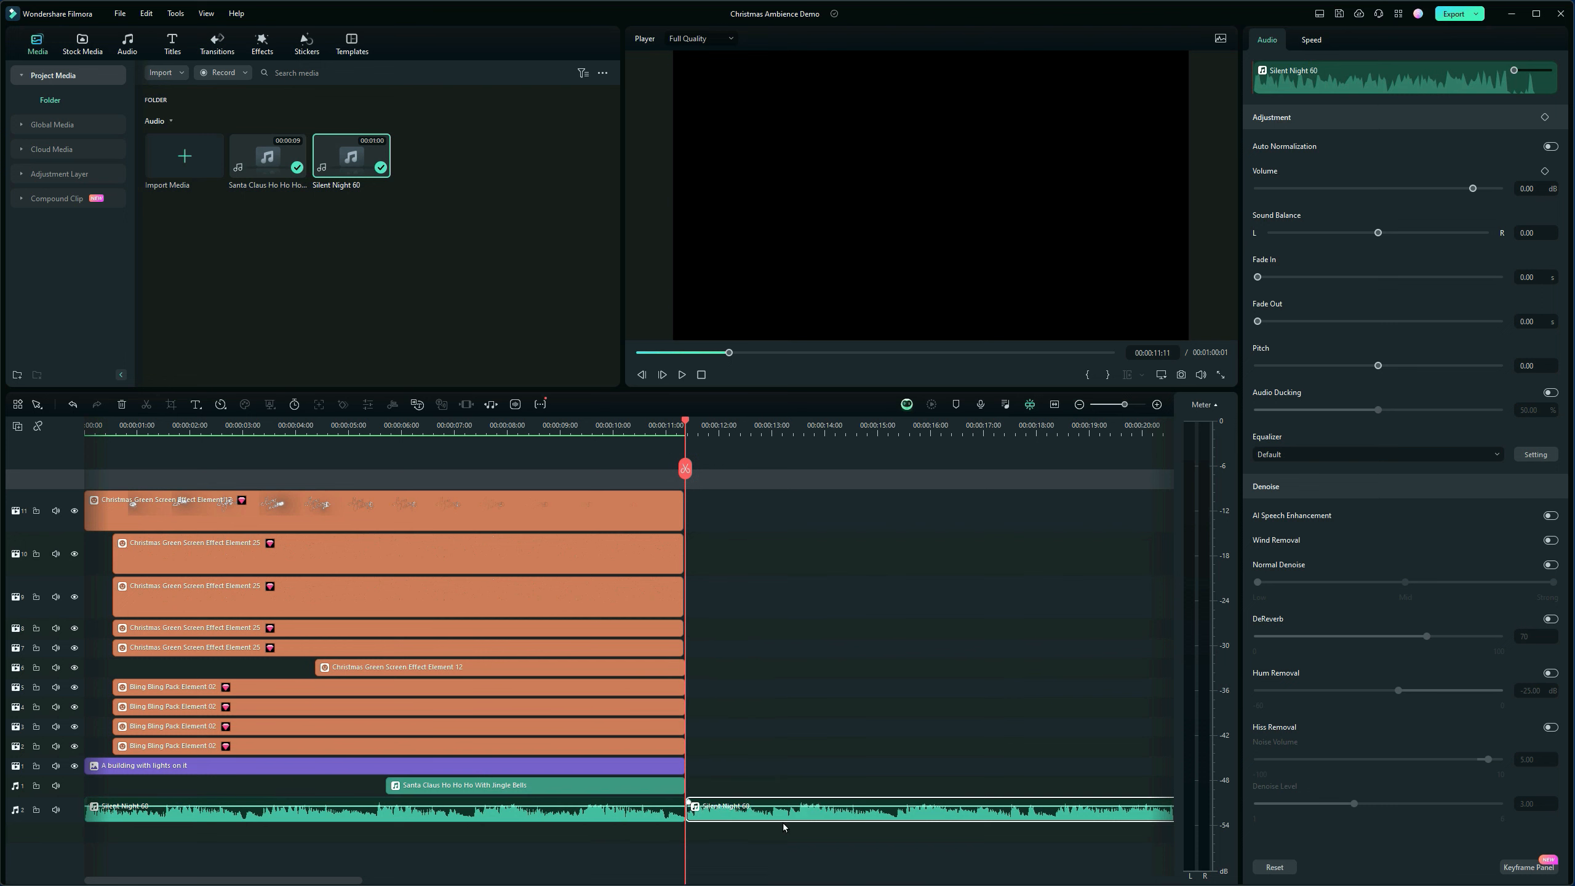
key(Delete)
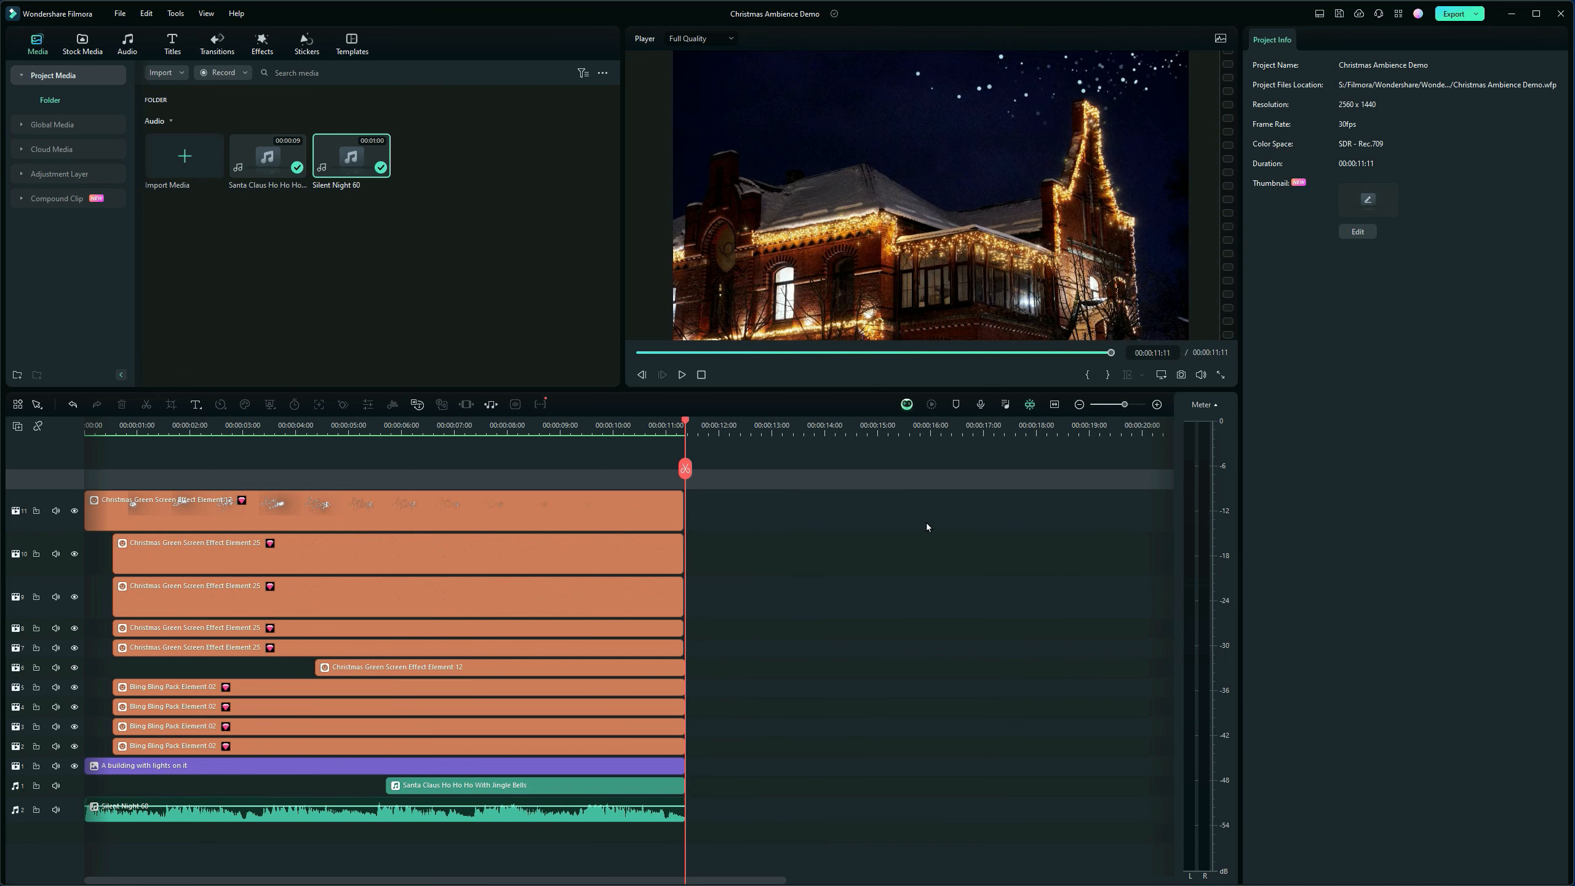
click(702, 374)
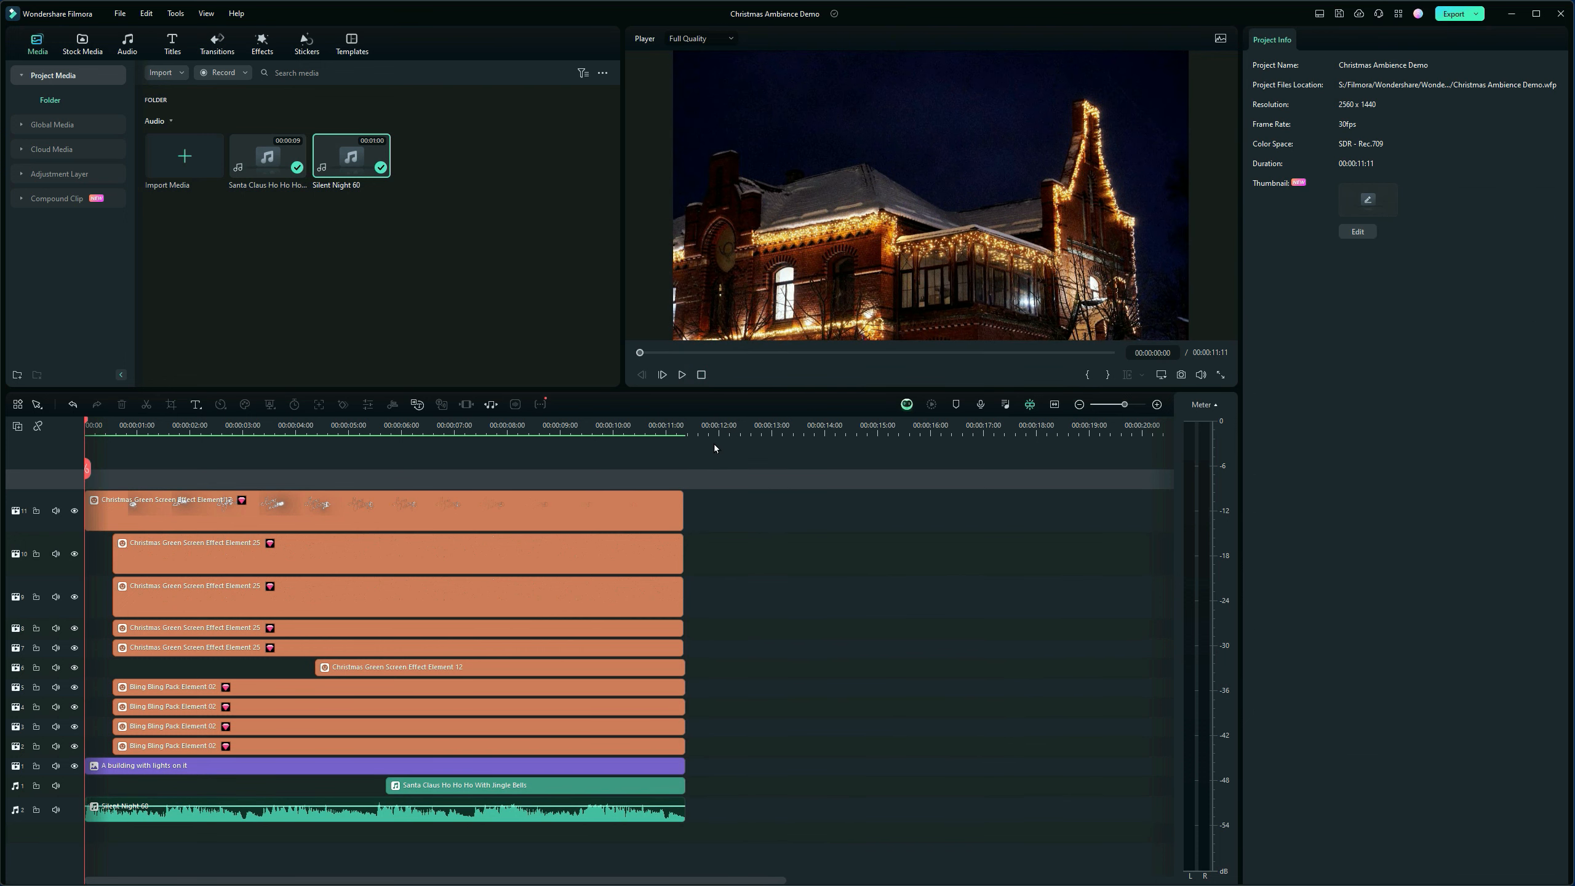